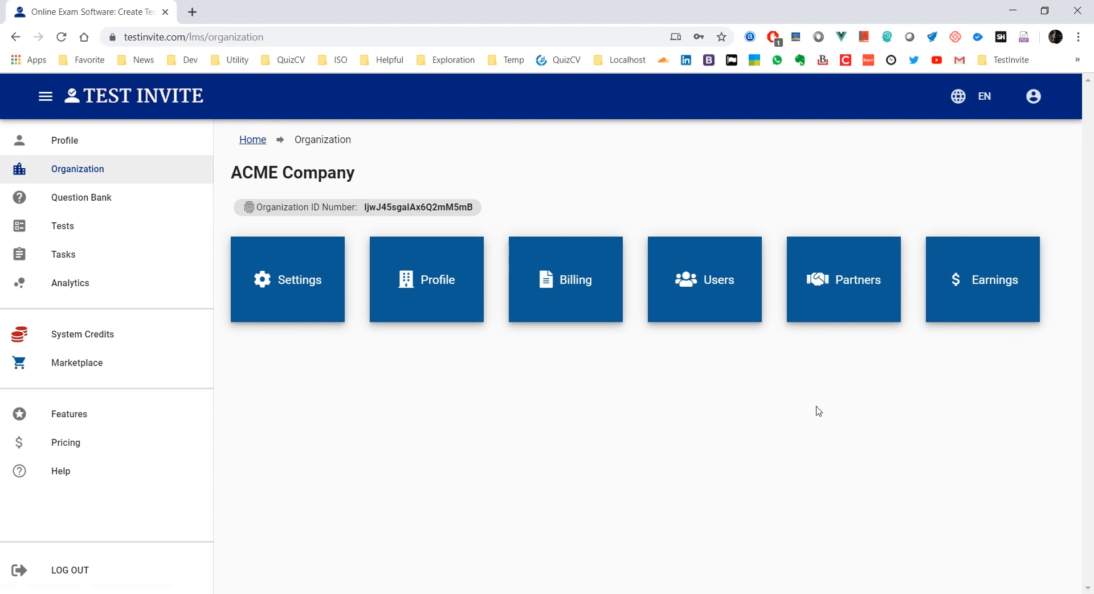
Search the organization's users for the tag "Department: Sales" and check the bulk selection of the matching users
click(688, 284)
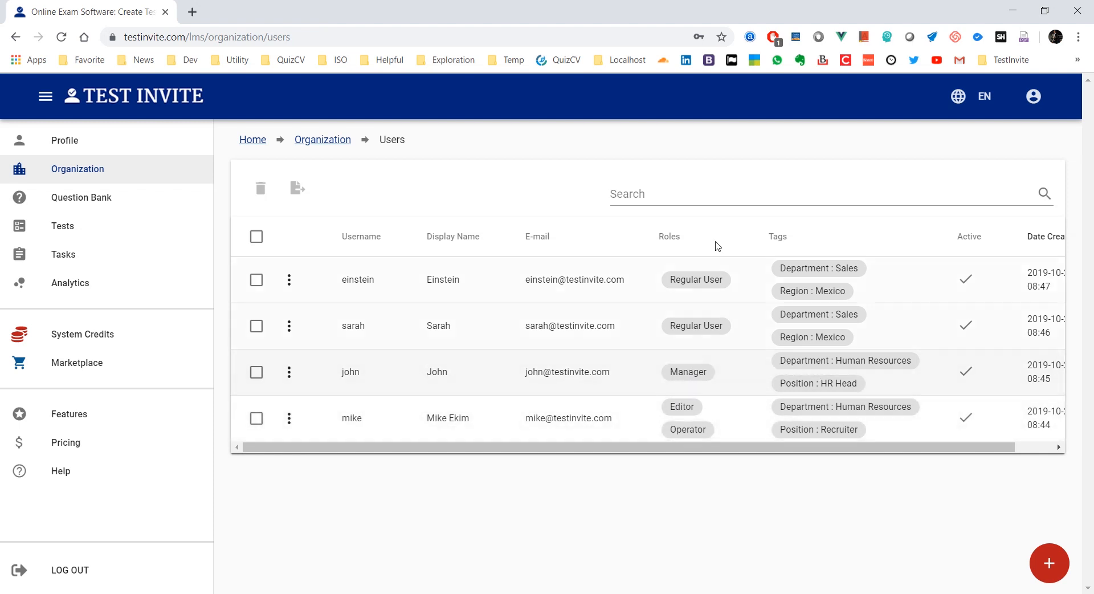
click(691, 191)
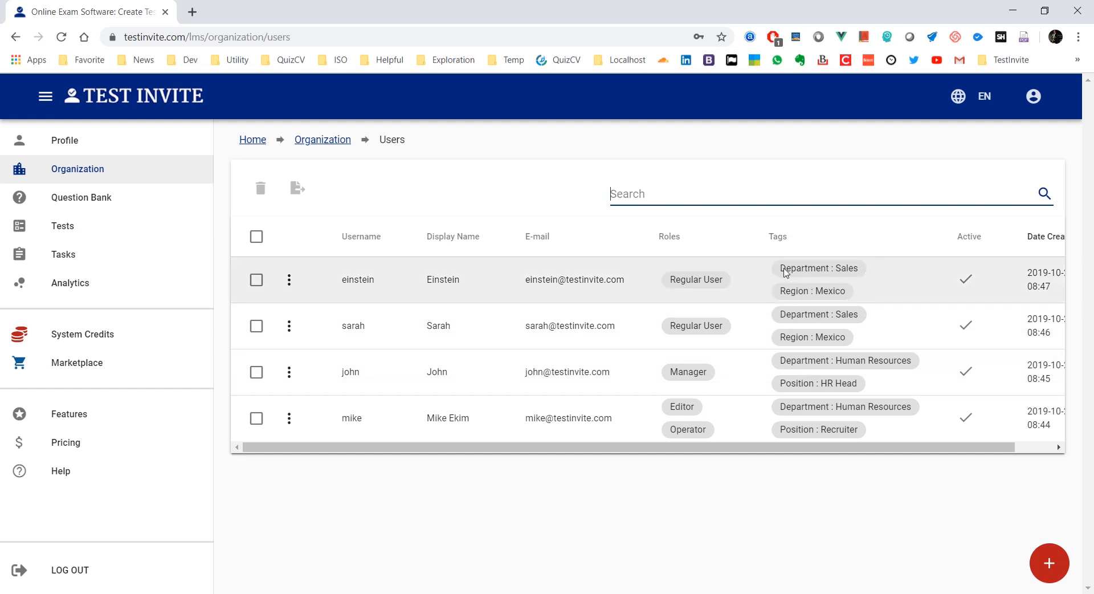
drag(780, 268, 879, 274)
key(ctrl+c)
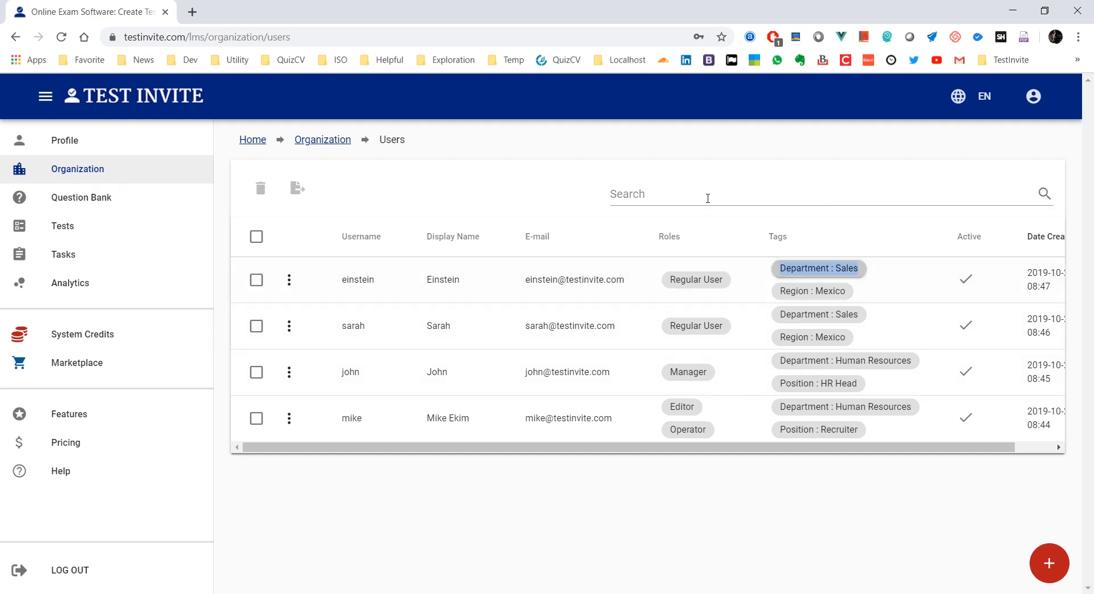
click(696, 191)
key(ctrl+v)
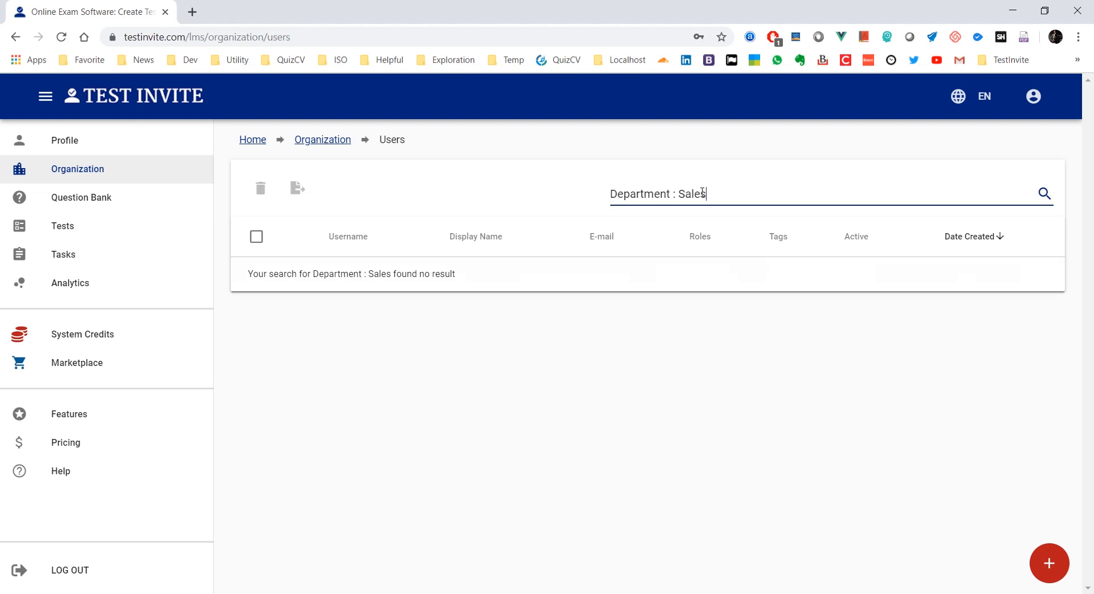
click(671, 193)
key(BackSpace)
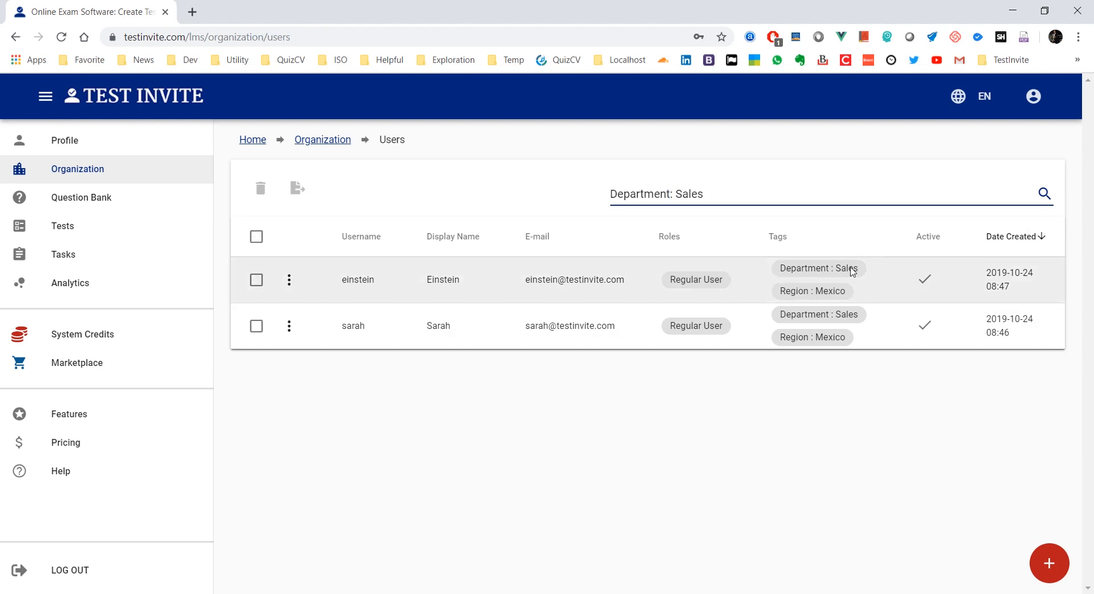
click(256, 236)
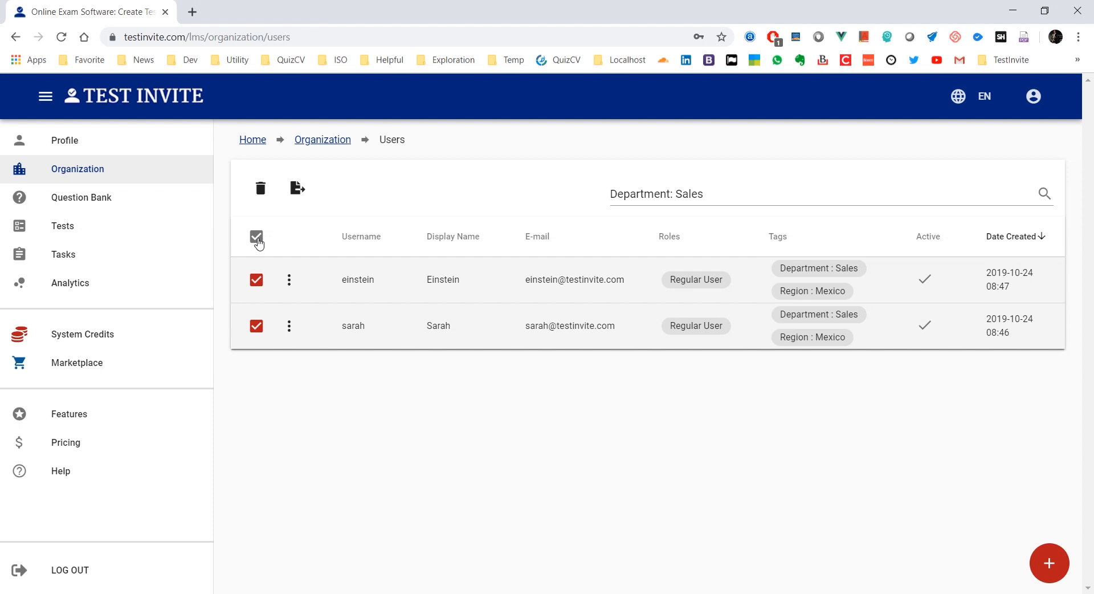
click(257, 240)
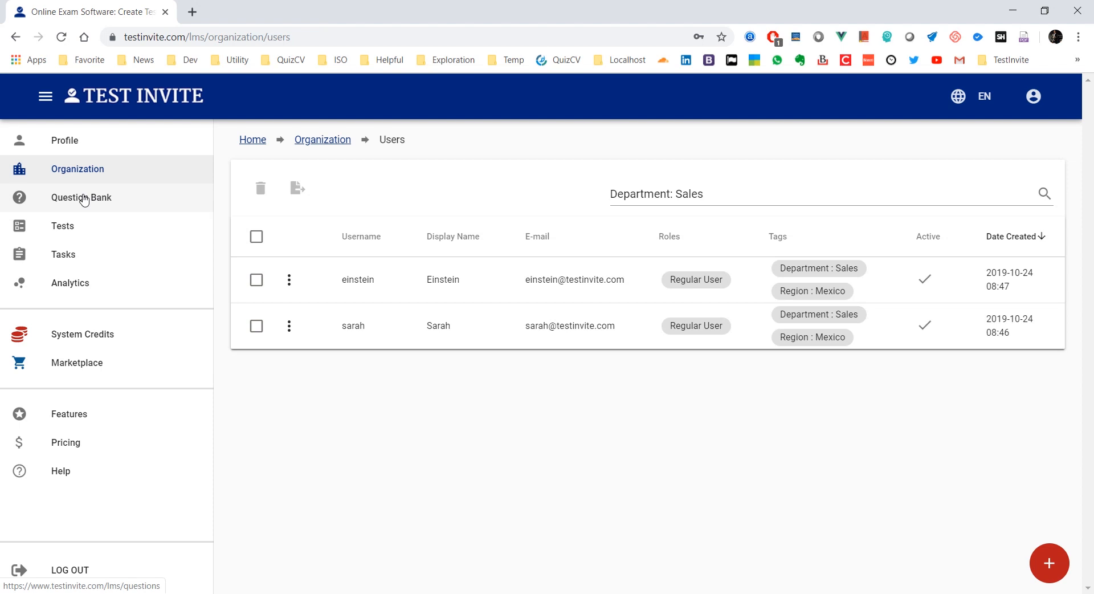
In the Question Bank, choose the Math folder, filter its questions by the subject algebra and look through them
click(84, 199)
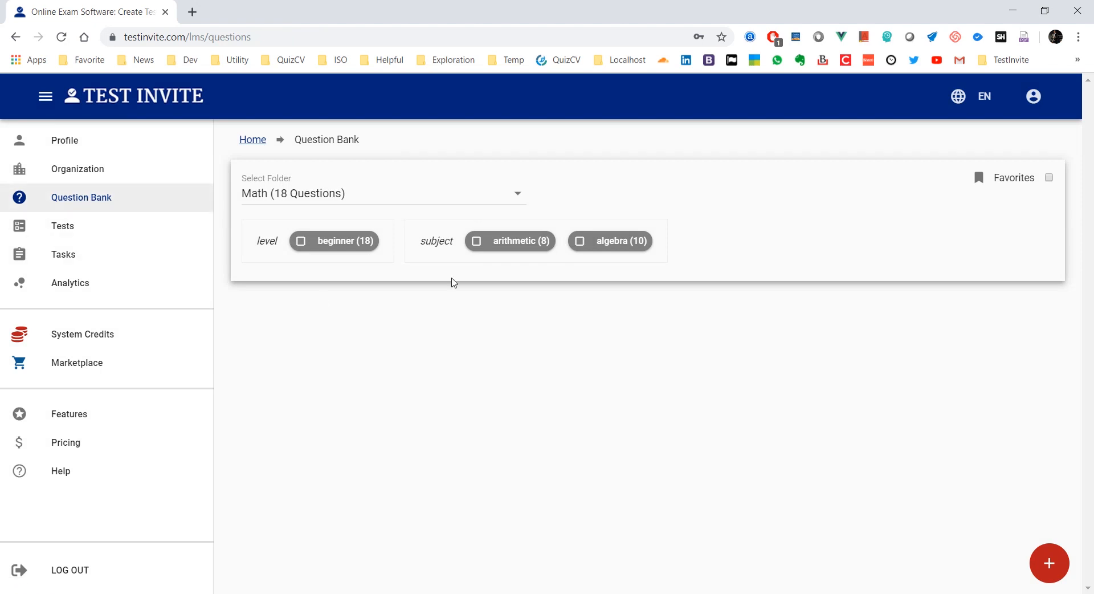
click(515, 195)
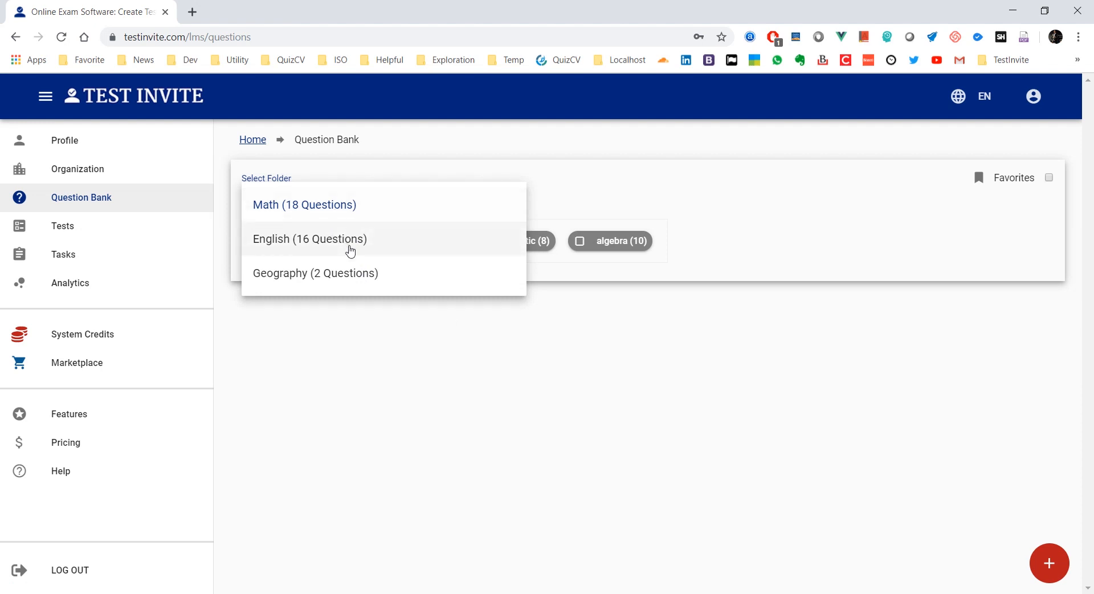
click(321, 208)
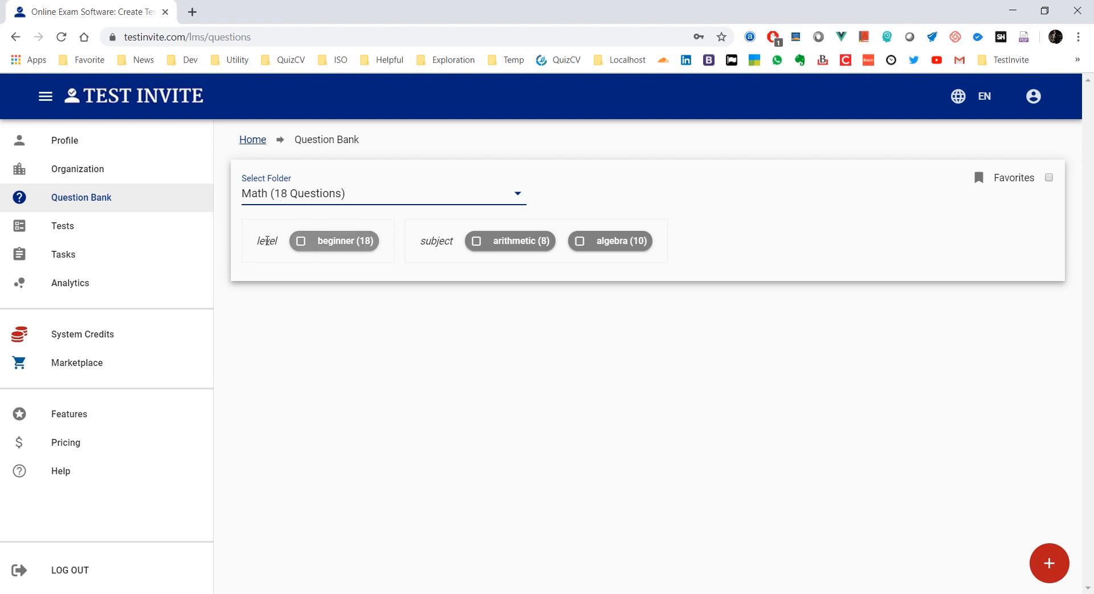
double_click(266, 240)
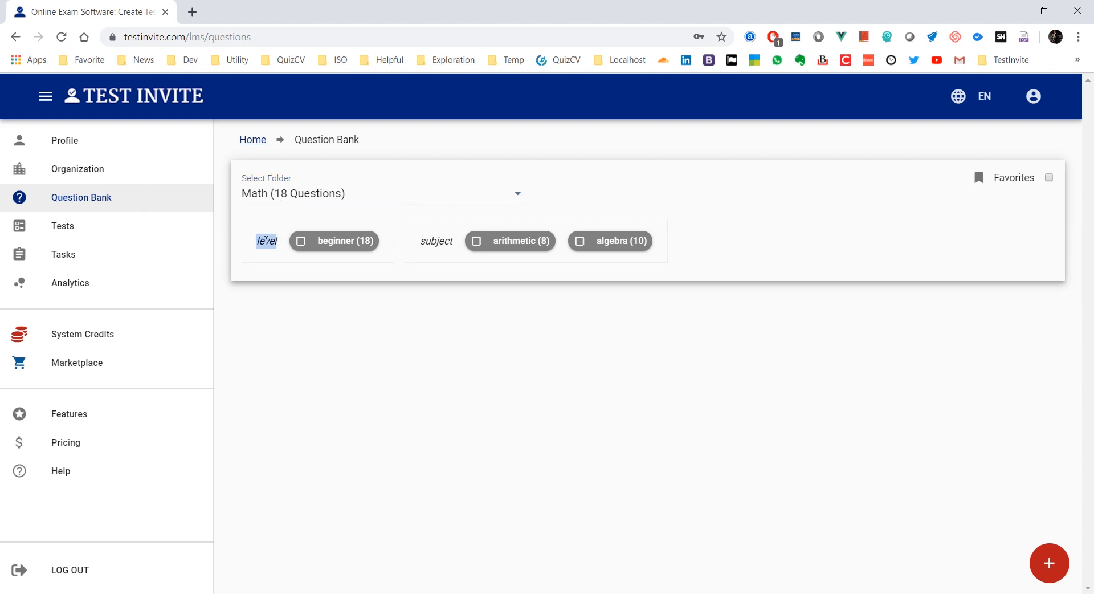
click(366, 158)
click(637, 245)
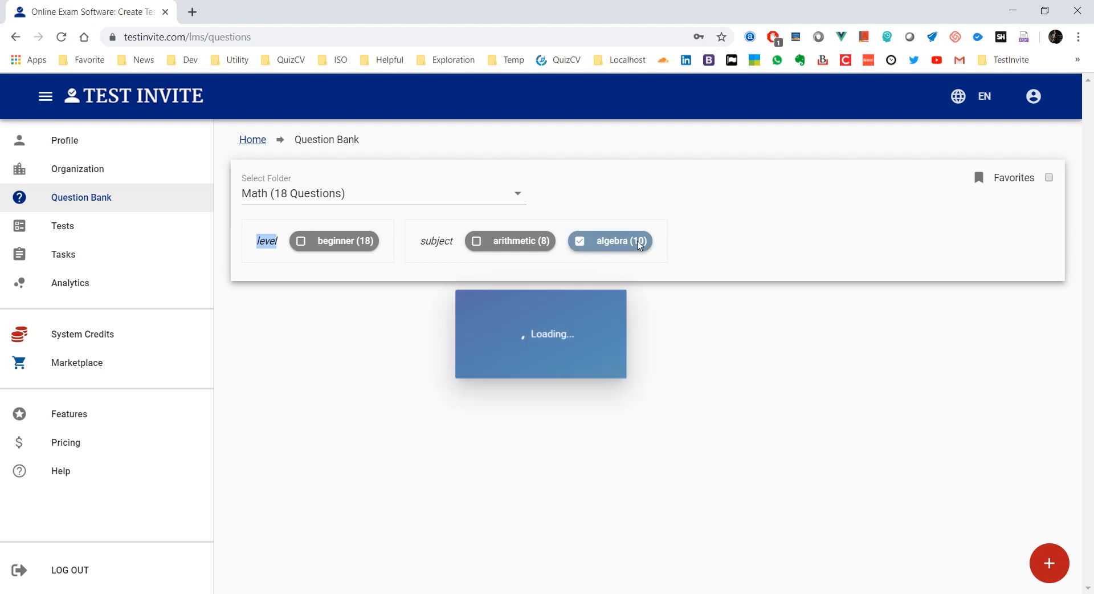
scroll(405, 330, down, 7)
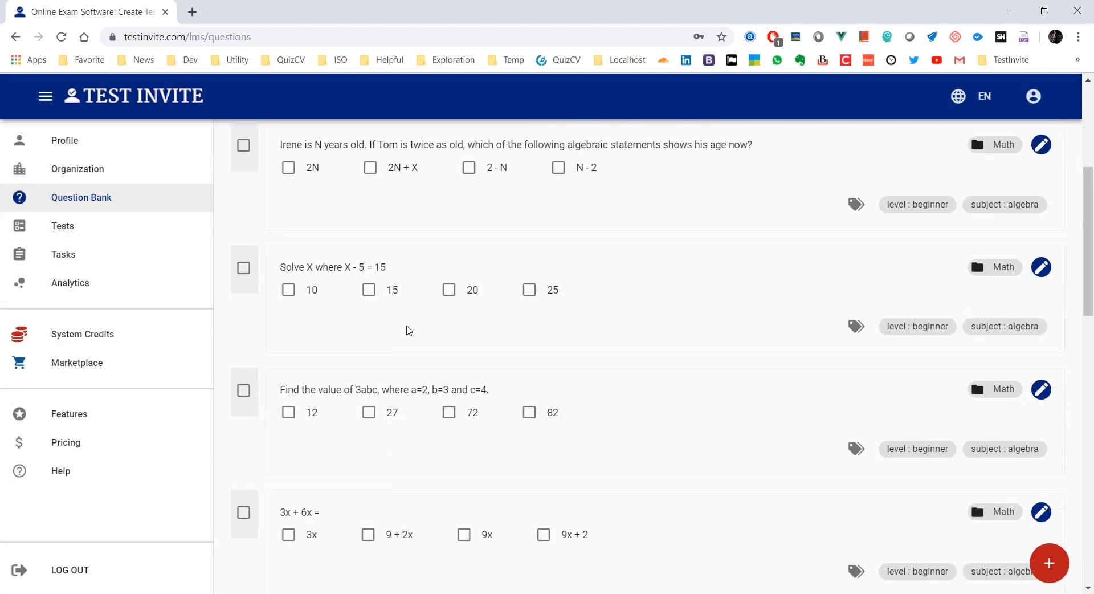
scroll(409, 330, up, 1)
scroll(408, 330, up, 6)
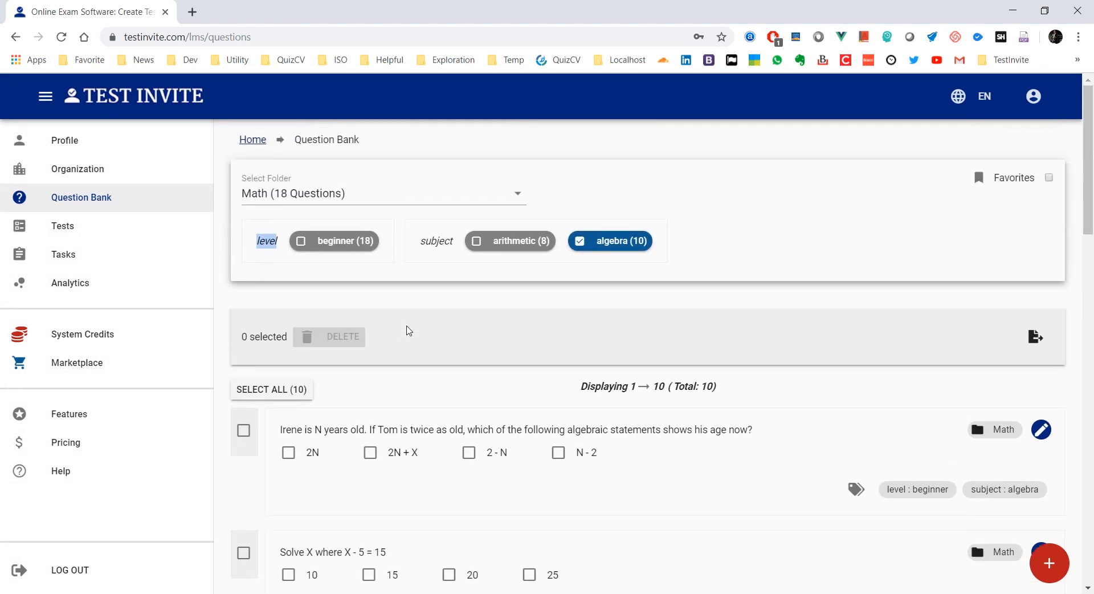
Add the beginner level to the algebra filter and review the tags on the filtered Math questions
click(378, 276)
click(303, 241)
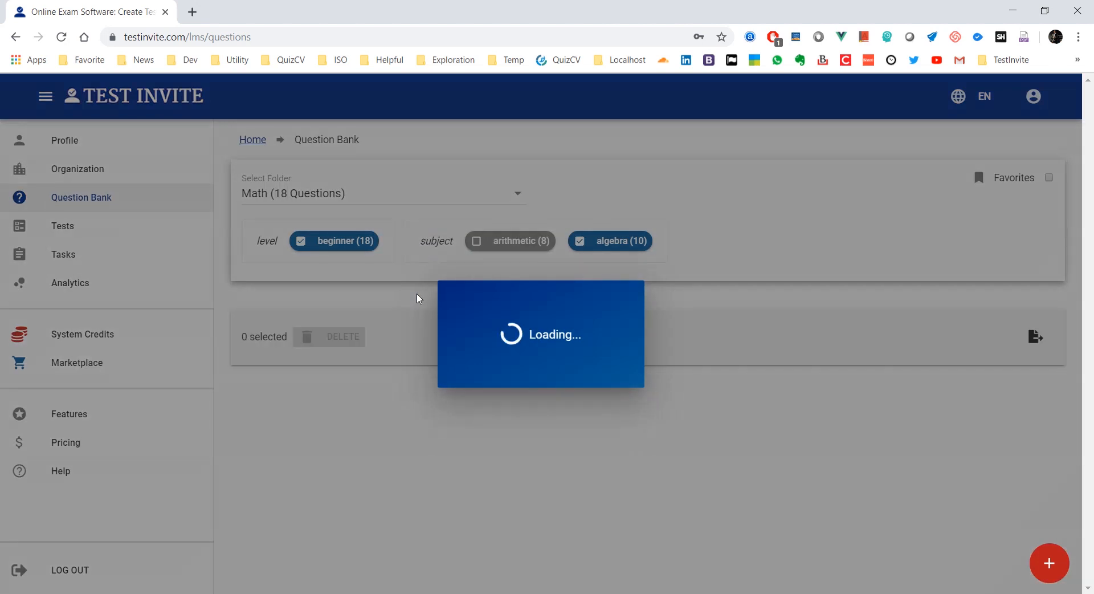
scroll(418, 298, down, 15)
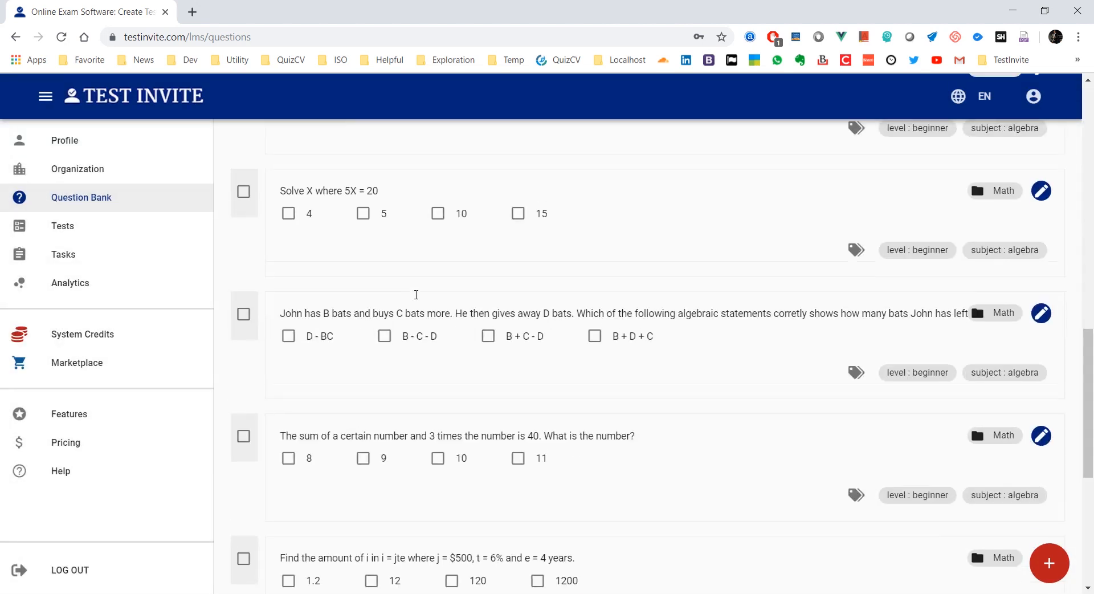
scroll(415, 298, down, 3)
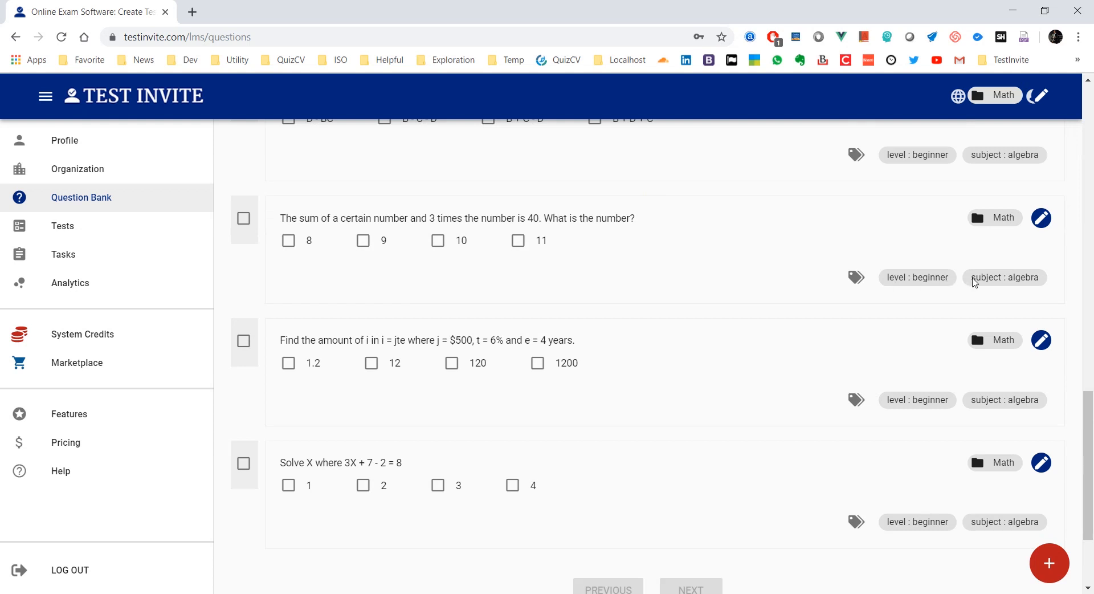
scroll(655, 314, up, 15)
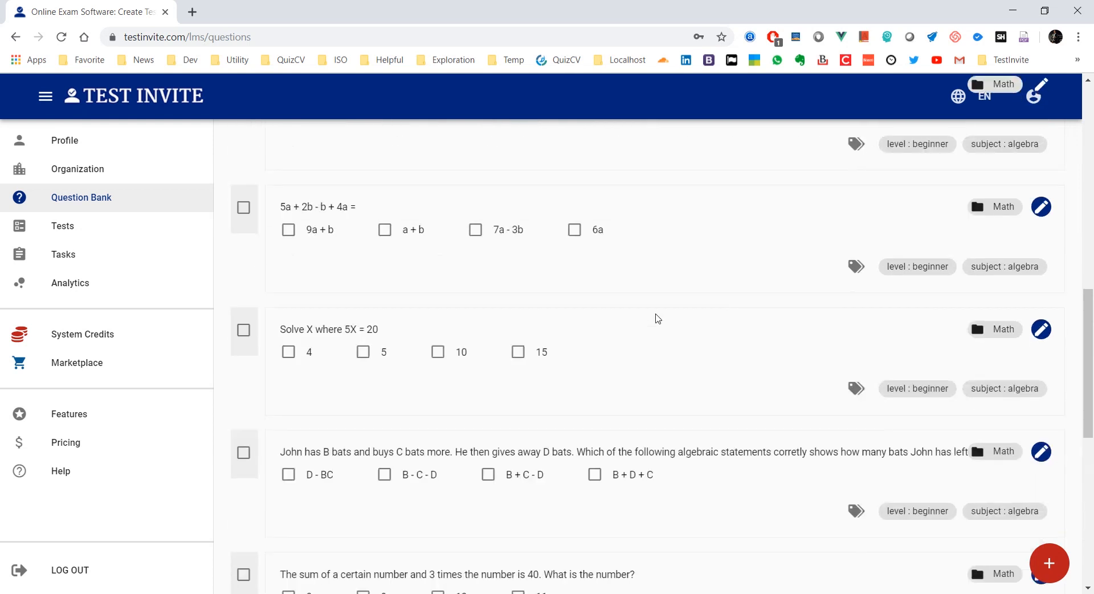
scroll(656, 319, up, 2)
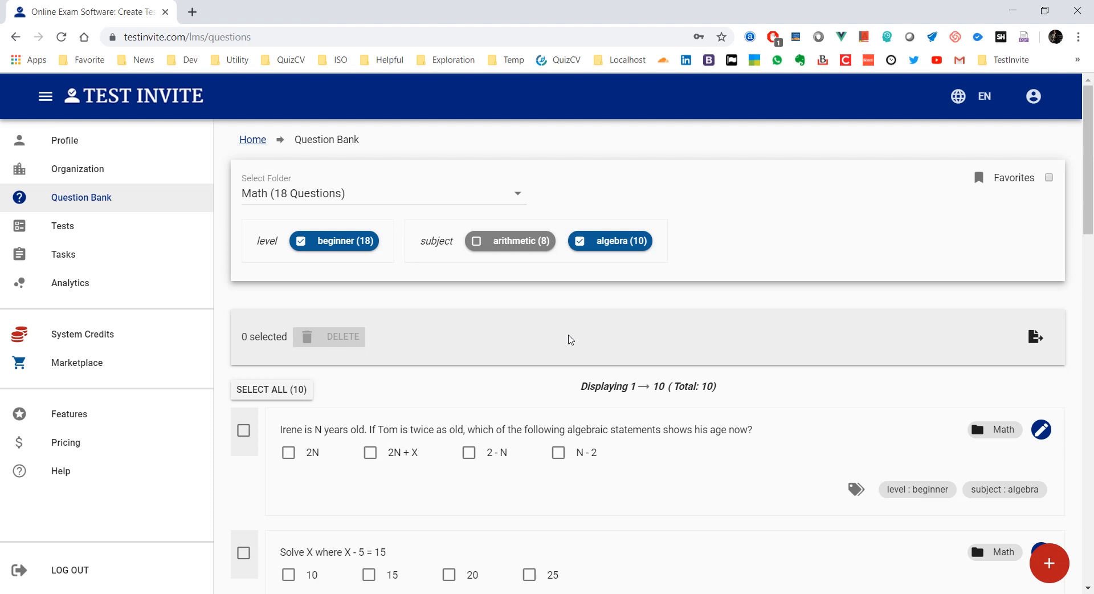
Switch the Question Bank to the English folder and filter its questions by the category writing
click(368, 195)
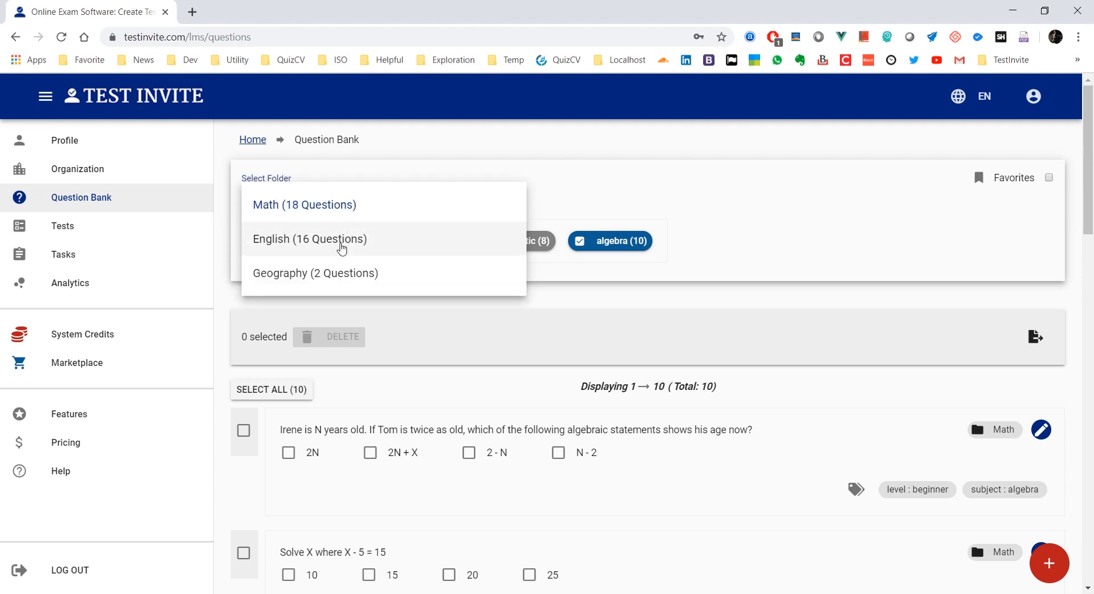
click(342, 249)
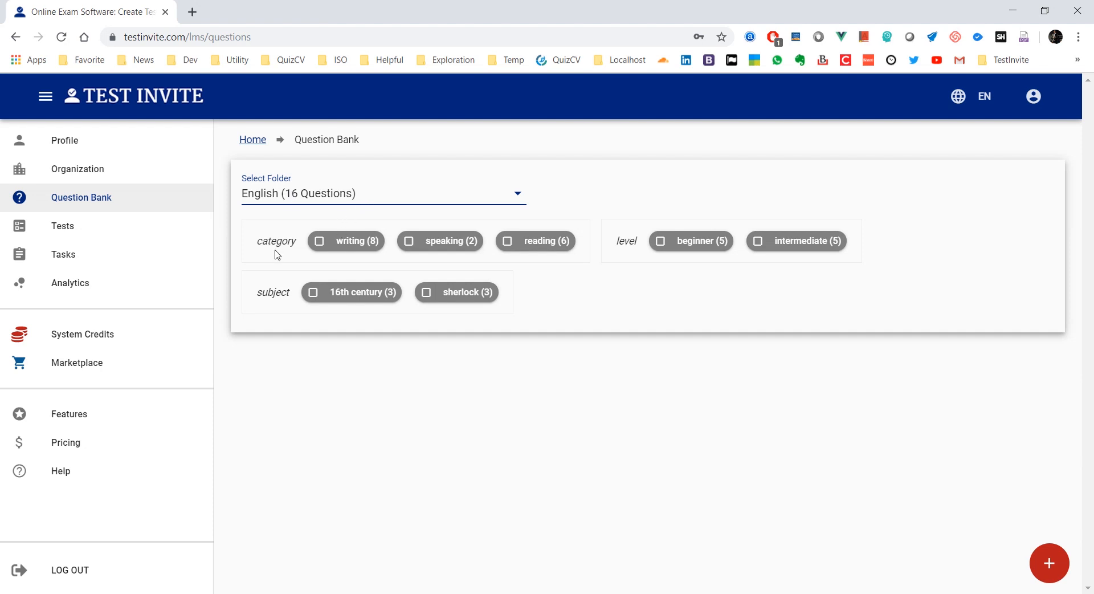
click(358, 245)
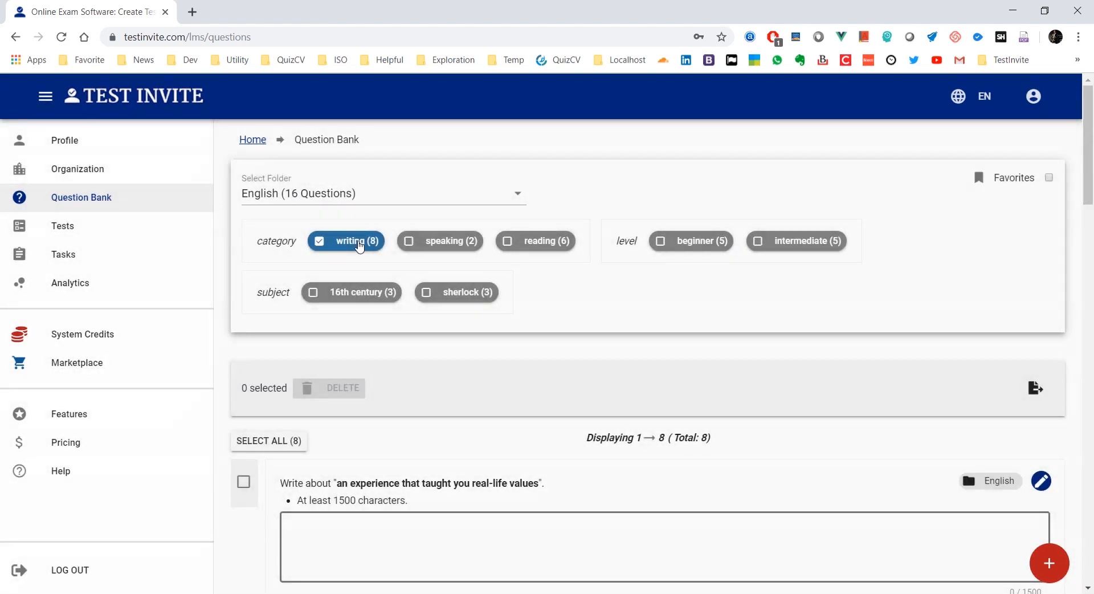
scroll(564, 314, down, 3)
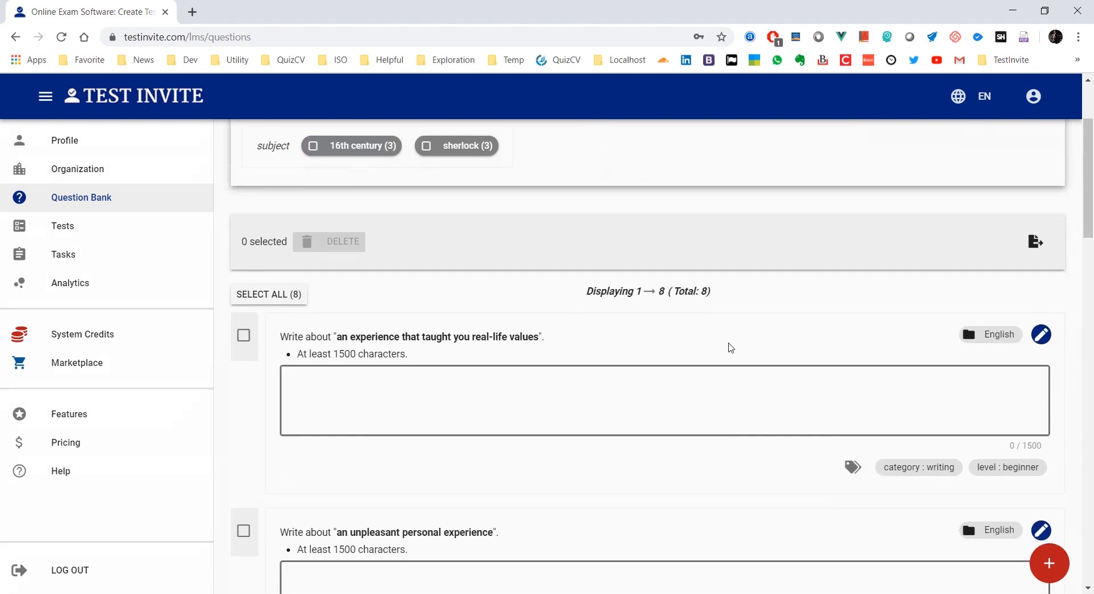
scroll(731, 347, down, 1)
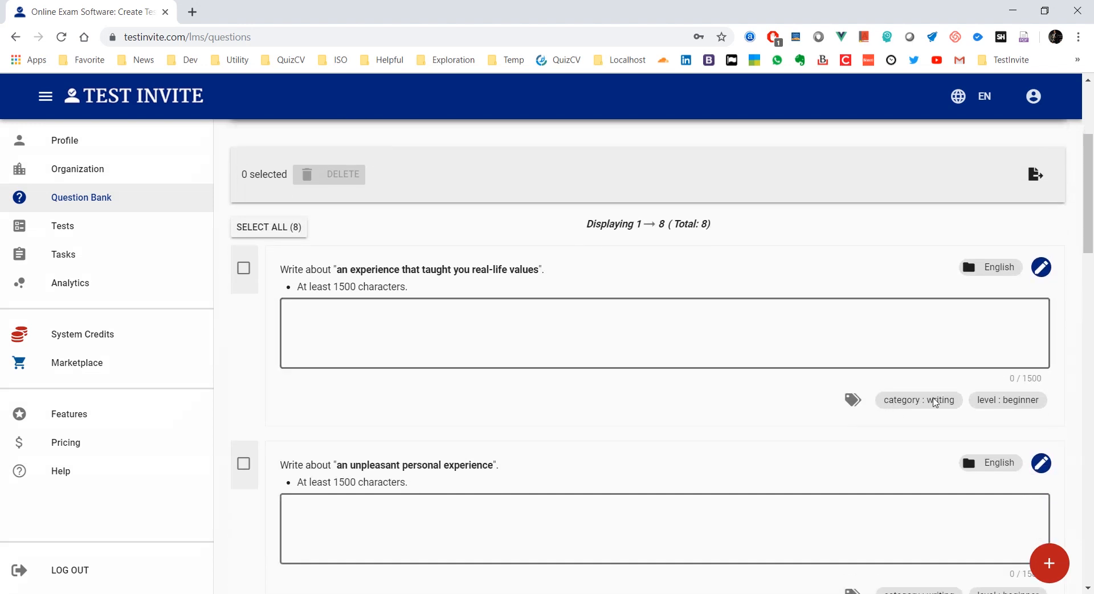
scroll(747, 383, up, 4)
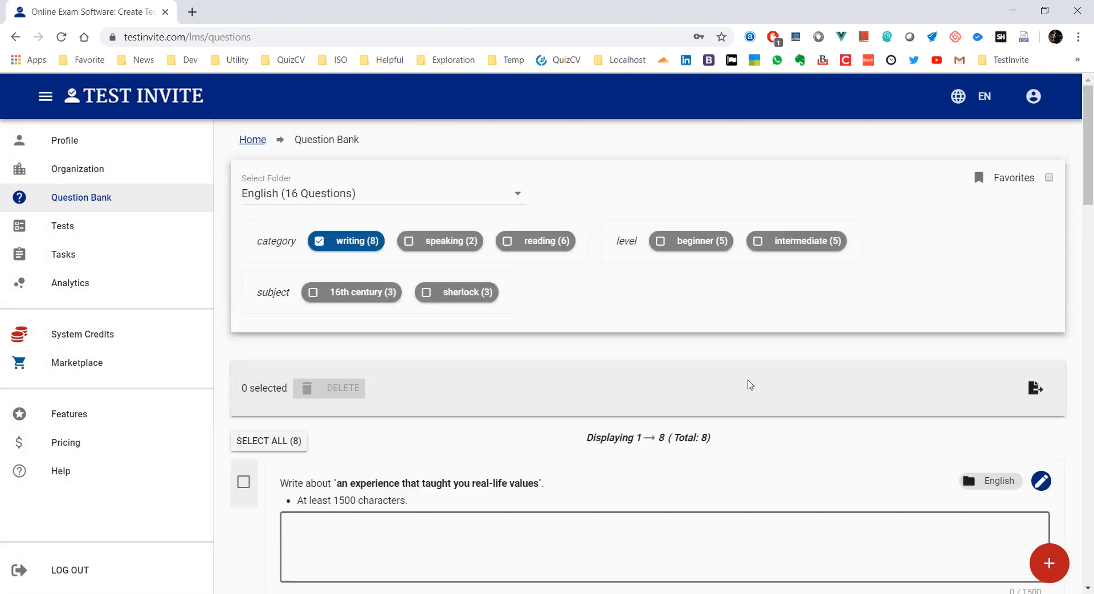
Narrow the English writing questions to the beginner level and examine the tags on the filtered questions
click(687, 244)
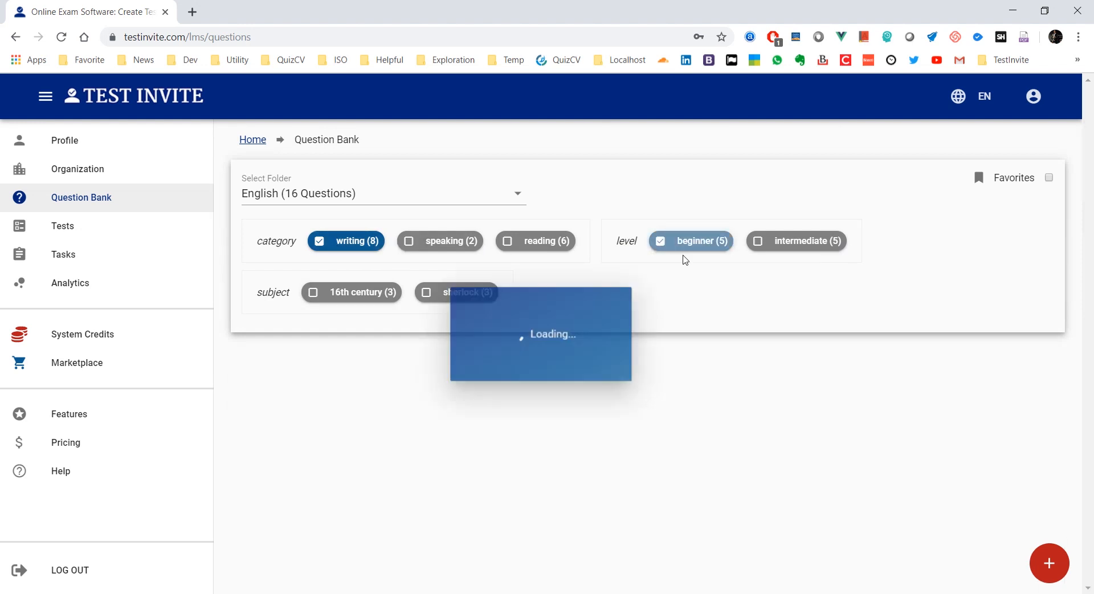
scroll(658, 339, down, 6)
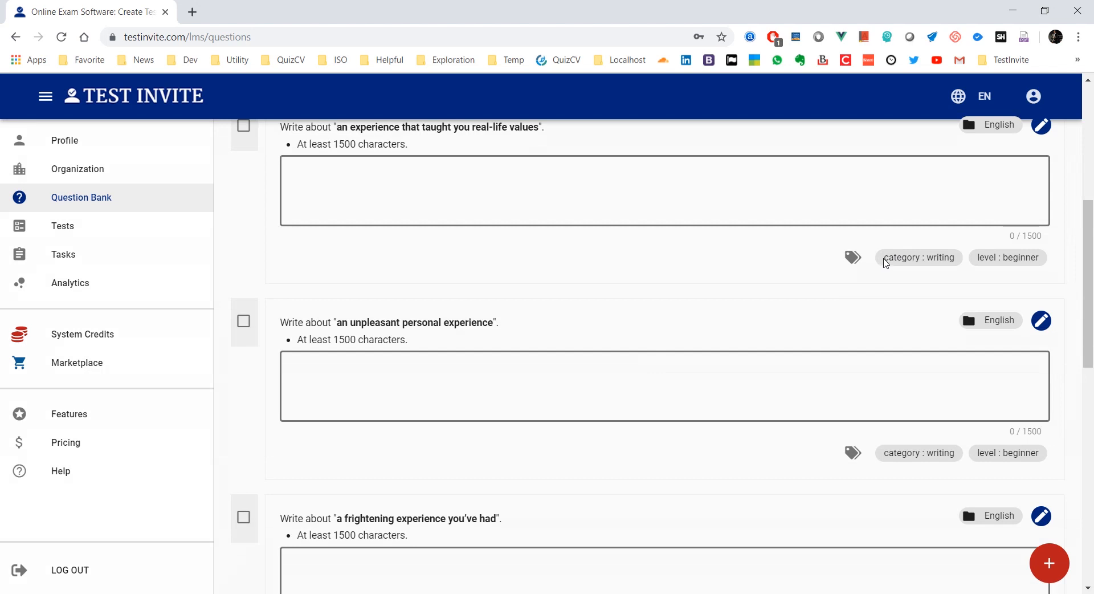
click(988, 262)
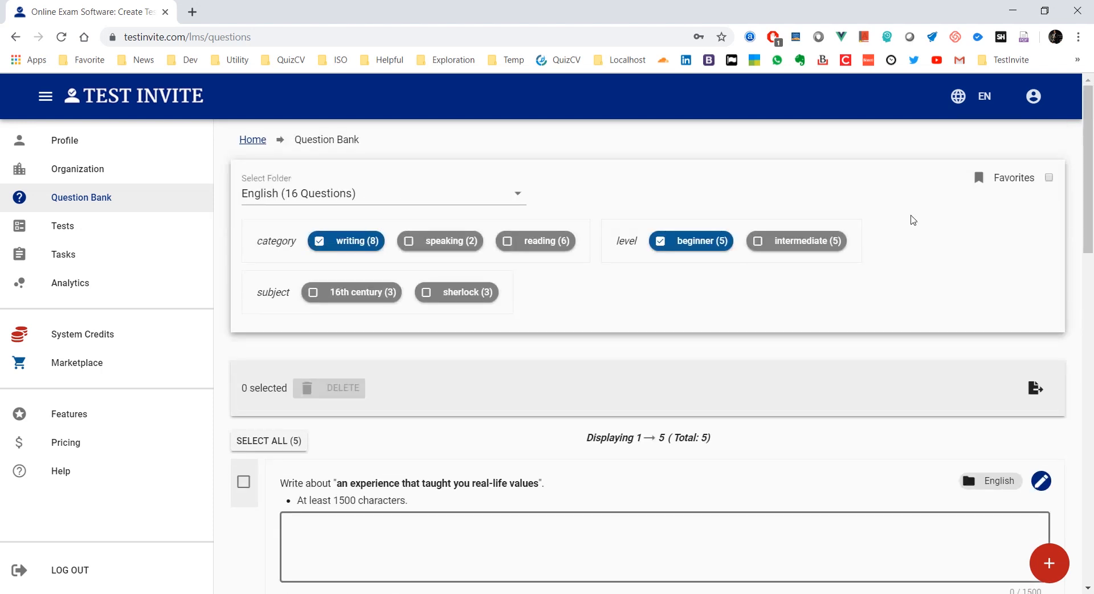
Show the favorite searches, switch back to the Math folder and apply the saved search "beginner level arithmetic questions"
click(1048, 179)
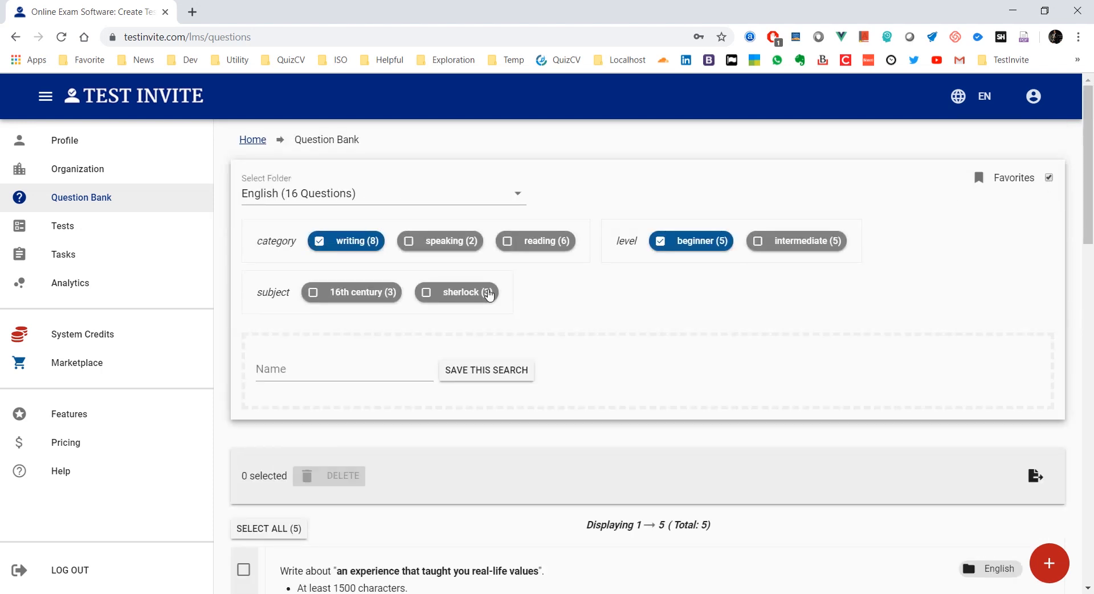
click(370, 203)
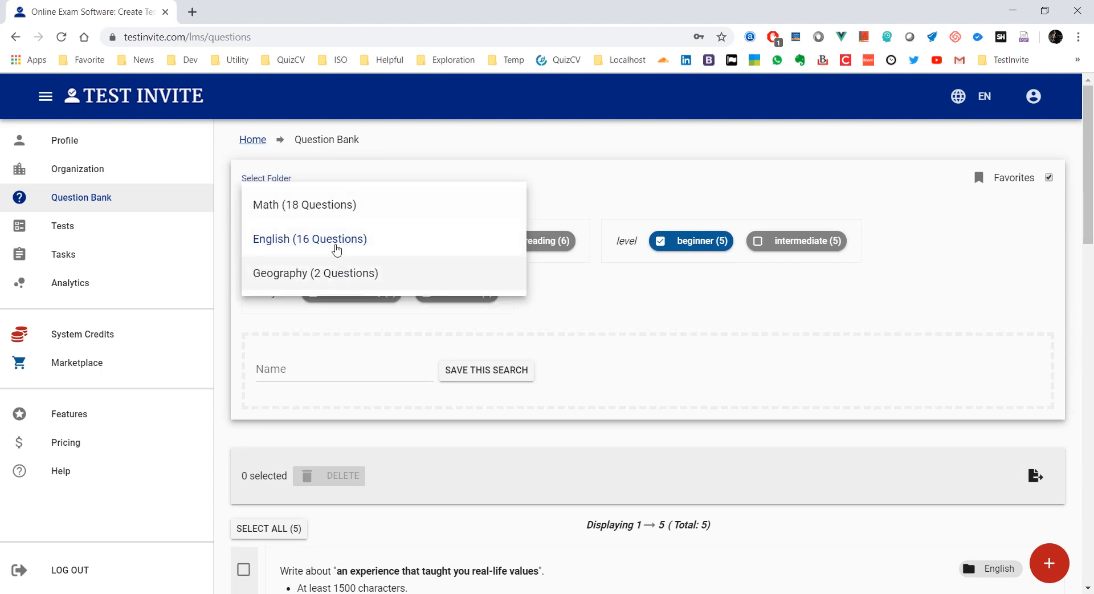
click(333, 206)
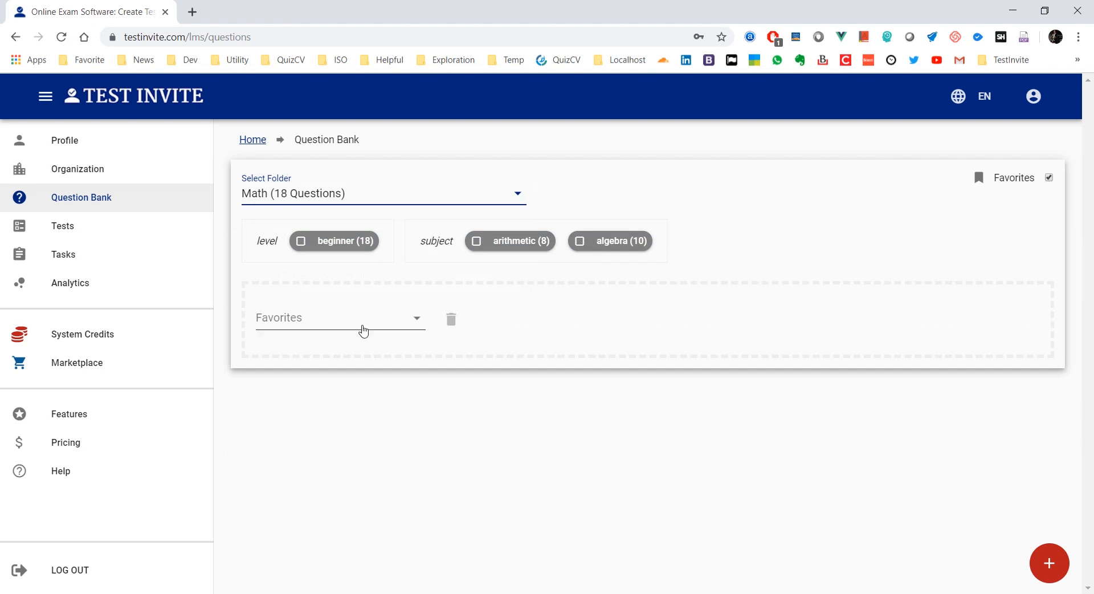
click(358, 319)
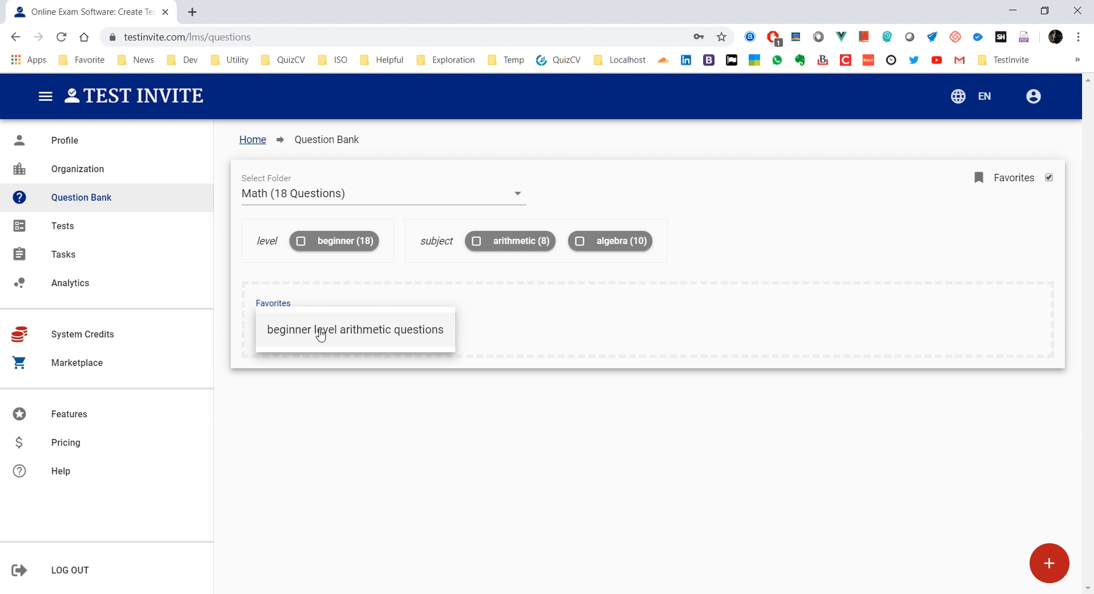
click(554, 325)
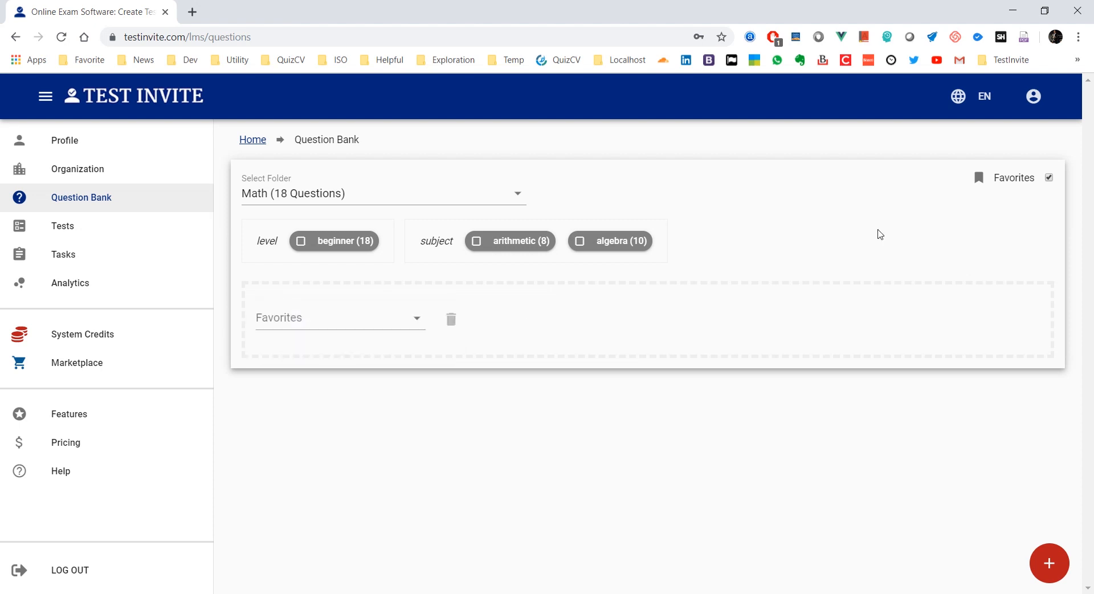
click(314, 322)
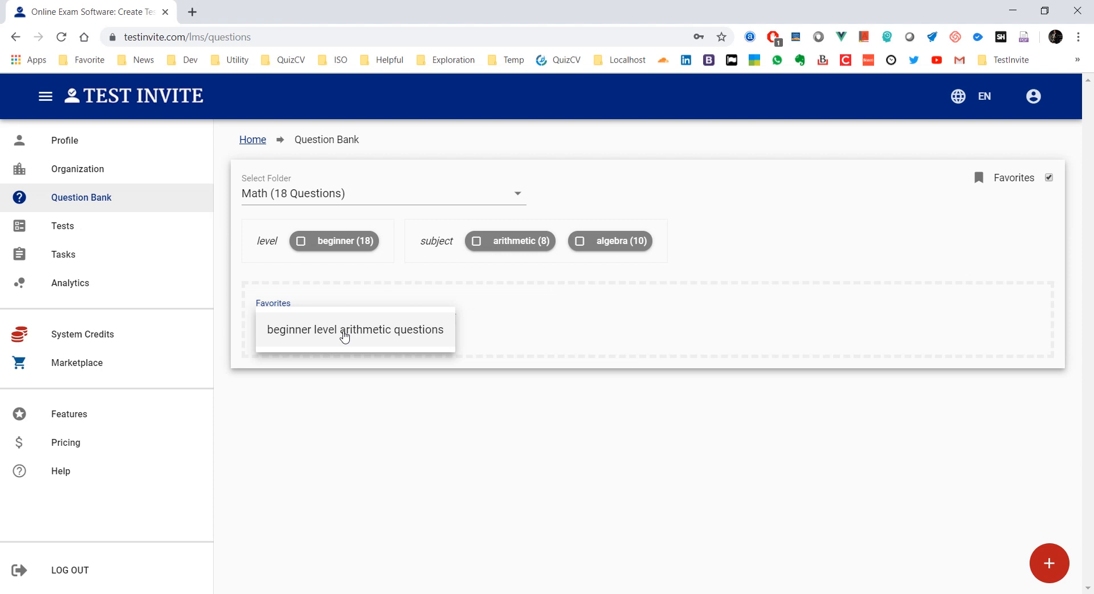
click(345, 330)
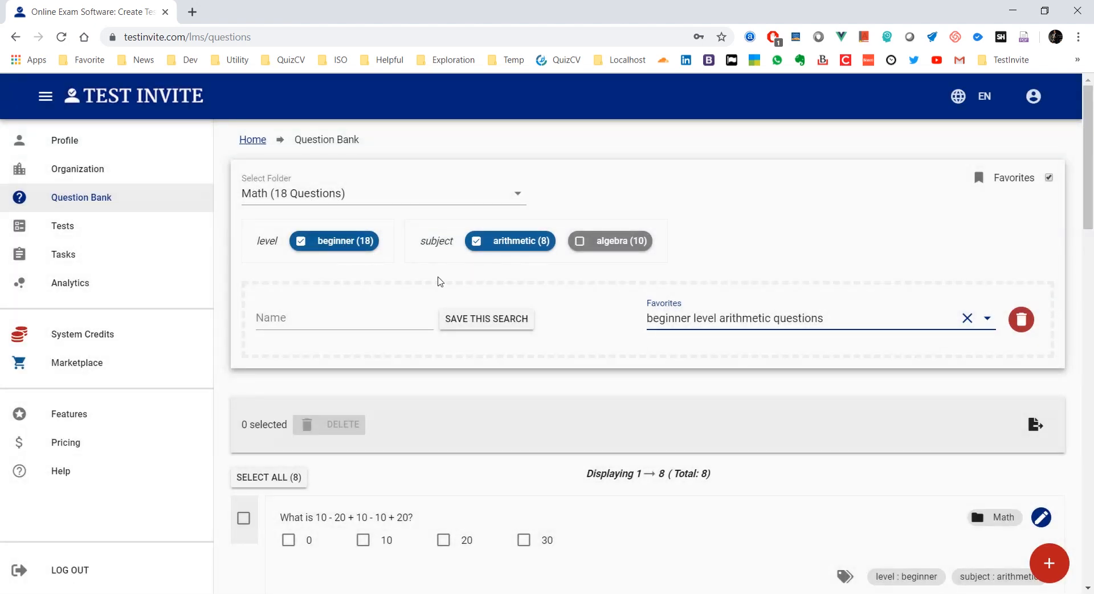
Review the level and subject tags on the questions filtered by the saved beginner arithmetic search
scroll(407, 286, down, 5)
scroll(387, 287, down, 11)
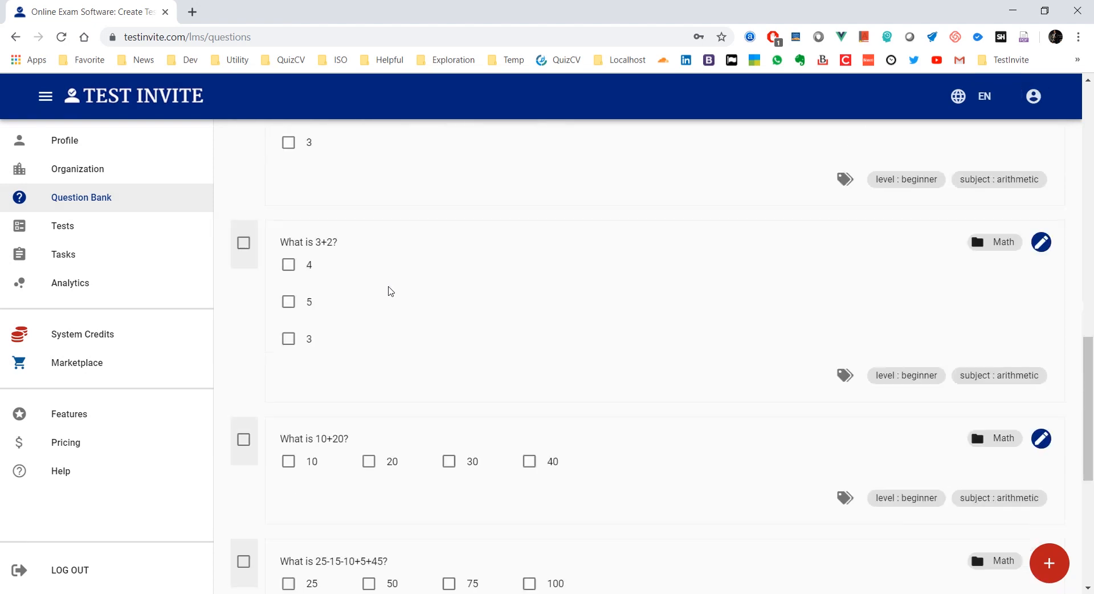
scroll(391, 291, down, 6)
scroll(391, 291, up, 20)
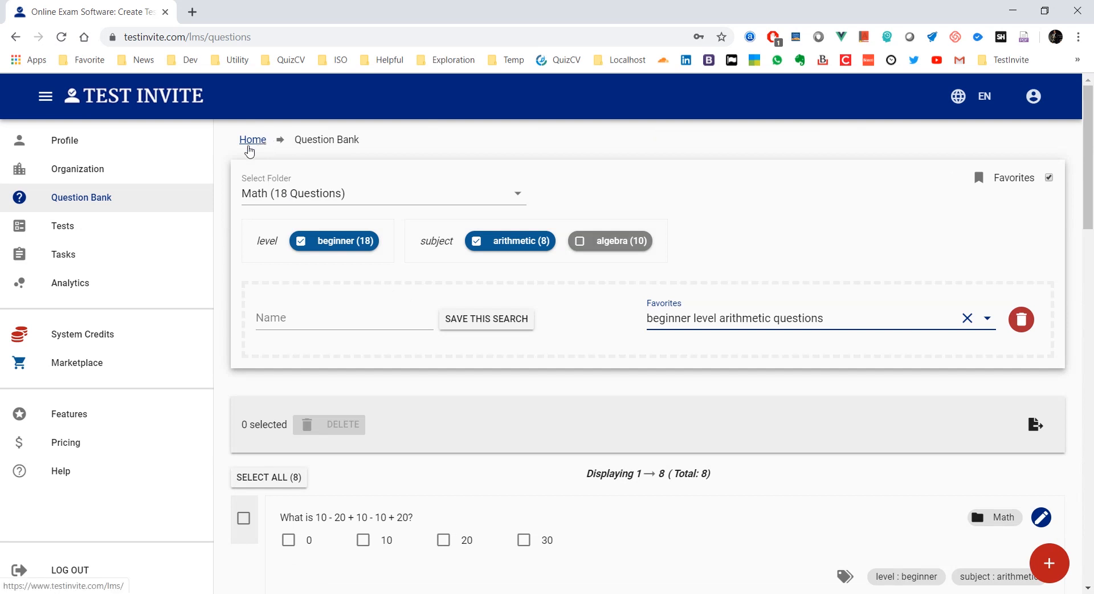
Switch the Question Bank from the Math folder to the Geography folder
click(108, 198)
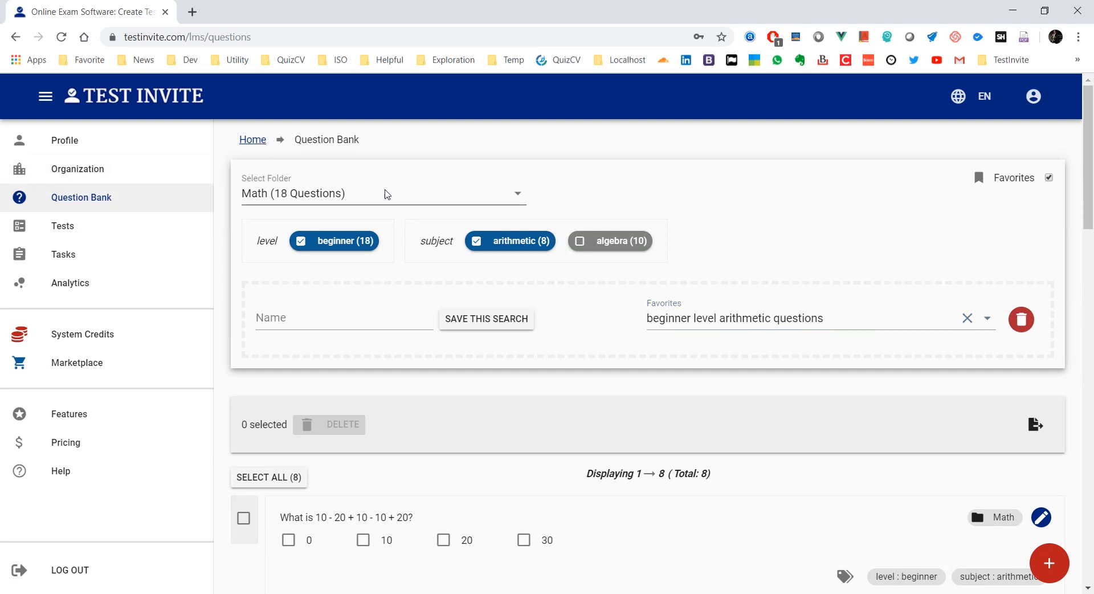
click(383, 194)
click(316, 274)
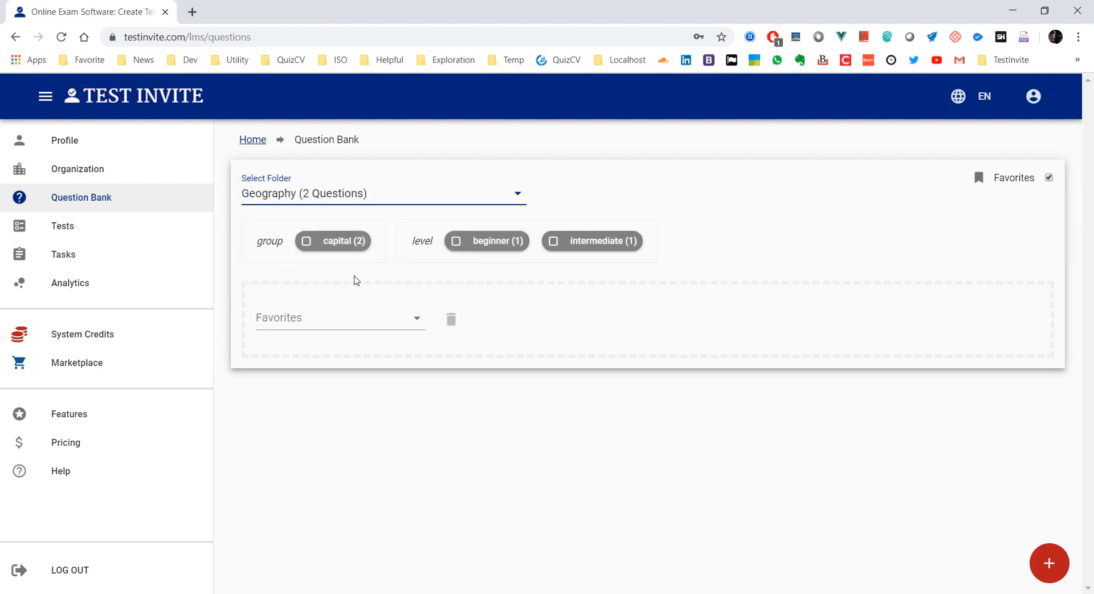
Create a new multiple choice question from the provided paste example, "What is your favorite color?" with choices Black, White, Blue and Red
click(1049, 563)
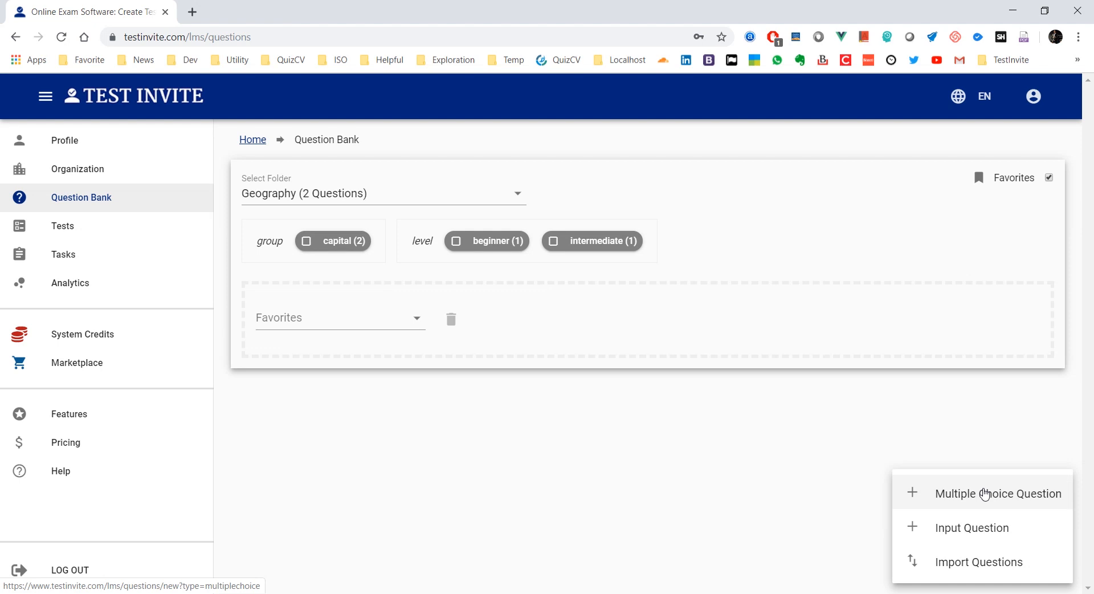
click(985, 494)
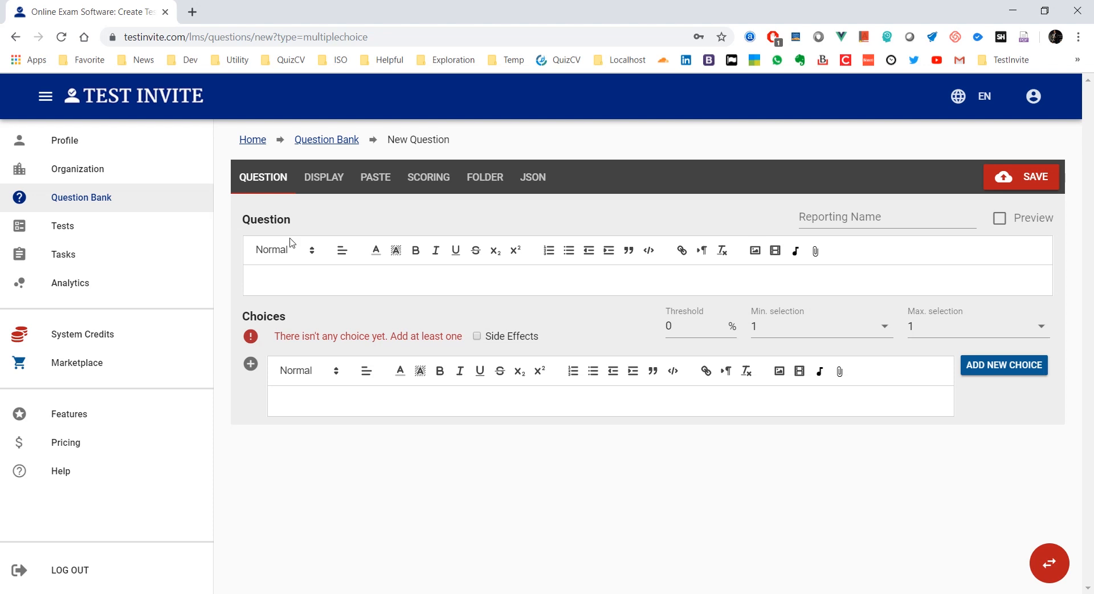
click(304, 281)
click(375, 178)
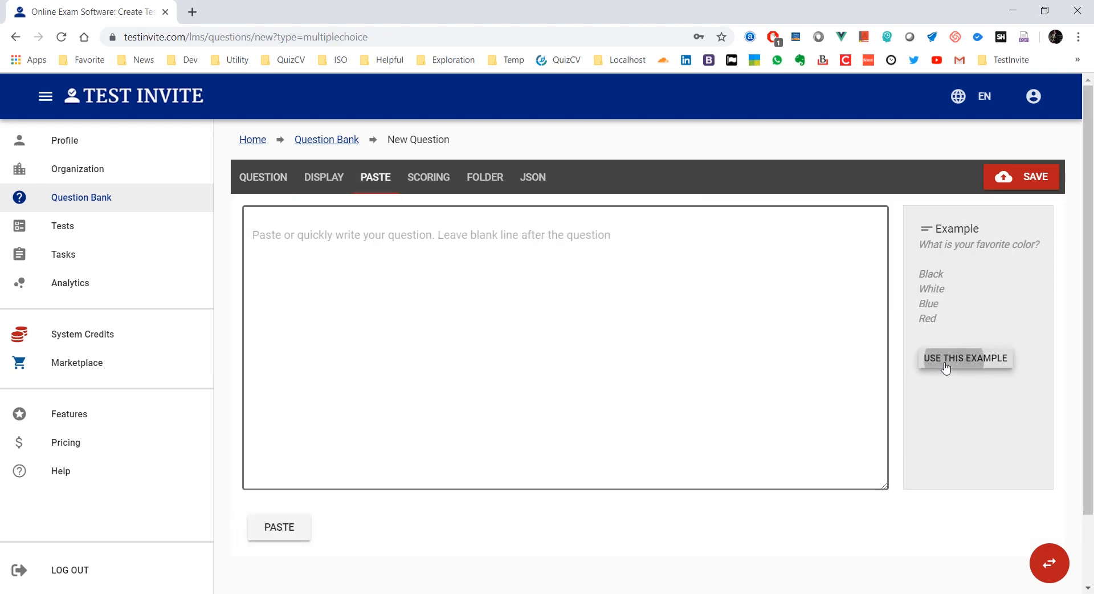
click(946, 367)
drag(340, 317, 247, 206)
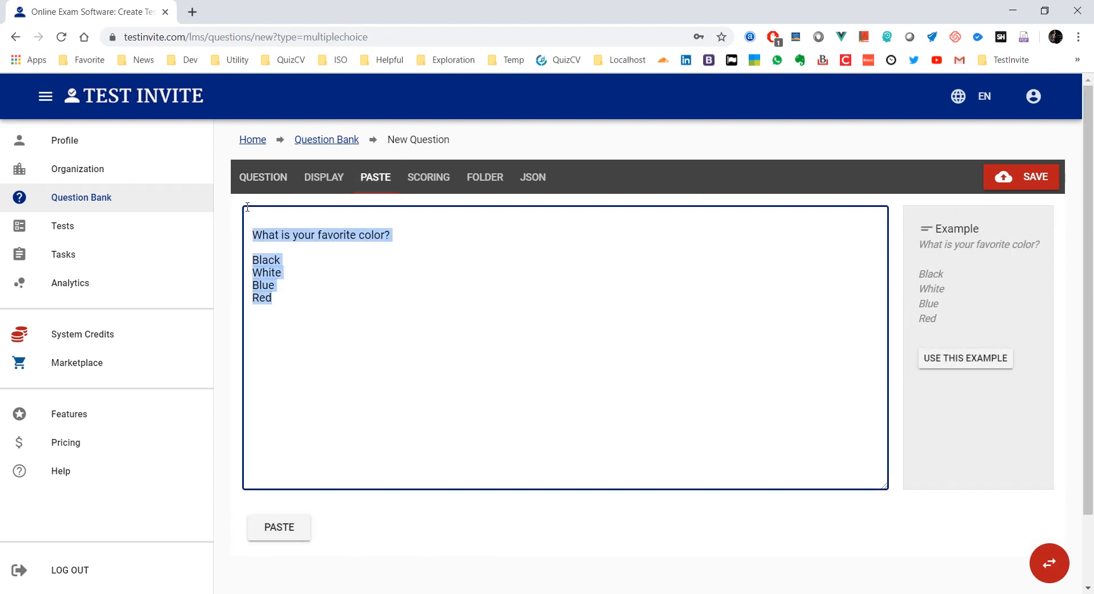
click(302, 258)
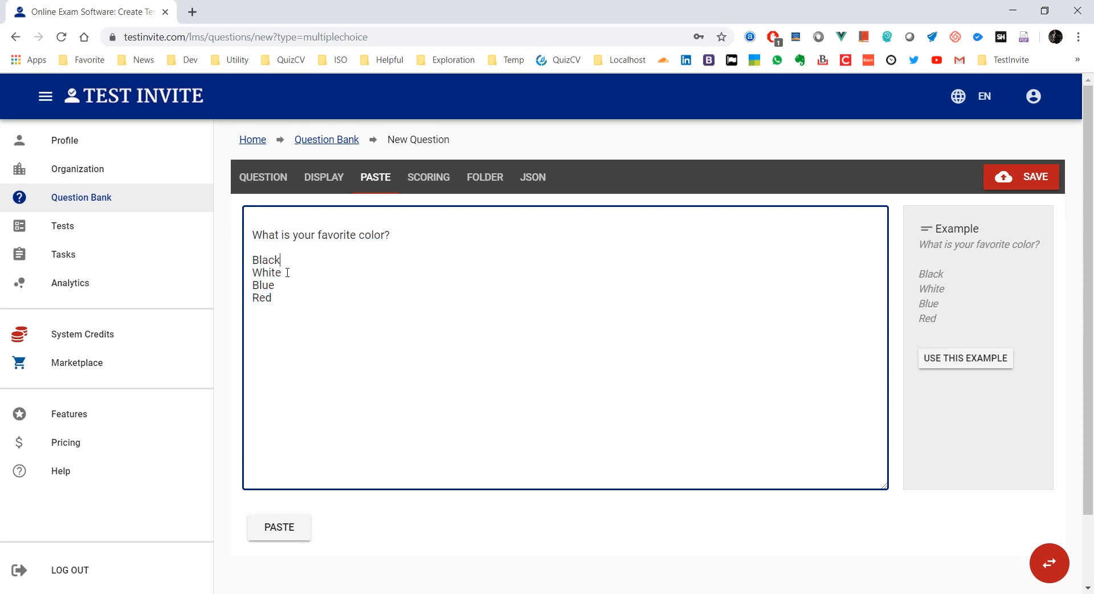
click(301, 531)
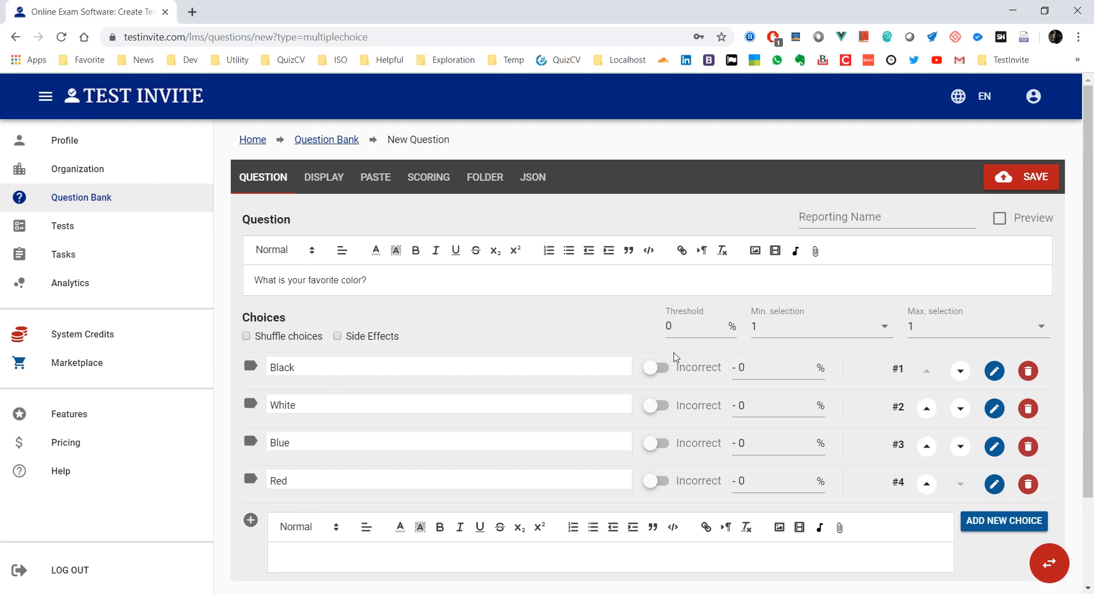
Mark the choice Black as correct and enable shuffling of the choices
click(664, 367)
click(261, 336)
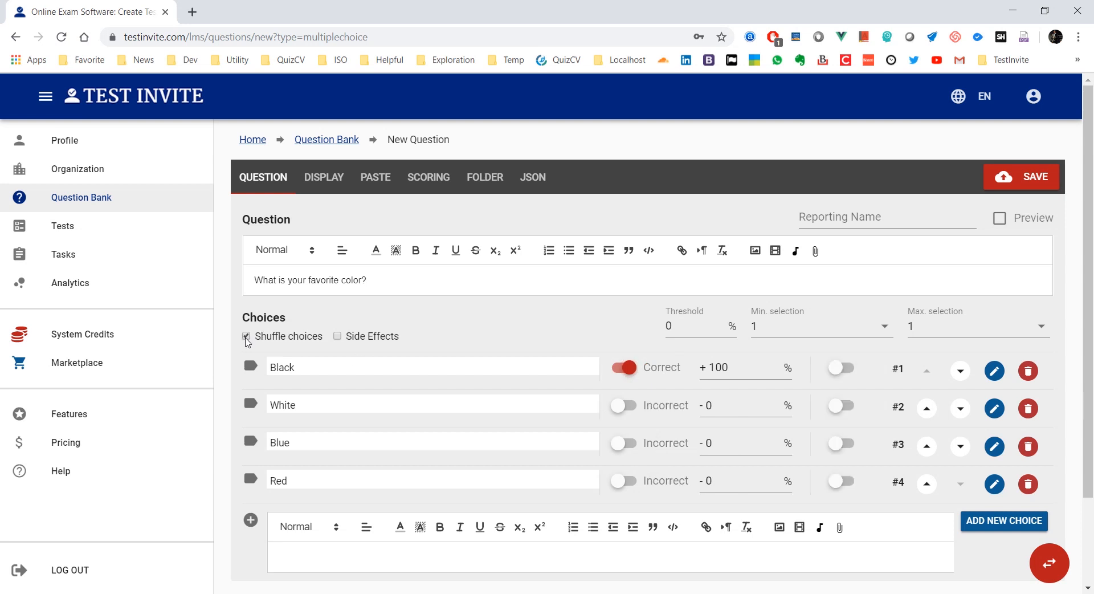
scroll(279, 364, down, 2)
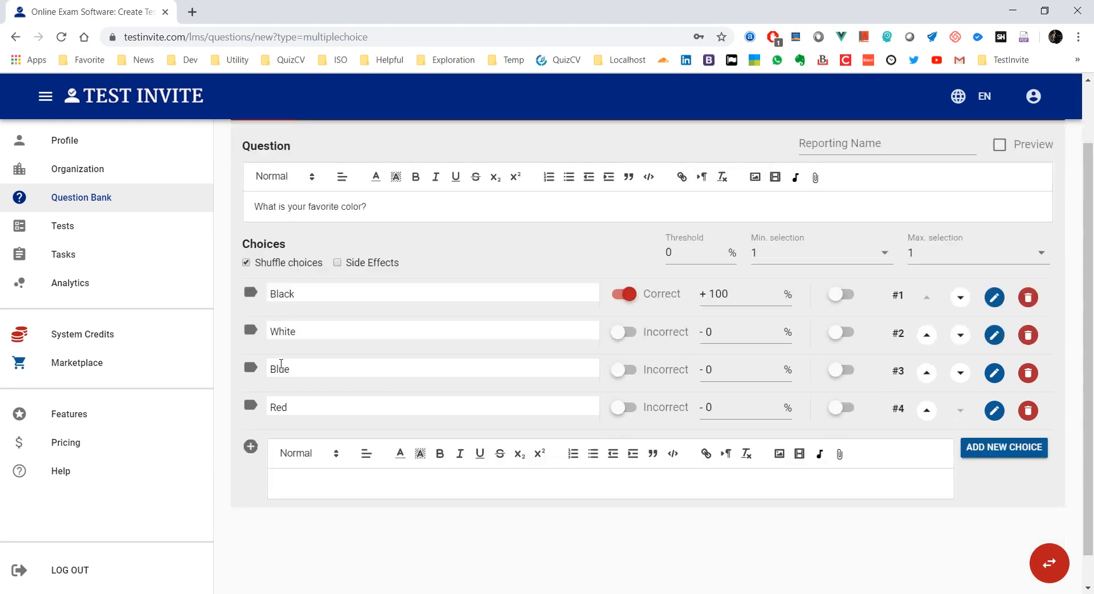
scroll(409, 356, up, 2)
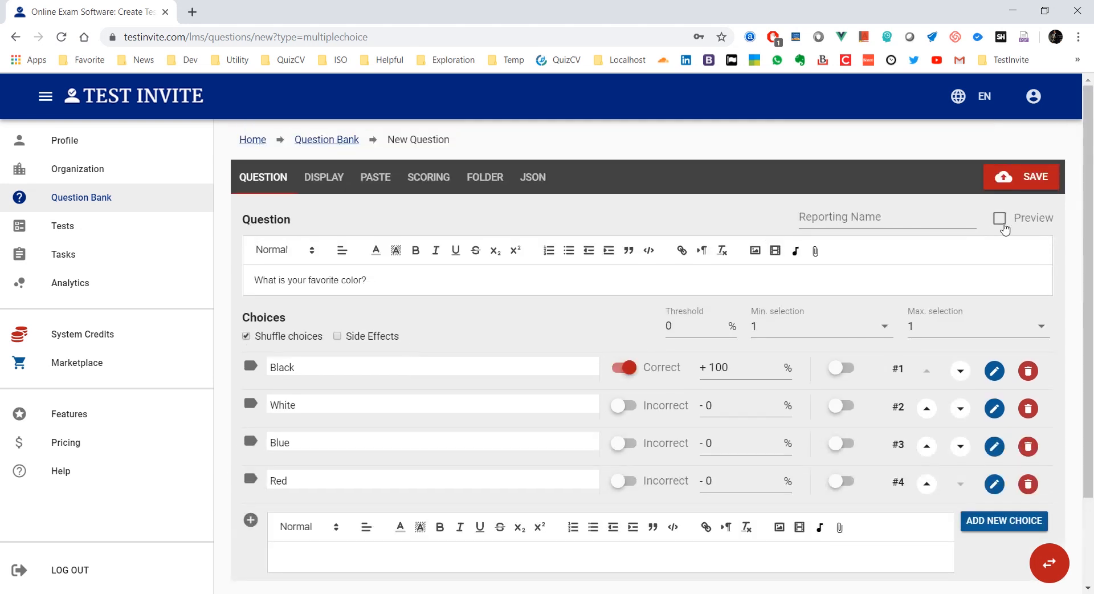
Turn on the question preview, answer it with Blue and check the score preview
click(999, 219)
scroll(450, 280, down, 5)
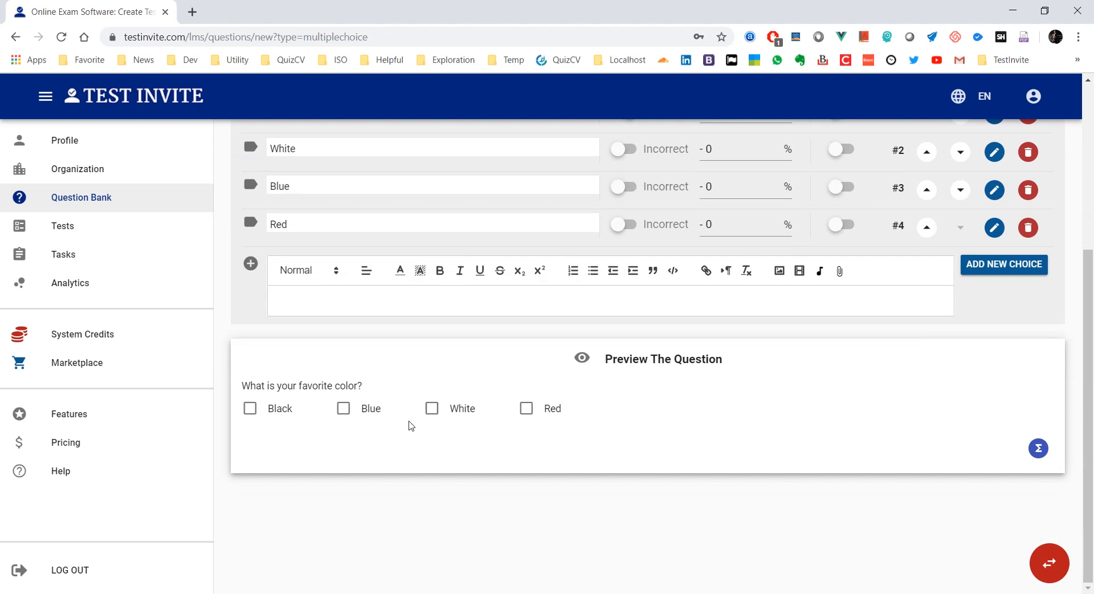
click(344, 412)
scroll(345, 417, up, 1)
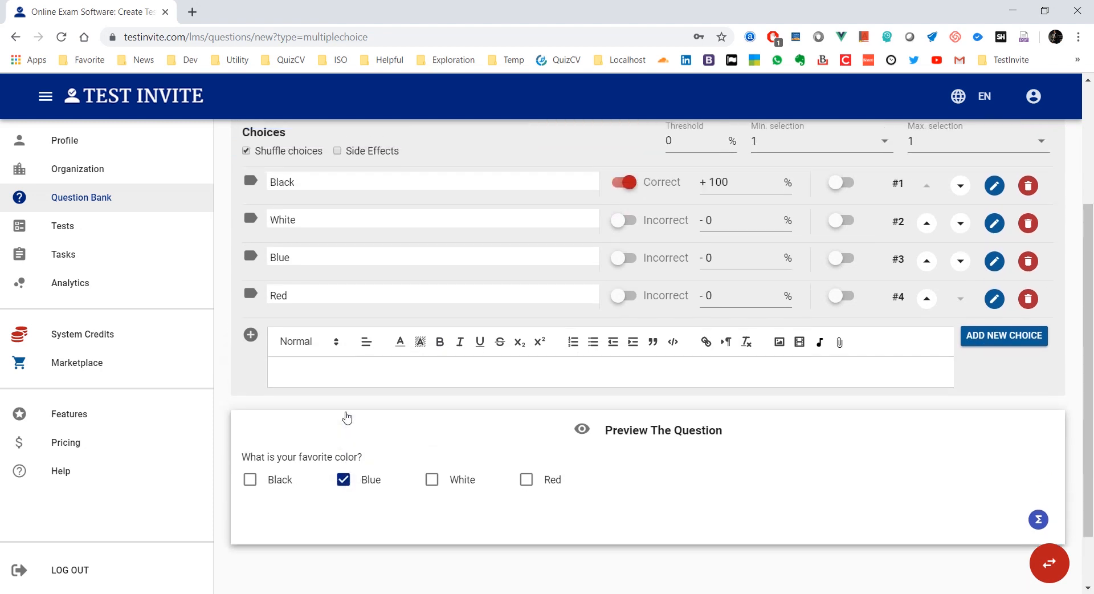
scroll(963, 470, down, 1)
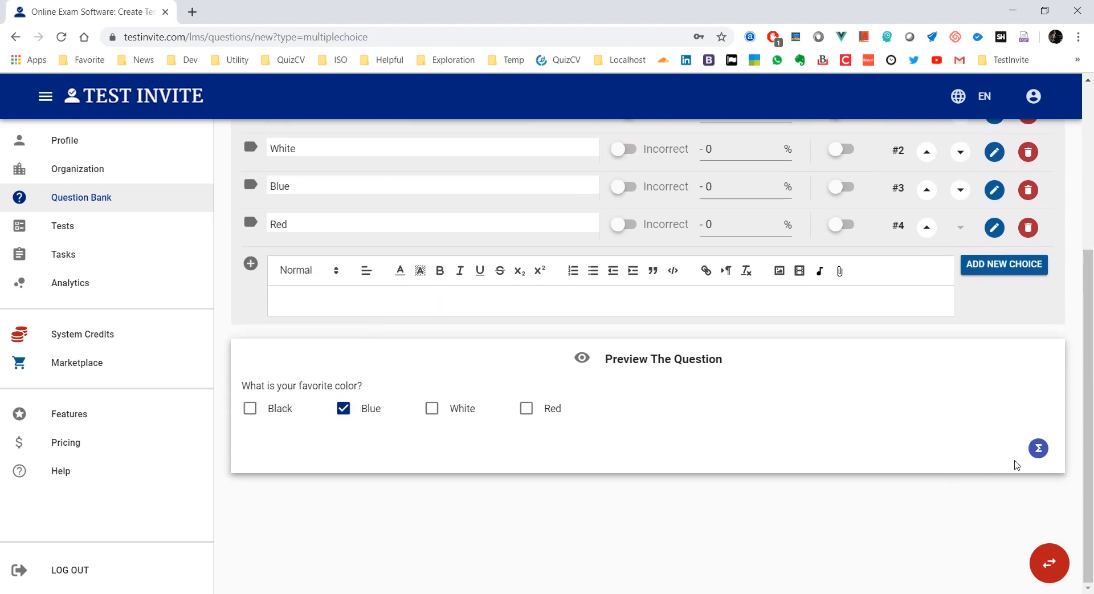
click(1038, 448)
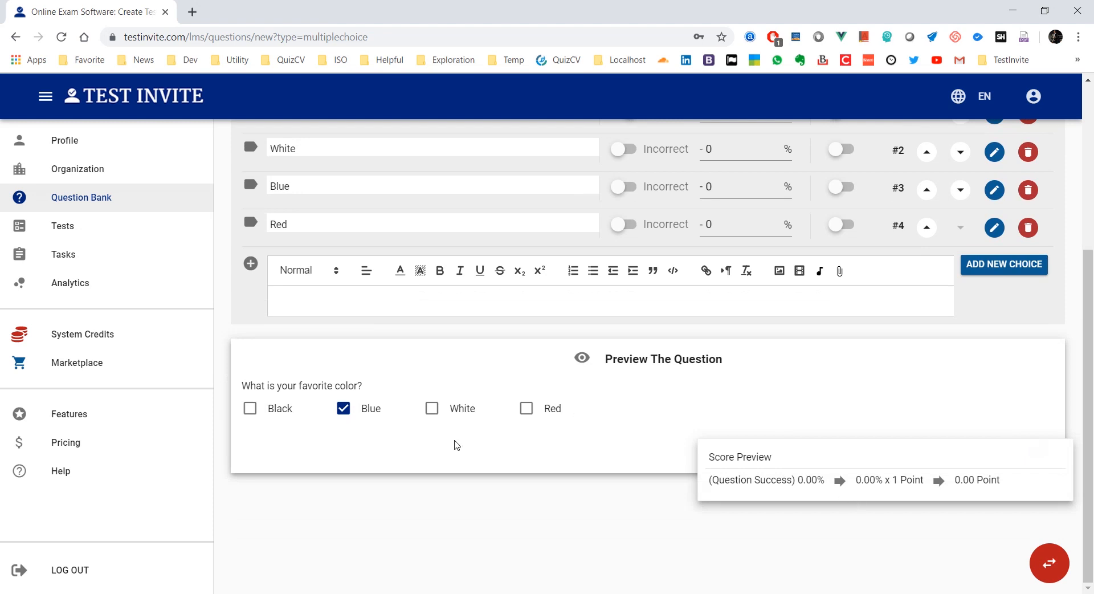
Change the previewed answer to Black and check its score preview
click(344, 414)
scroll(348, 414, up, 1)
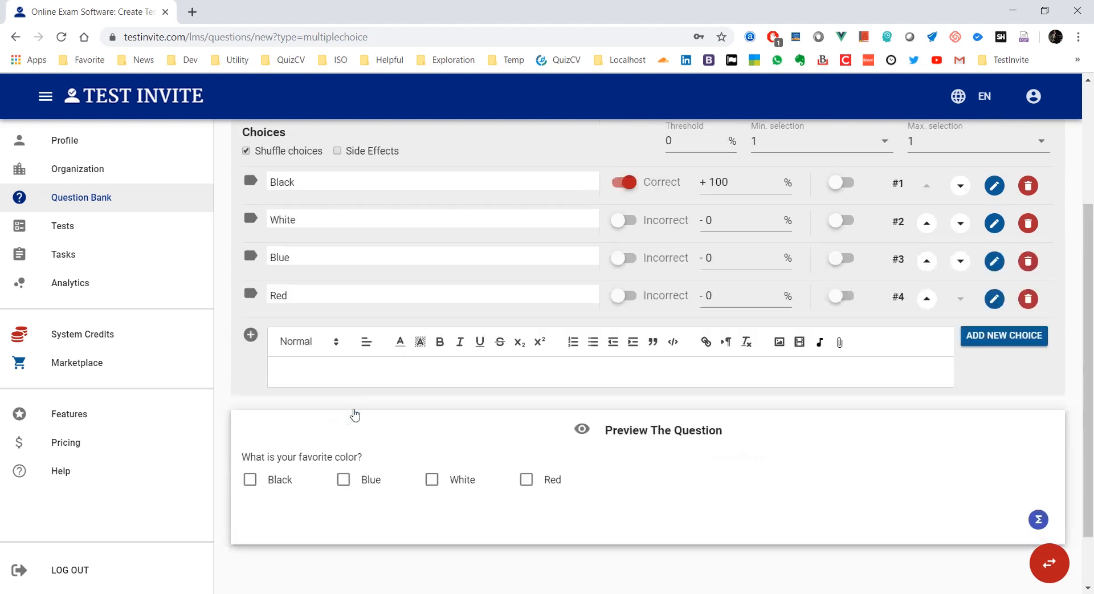
click(247, 481)
scroll(719, 338, down, 1)
mouse_move(1039, 447)
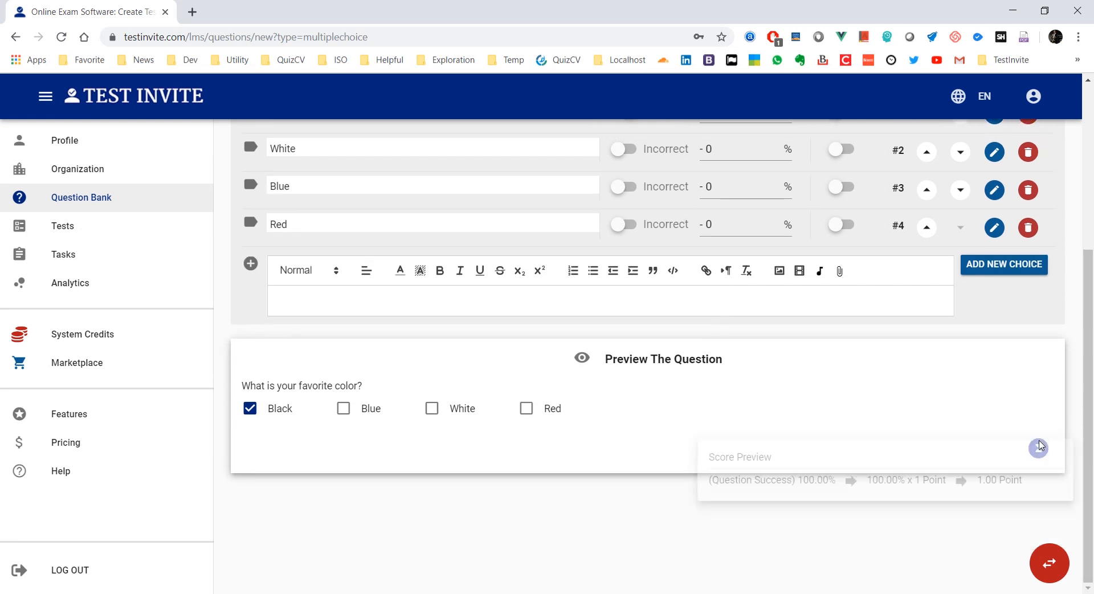
drag(798, 479, 835, 478)
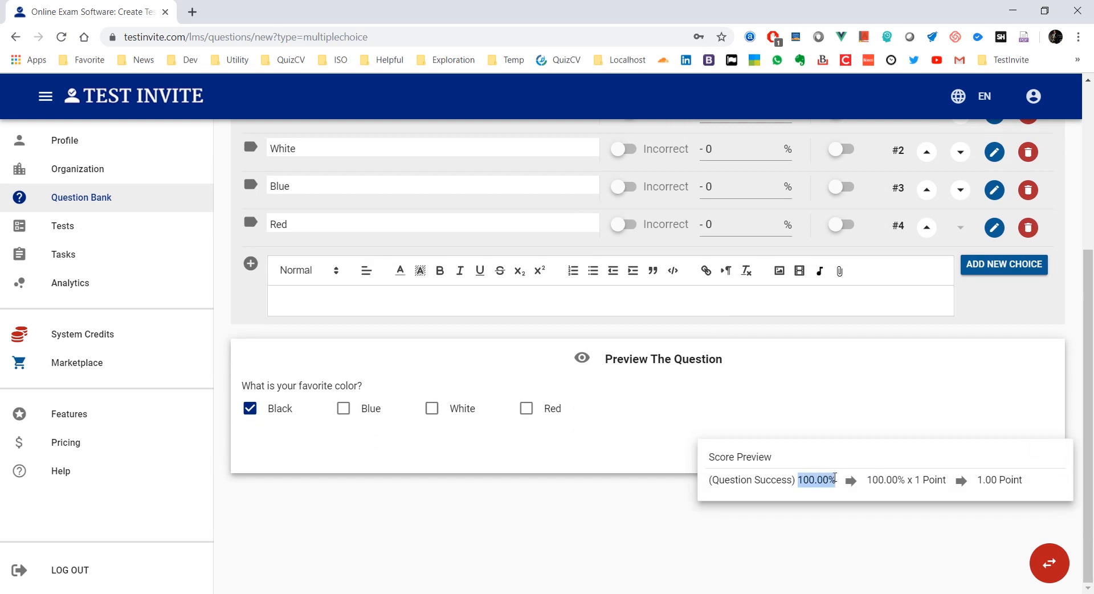
Examine the editor of the choice Black and cancel the edit
scroll(652, 421, up, 3)
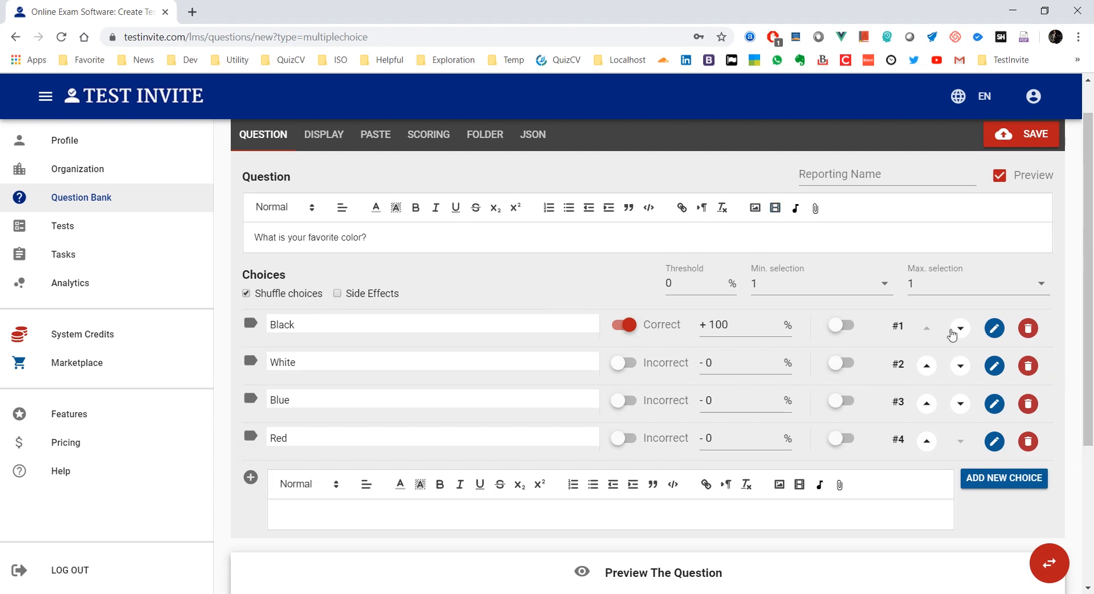
click(994, 328)
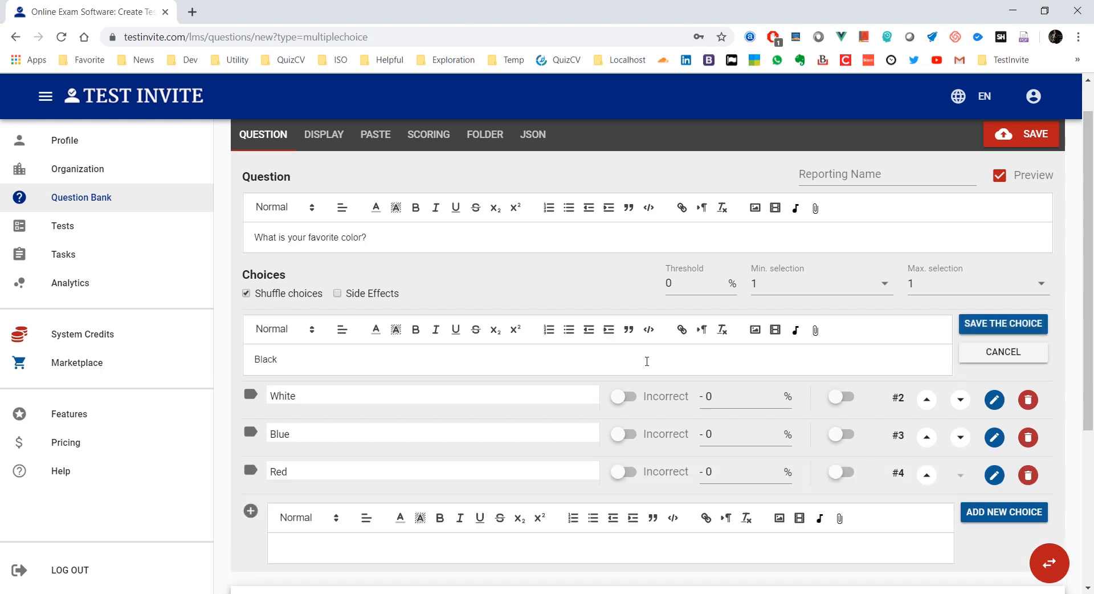
click(968, 351)
scroll(684, 336, up, 1)
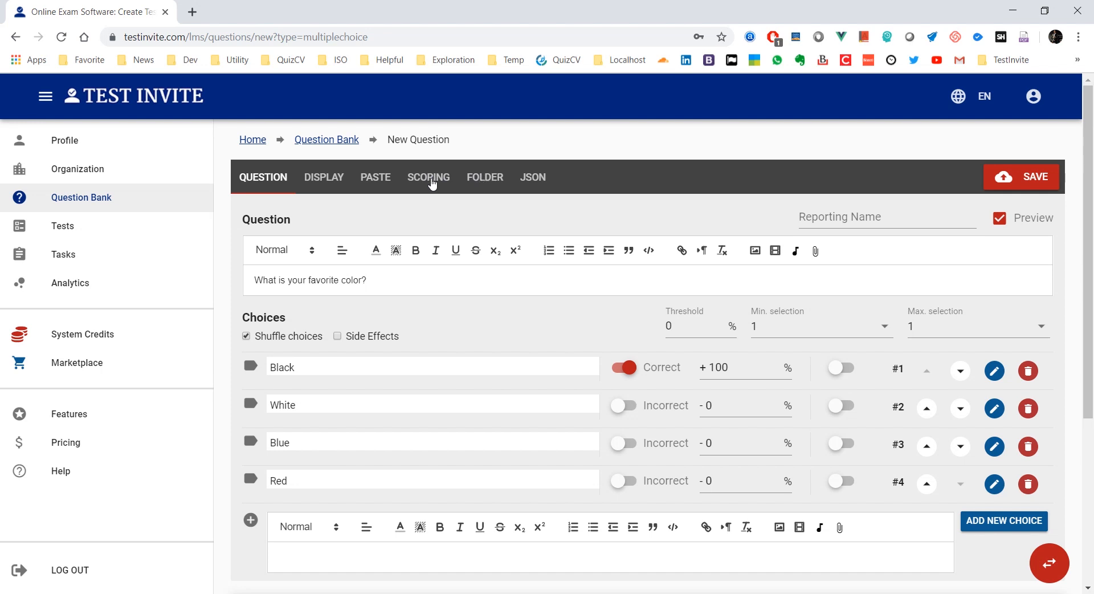
Assign the new question to the Geography folder
click(491, 177)
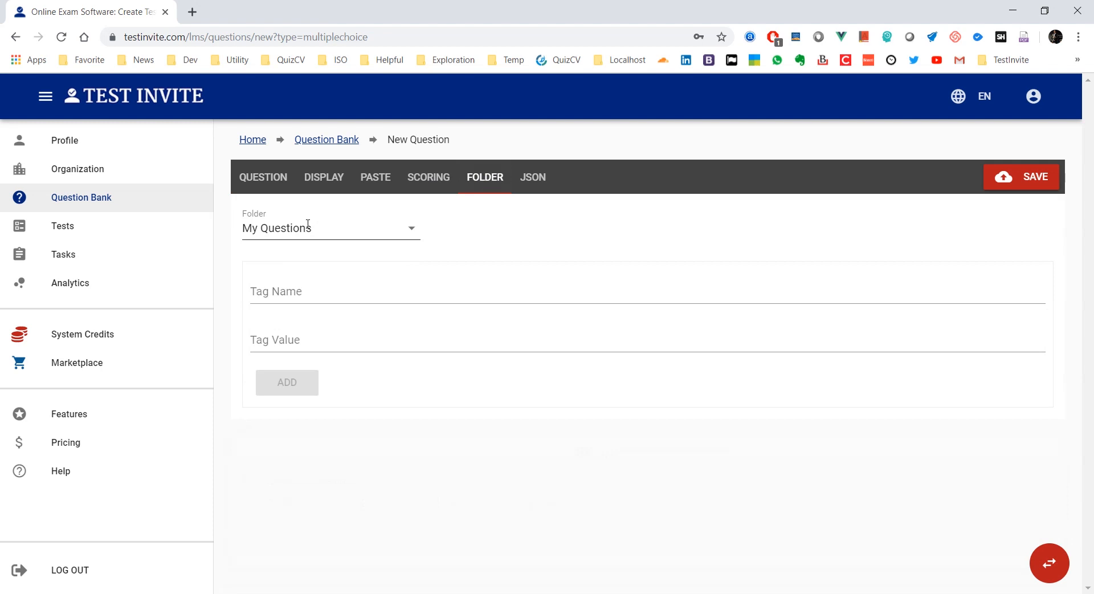
click(338, 227)
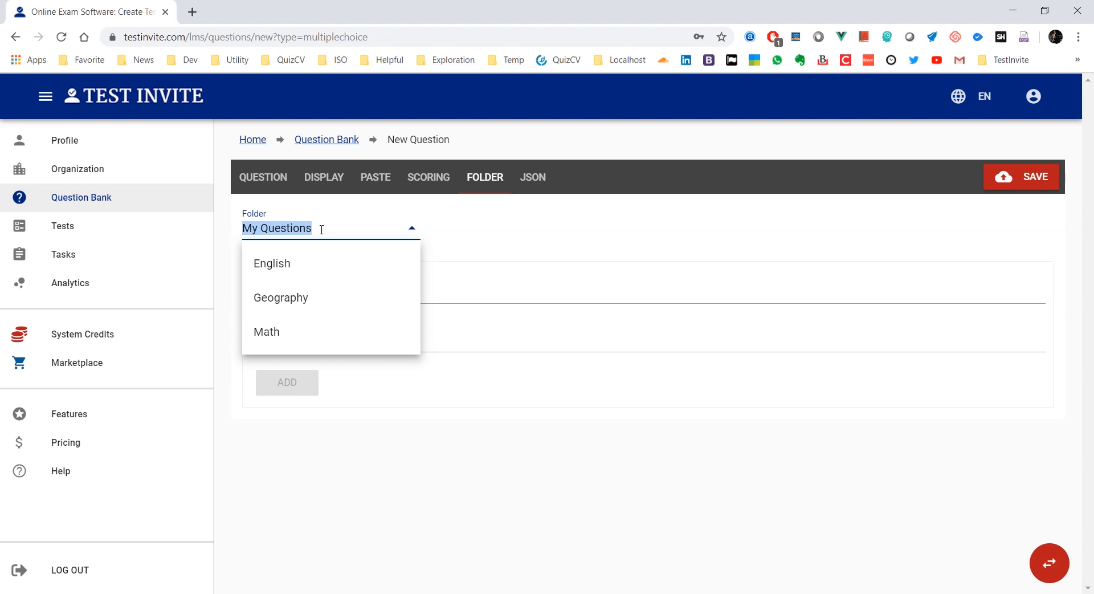
click(282, 306)
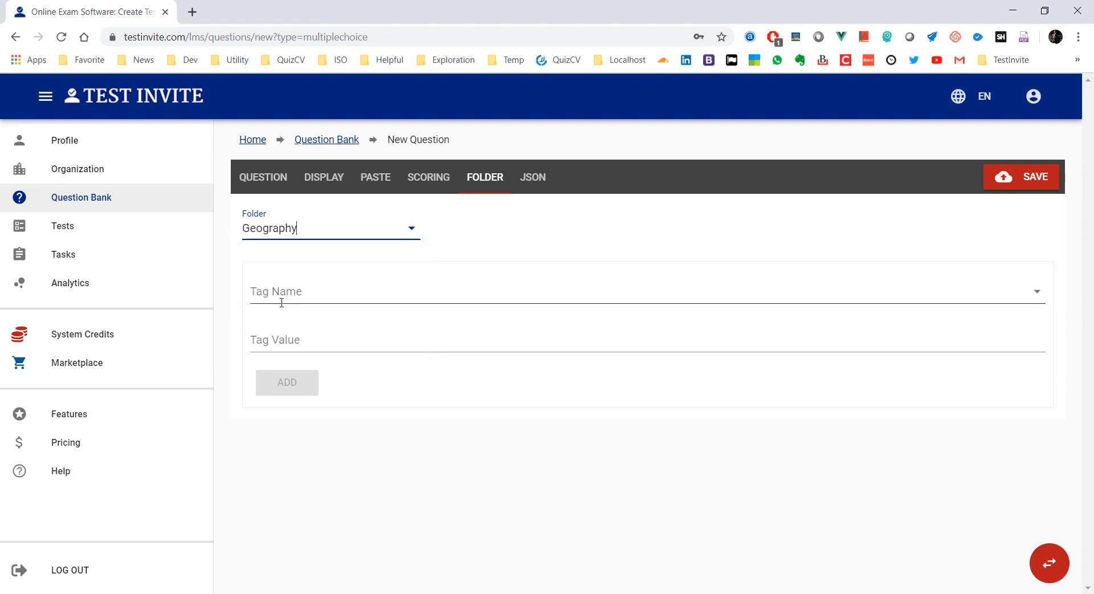
Add a tag to the question with the name level and the new value "pre intermediate"
click(310, 293)
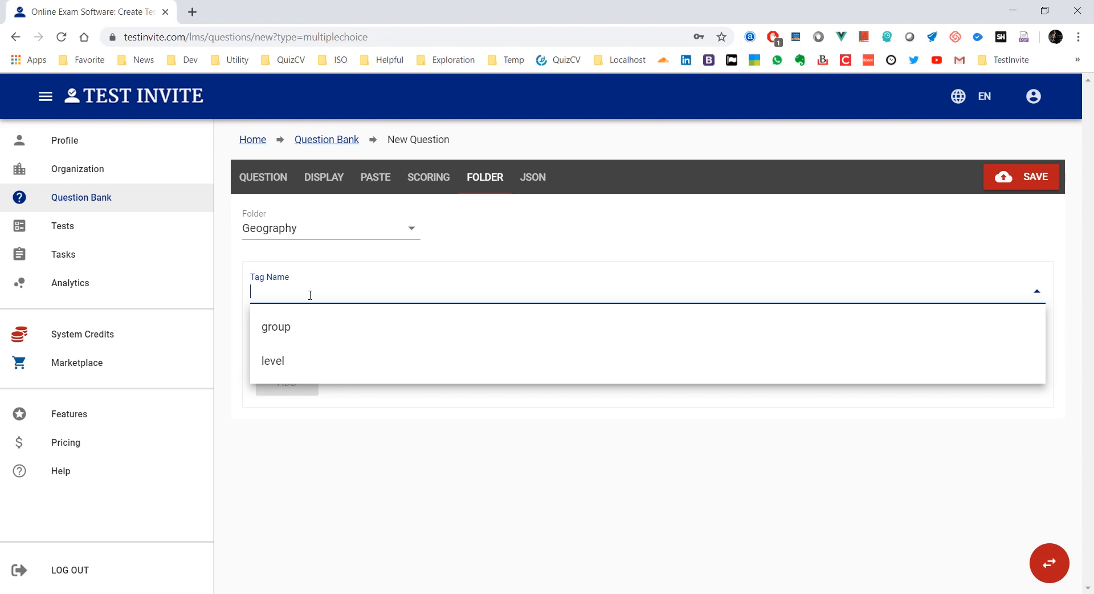
click(290, 367)
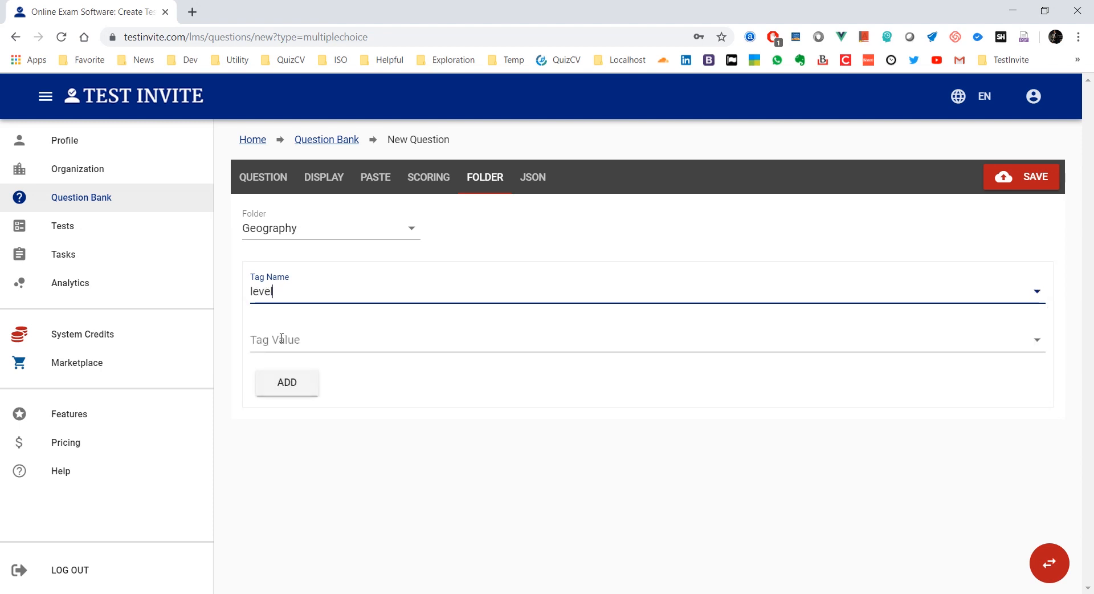
click(295, 340)
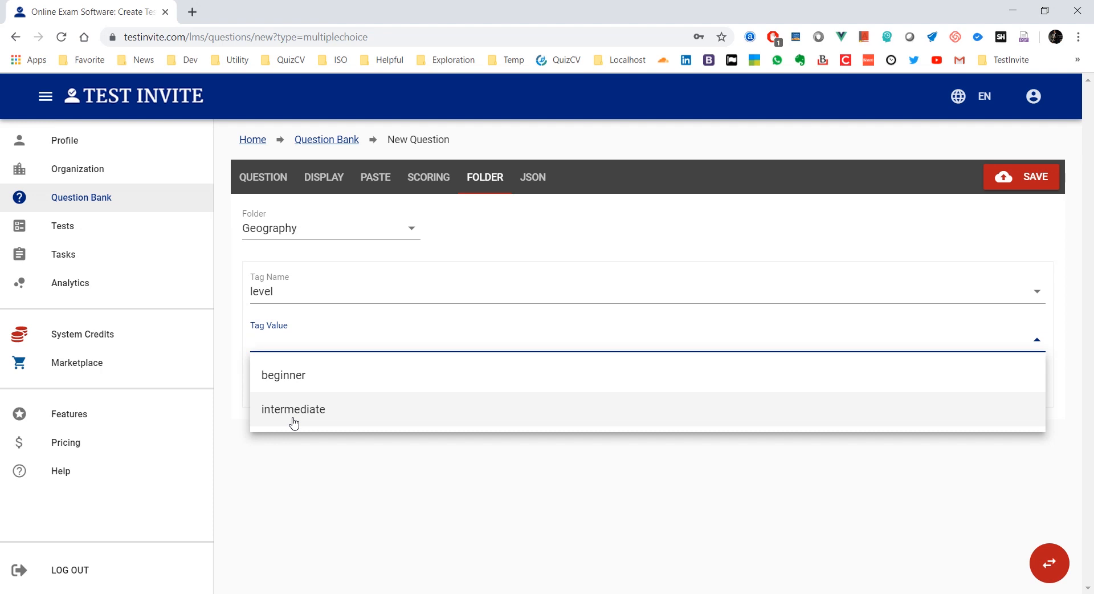
text(h)
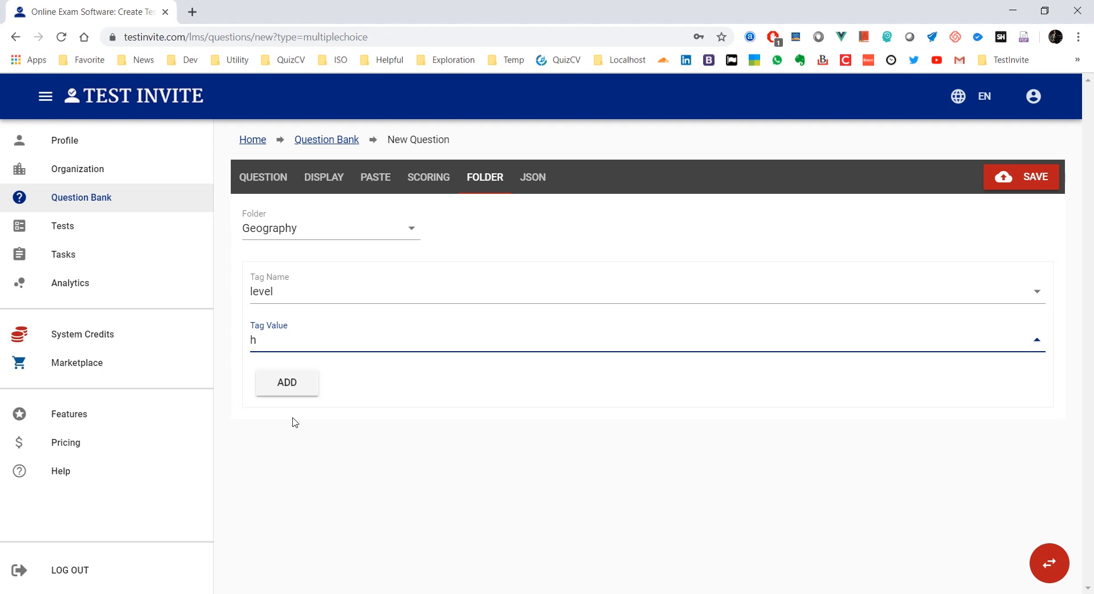
key(BackSpace)
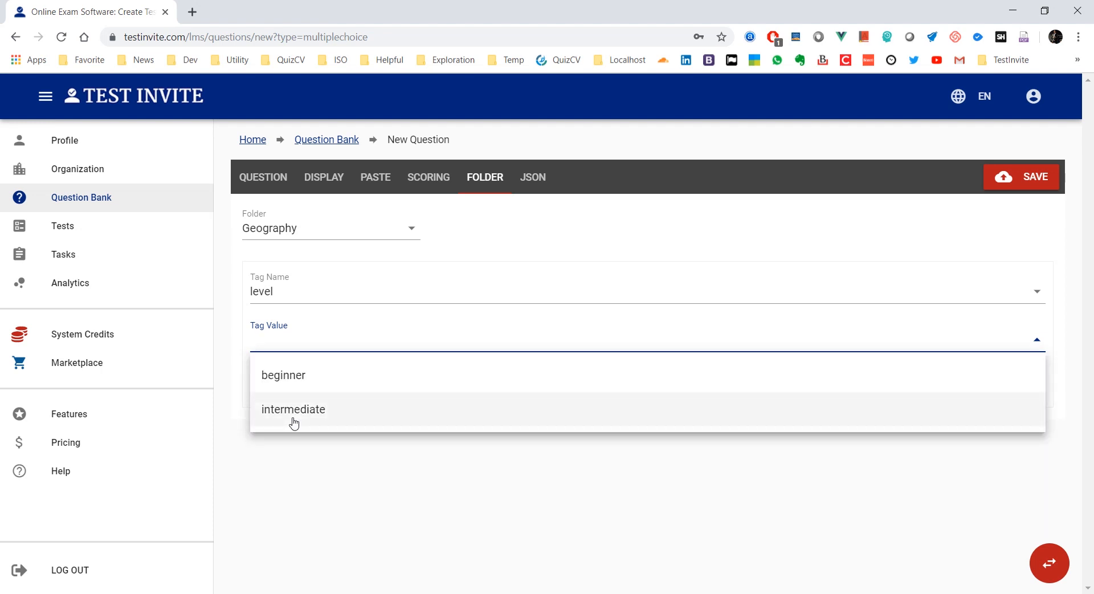
text(pre i)
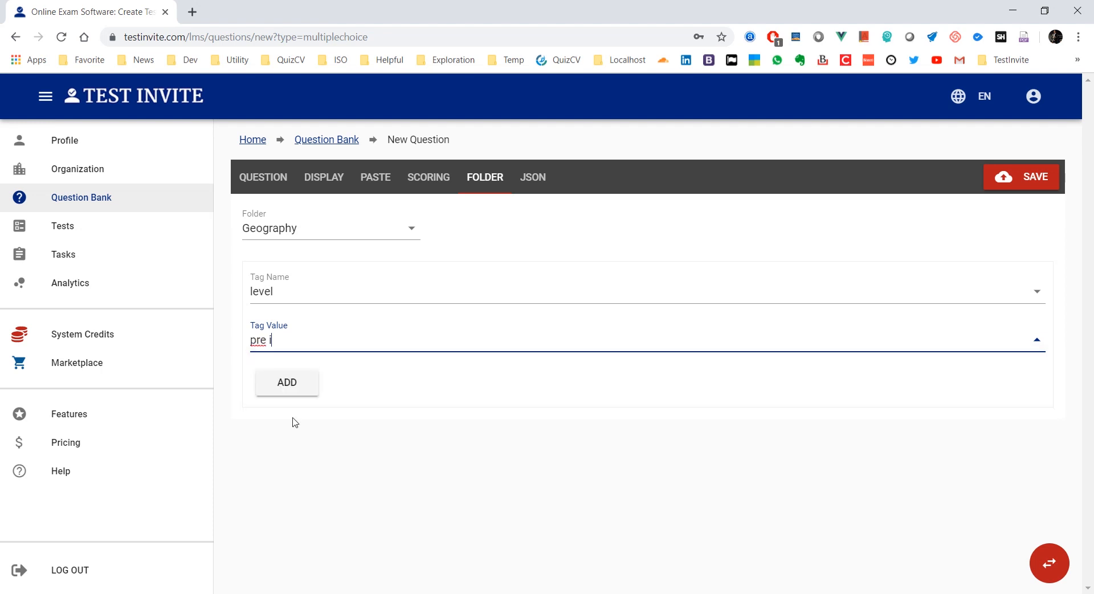
text(ntermediate)
click(287, 381)
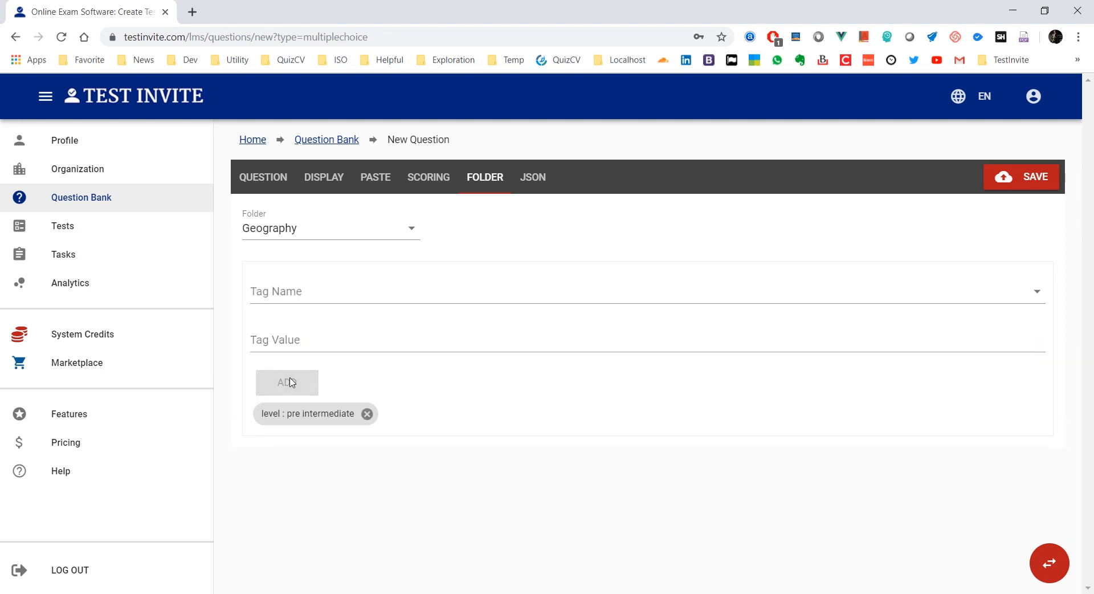
Add a second tag with the name group and the value "favorite", then save the question and close the confirmation
click(293, 294)
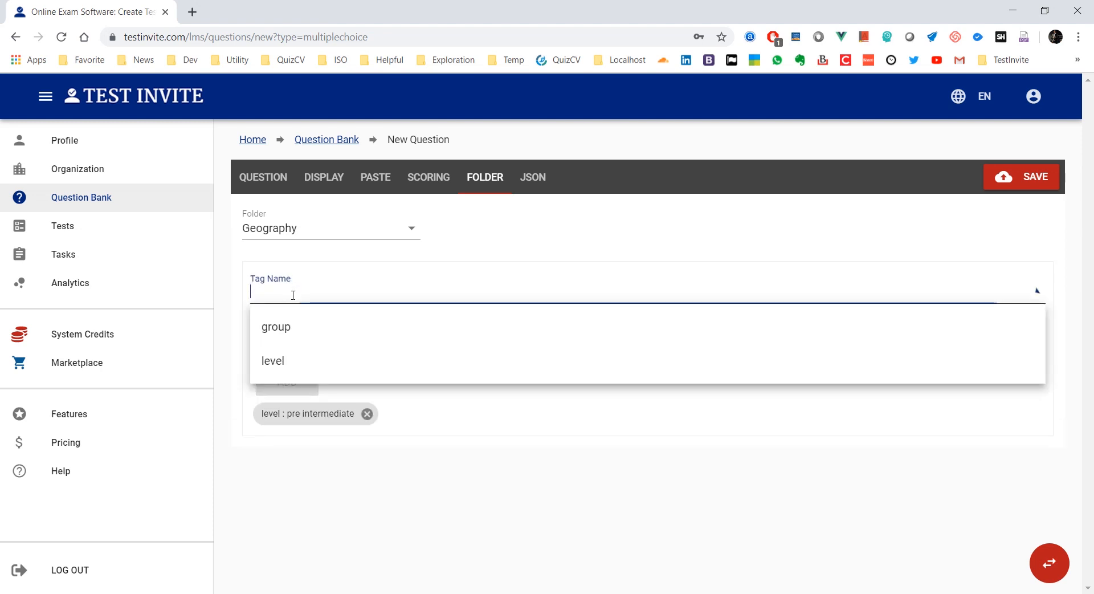
click(288, 332)
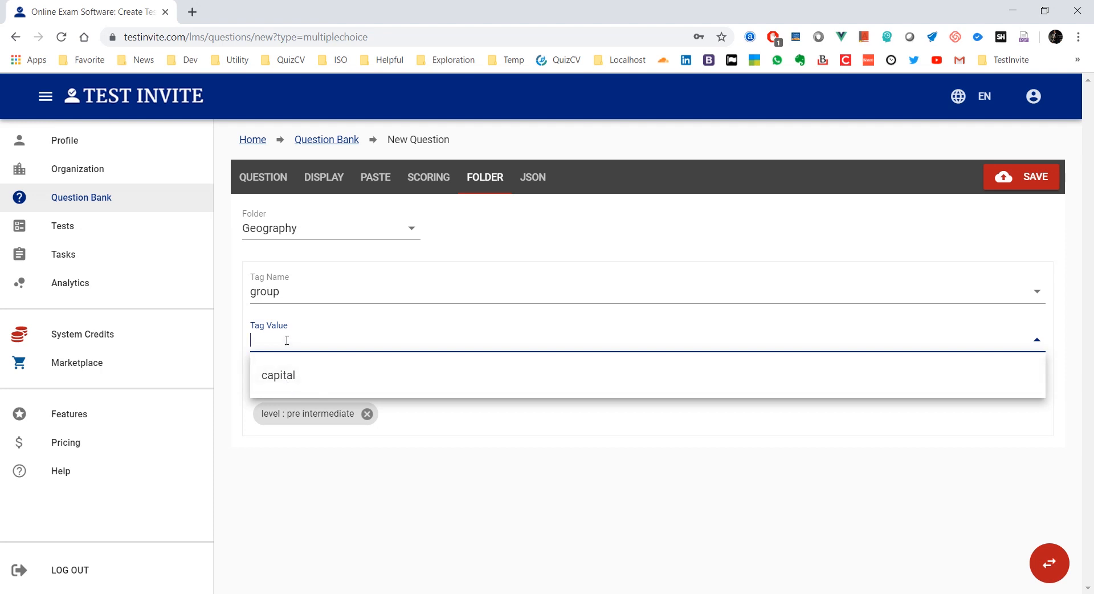
text(co)
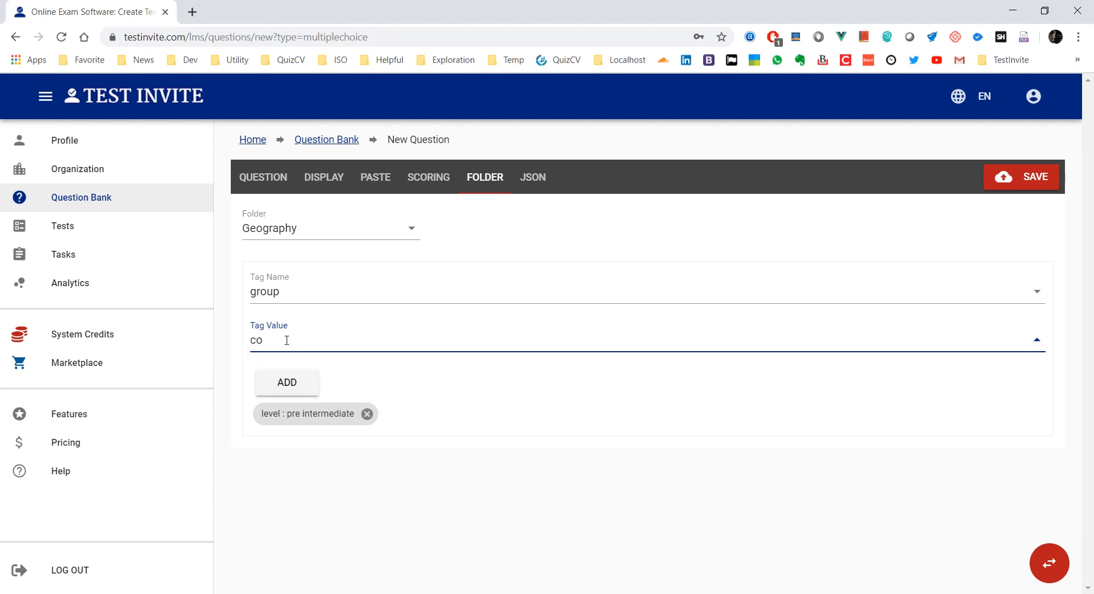
key(BackSpace)
key(BackSpace)
text(favorite)
click(289, 379)
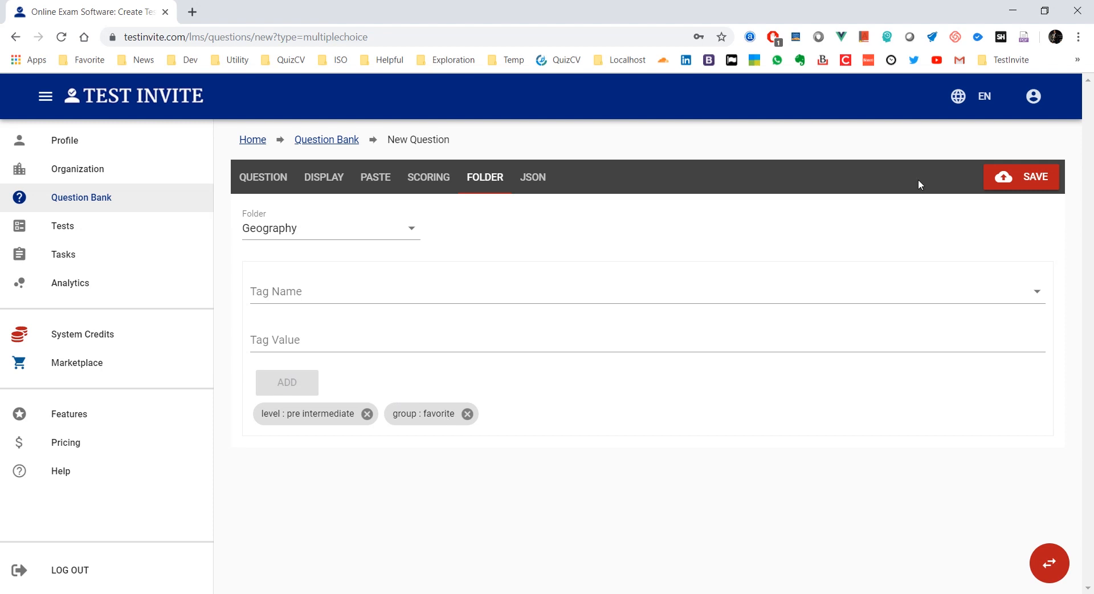
click(1007, 186)
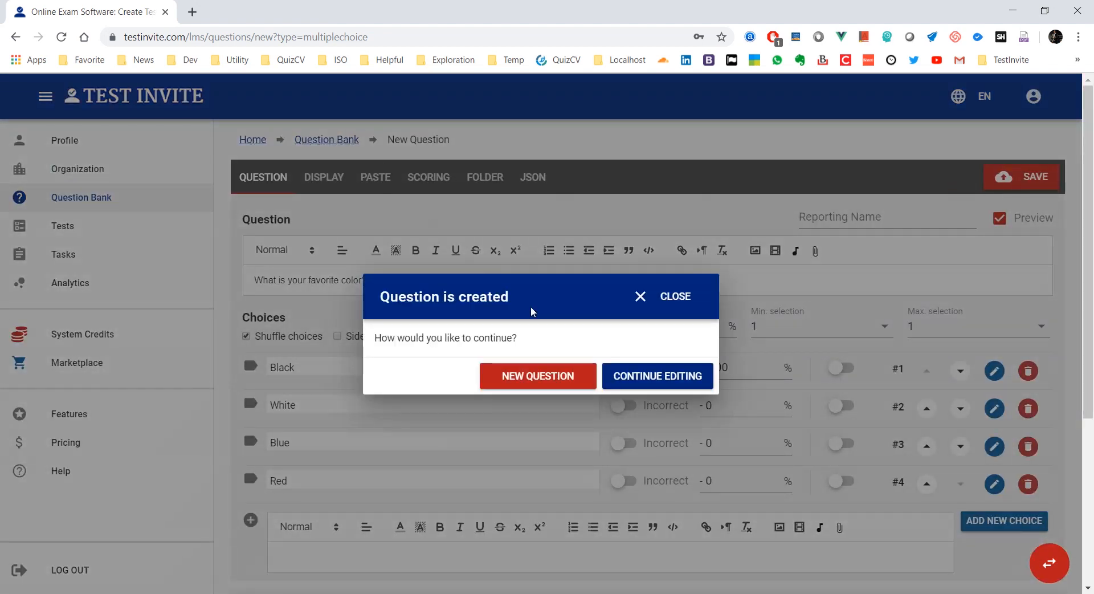
click(642, 291)
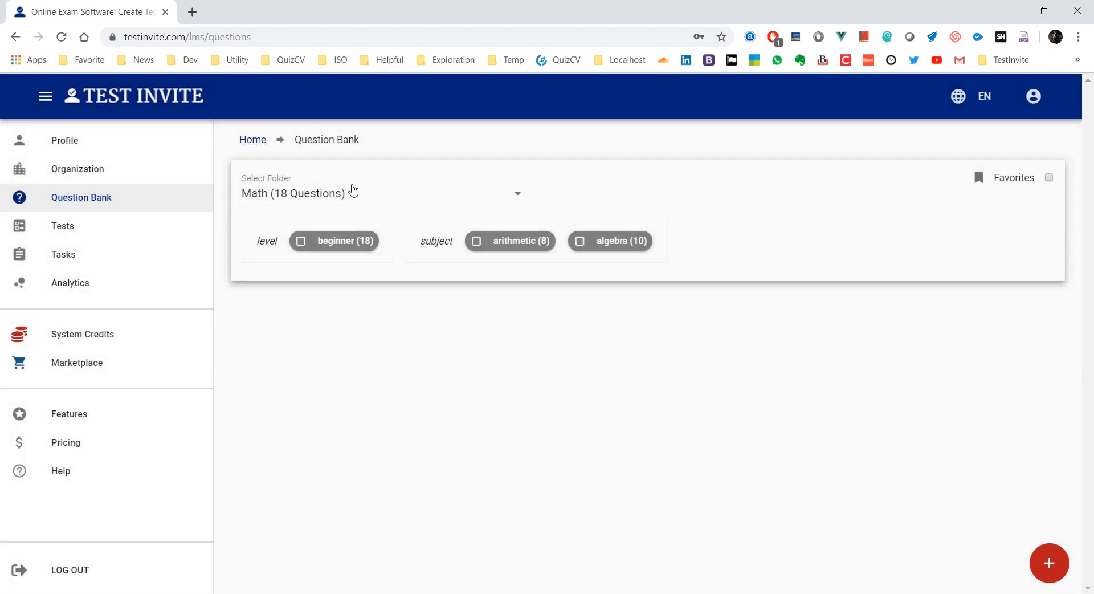
Filter the Geography folder by the level tag "pre intermediate" and review the listed question's tags
click(353, 192)
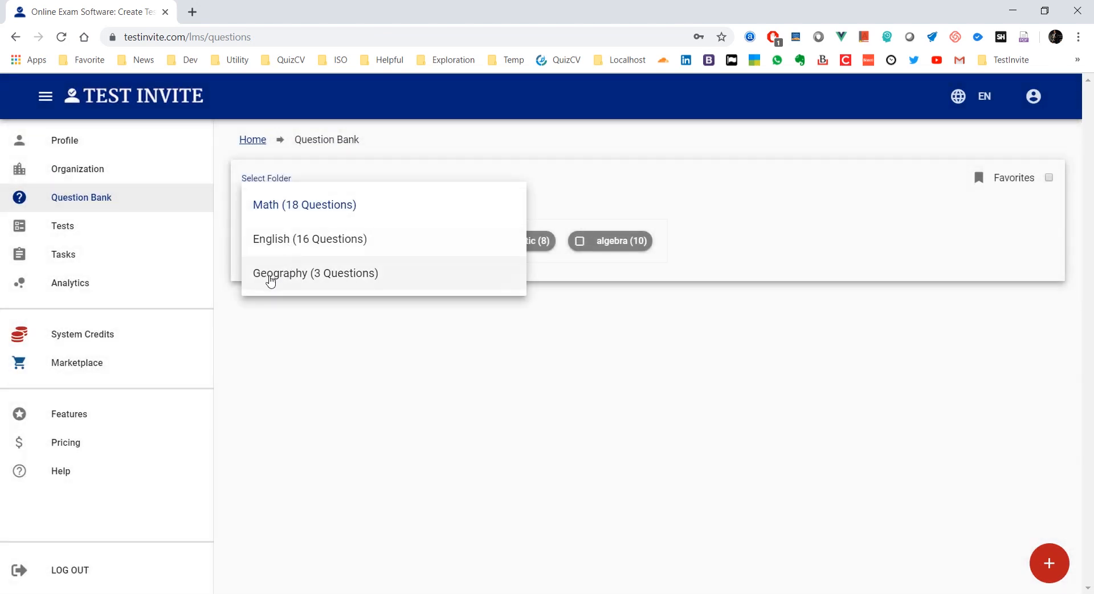
click(316, 277)
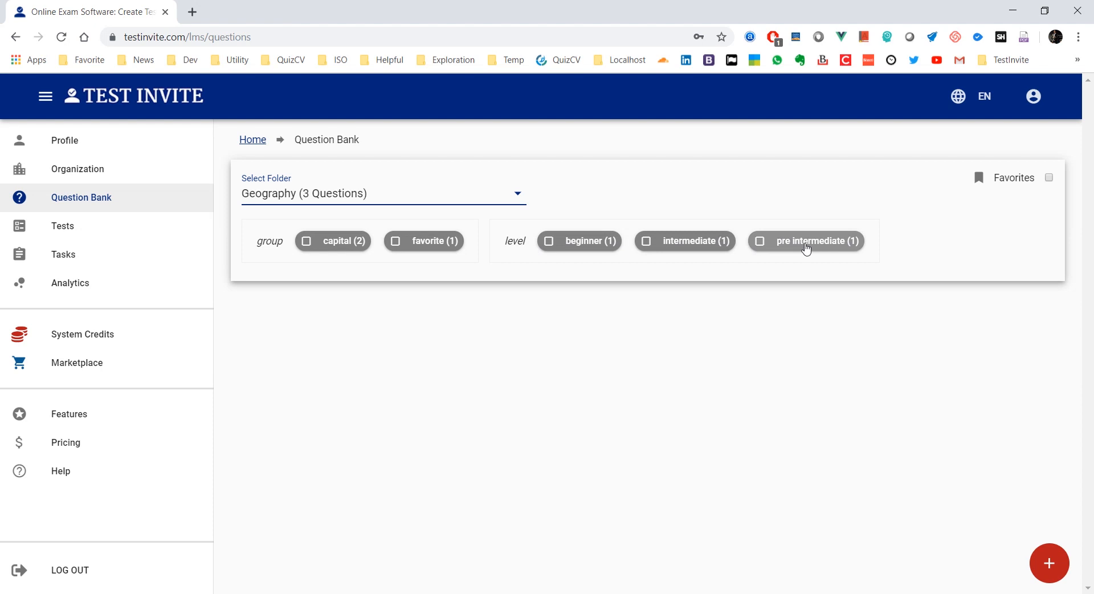
click(806, 241)
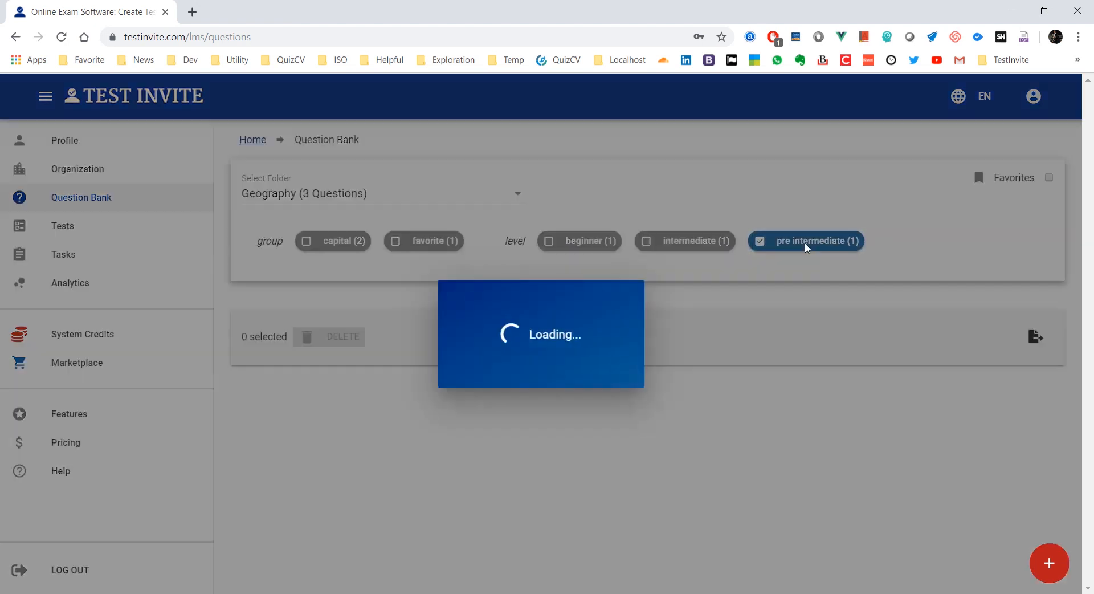
scroll(601, 312, down, 2)
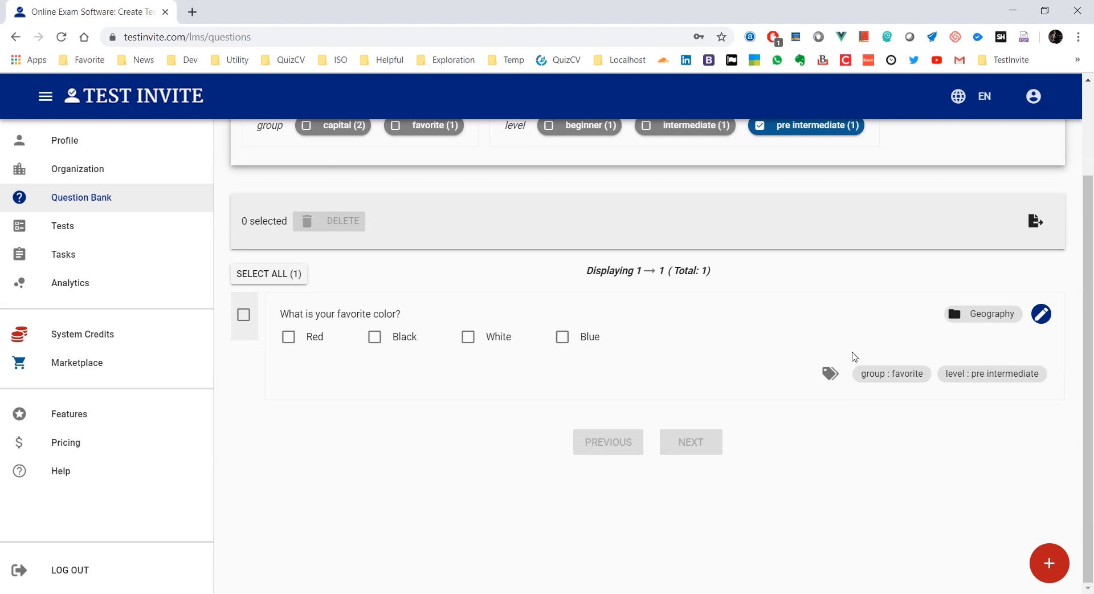
scroll(854, 357, up, 2)
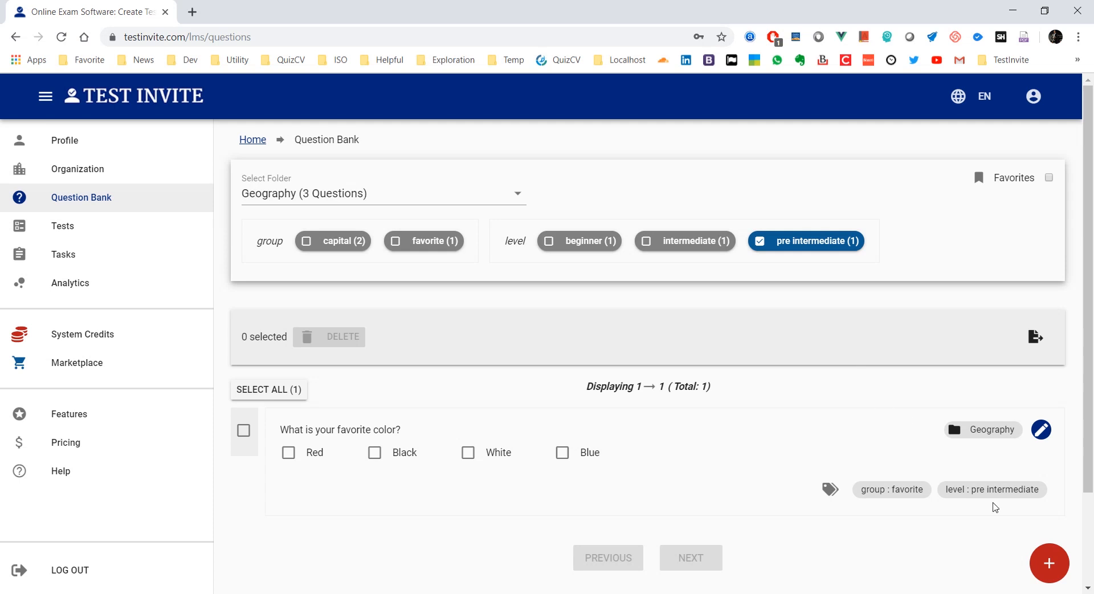
Start a new input question and examine its answer settings and preview for the Text Field type
mouse_move(1048, 563)
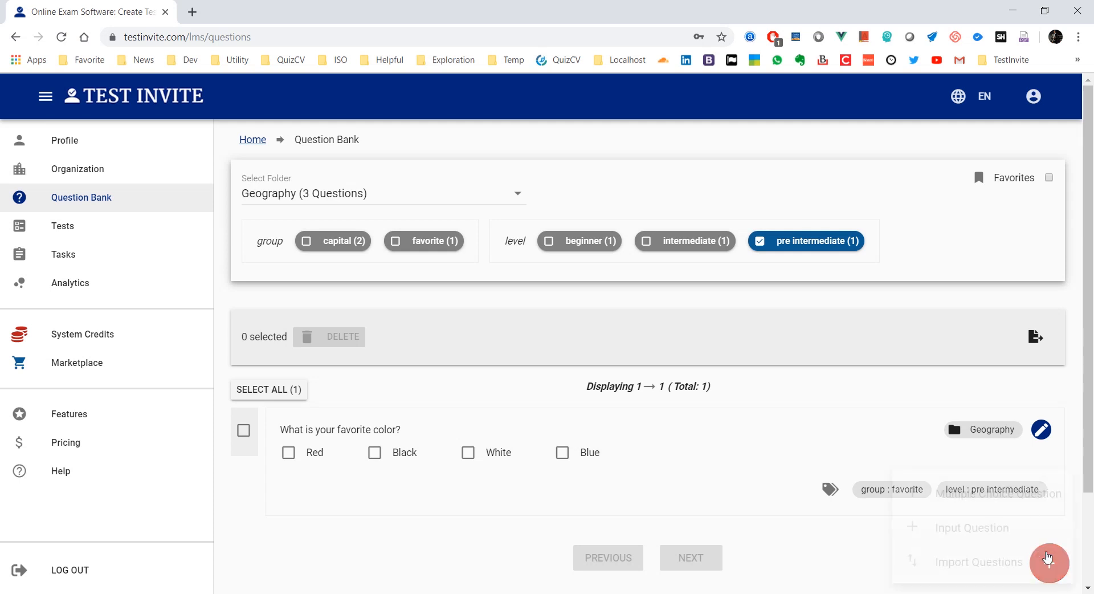
click(954, 530)
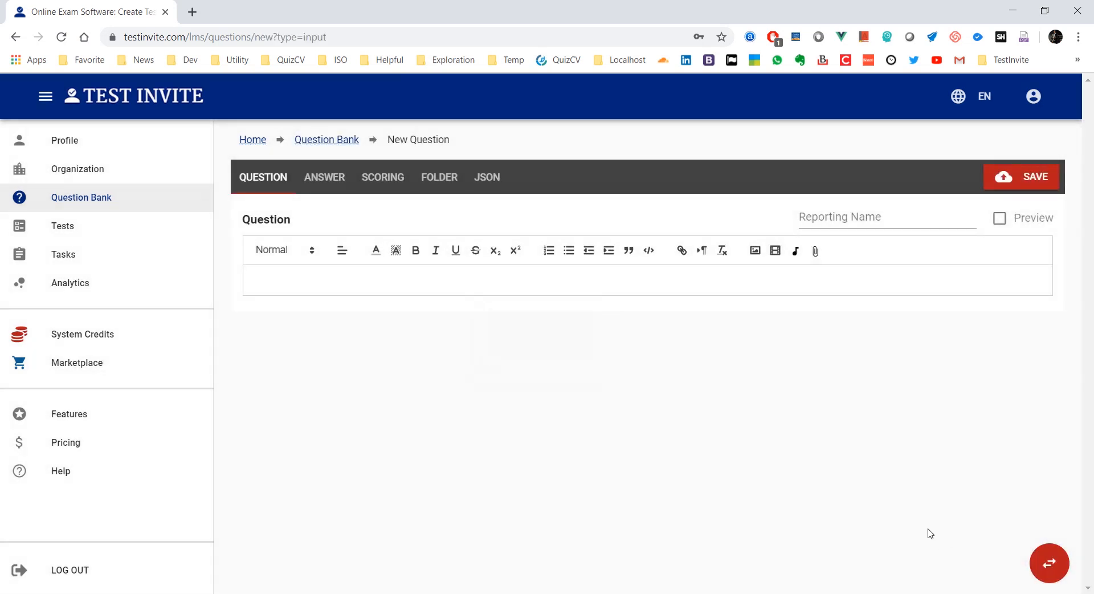
click(383, 274)
click(323, 179)
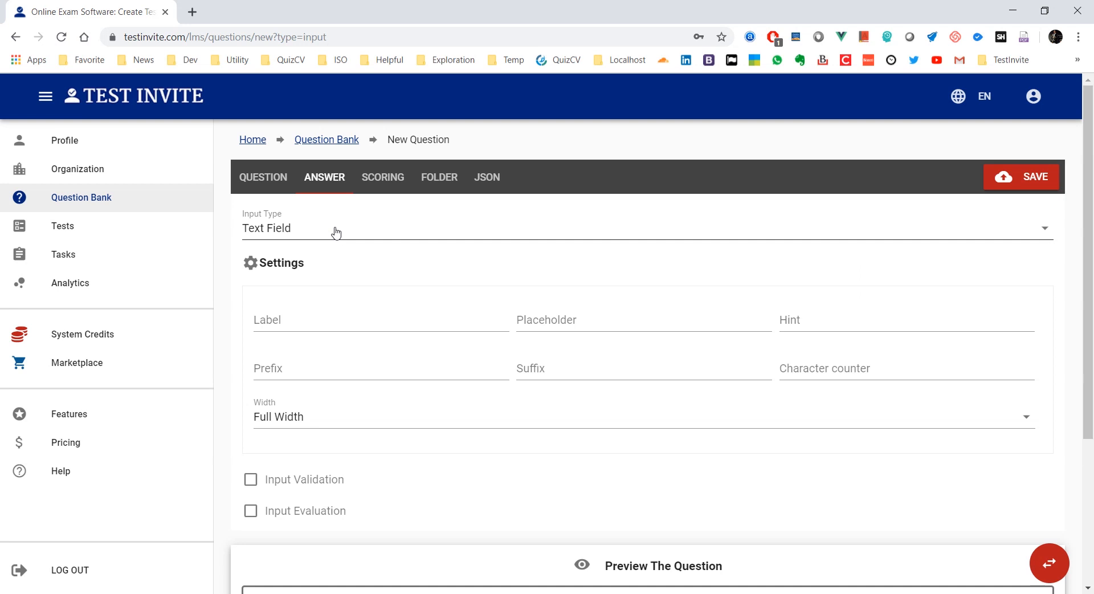
scroll(339, 243, down, 1)
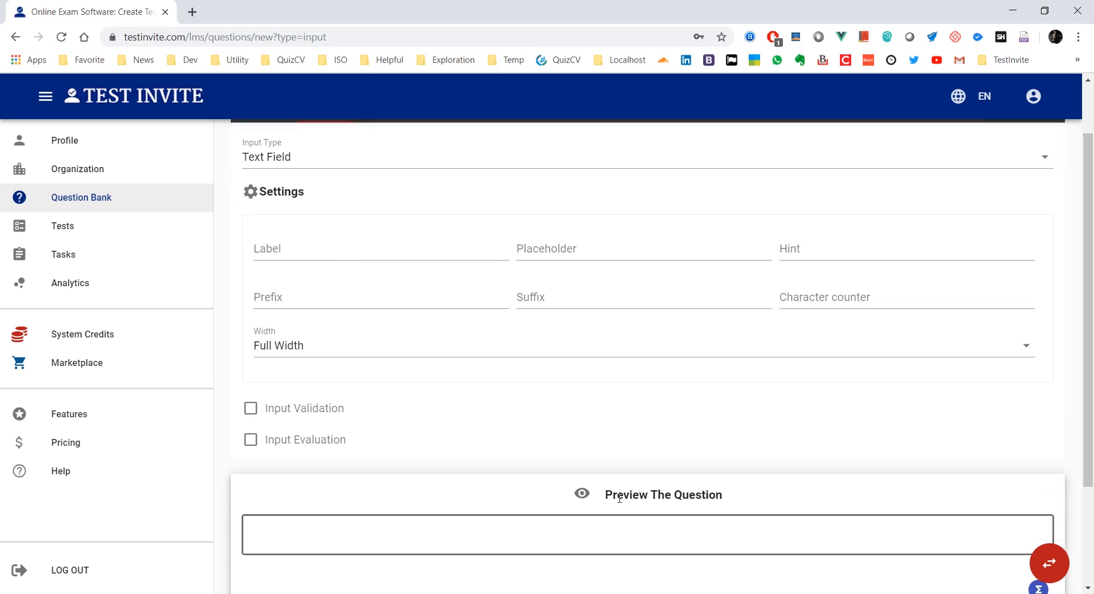
scroll(617, 491, down, 1)
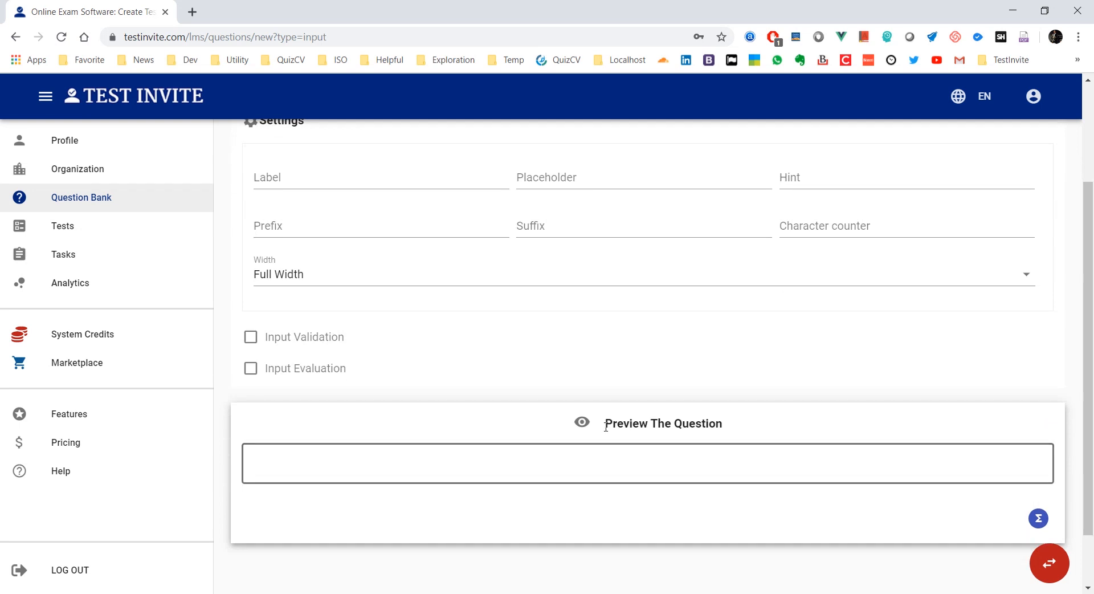
scroll(605, 426, up, 2)
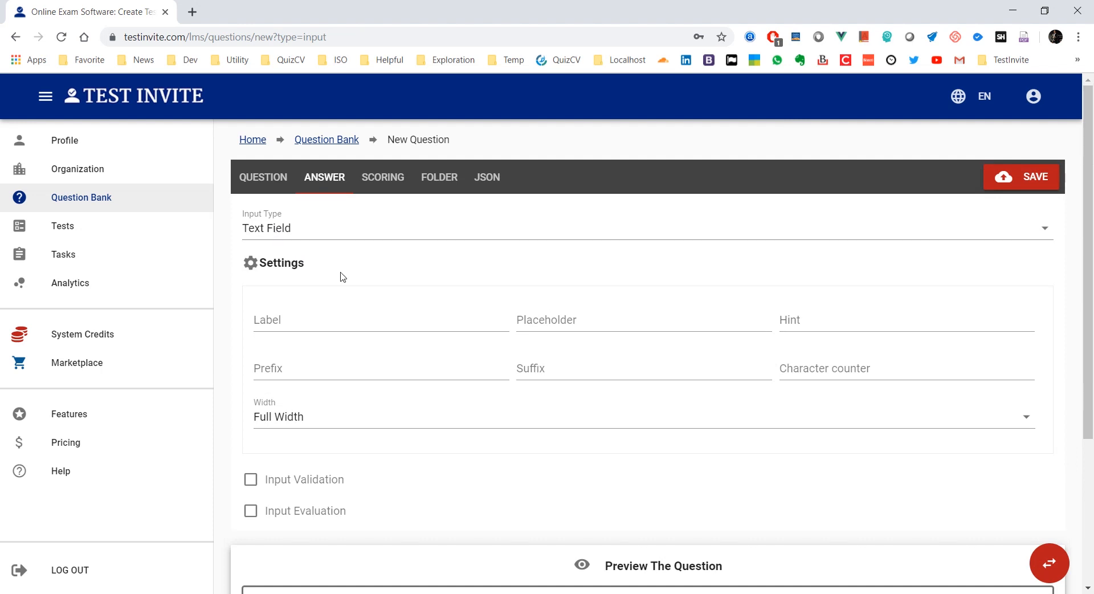
Set the question's input type to Text Area and check its preview
scroll(339, 276, down, 1)
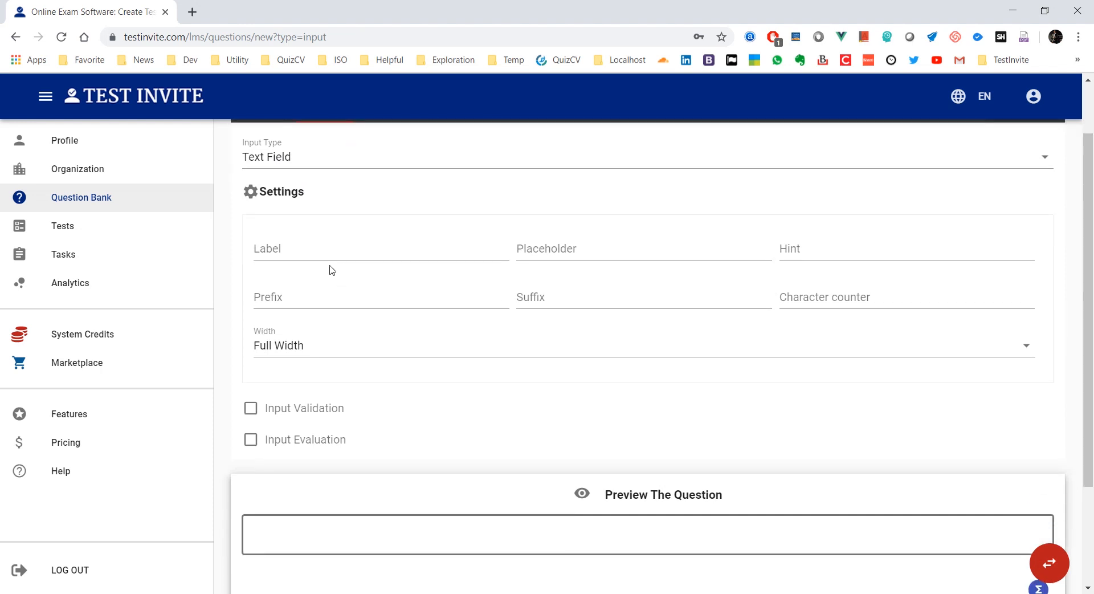
click(275, 155)
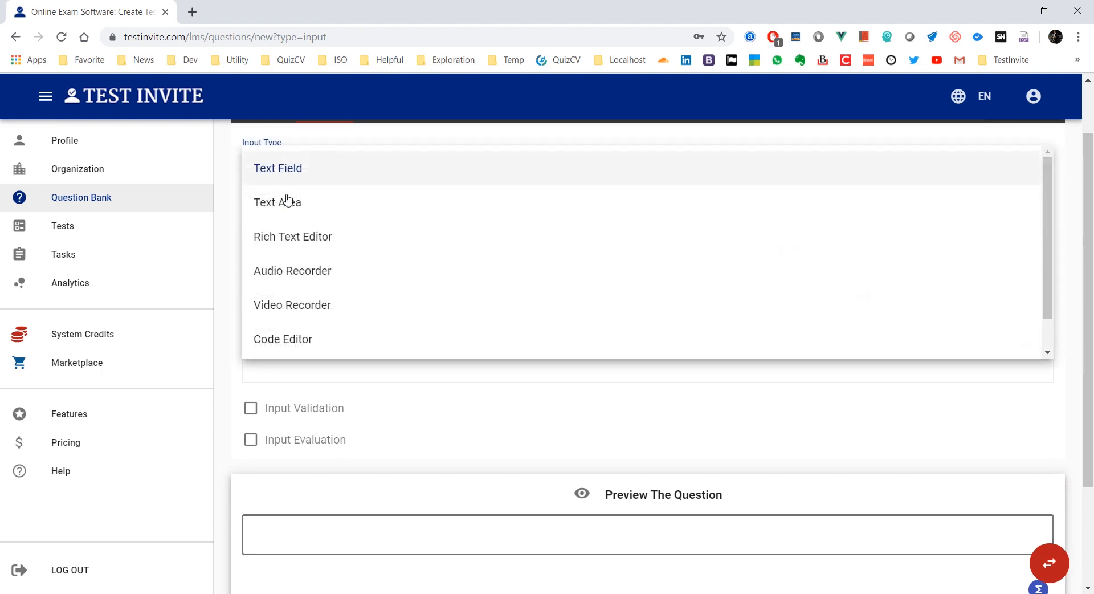
click(285, 204)
scroll(340, 431, down, 2)
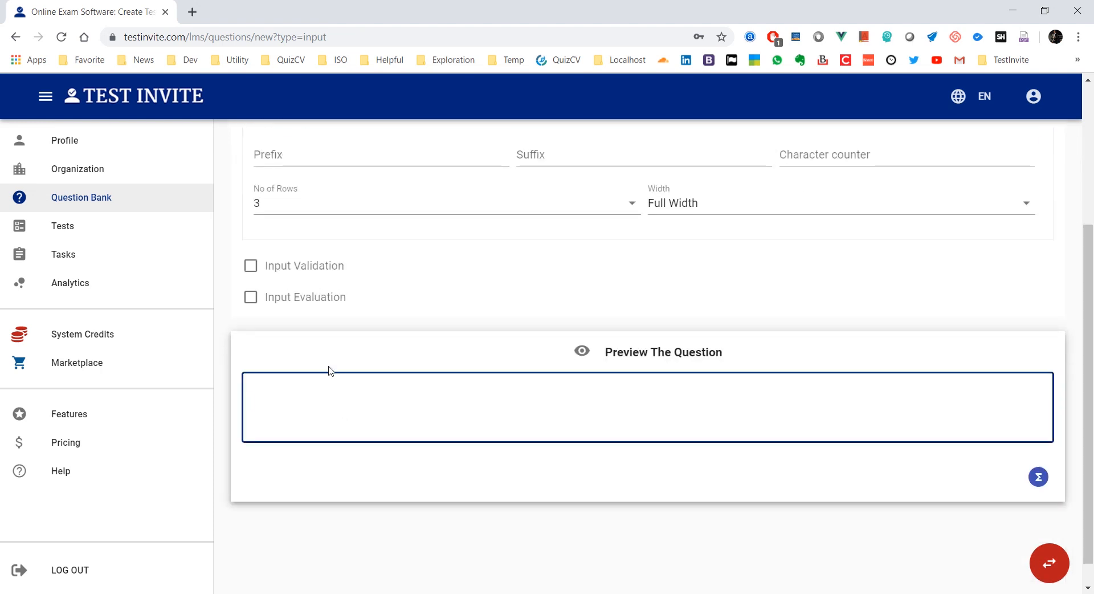
Change the input type to Rich Text Editor and check its media settings and preview
scroll(326, 362, up, 3)
click(292, 228)
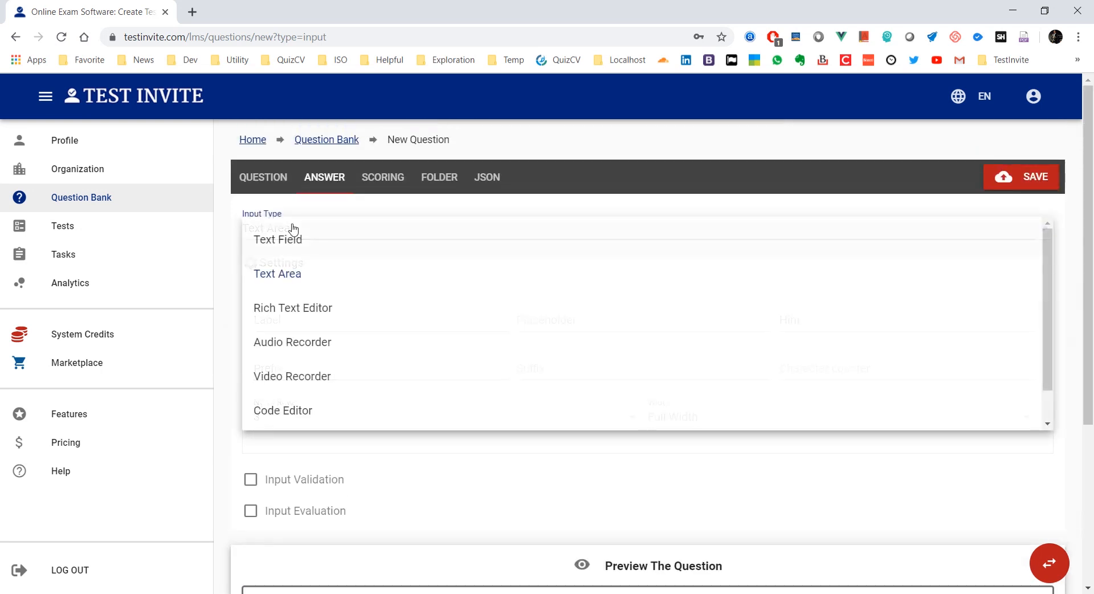
click(287, 309)
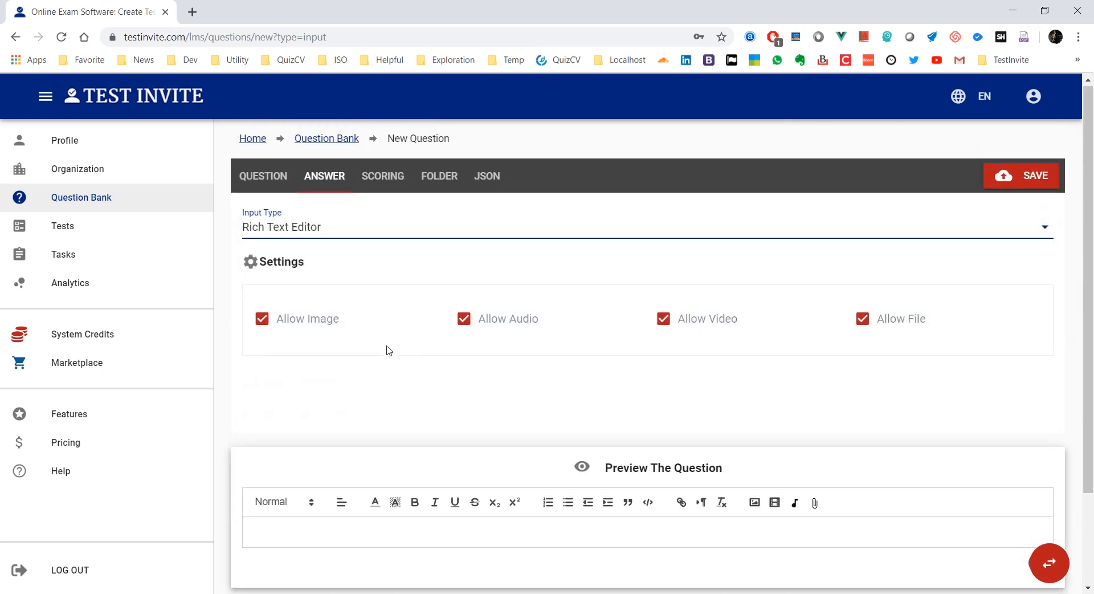
scroll(399, 398, down, 1)
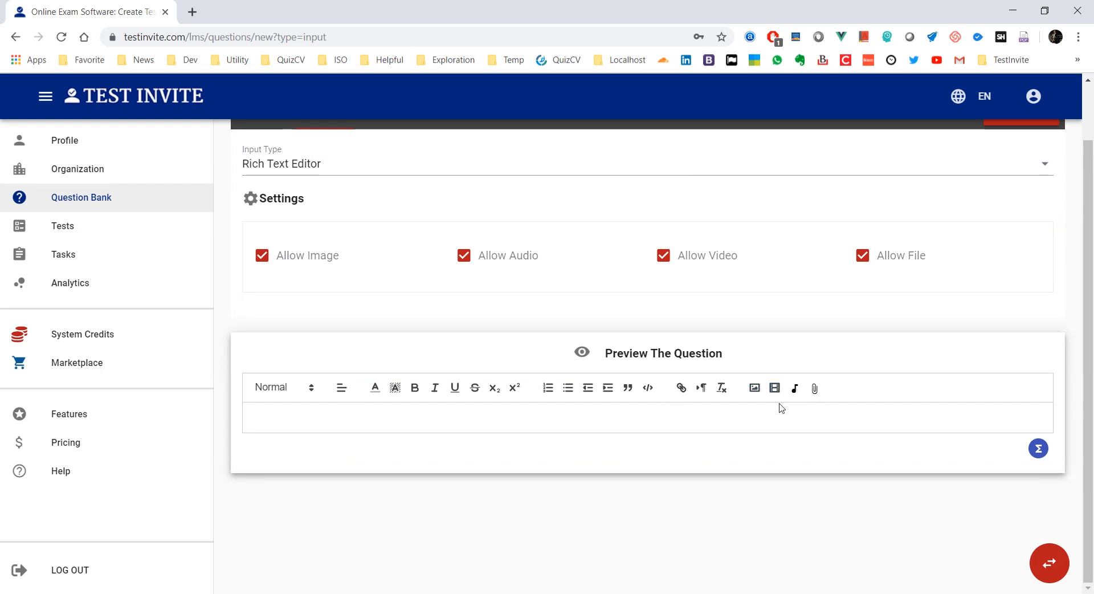
Switch the input type to Audio Recorder and check its recording limits and preview
scroll(471, 420, up, 2)
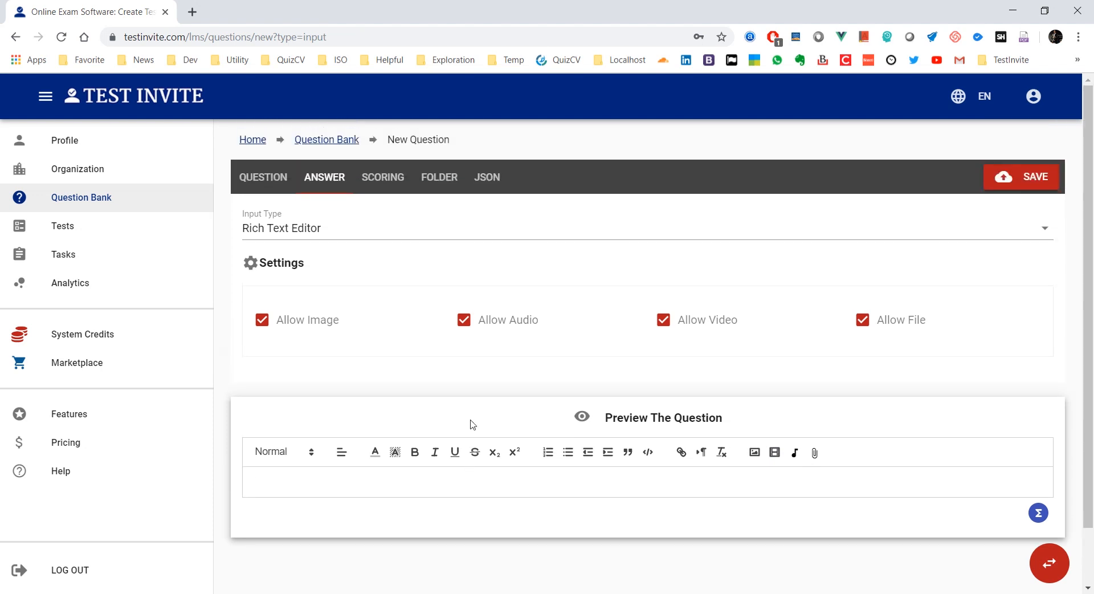
click(301, 241)
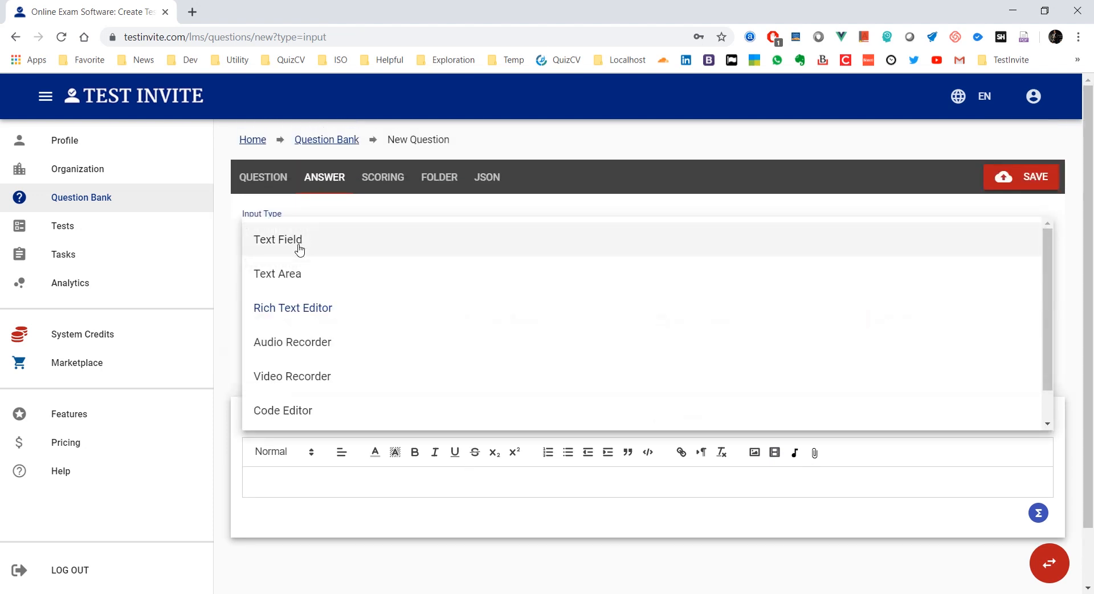
click(295, 346)
scroll(520, 381, down, 2)
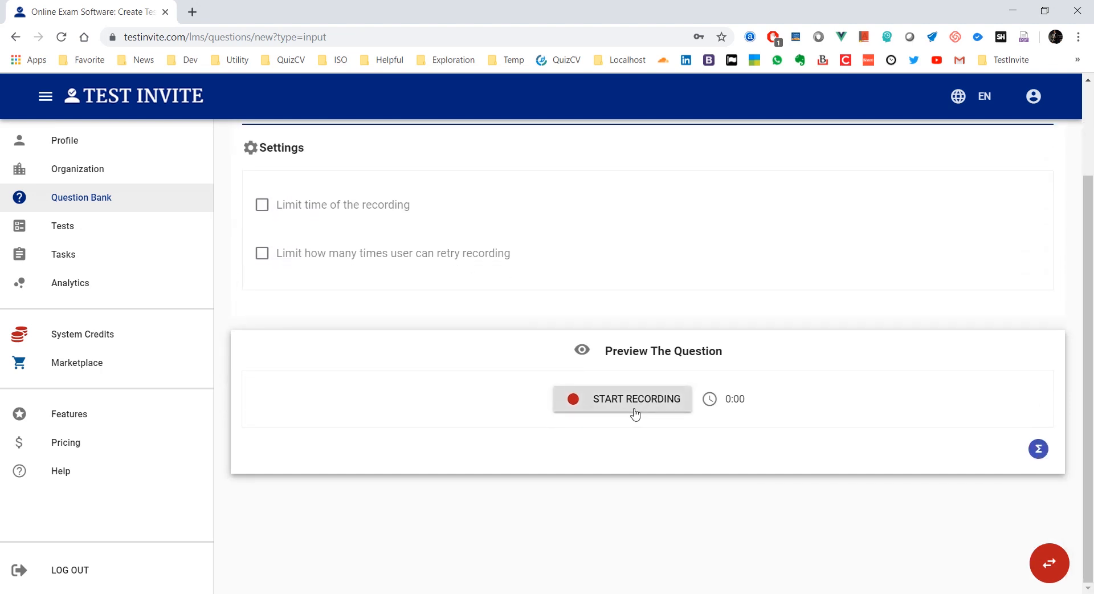
Switch the input type to Video Recorder and check its recording limits and preview
scroll(425, 361, up, 2)
click(291, 231)
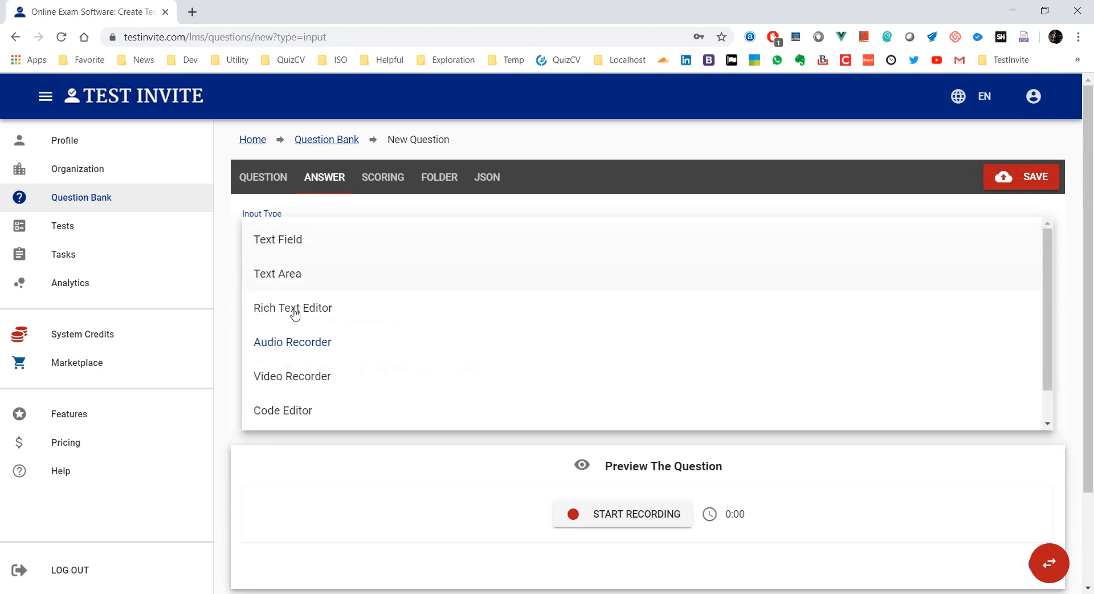
click(305, 379)
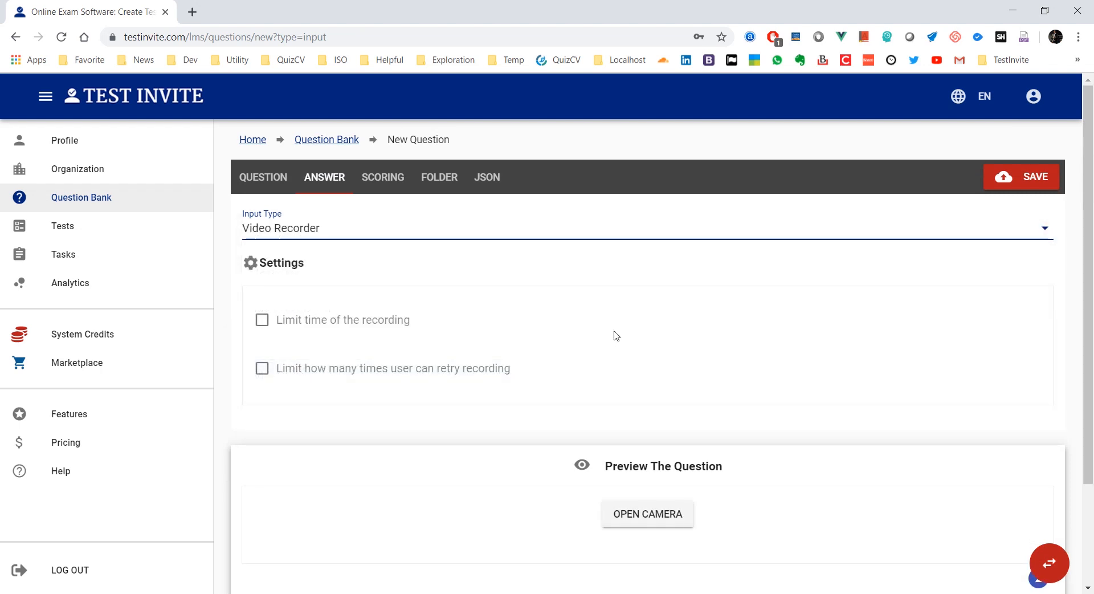
scroll(616, 335, down, 1)
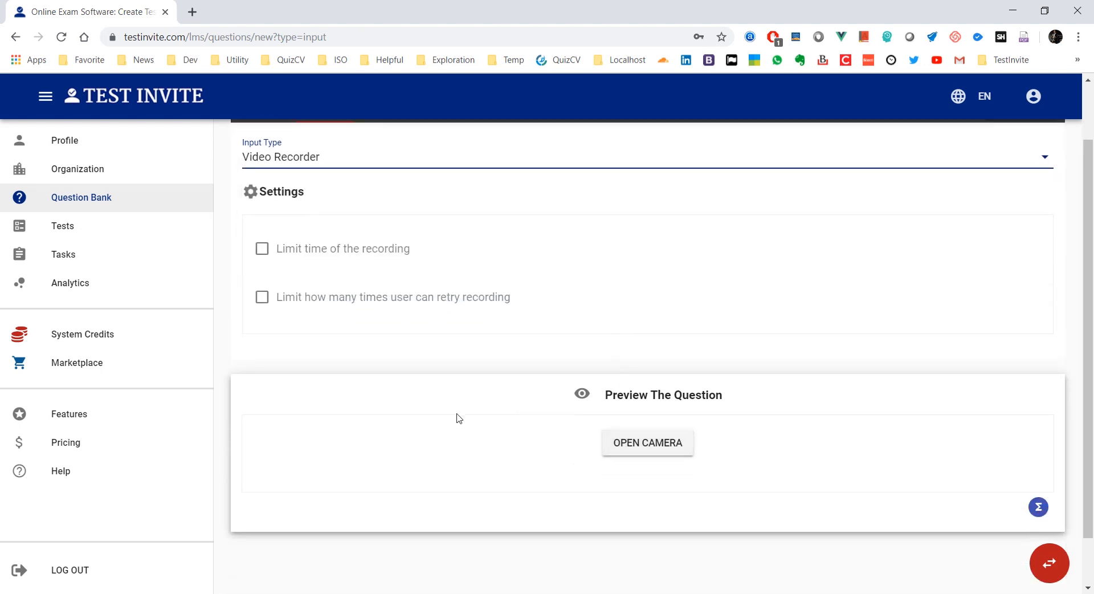
Switch the input type to Code Editor and browse its sample code and the available programming languages
scroll(438, 404, up, 1)
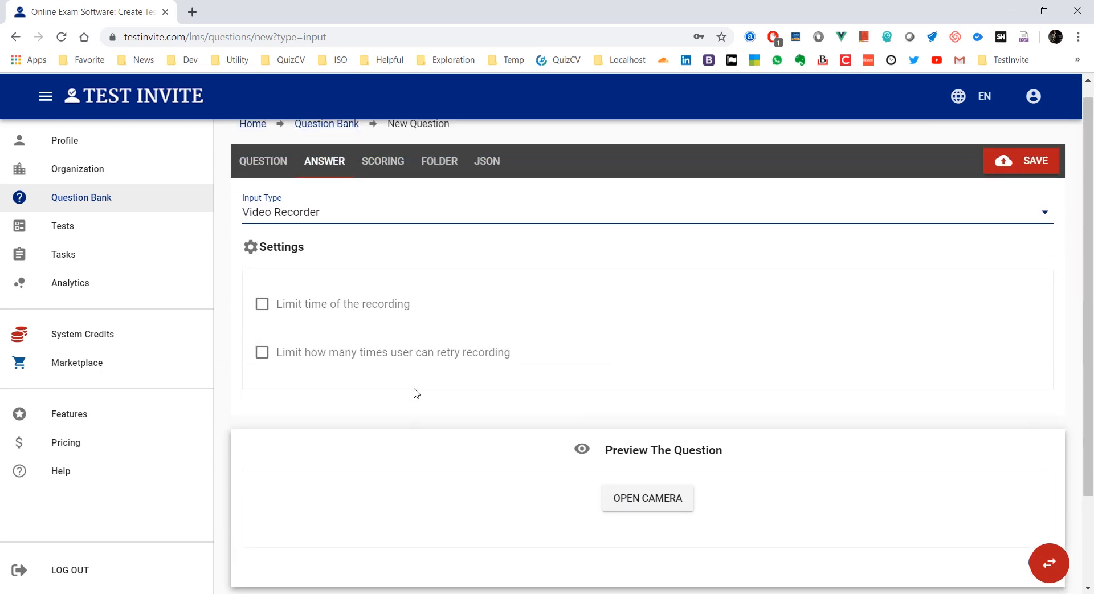
click(293, 228)
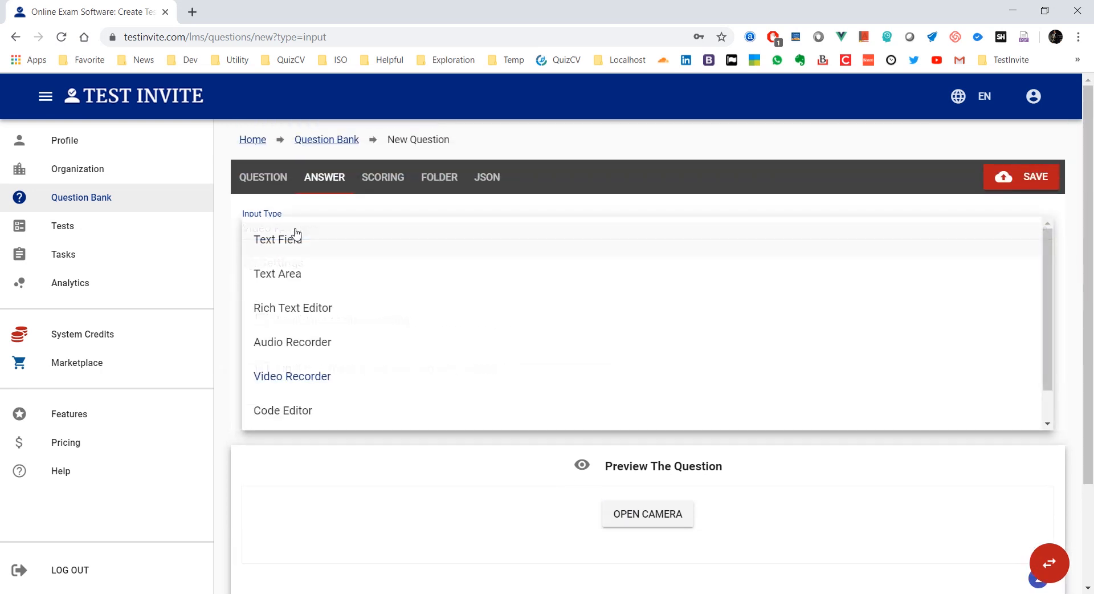
click(288, 410)
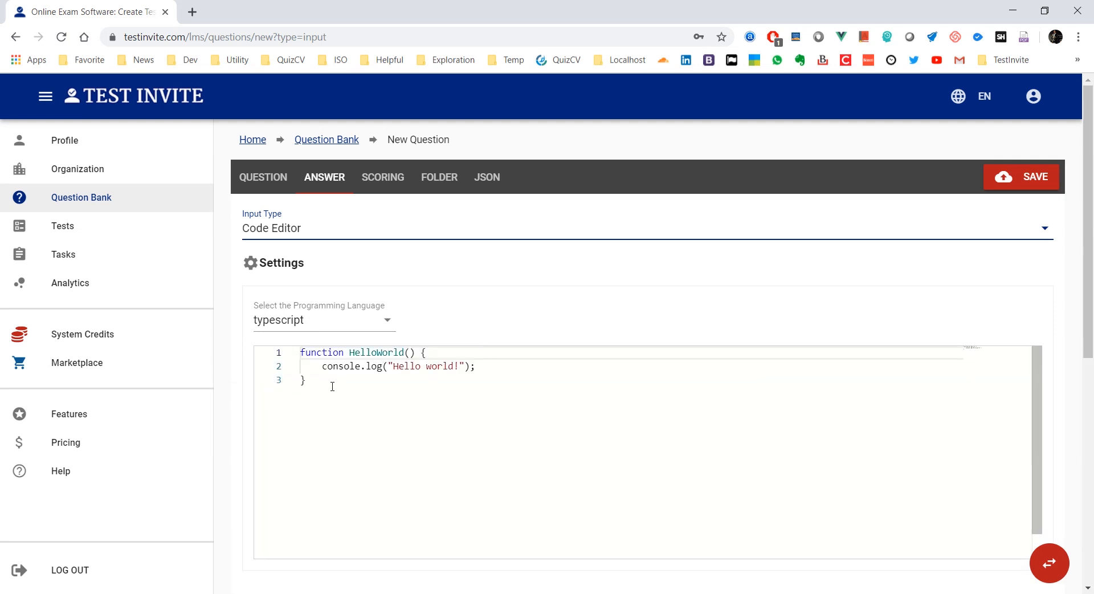
drag(331, 386, 300, 354)
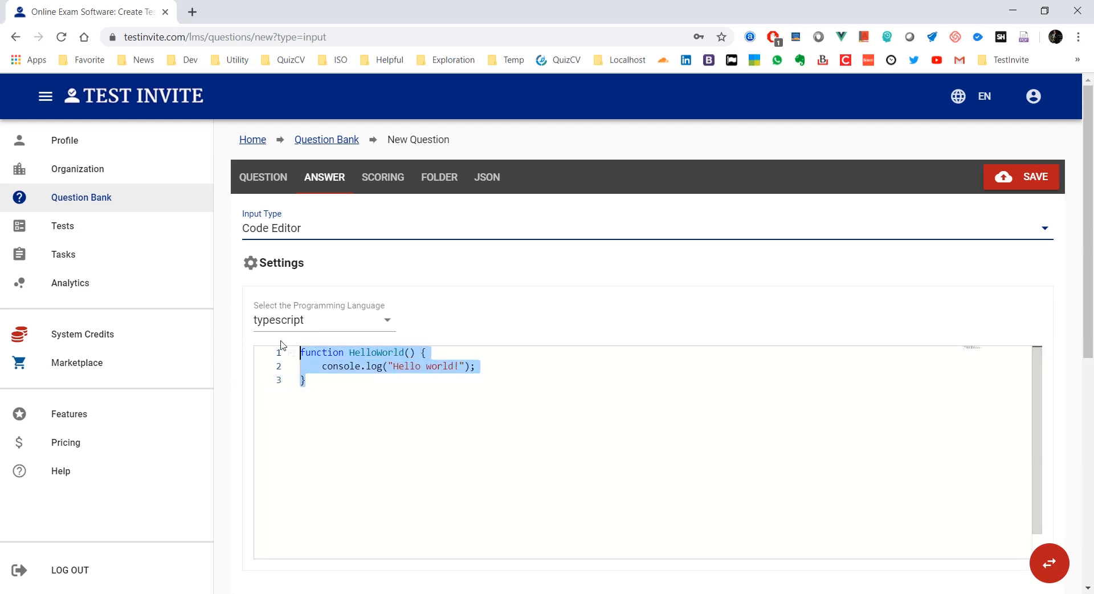
click(312, 322)
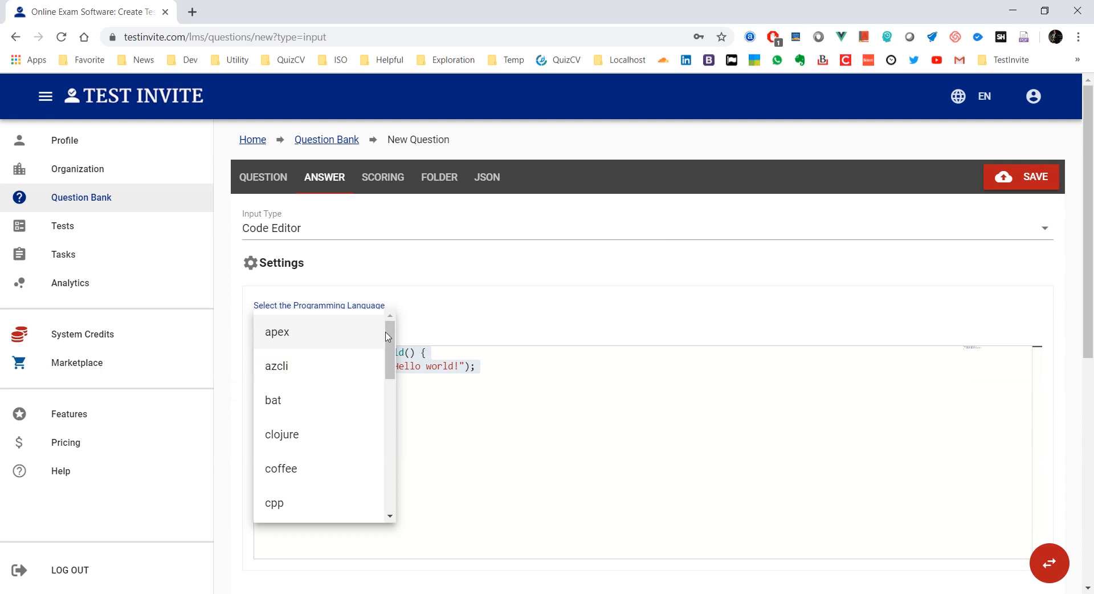
scroll(391, 342, down, 12)
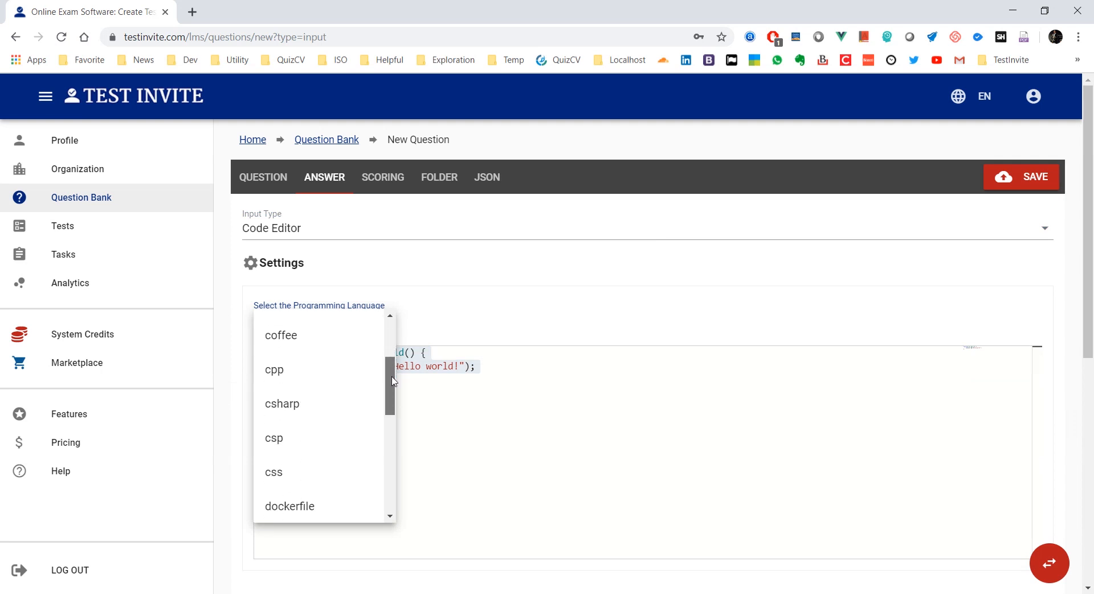
scroll(385, 473, down, 8)
scroll(388, 468, up, 20)
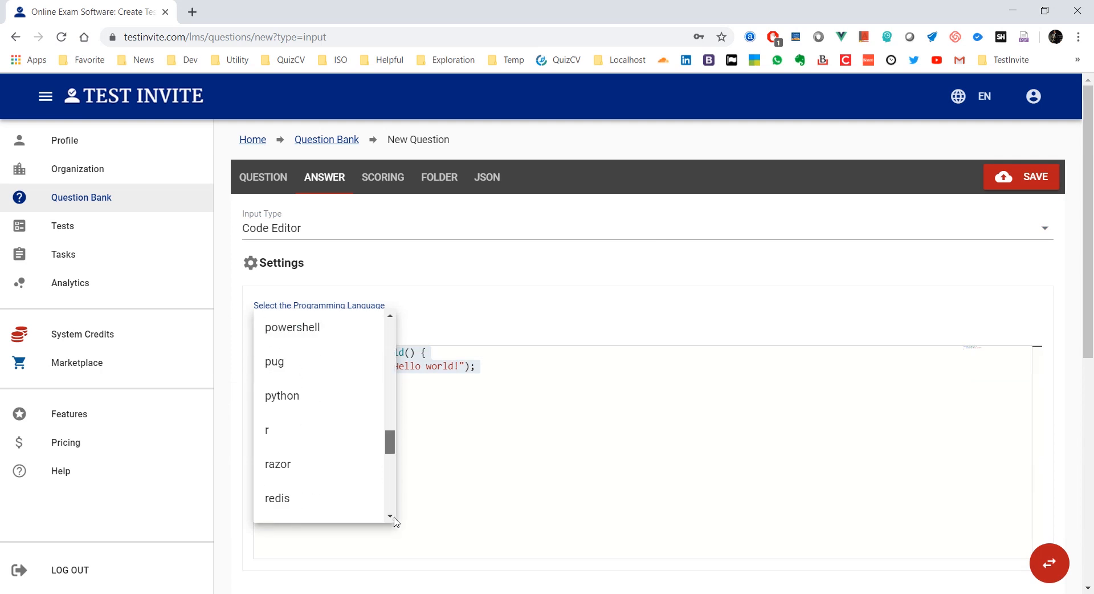
scroll(396, 452, down, 3)
scroll(393, 445, down, 3)
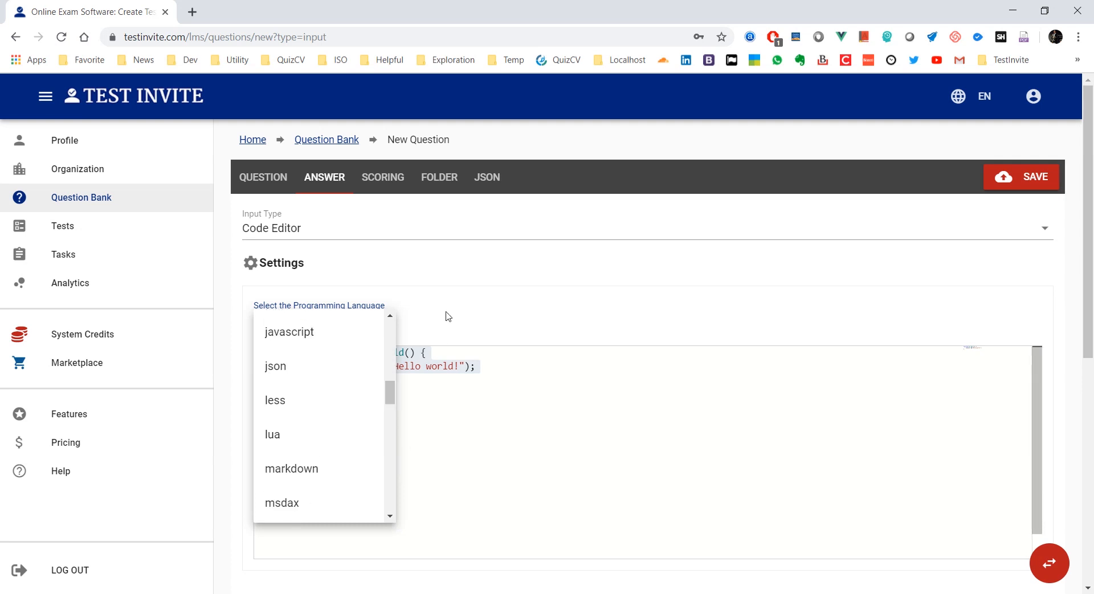
Change the input type to File Uploader and check its preview
click(367, 230)
scroll(324, 285, down, 1)
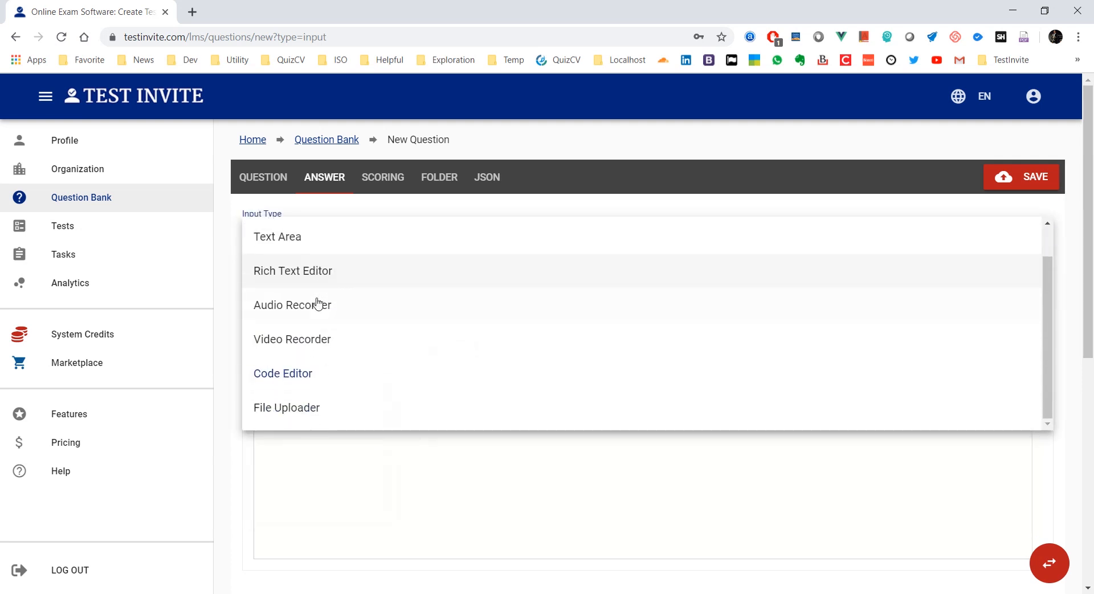
click(300, 405)
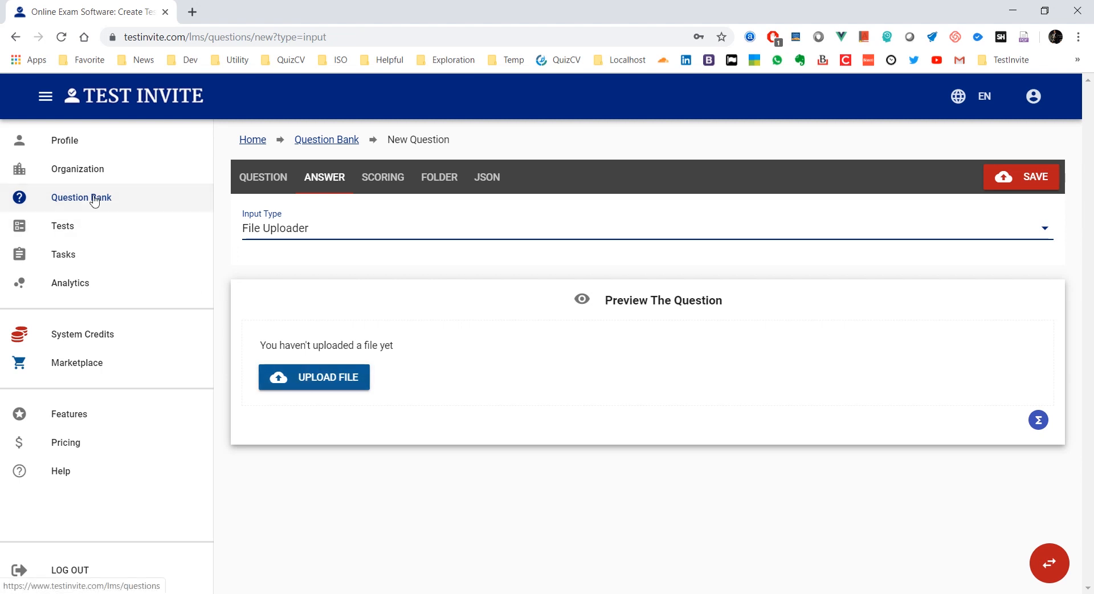
Open the General Knowledge Test for editing and collapse its Math section
click(60, 229)
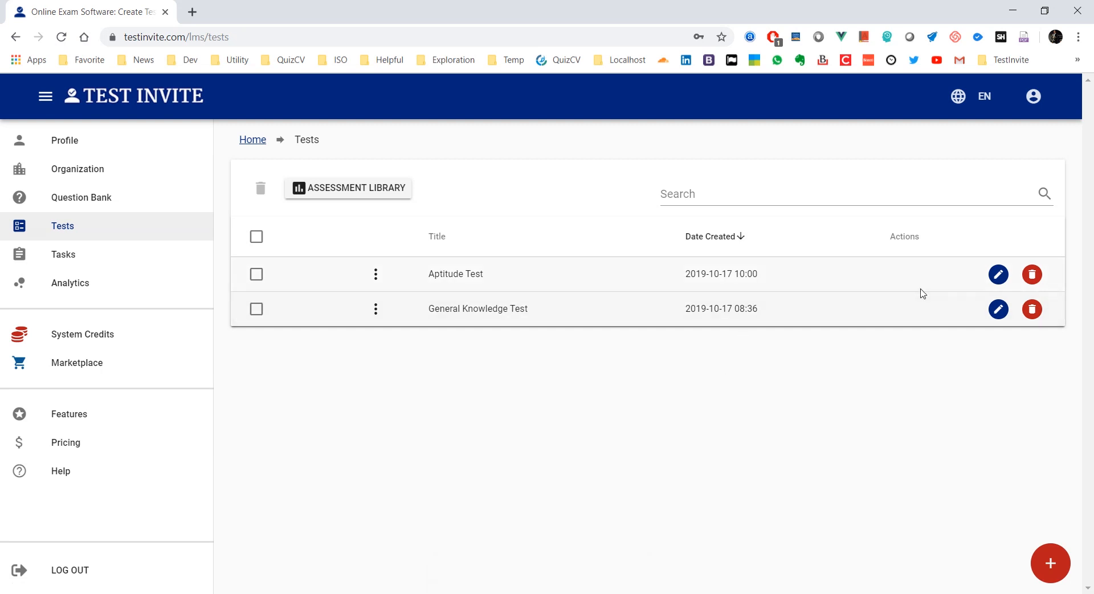
click(999, 310)
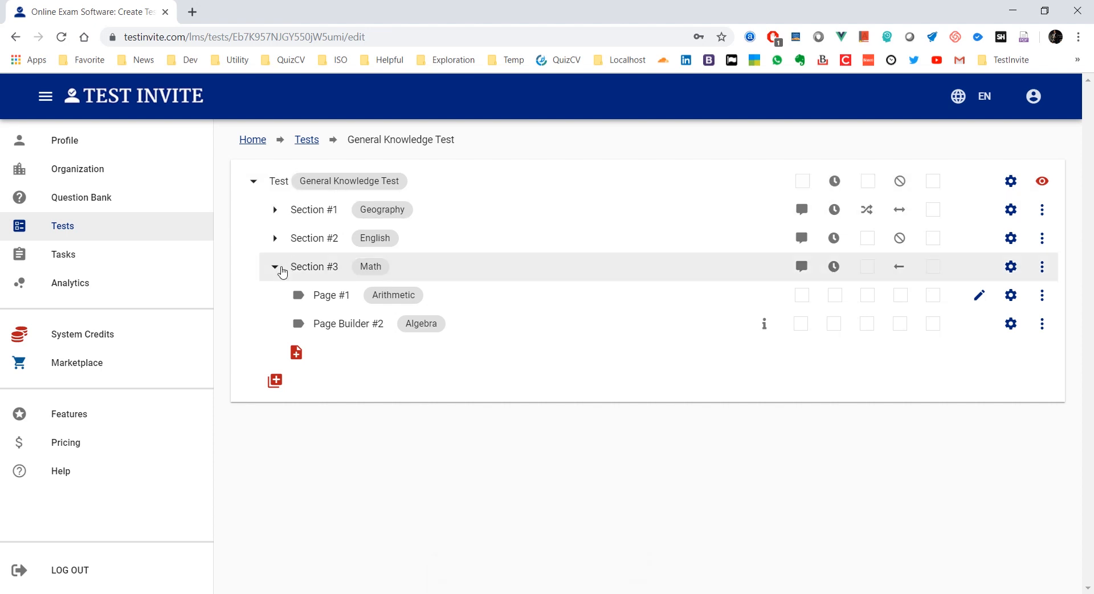
click(275, 266)
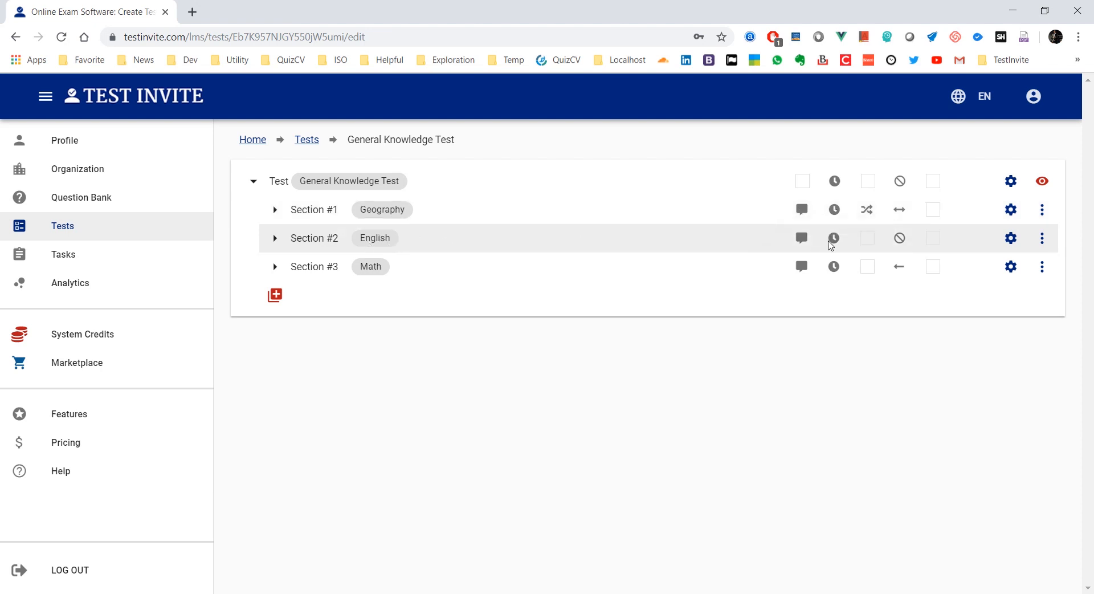
Expand the Geography and English sections and review their pages and setting indicators
mouse_move(835, 239)
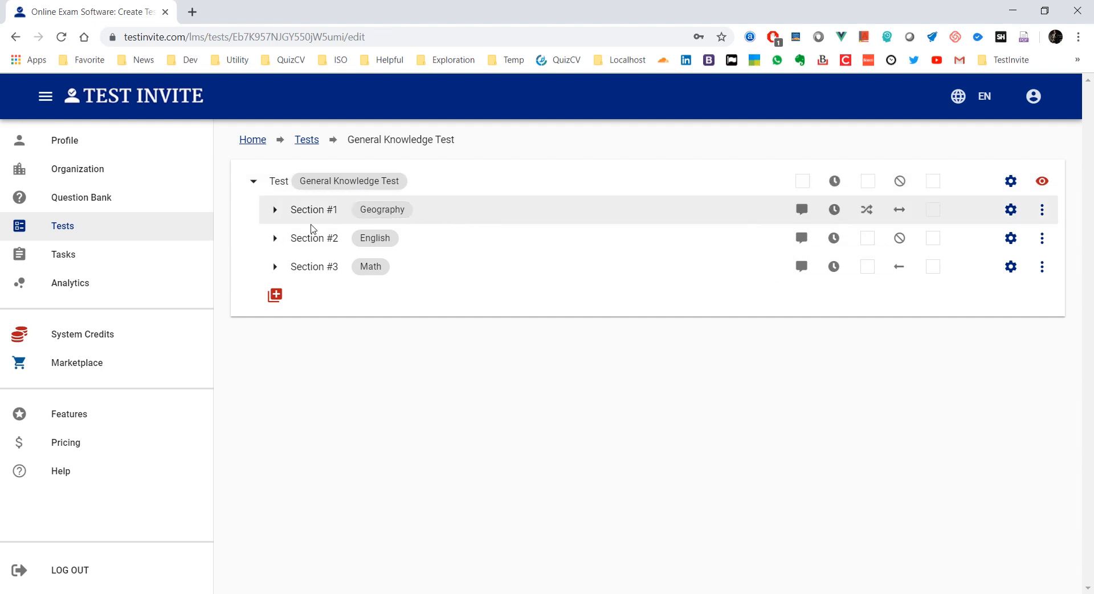
click(275, 209)
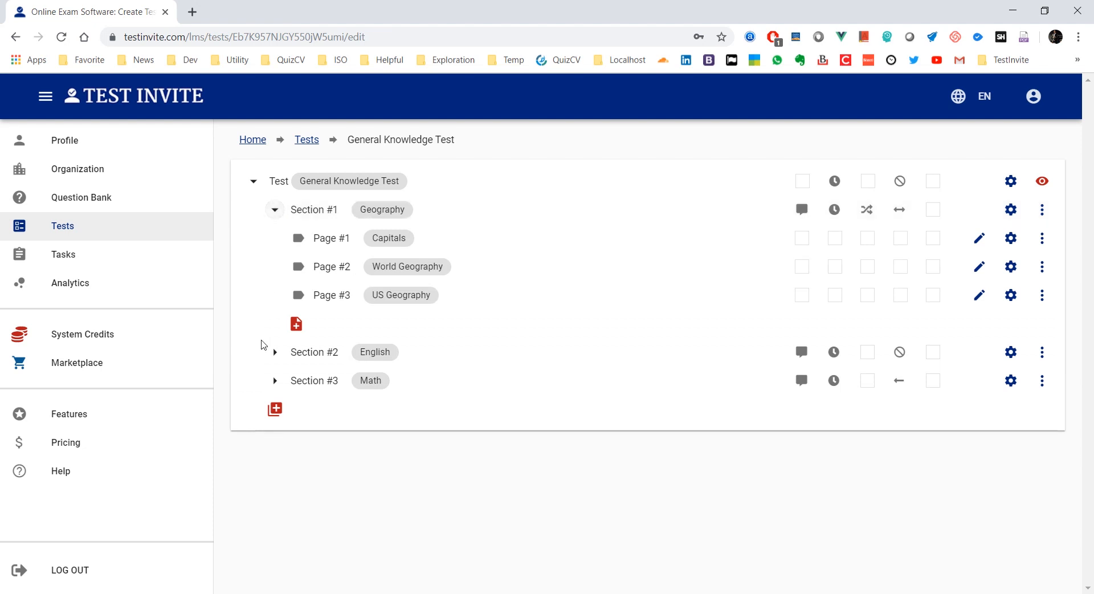
click(275, 352)
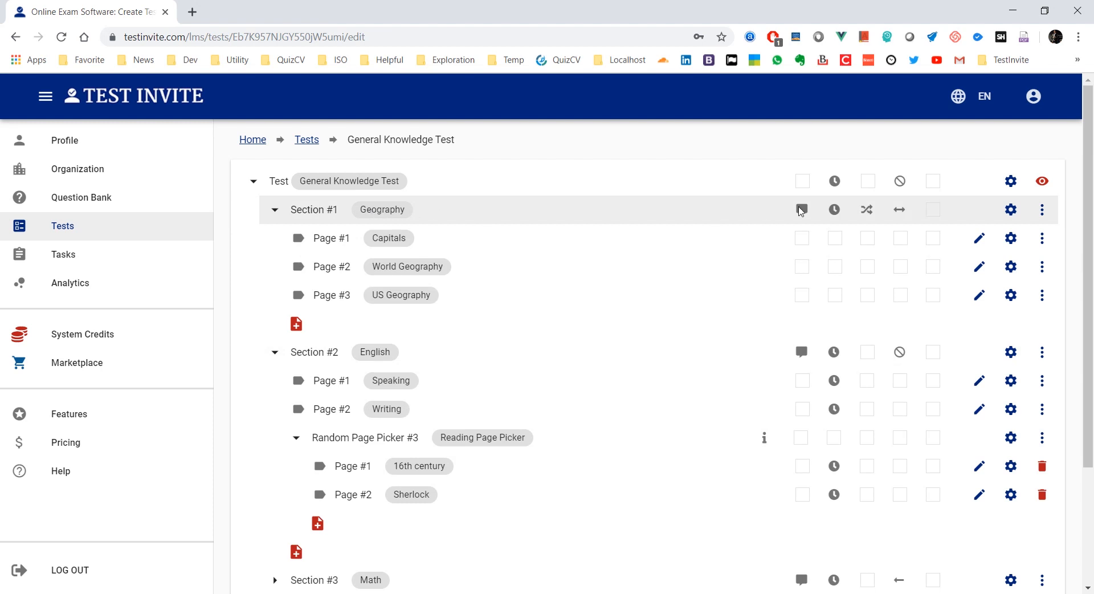
mouse_move(837, 214)
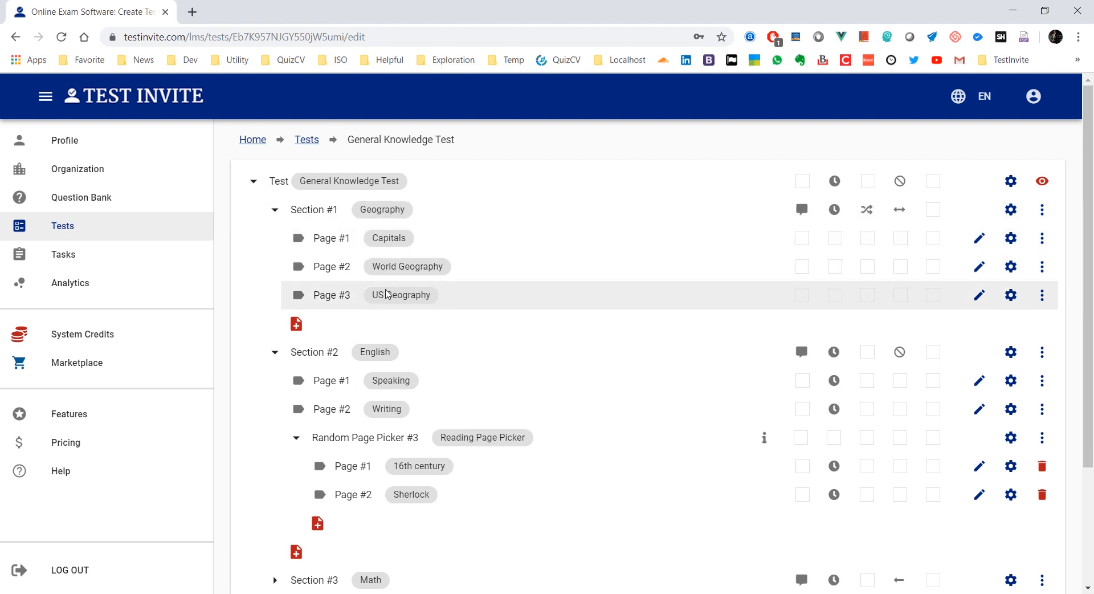
scroll(385, 293, down, 3)
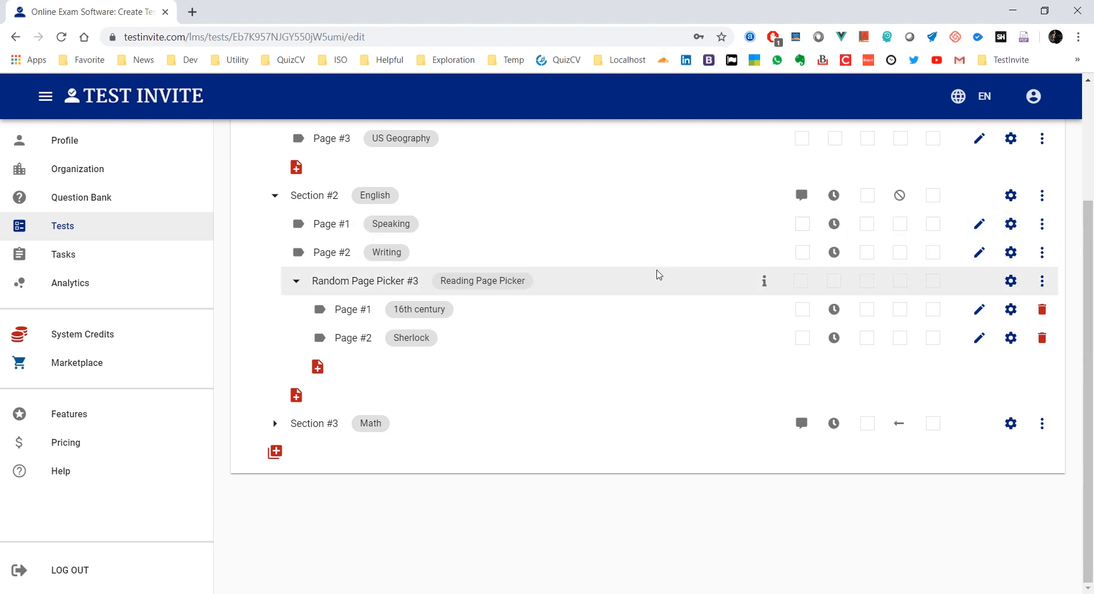
scroll(658, 274, up, 3)
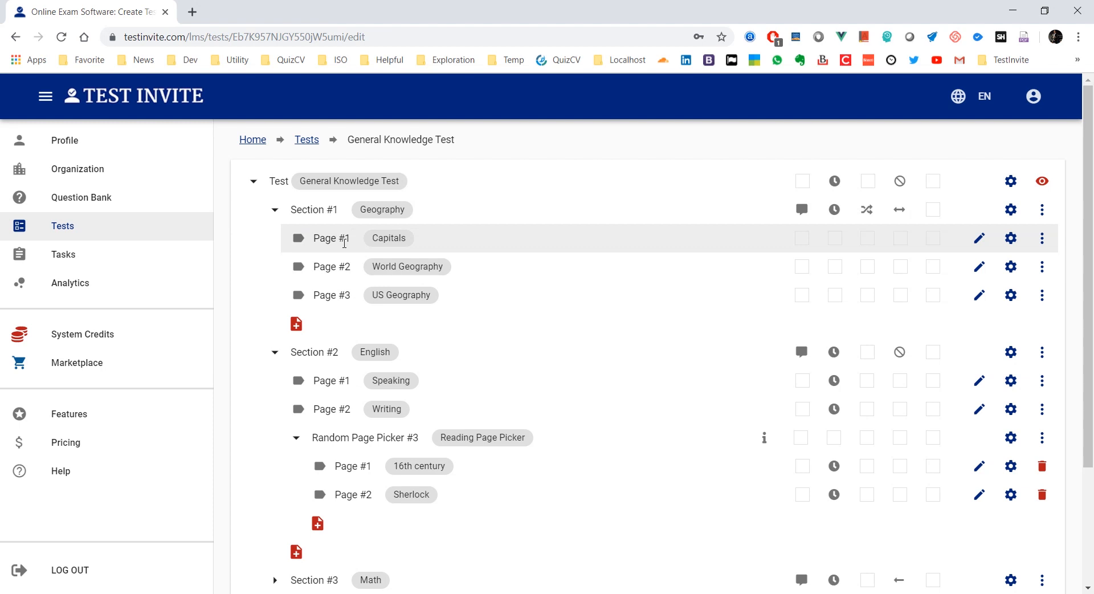
Check the navigation options in the General Knowledge Test's settings, leaving them as they are
click(1010, 181)
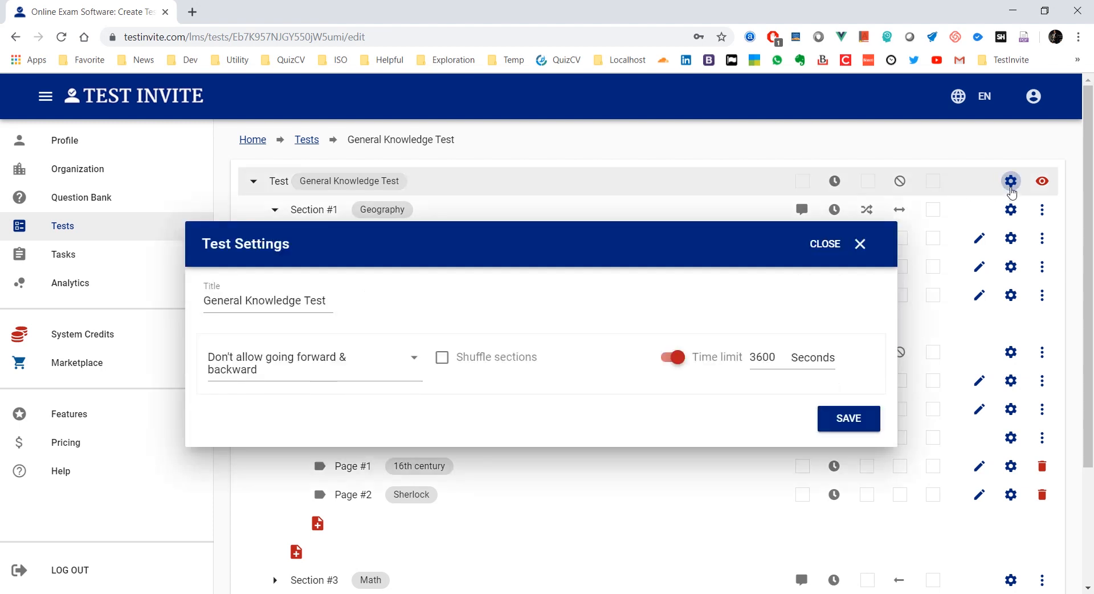
click(273, 366)
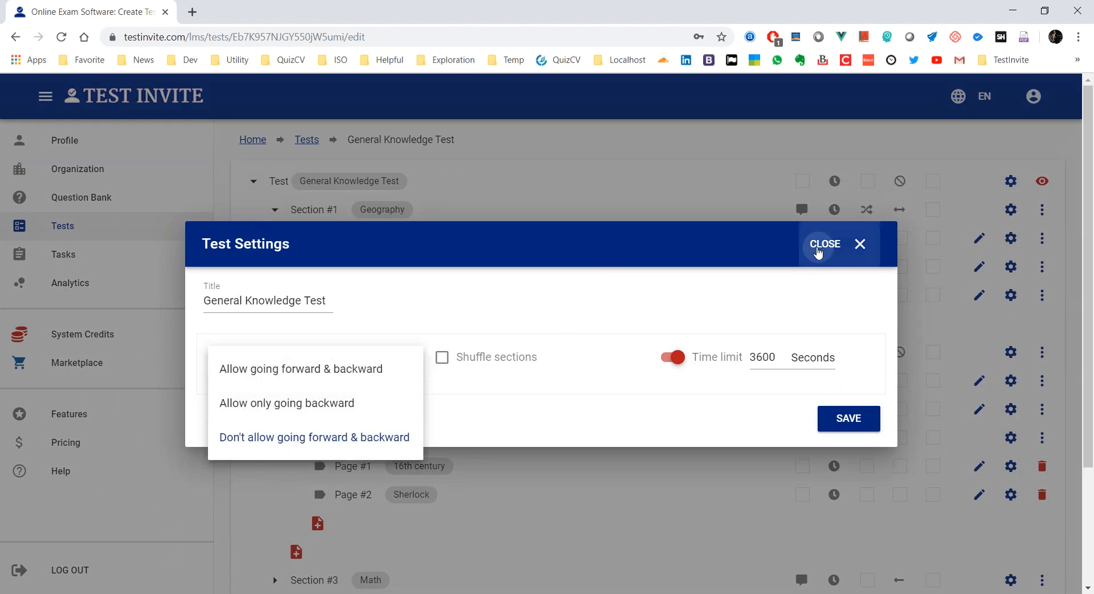
click(823, 244)
Check the Geography section's starting content and navigation options in its settings without saving
click(1010, 210)
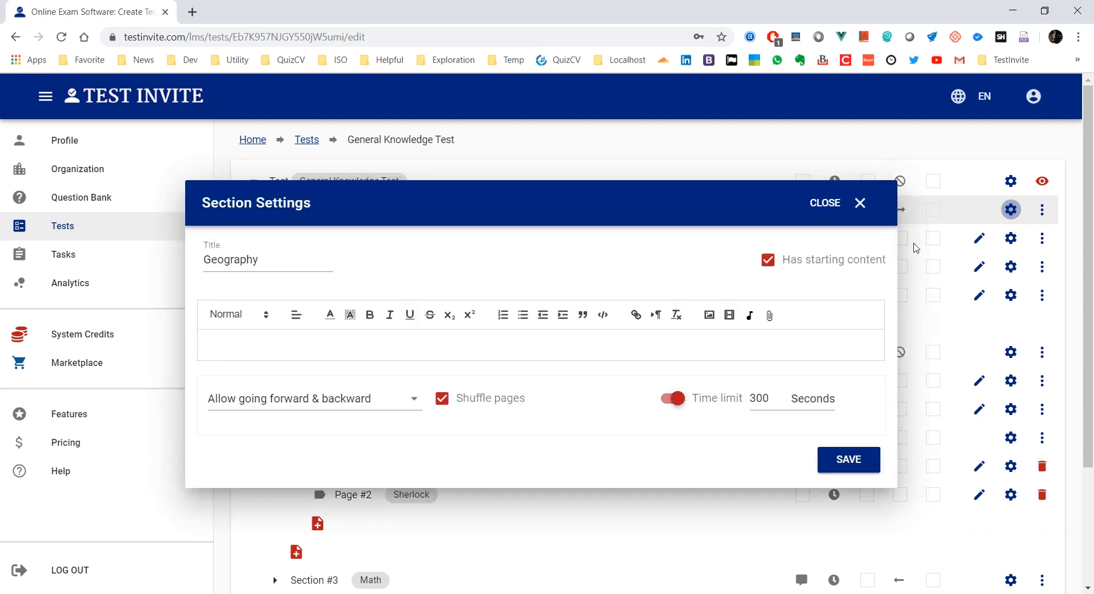
click(326, 406)
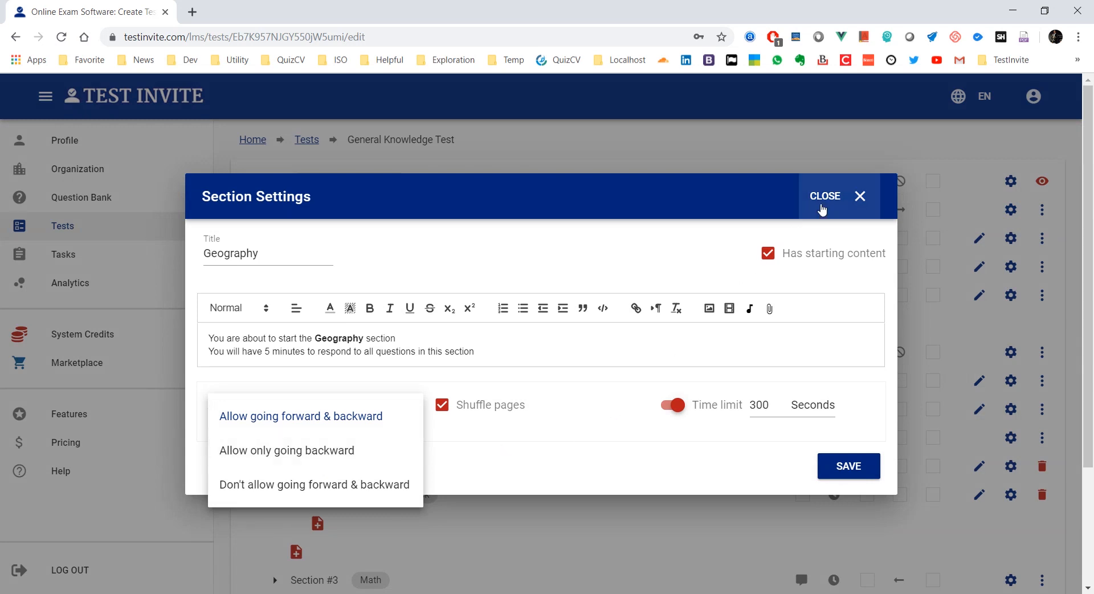
click(821, 210)
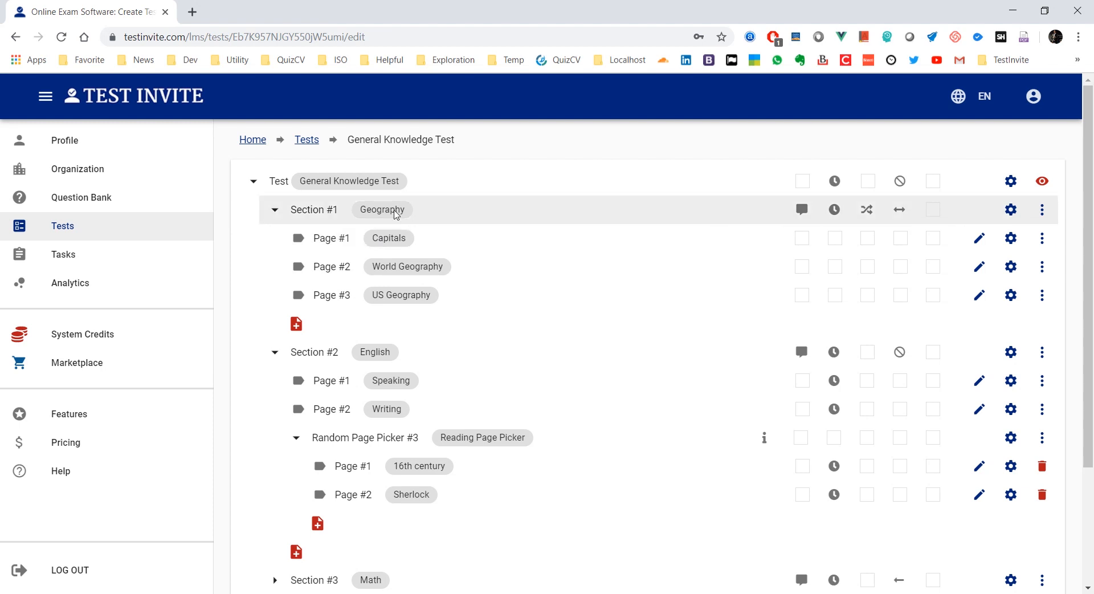
Open the Capitals page of the Geography section for editing and review its questions and point settings
click(979, 239)
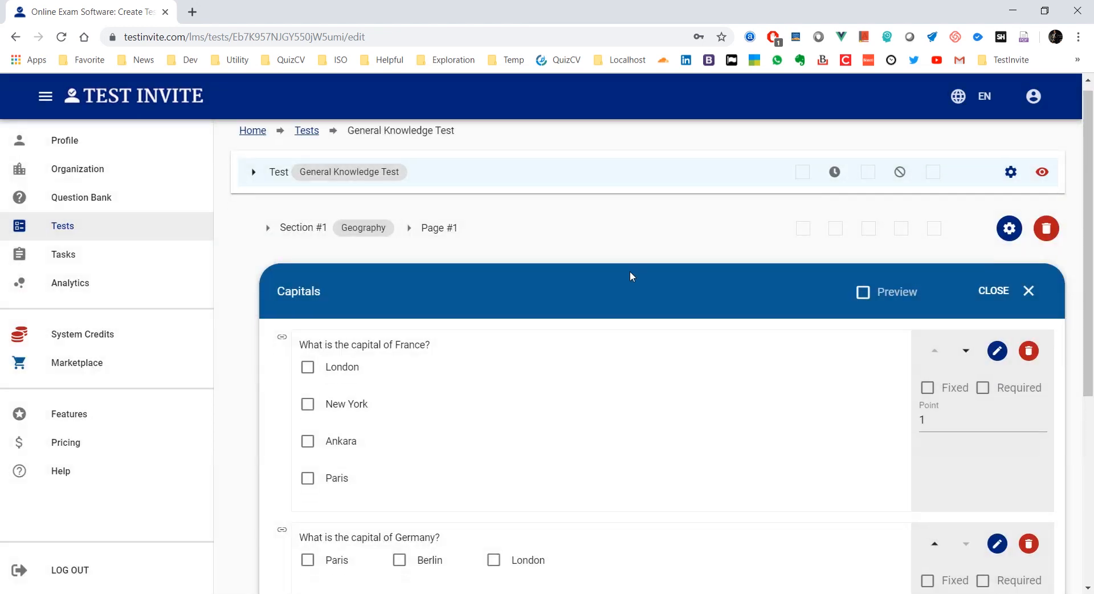
scroll(630, 273, down, 4)
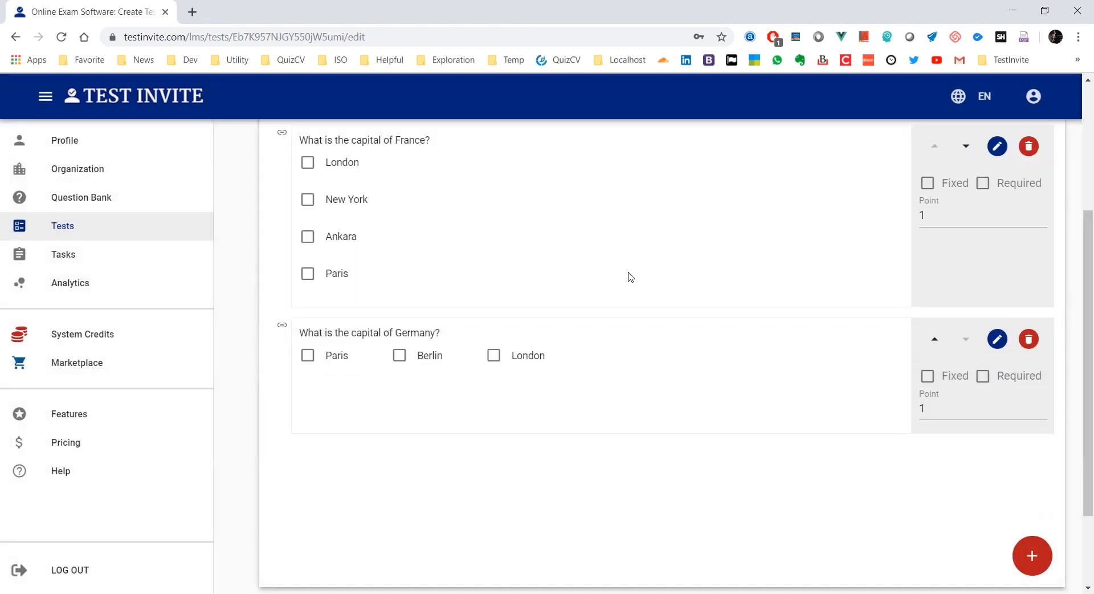
scroll(630, 277, up, 1)
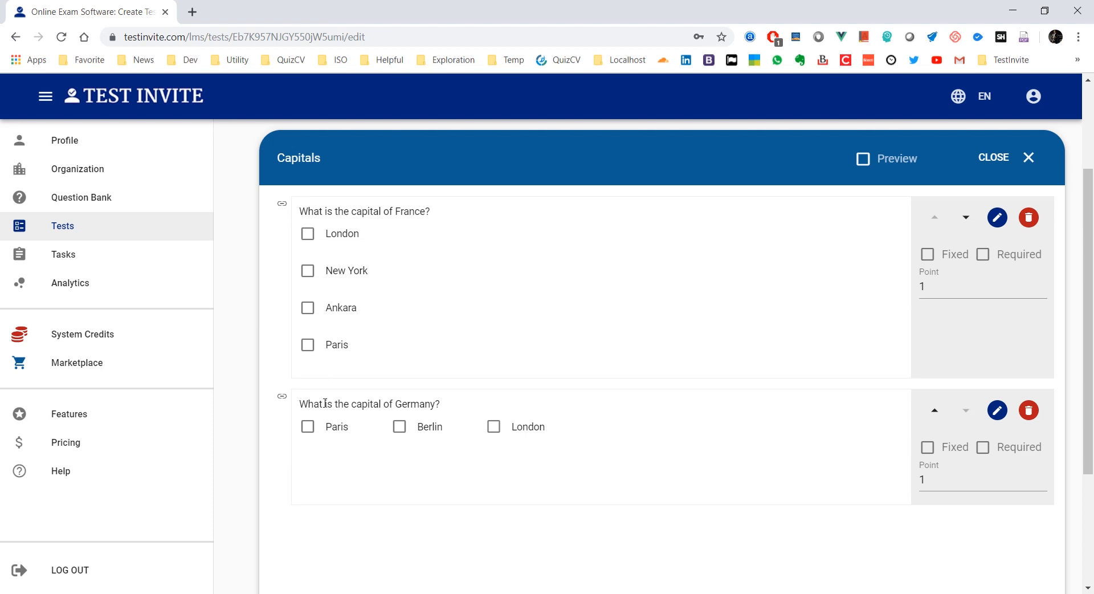
scroll(333, 428, down, 3)
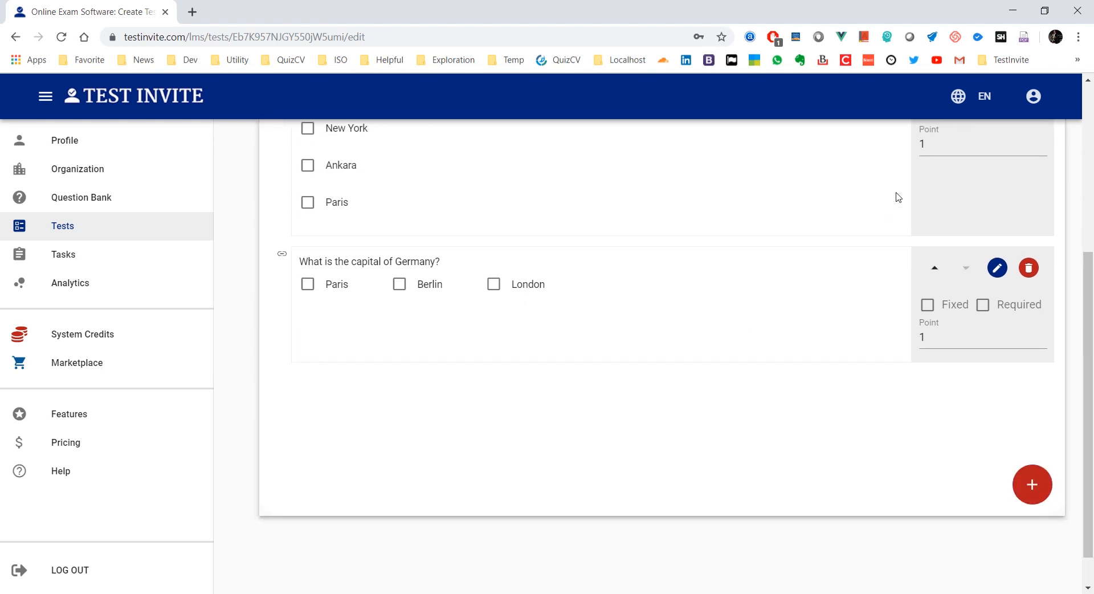
scroll(896, 197, up, 1)
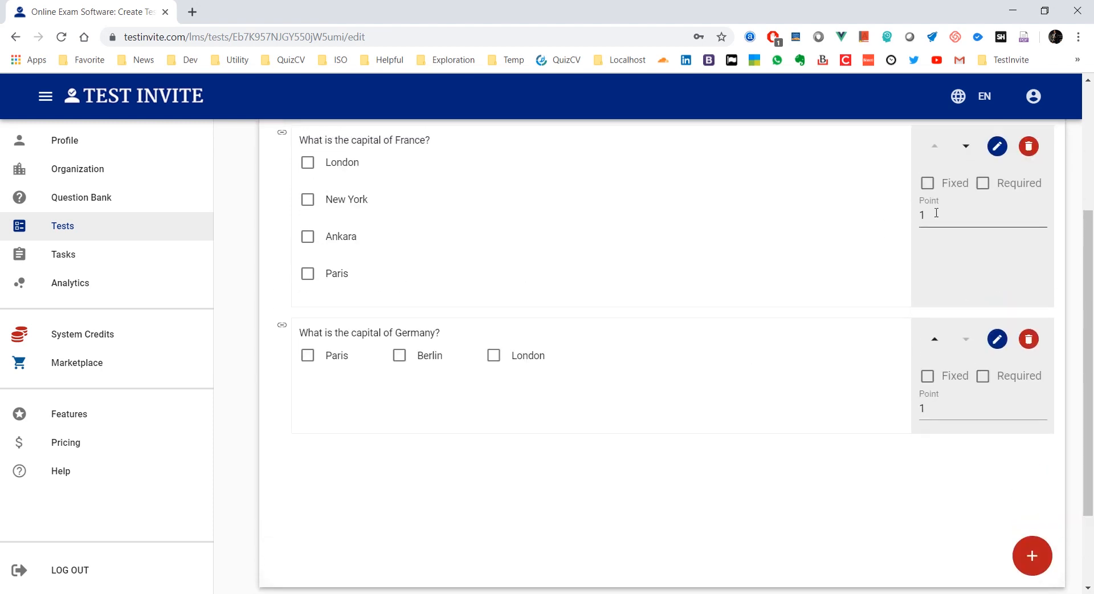
Add the first two arithmetic questions from the Question Bank's Math folder to the Capitals page, filtering by the arithmetic subject tag
scroll(818, 268, down, 2)
click(1048, 441)
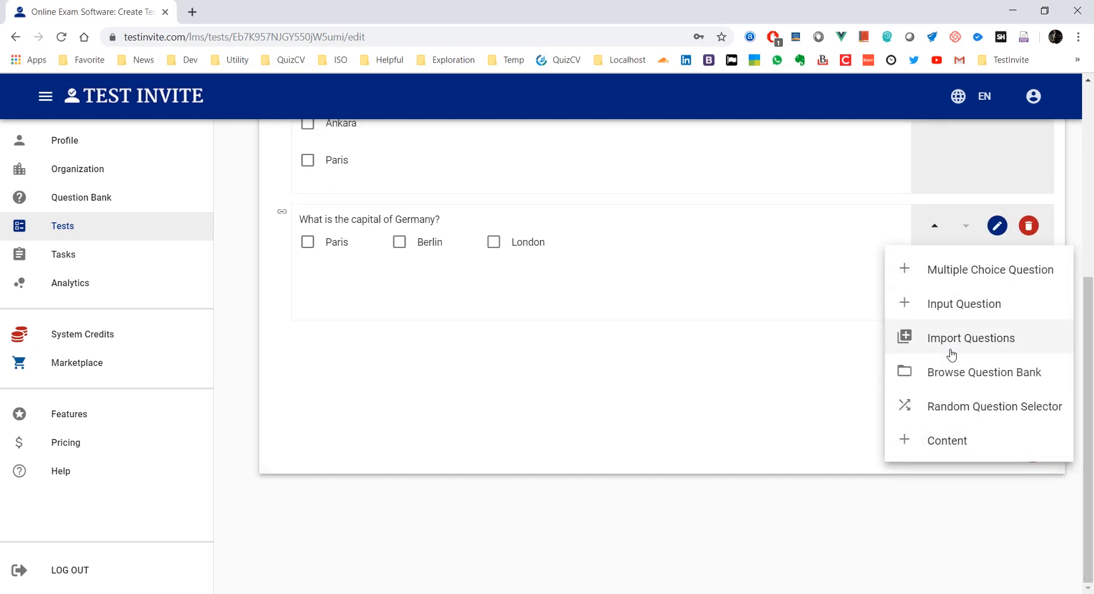
click(947, 385)
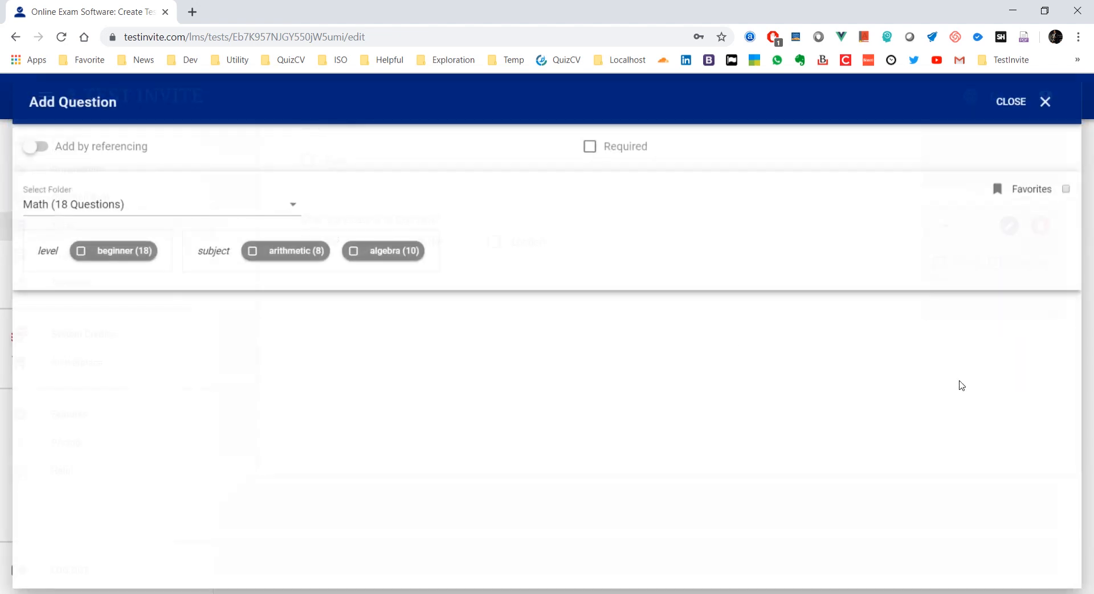
click(272, 250)
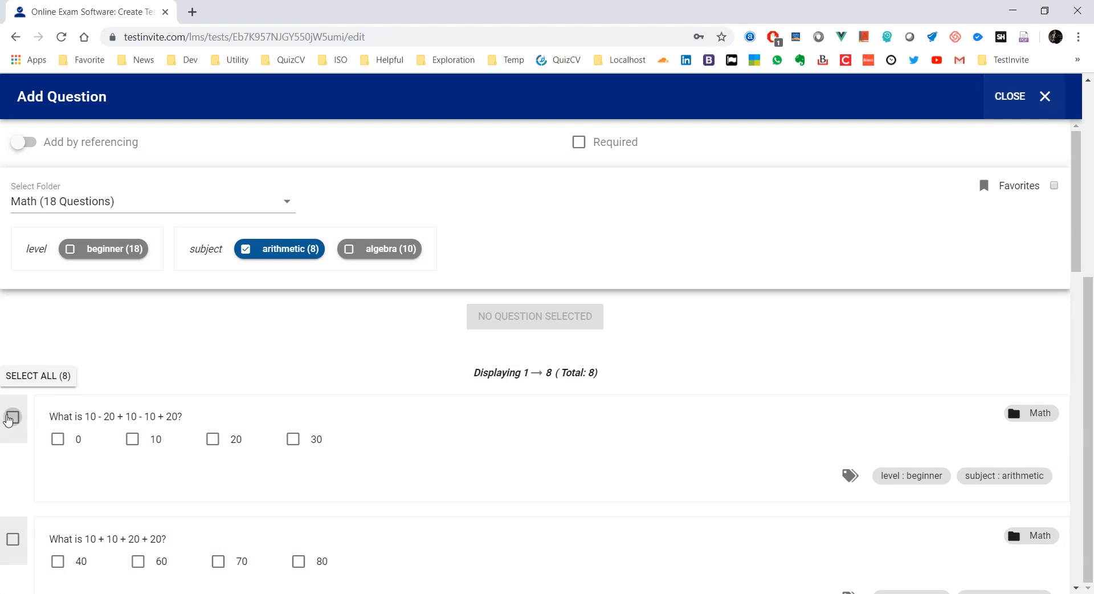
click(13, 416)
click(12, 539)
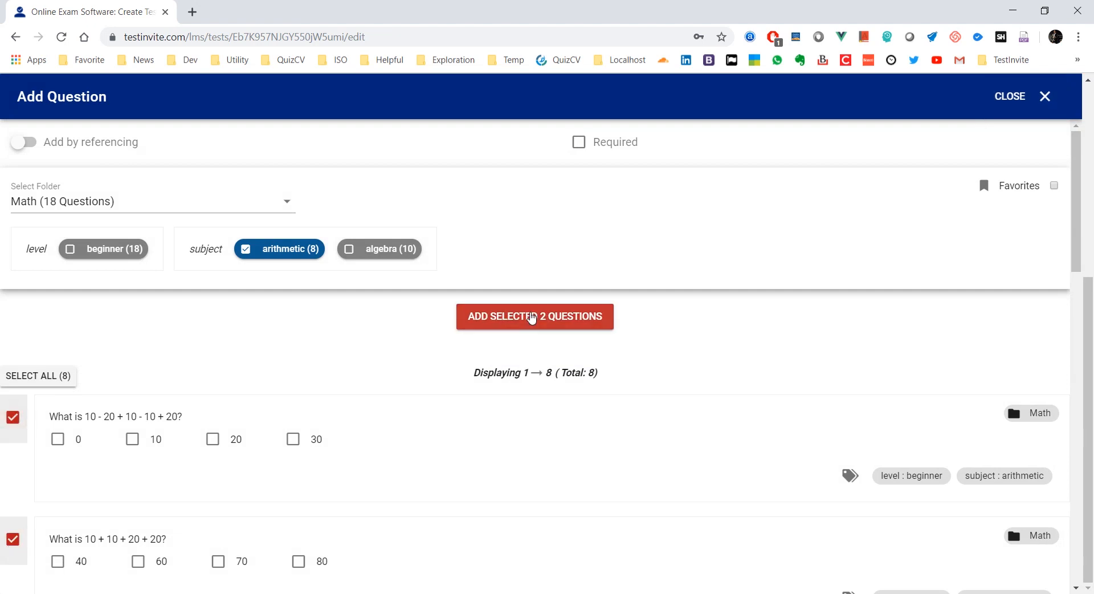
click(531, 317)
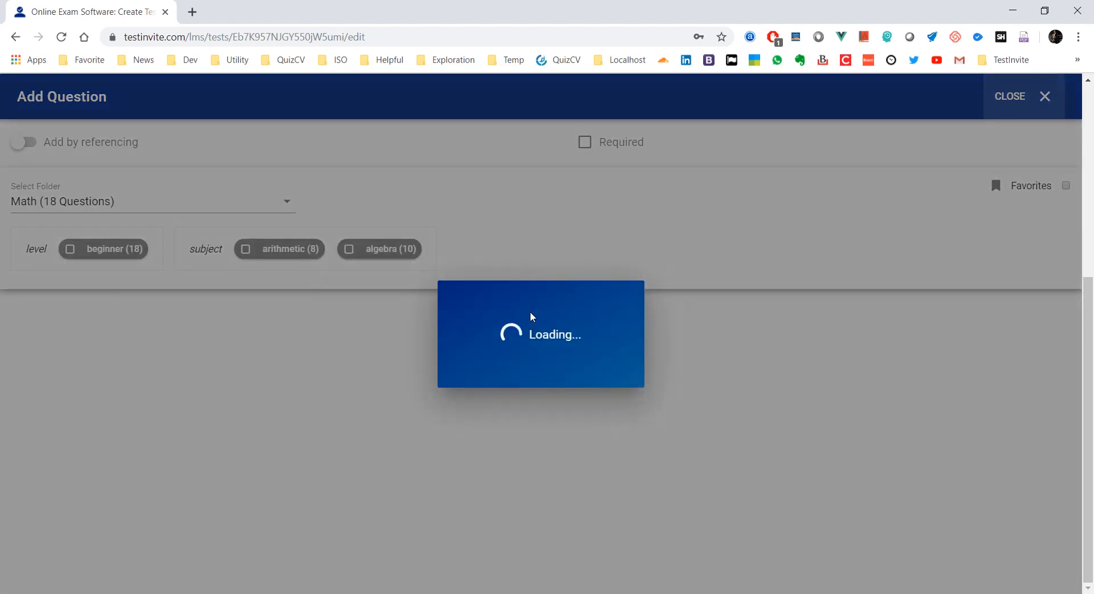
scroll(400, 327, down, 1)
scroll(399, 326, up, 3)
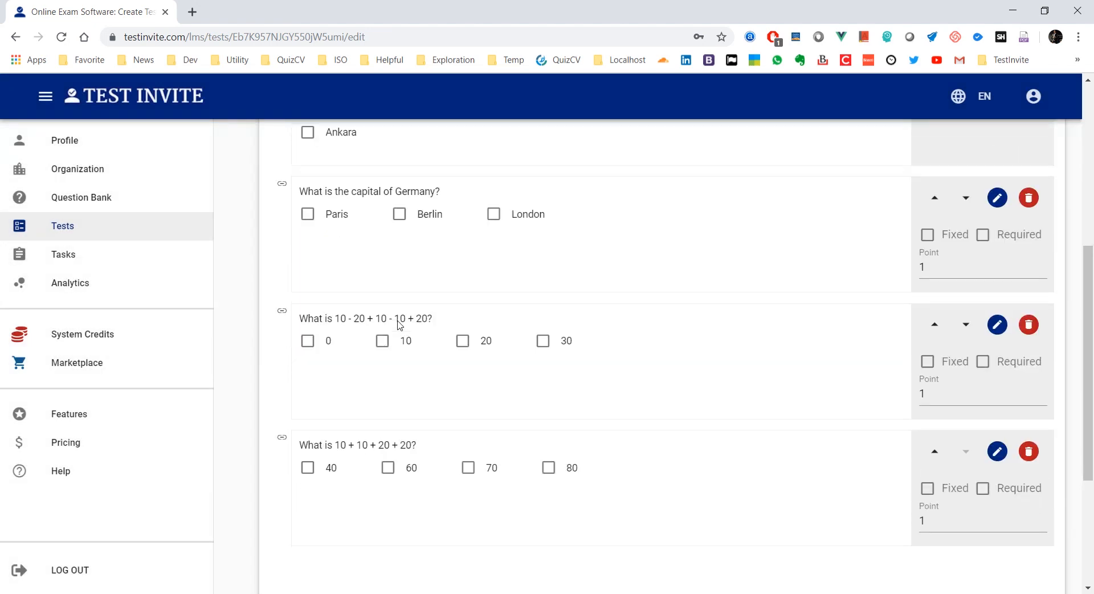
Delete both arithmetic questions from the Capitals page and close the page editor
scroll(373, 253, down, 2)
scroll(373, 253, down, 1)
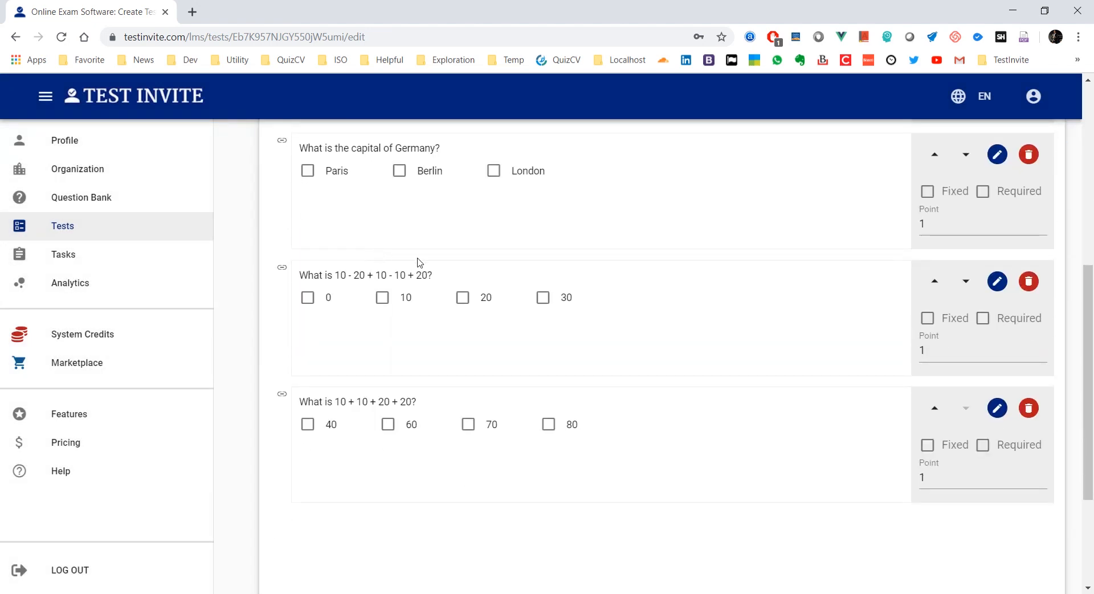
click(1028, 280)
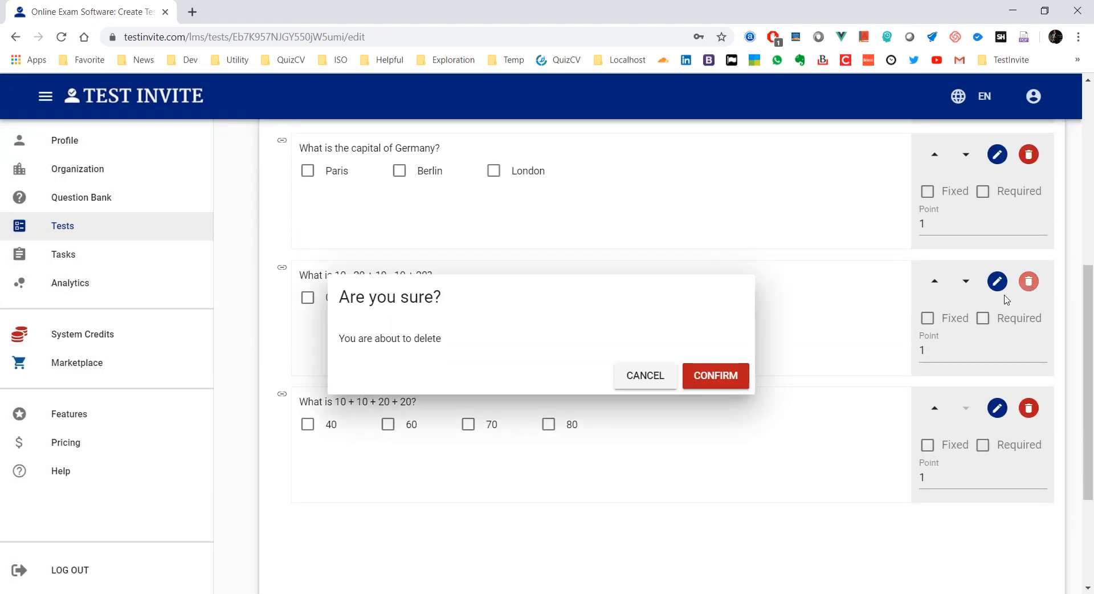
click(709, 377)
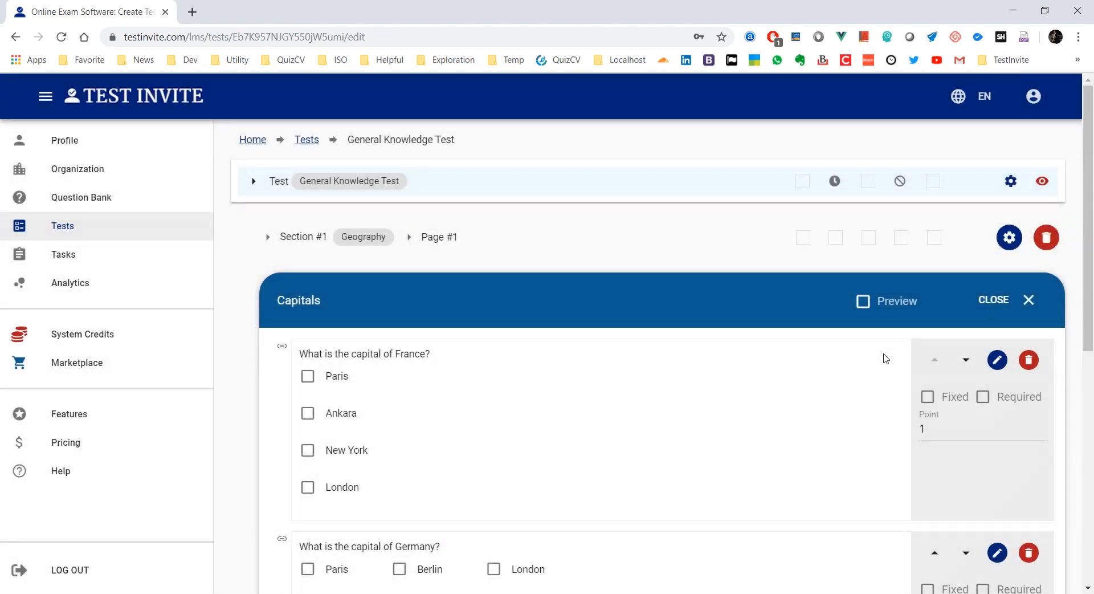
scroll(884, 354, down, 5)
click(1028, 394)
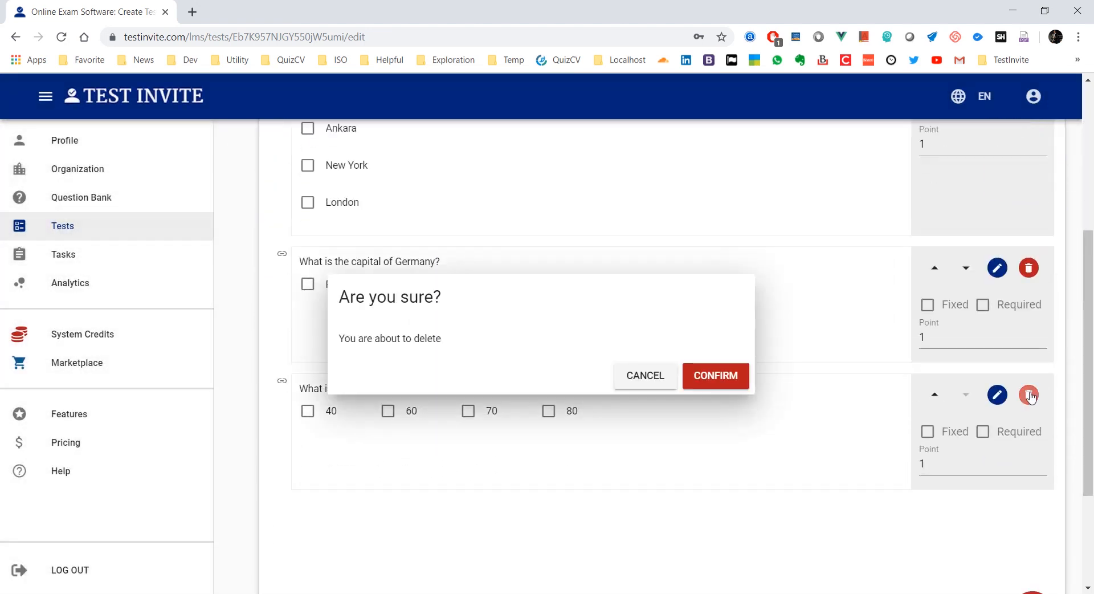
click(709, 377)
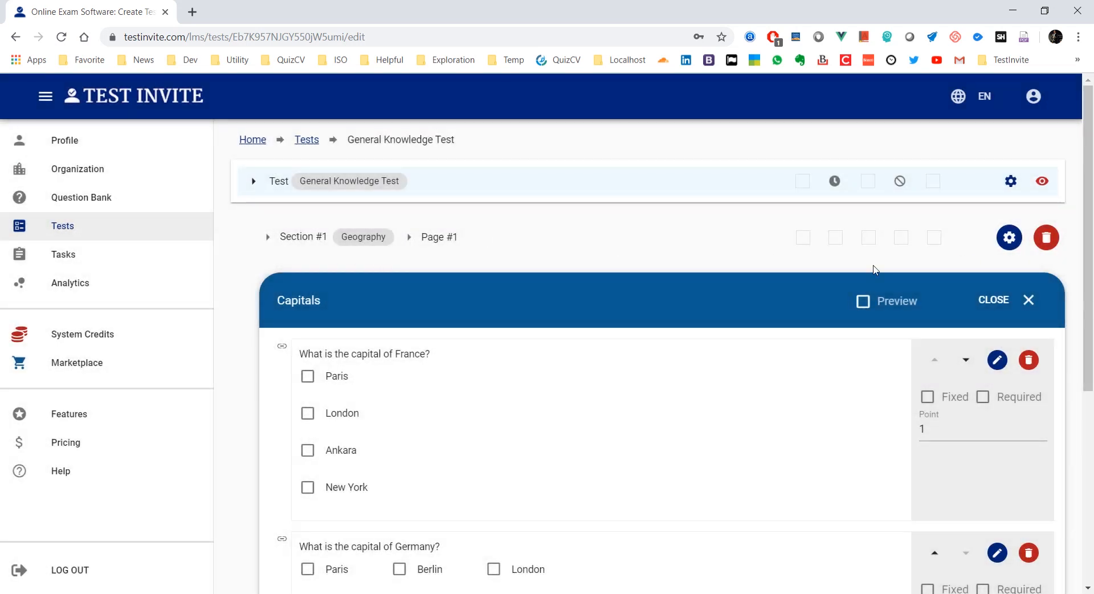
click(1006, 300)
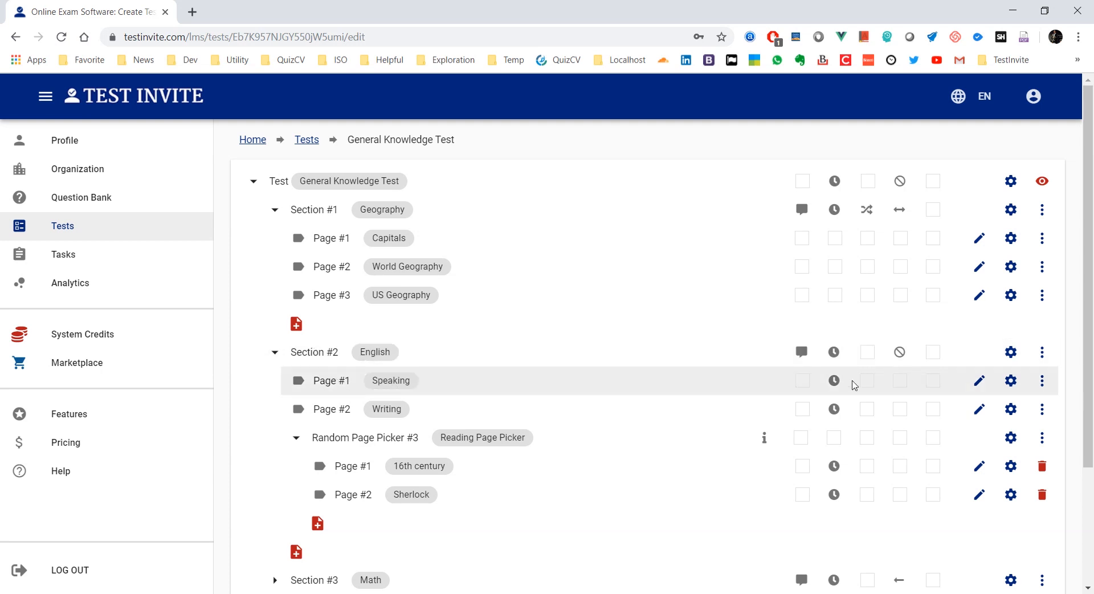
Review the Speaking page's random question selector in the English section, including its settings and selected questions, without saving
click(979, 380)
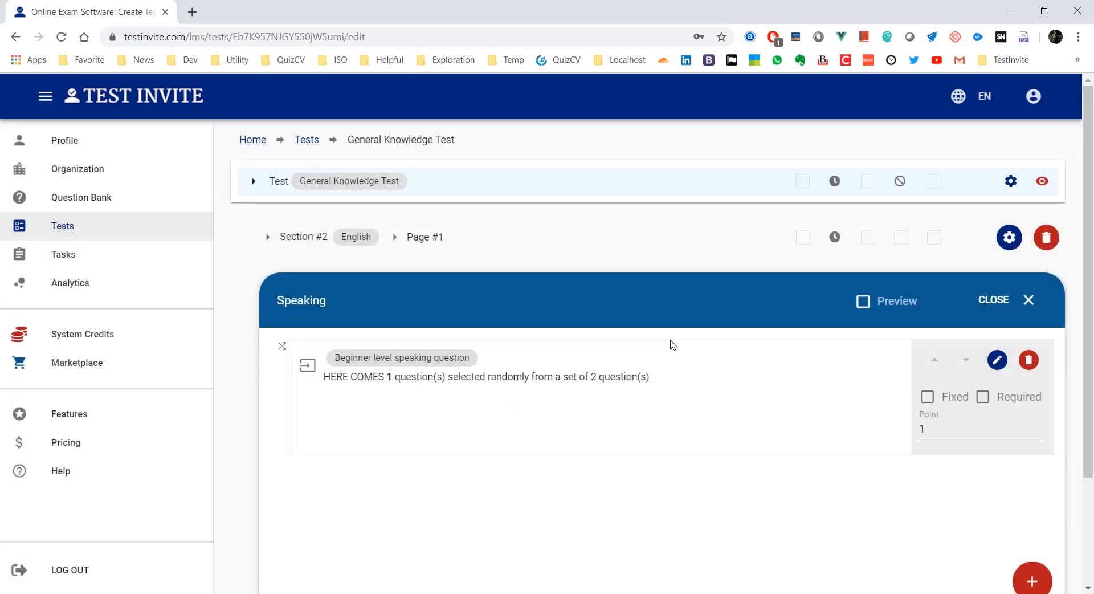
scroll(672, 343, down, 3)
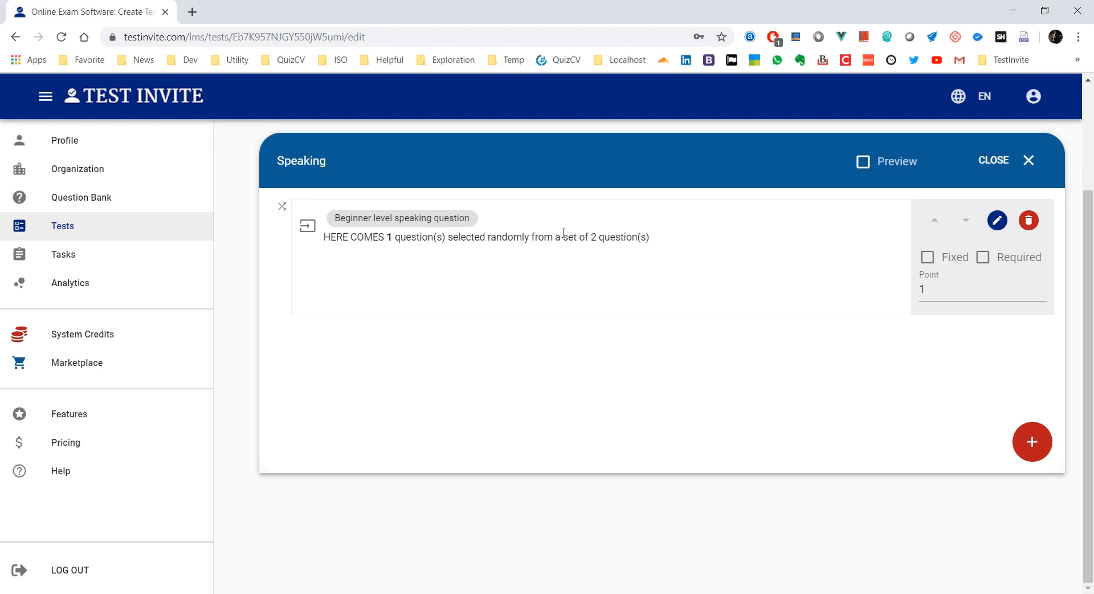
drag(588, 237, 645, 237)
click(655, 239)
click(997, 221)
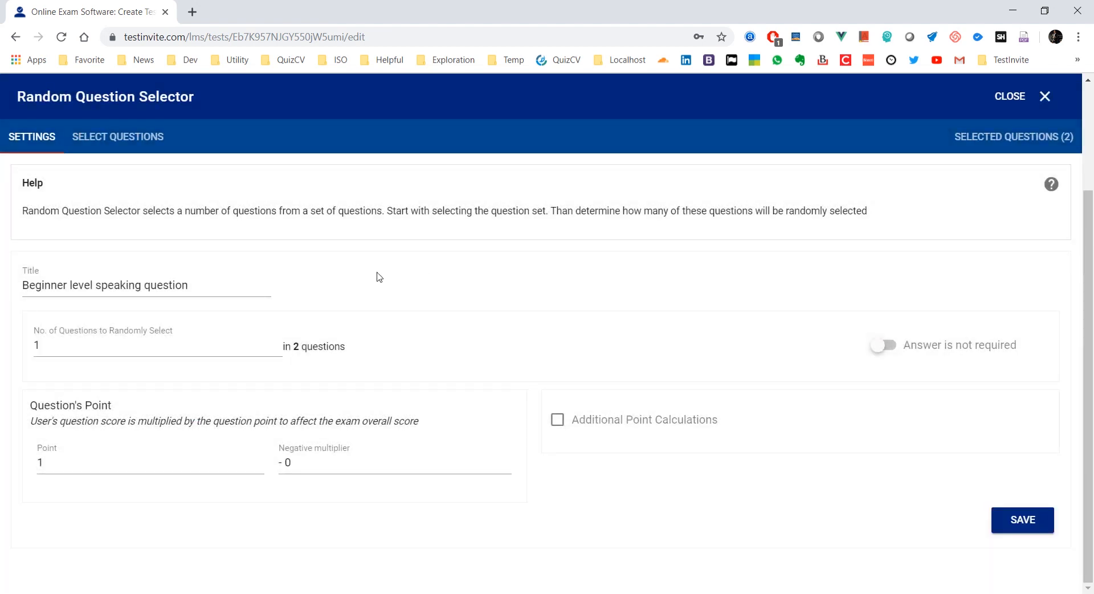
click(988, 138)
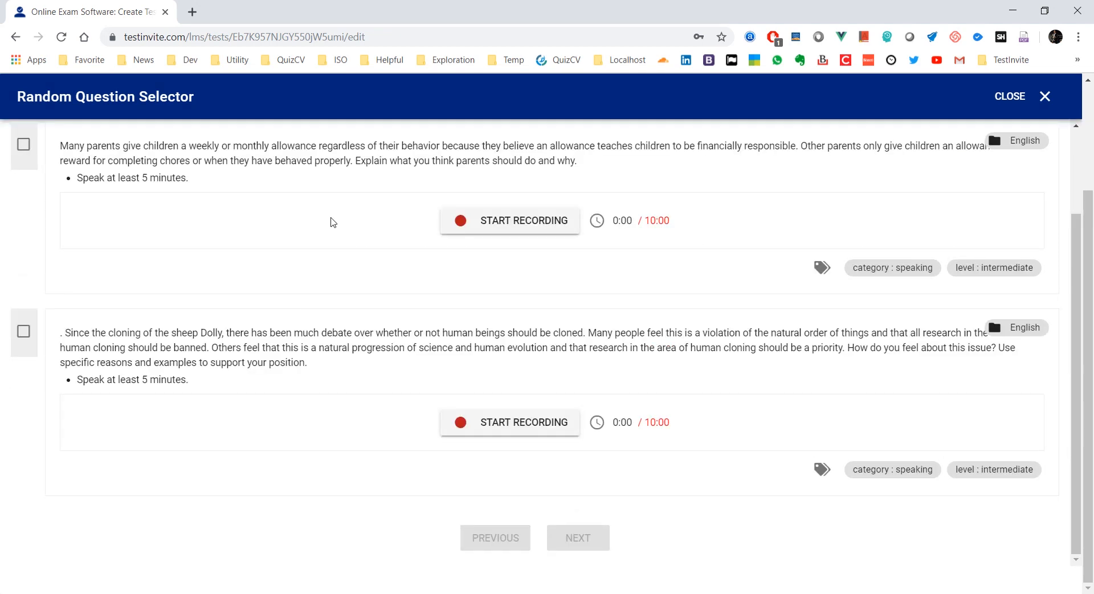
click(44, 138)
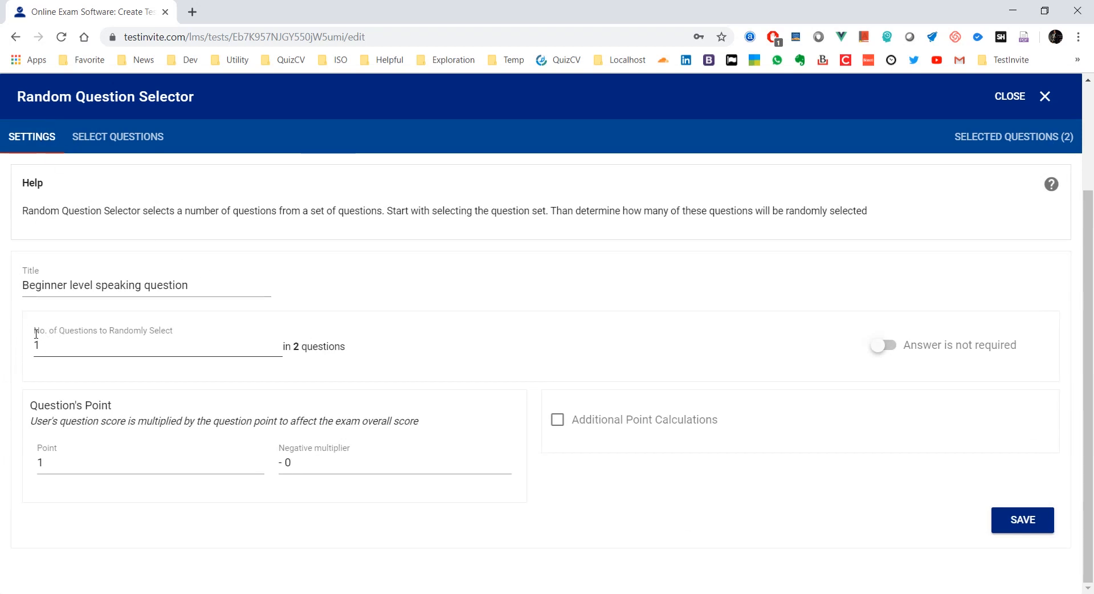
click(1011, 100)
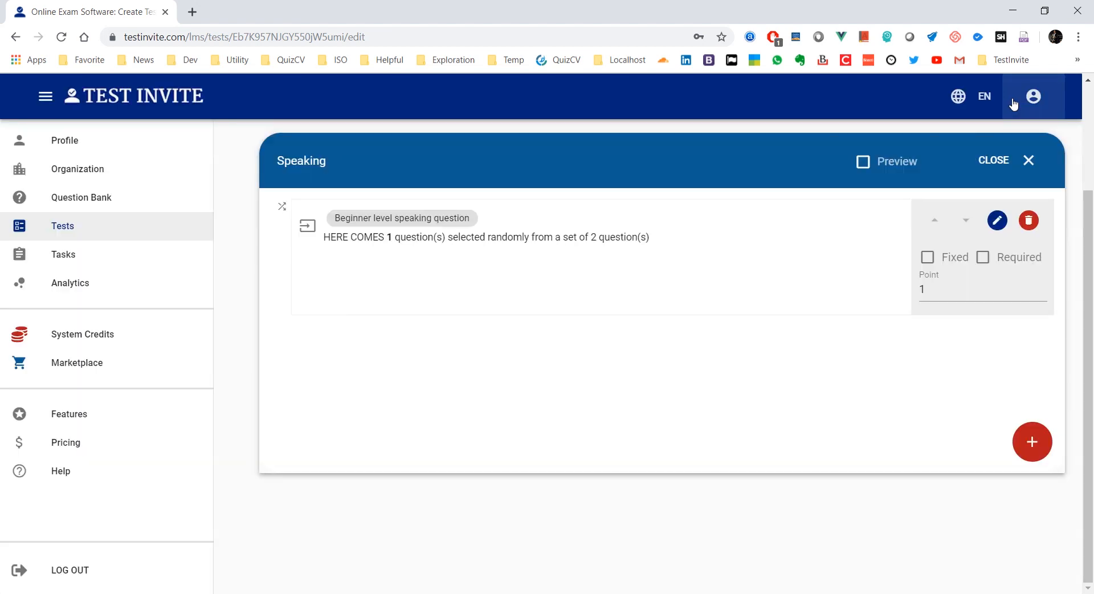
click(992, 161)
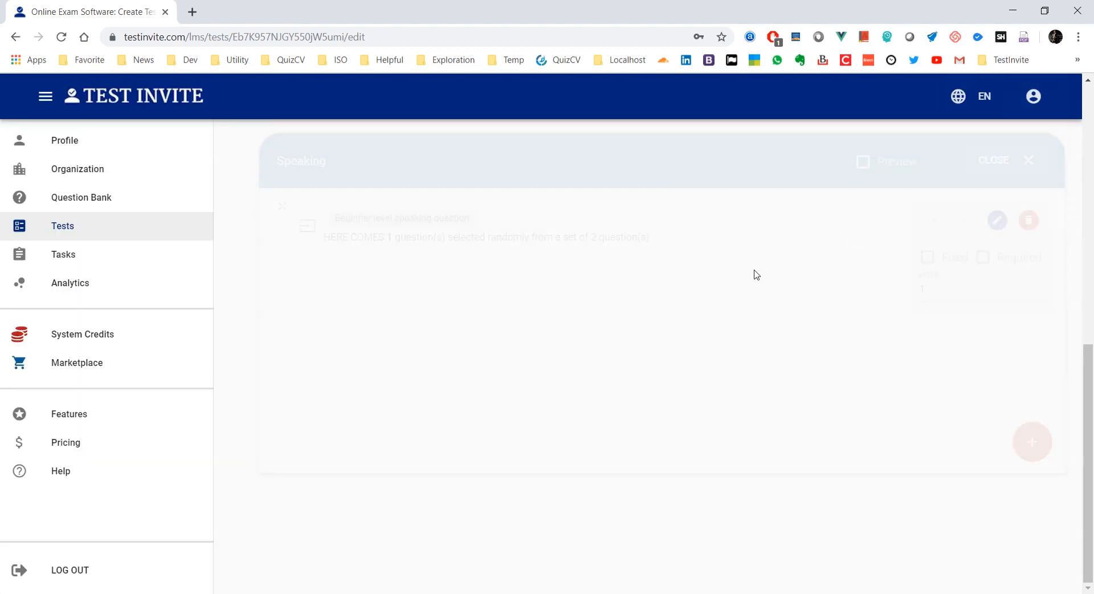
Collapse and re-expand the Reading Page Picker in the English section to examine the pages it contains
click(295, 281)
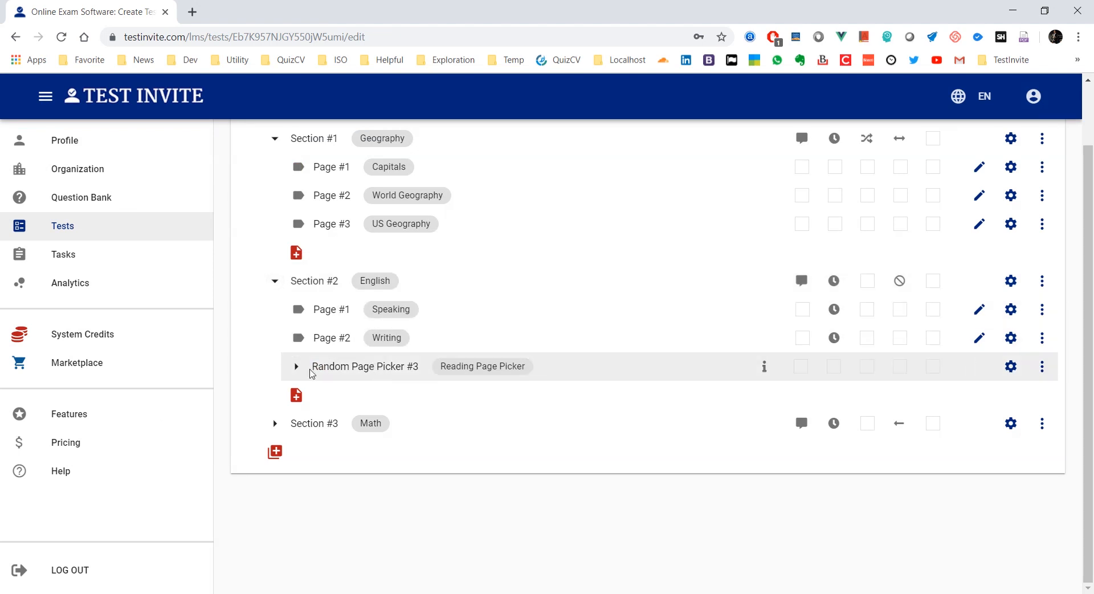
drag(313, 364, 415, 364)
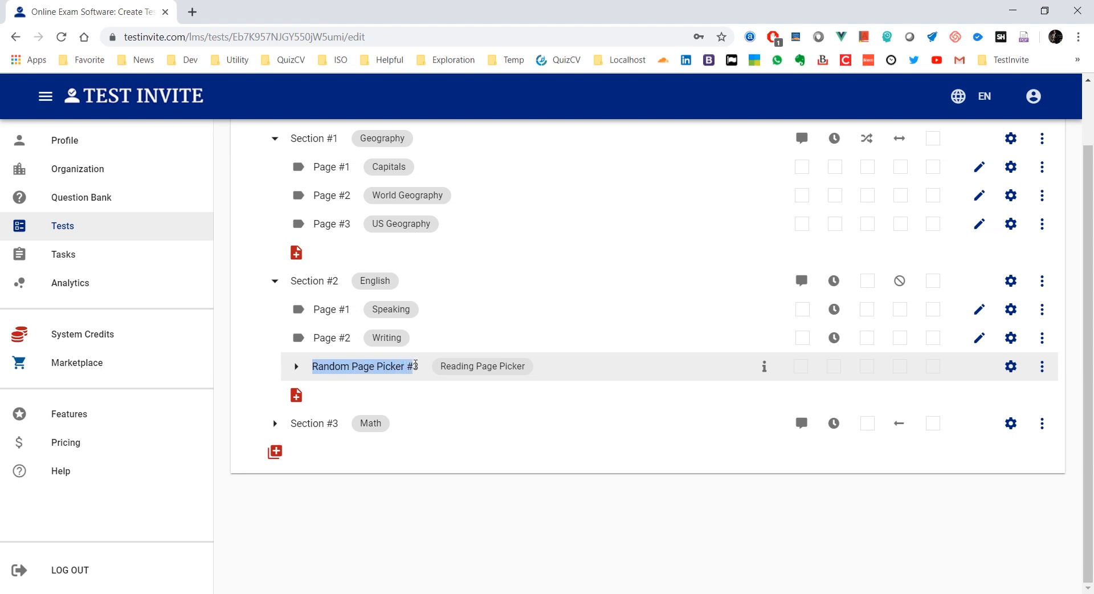
click(296, 366)
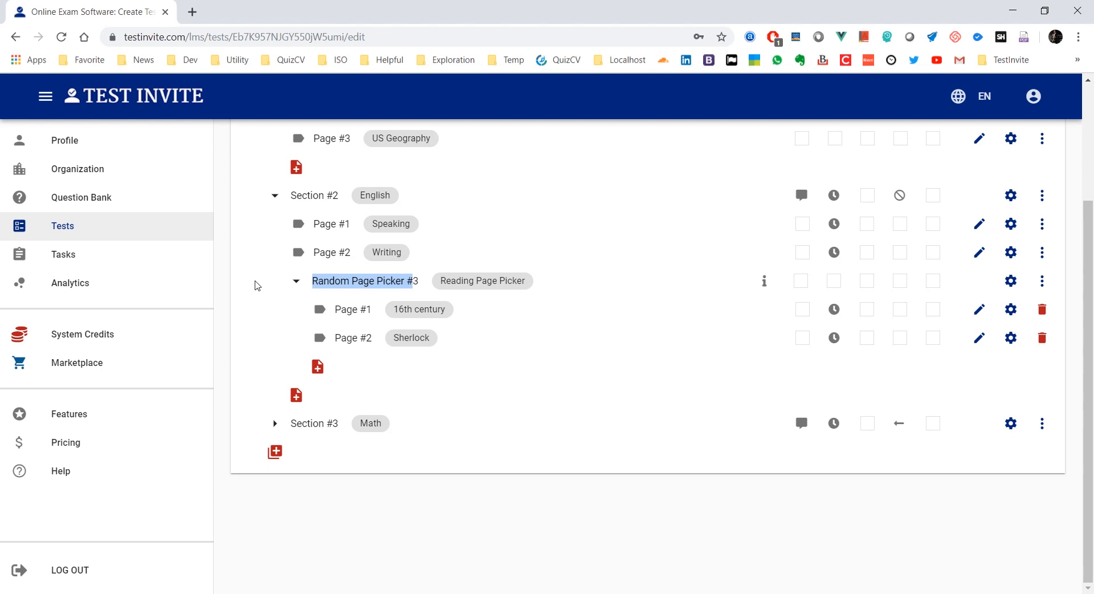
click(360, 287)
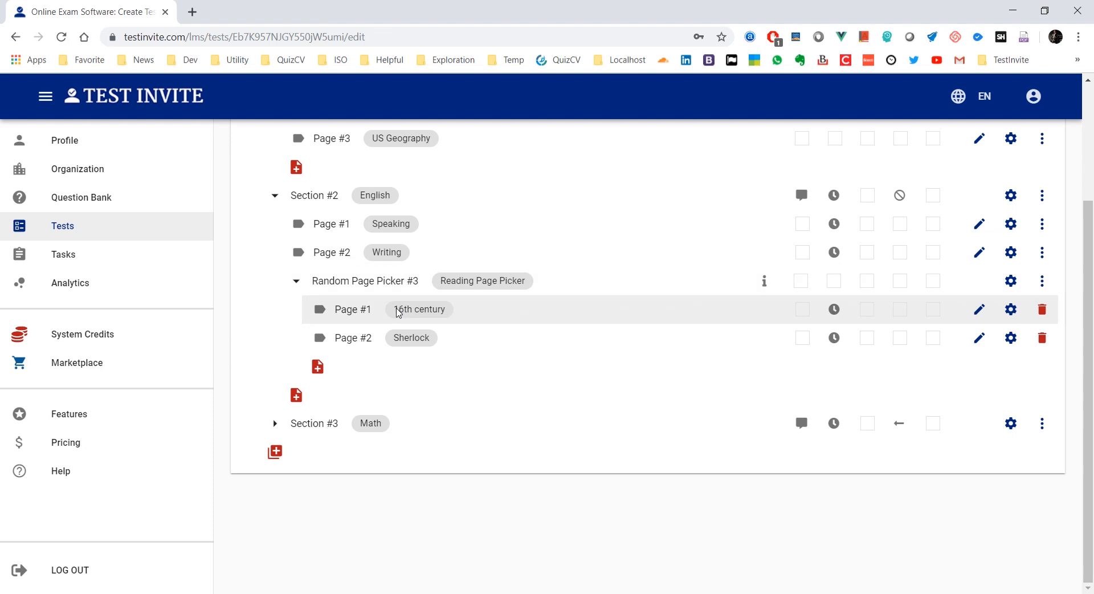
drag(394, 309, 448, 312)
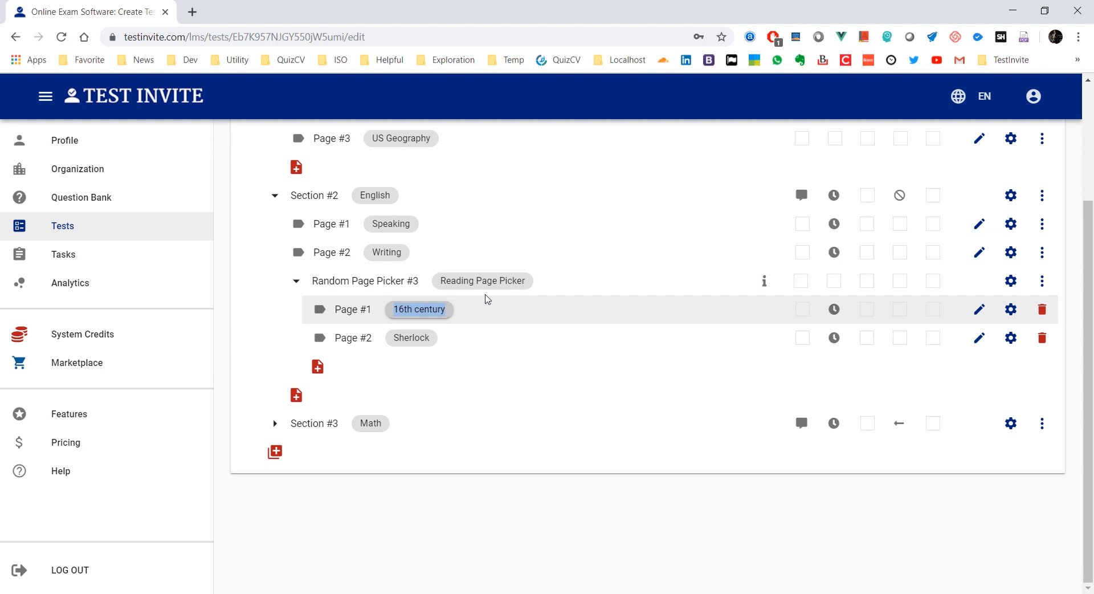
Open the 16th century page of the Reading Page Picker, review its passage and related questions, and close it
click(978, 308)
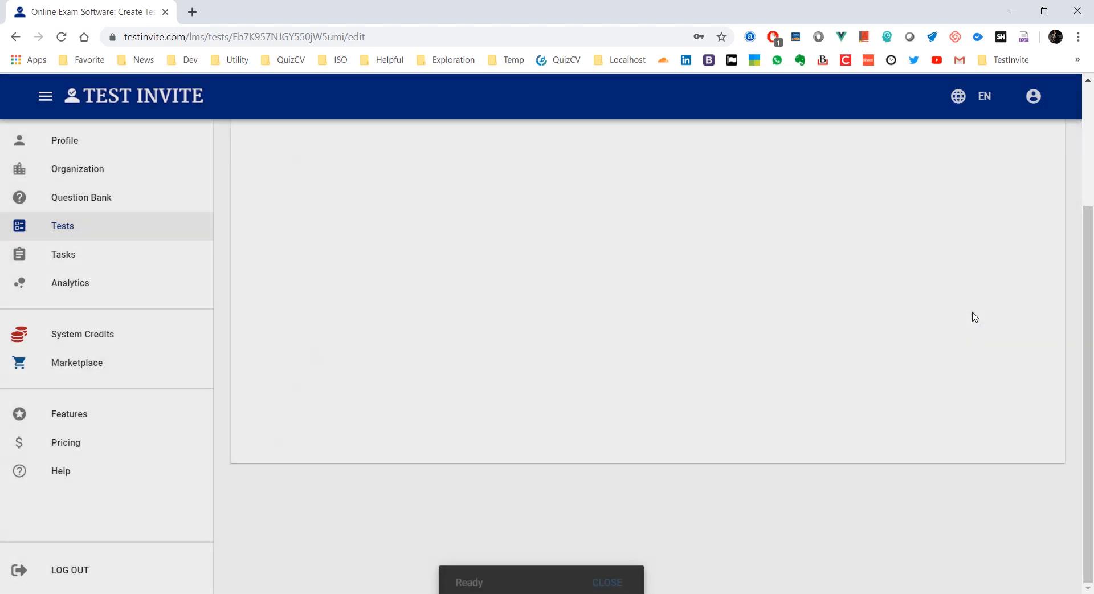
scroll(476, 308, down, 5)
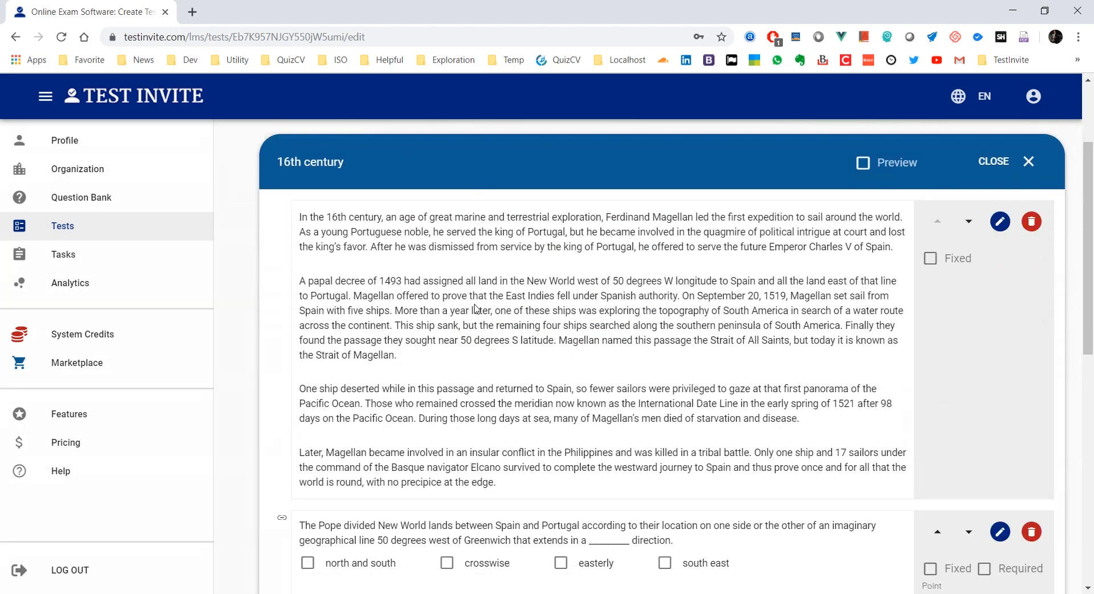
scroll(478, 372, down, 8)
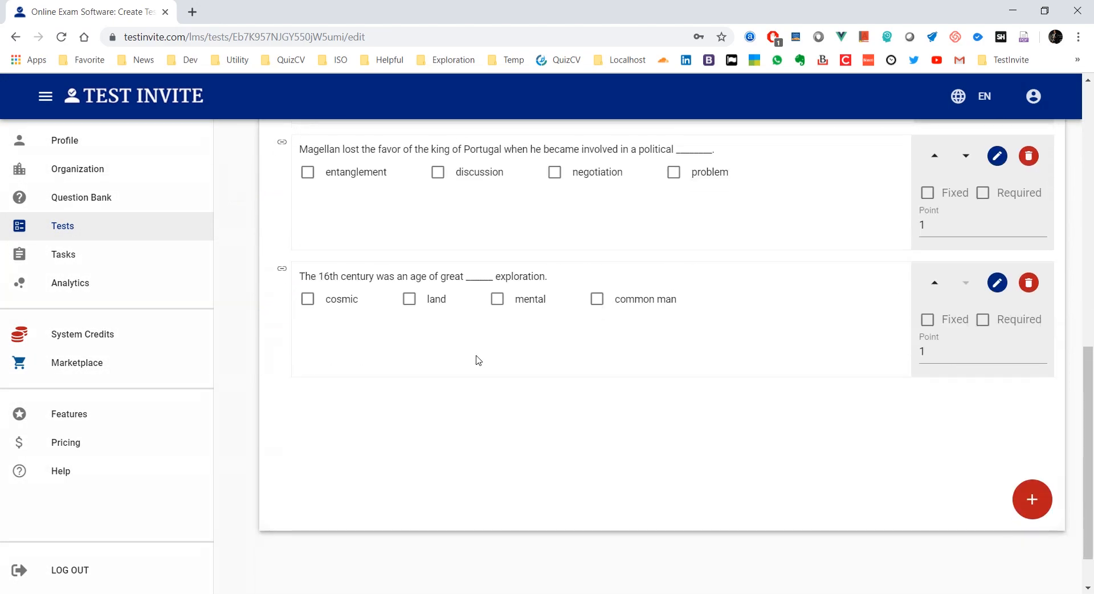
scroll(477, 360, up, 6)
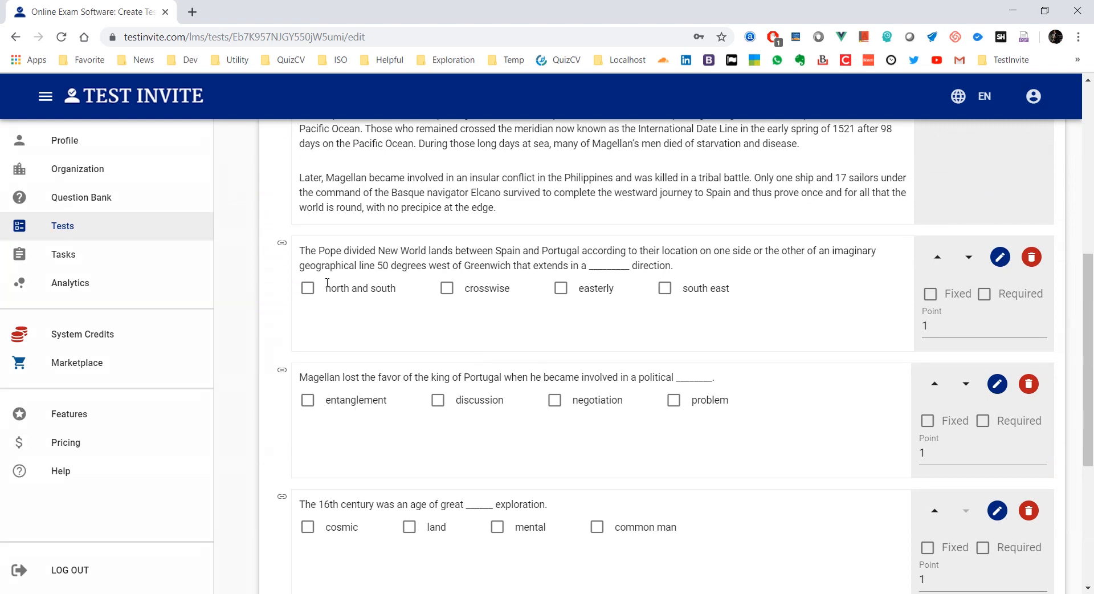
scroll(327, 281, up, 4)
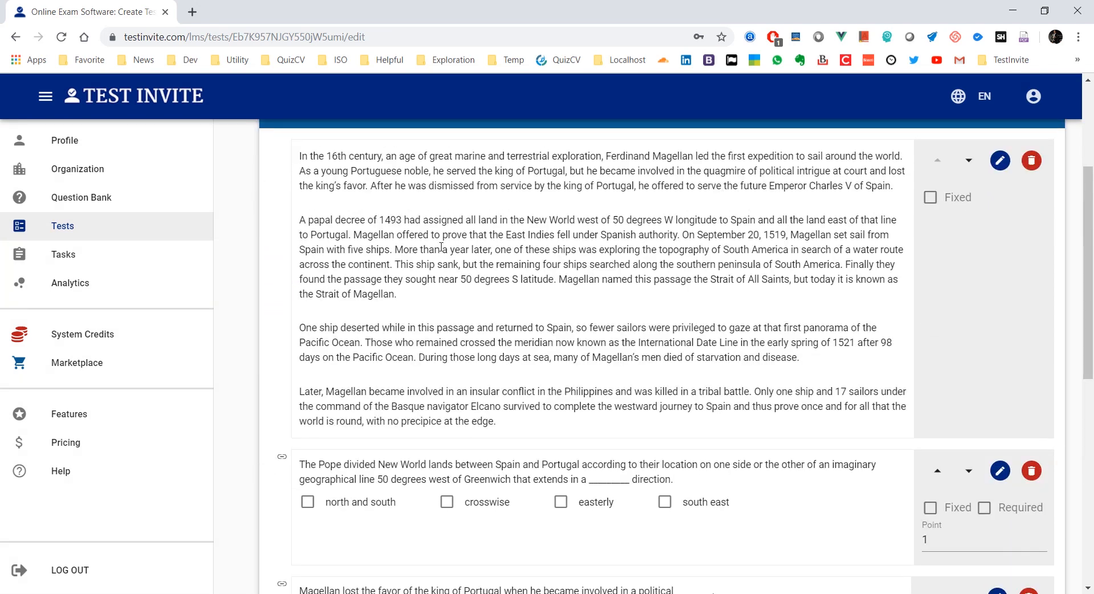
scroll(442, 259, up, 3)
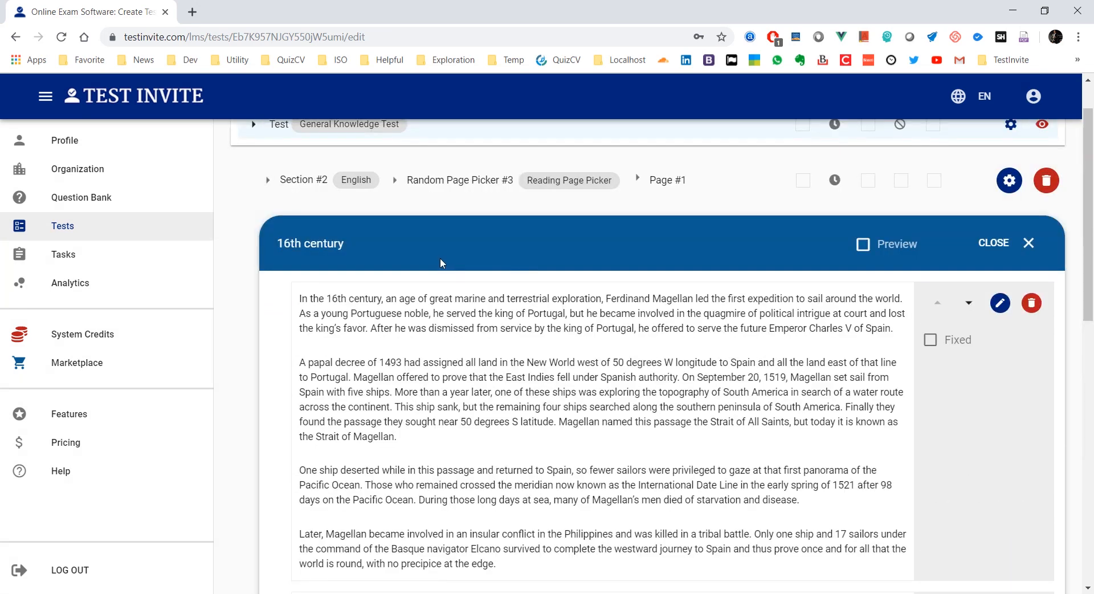
scroll(440, 258, down, 3)
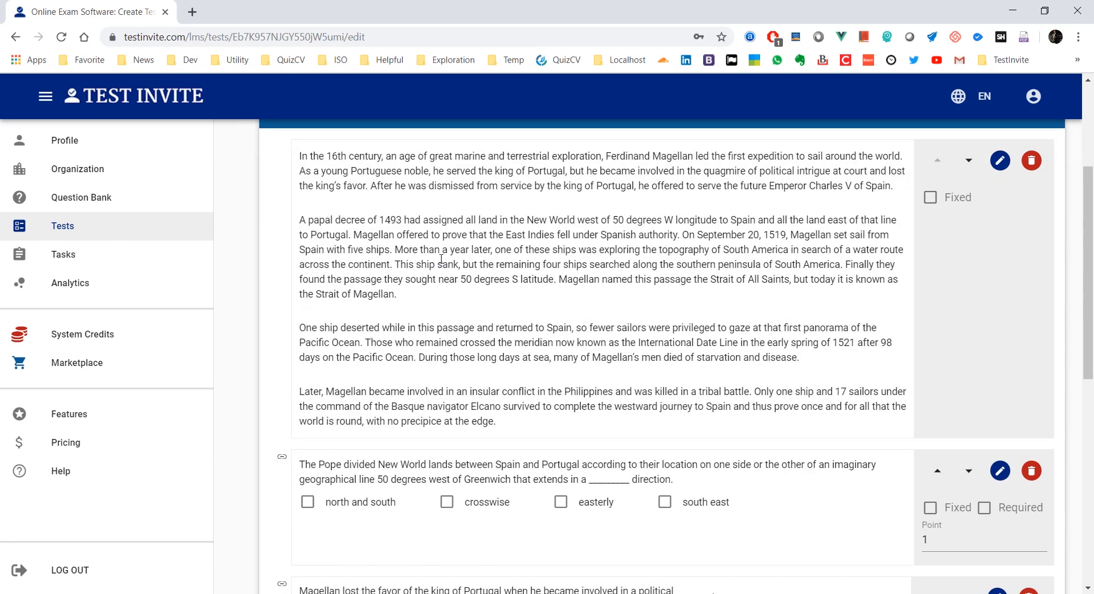
scroll(441, 259, down, 3)
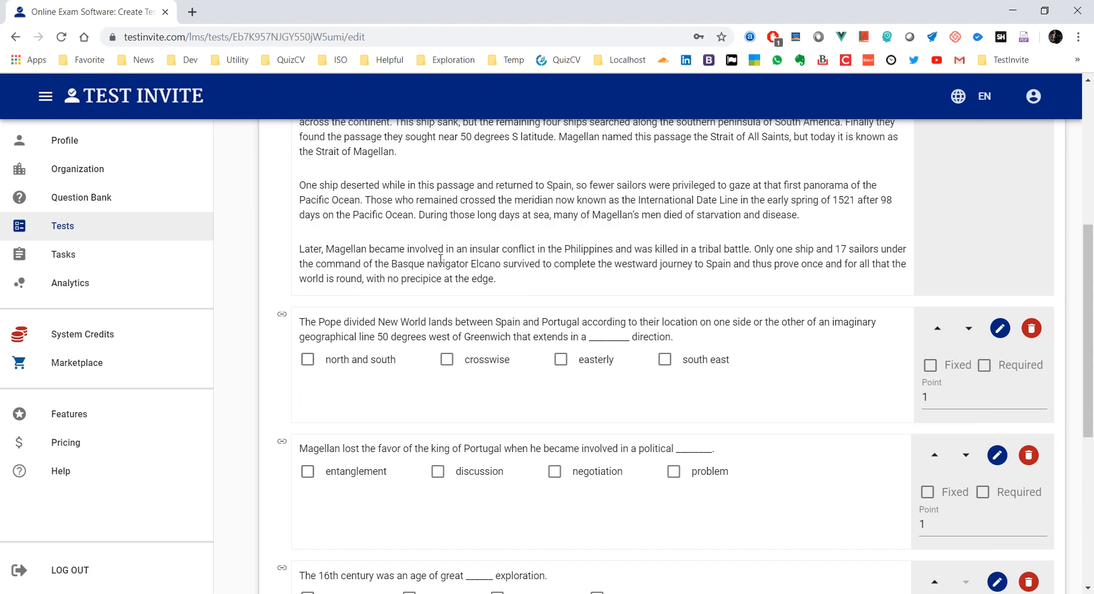
scroll(441, 274, down, 1)
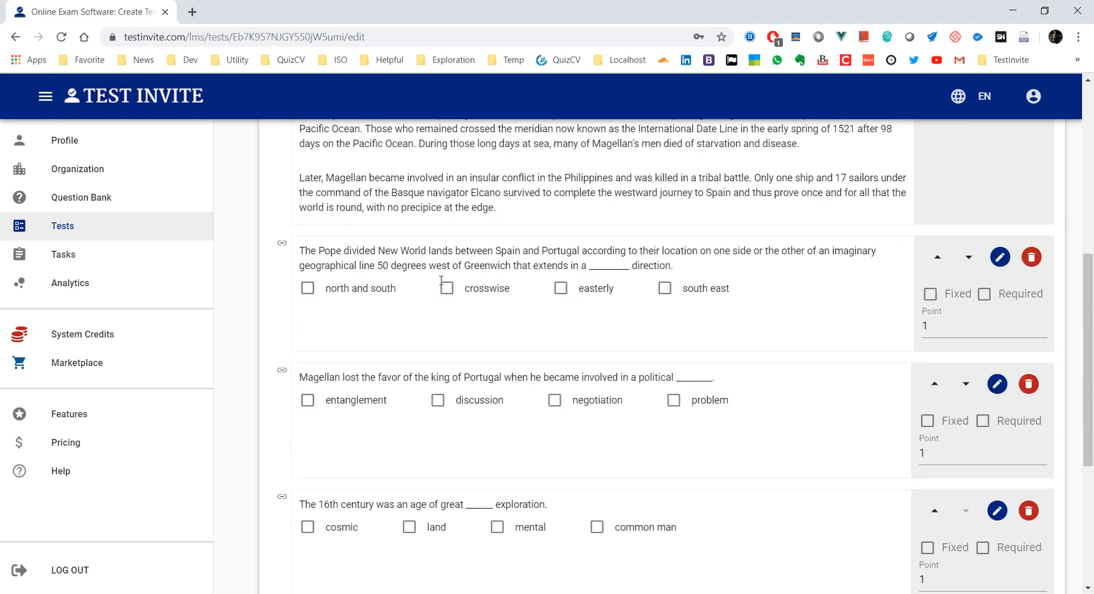
scroll(437, 273, up, 3)
scroll(416, 388, down, 3)
scroll(413, 484, down, 2)
scroll(422, 467, up, 4)
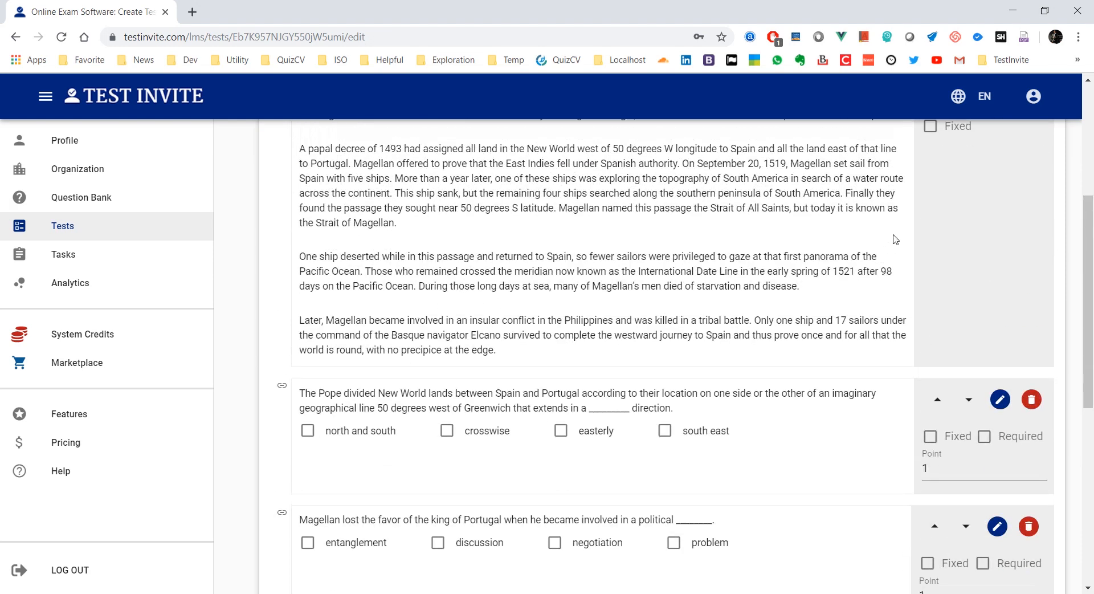
scroll(895, 238, up, 5)
click(1010, 242)
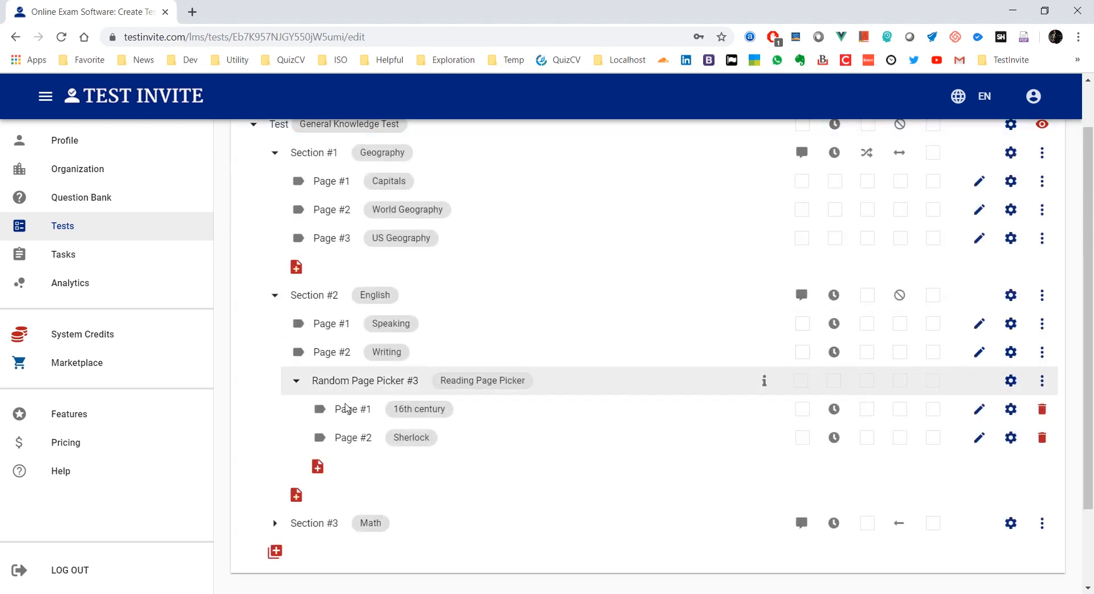
Collapse the Reading Page Picker and inspect the settings and selected questions of the Math section's Algebra Page Builder
click(298, 382)
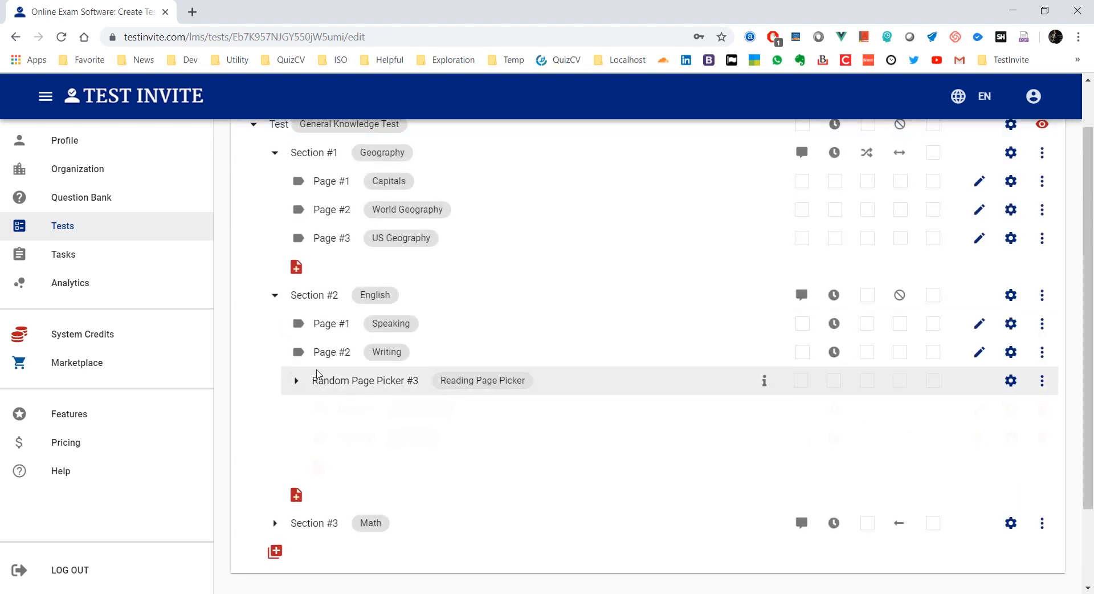
click(274, 438)
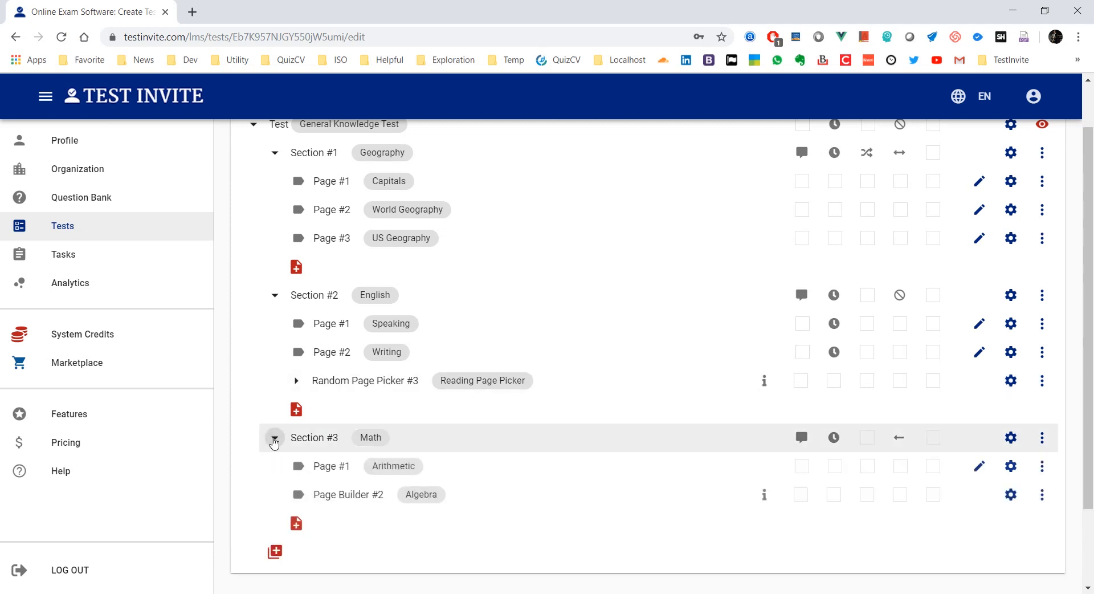
scroll(295, 434, down, 2)
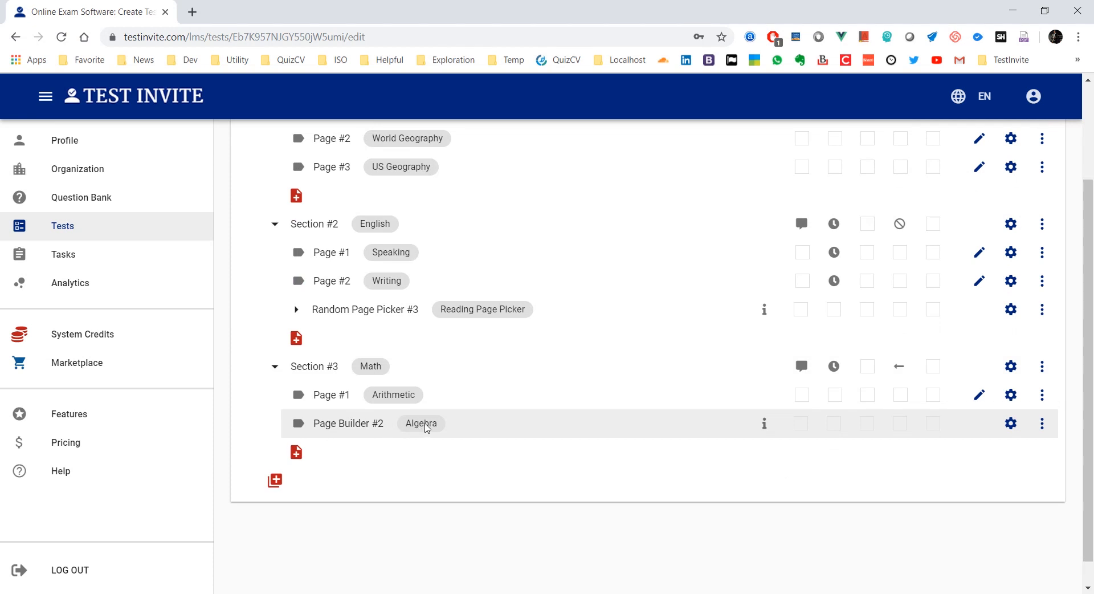
drag(315, 423, 384, 424)
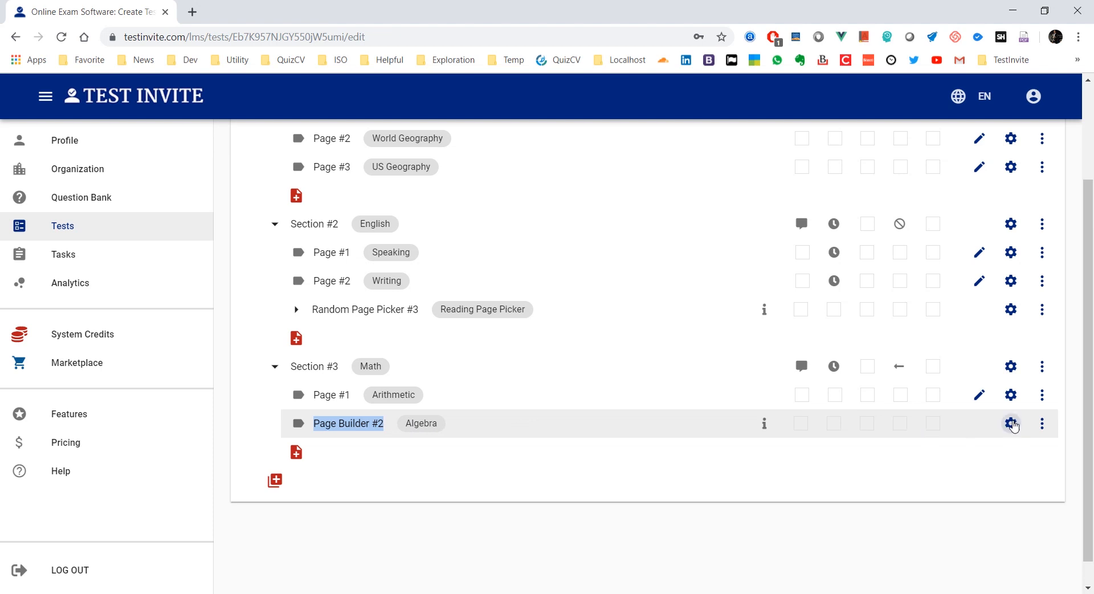
click(1011, 424)
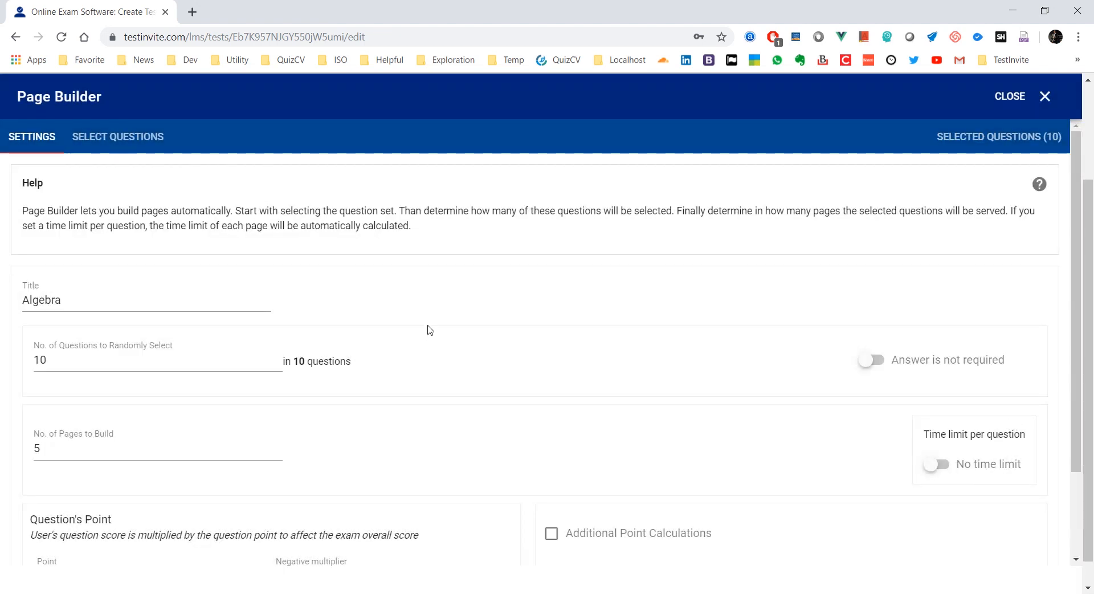
click(958, 138)
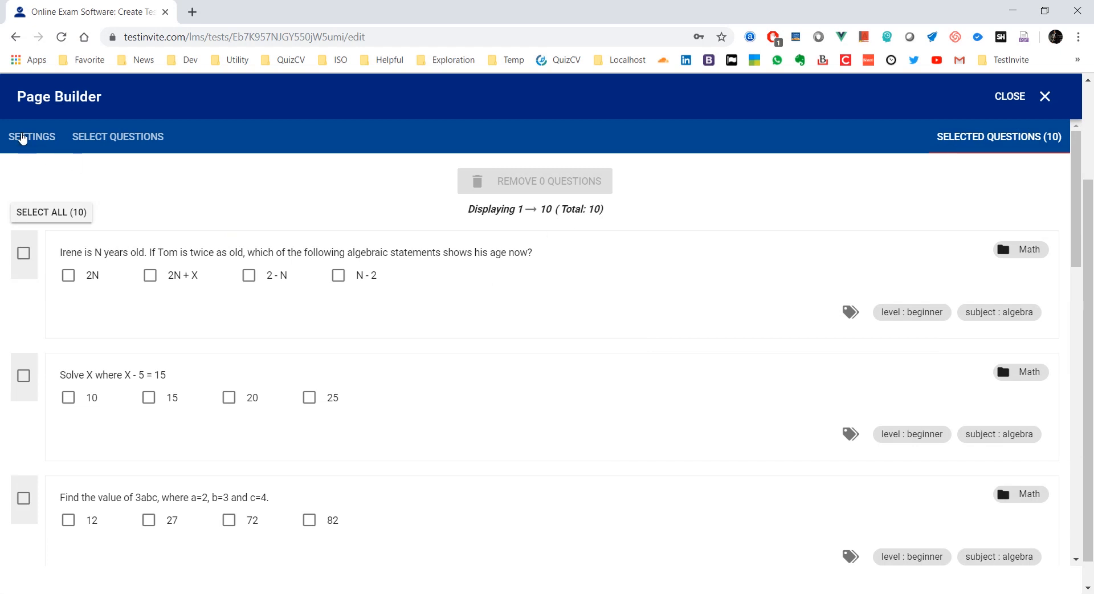
Review the Algebra Page Builder's settings, focusing on the number of questions to select and pages to build, and close it without saving
click(26, 136)
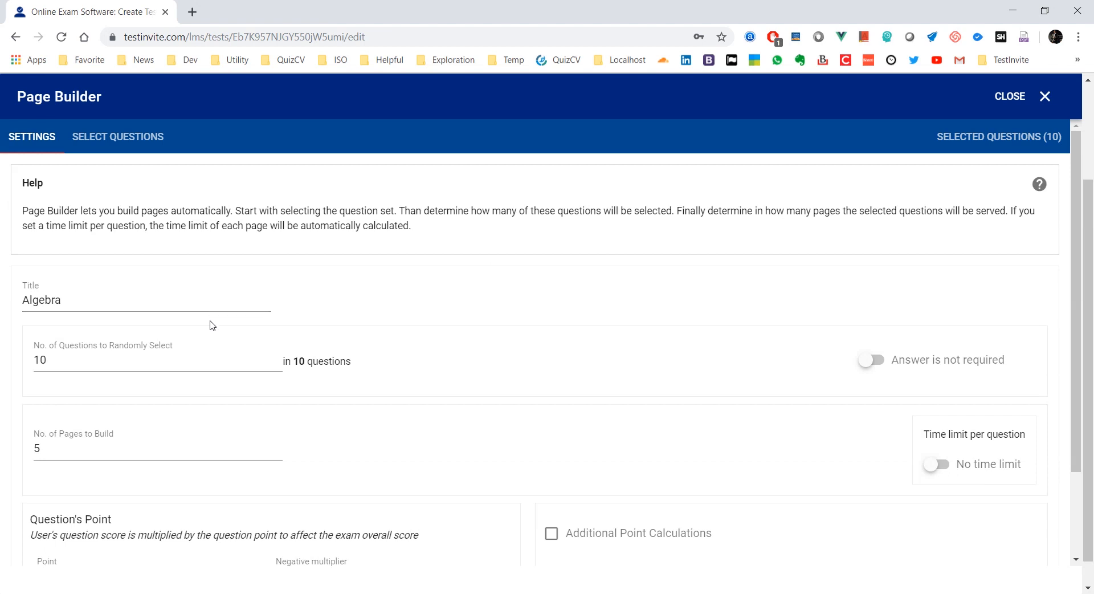
click(207, 361)
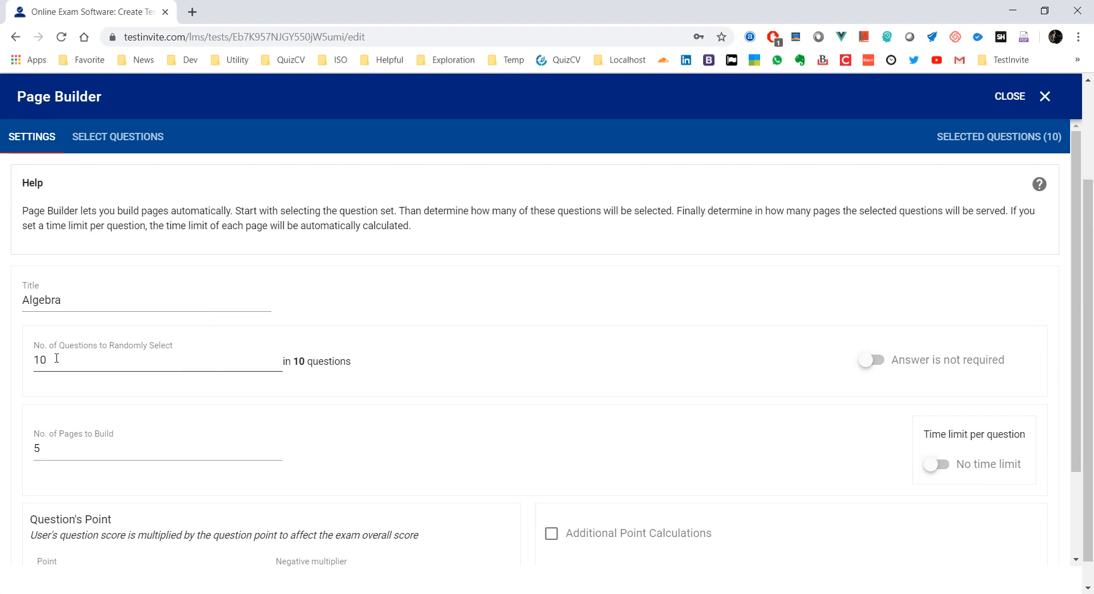
drag(56, 357, 35, 358)
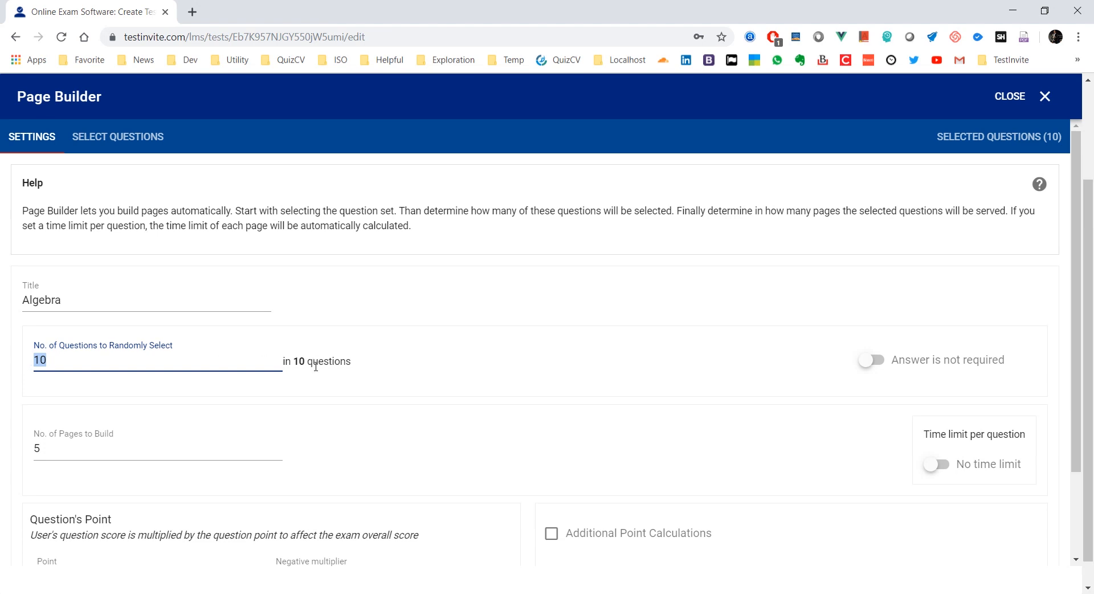
click(128, 401)
scroll(126, 405, down, 1)
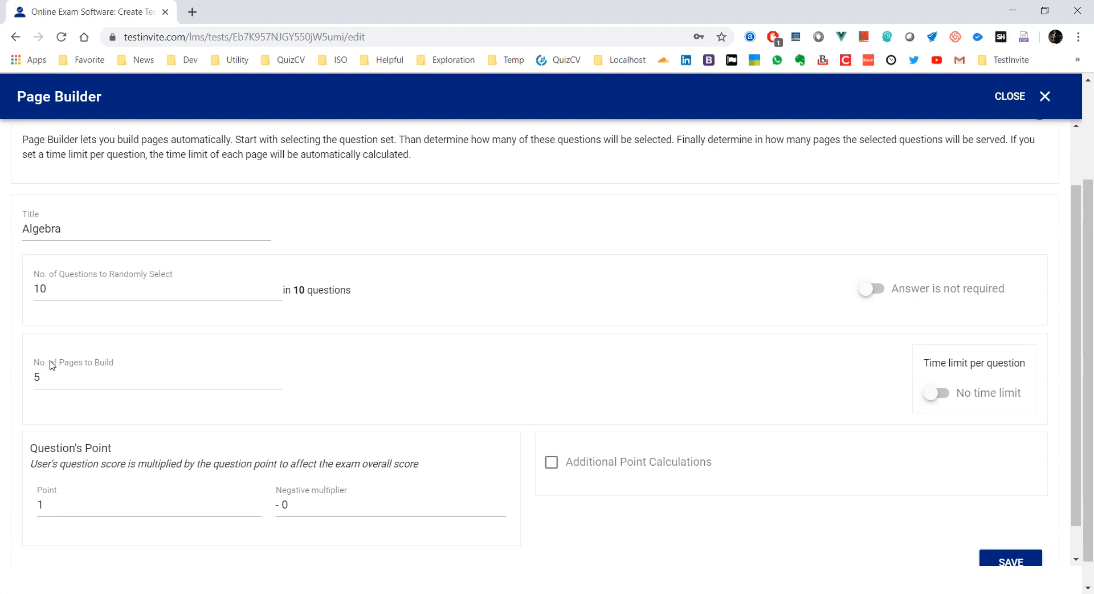
click(130, 366)
click(61, 405)
click(38, 288)
click(41, 287)
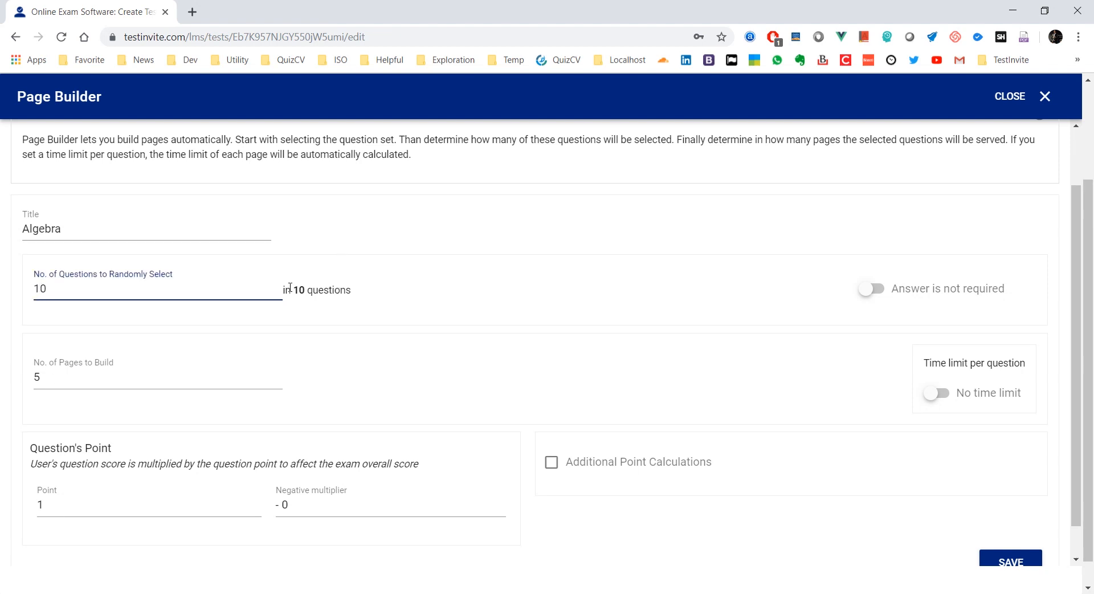
drag(296, 290, 375, 295)
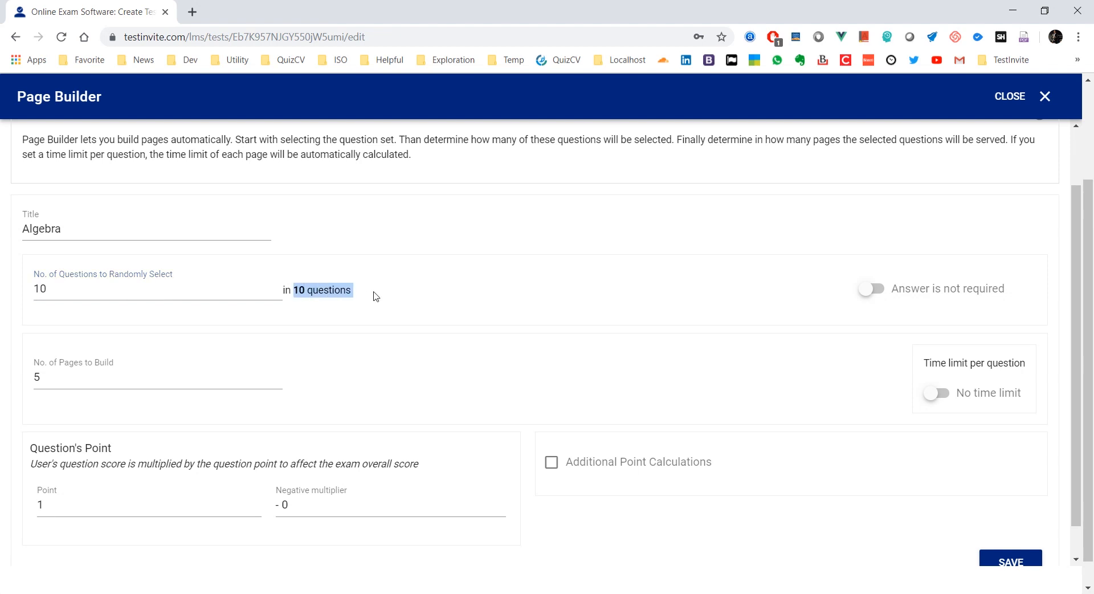
click(375, 296)
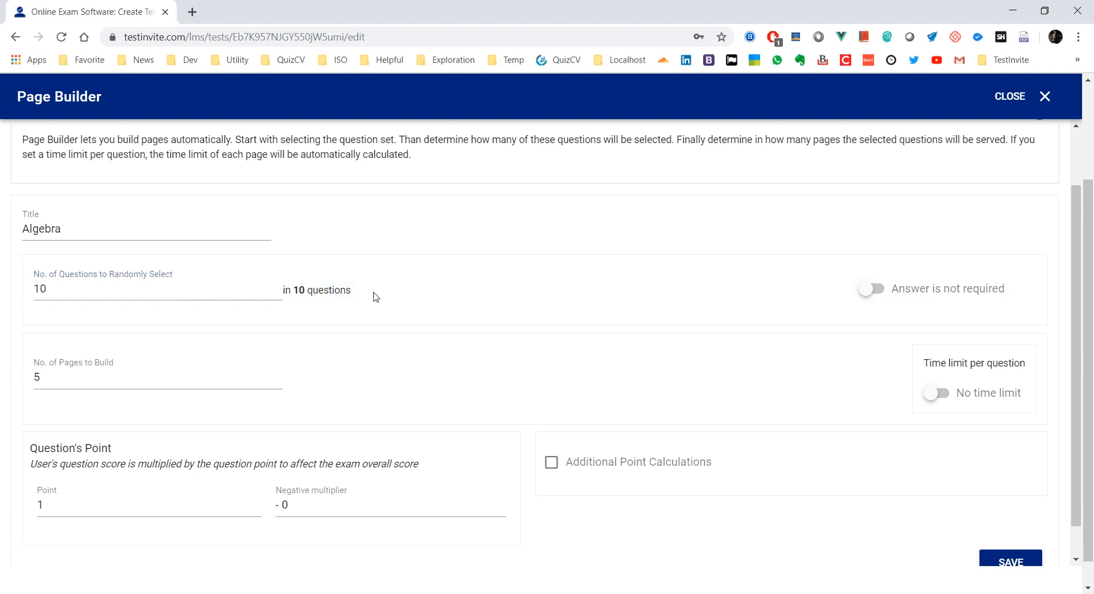
click(1008, 106)
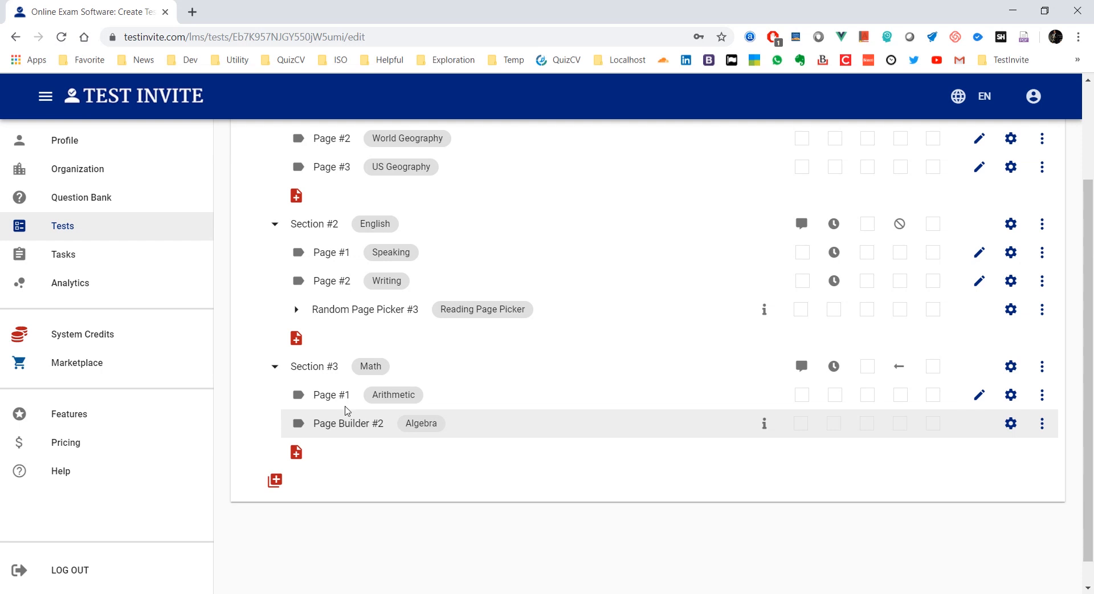
Open the General Knowledge Test preview, inspect the test timer and section title, and start the timed Geography section
scroll(343, 416, up, 3)
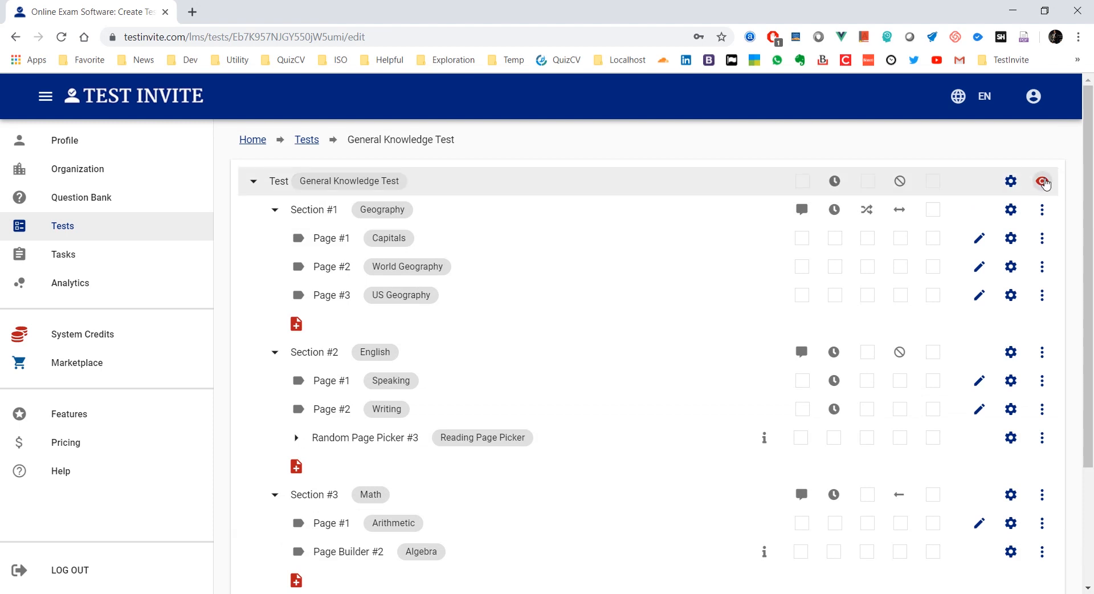
click(1042, 181)
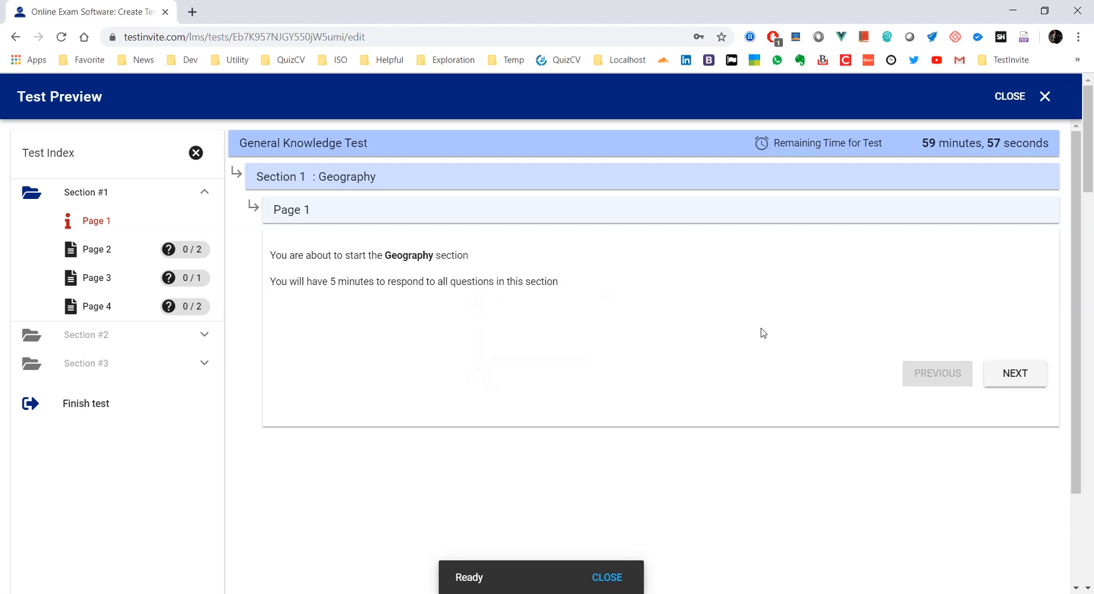
drag(920, 143, 1054, 146)
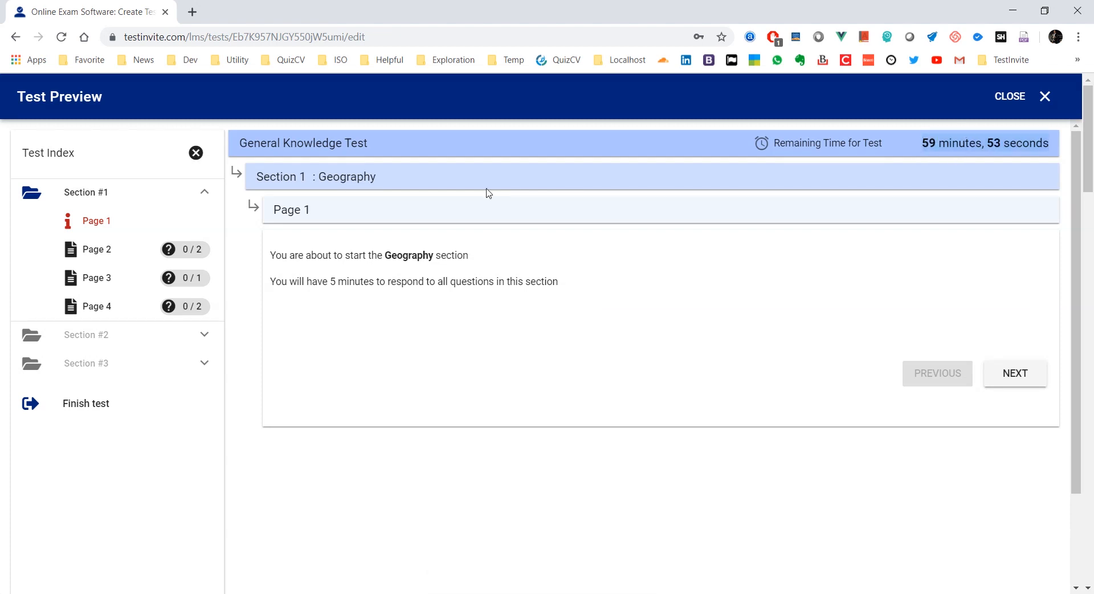
click(258, 172)
drag(258, 173, 408, 179)
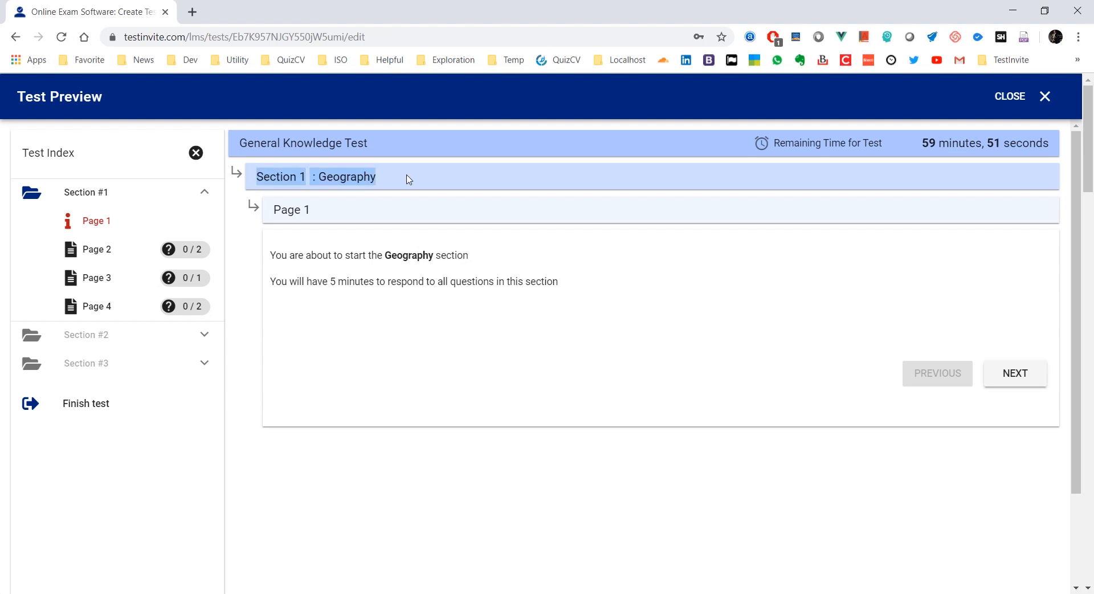
click(570, 241)
click(1010, 373)
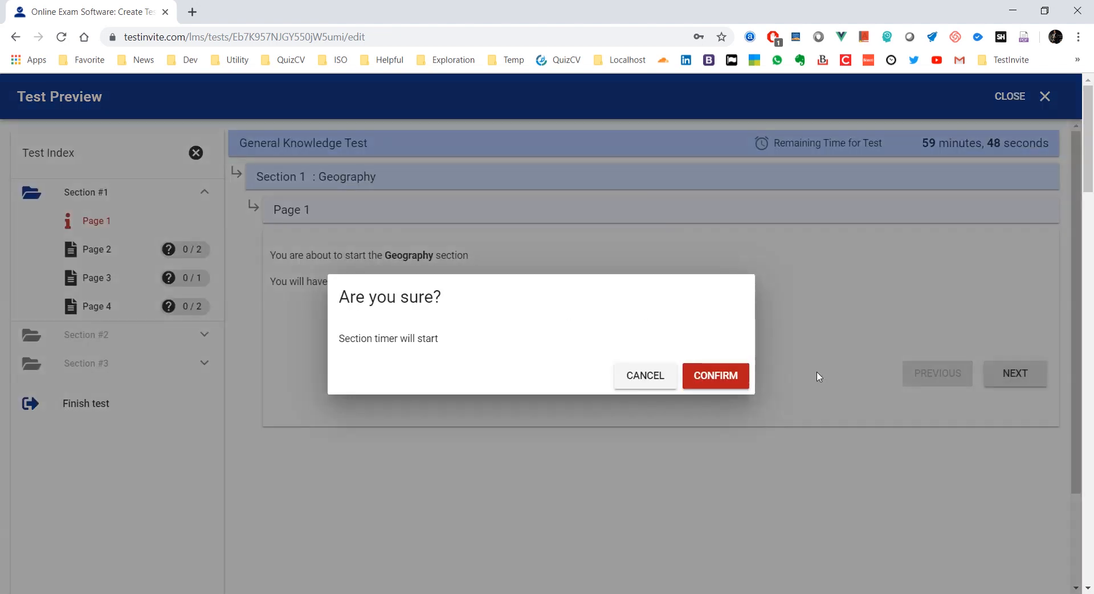
click(699, 373)
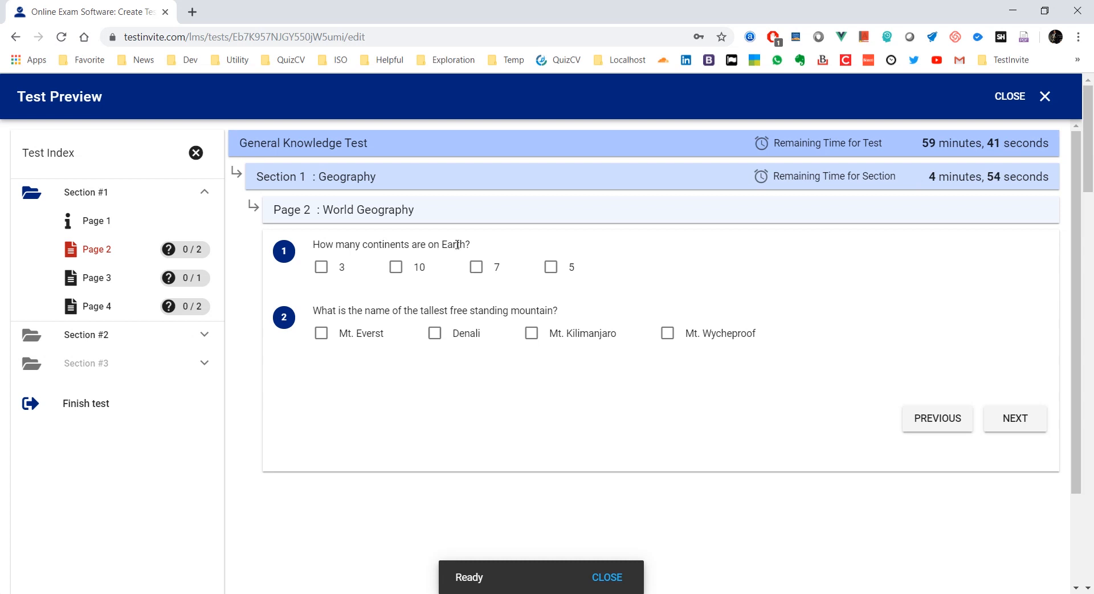
Answer the World Geography questions with 7 continents and Denali, and the US Geography question with 50 states
click(476, 268)
click(434, 332)
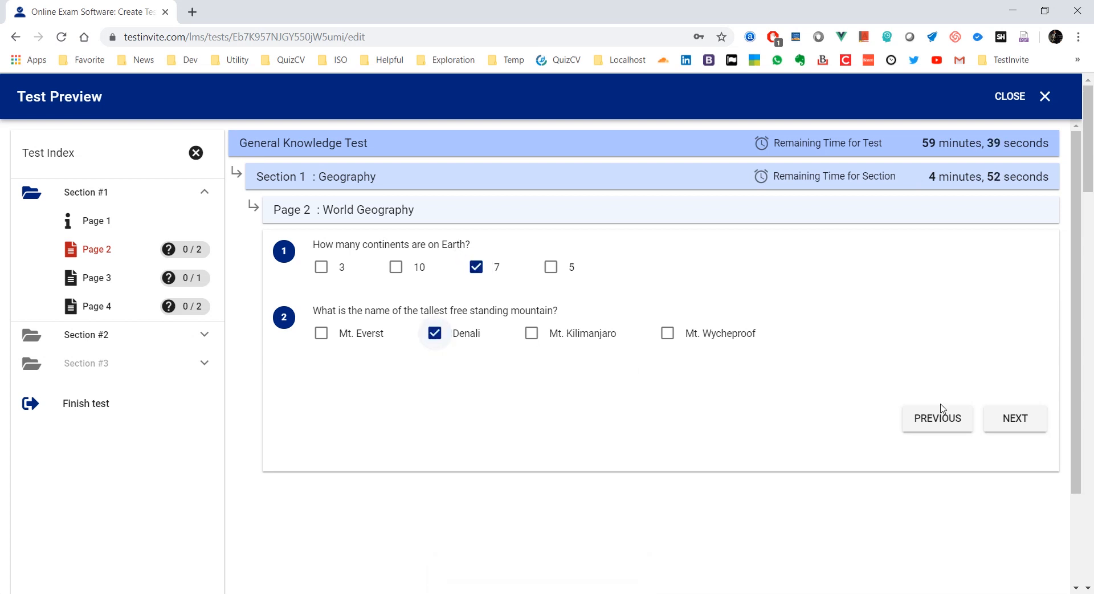
click(1014, 417)
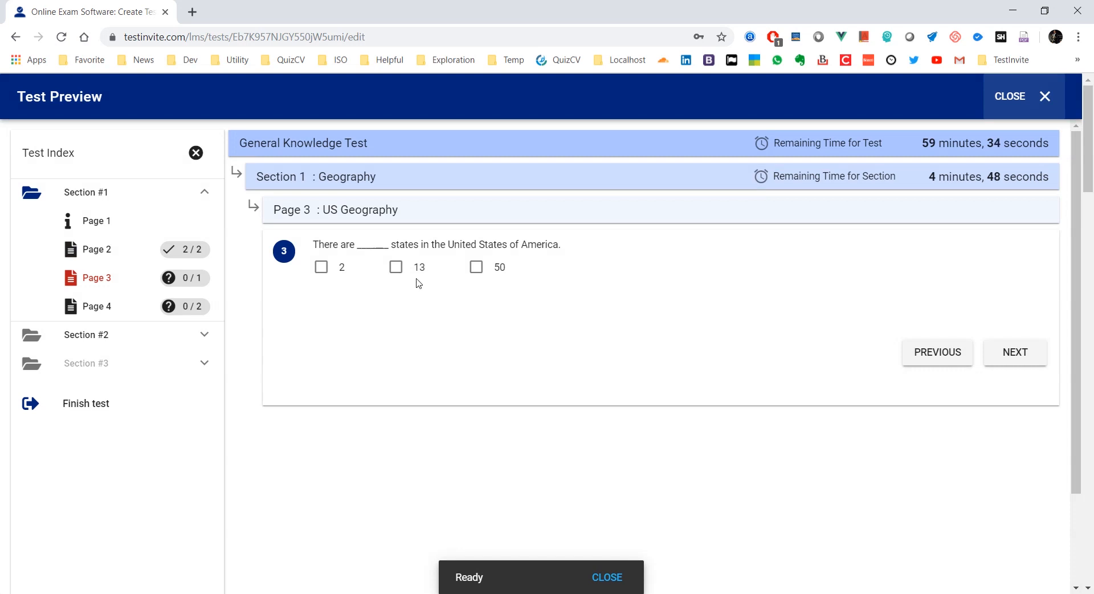
click(396, 267)
click(475, 267)
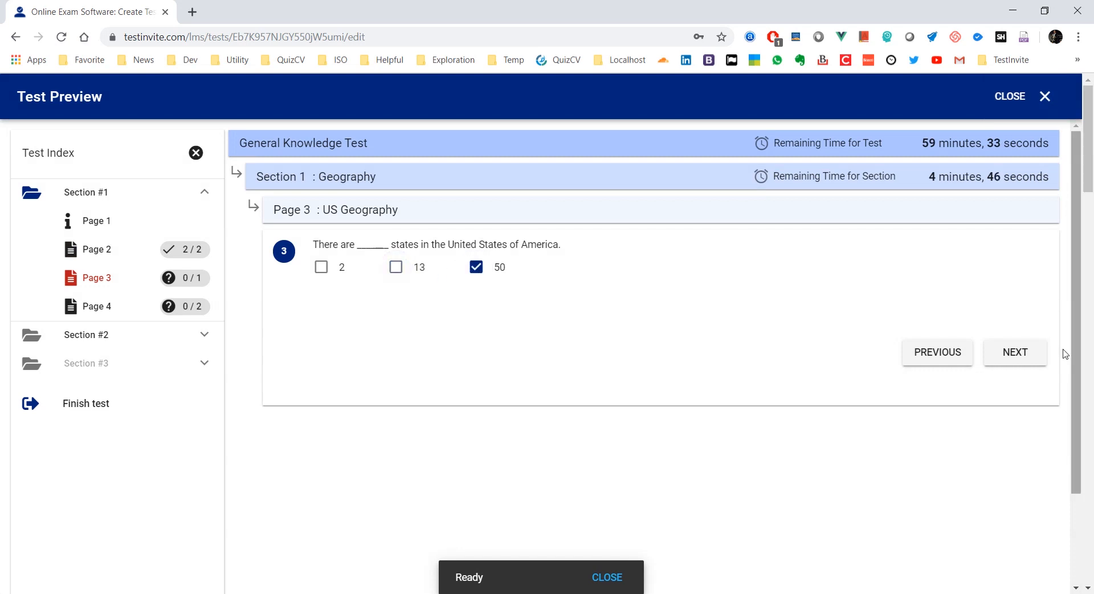
Advance to the Capitals page, revisit the World Geography page through the test index, and return to Capitals
click(1032, 351)
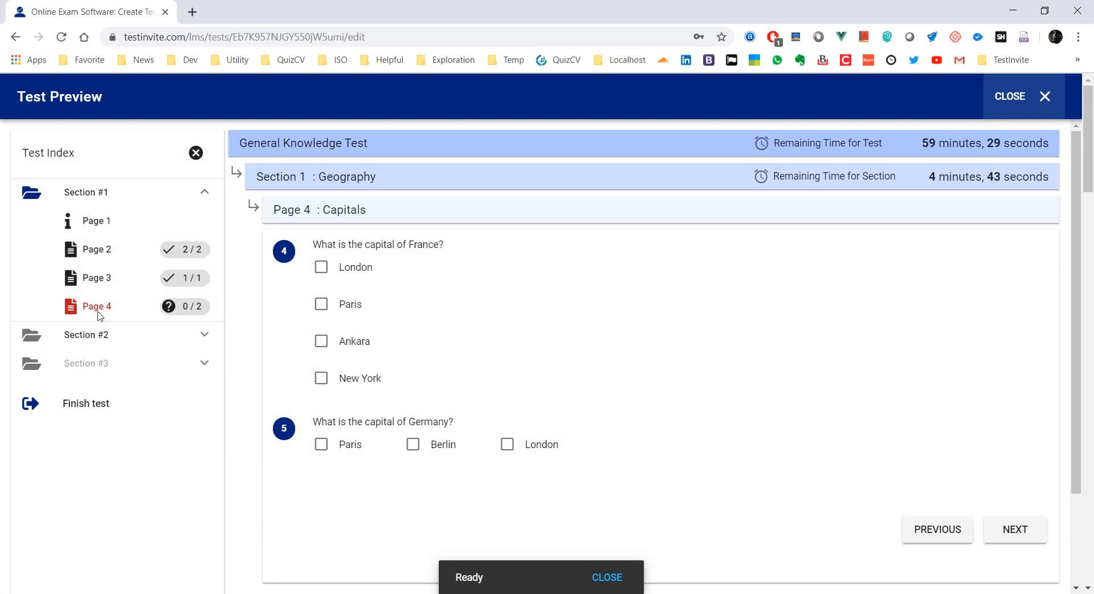
click(86, 261)
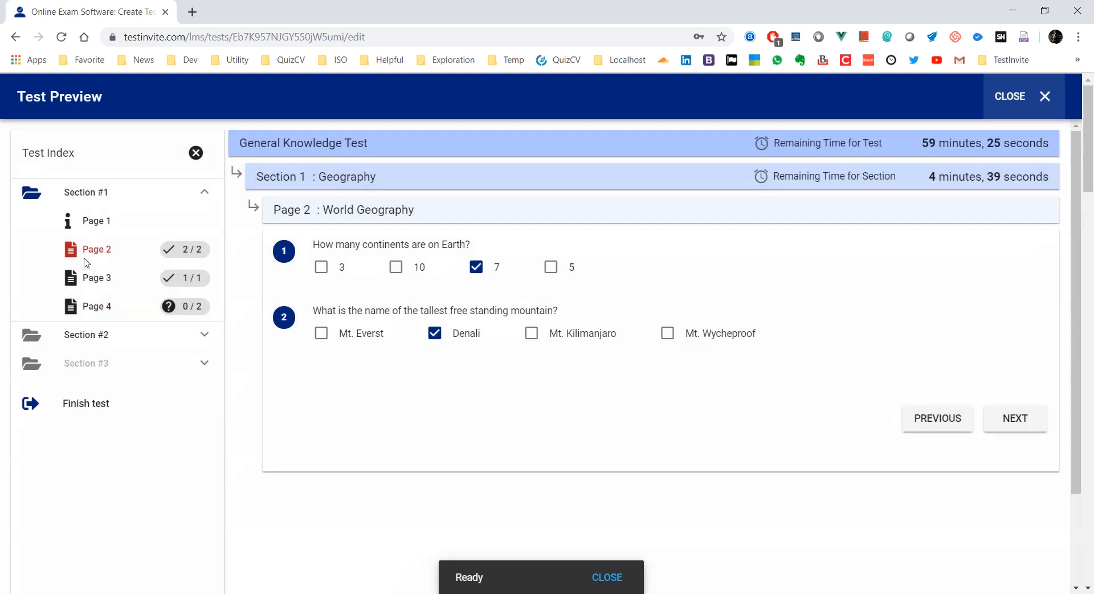
click(93, 310)
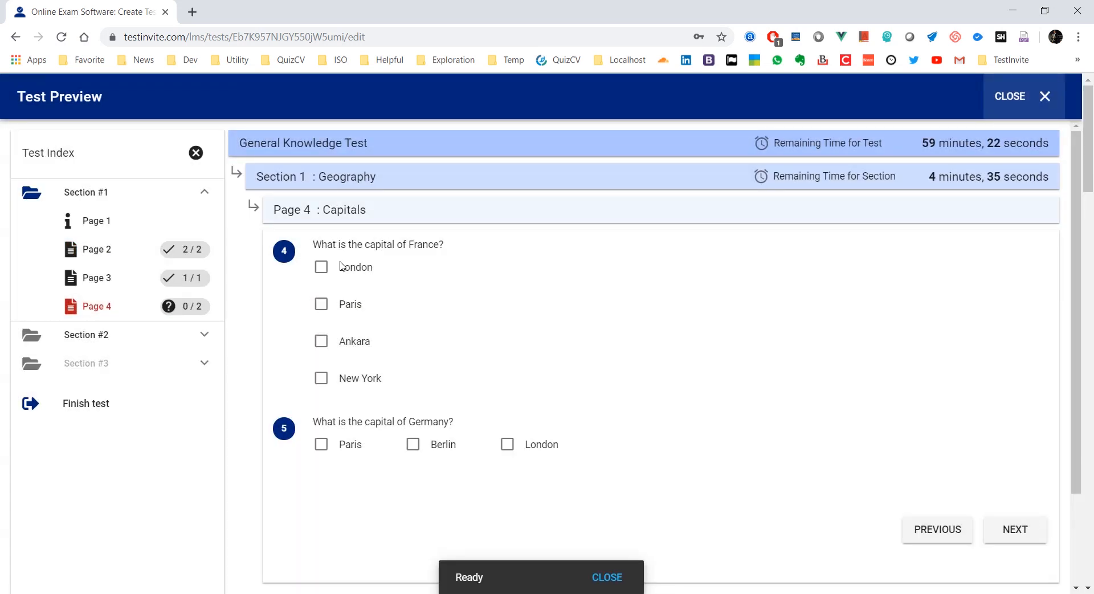
Answer the Capitals questions with Paris for France and Berlin for Germany, and proceed to the English section
click(321, 304)
click(432, 450)
scroll(626, 433, down, 2)
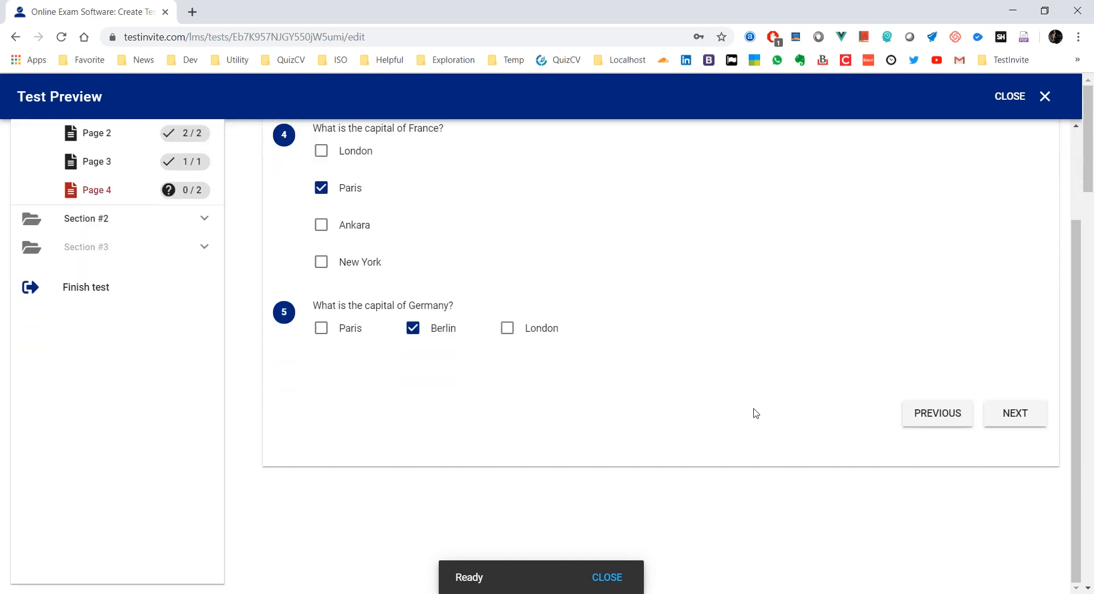
click(1036, 418)
click(724, 385)
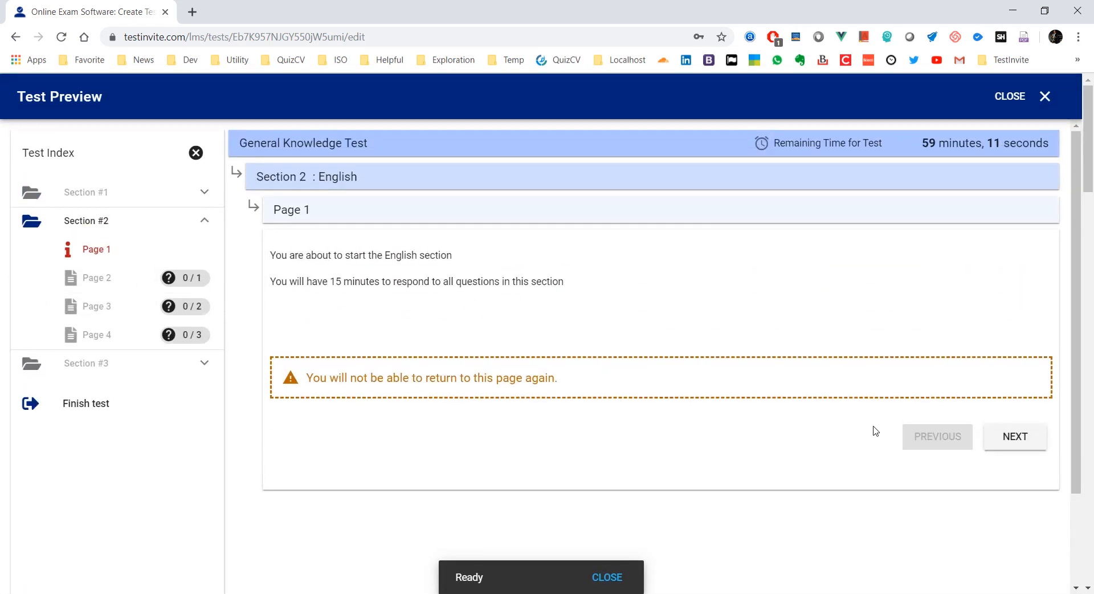
Start the timed English section and examine the Speaking page's prompt and its remaining page time
click(1017, 437)
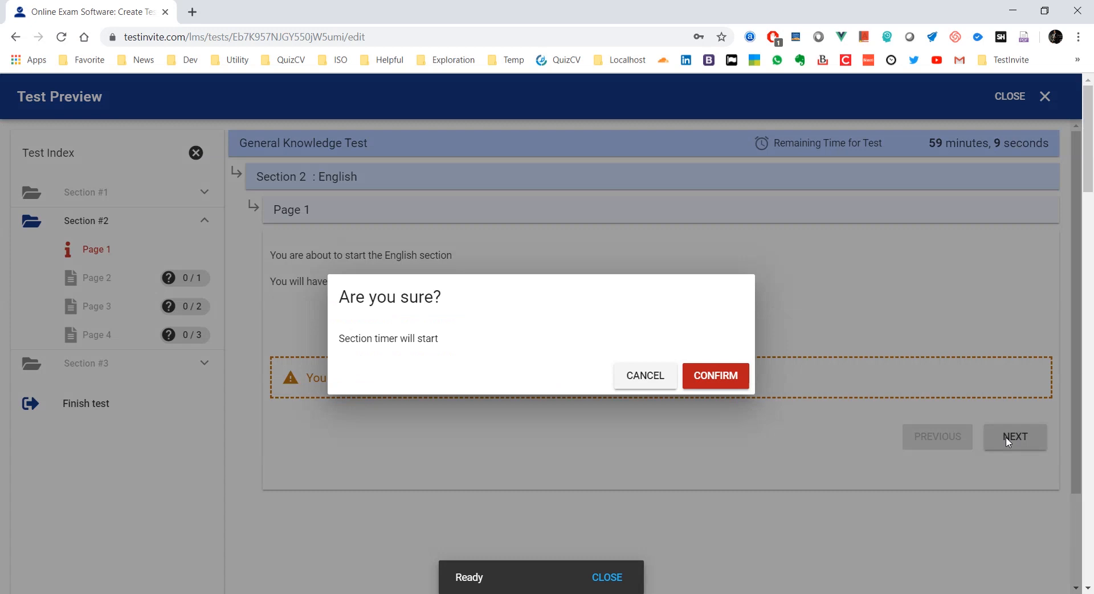
click(714, 382)
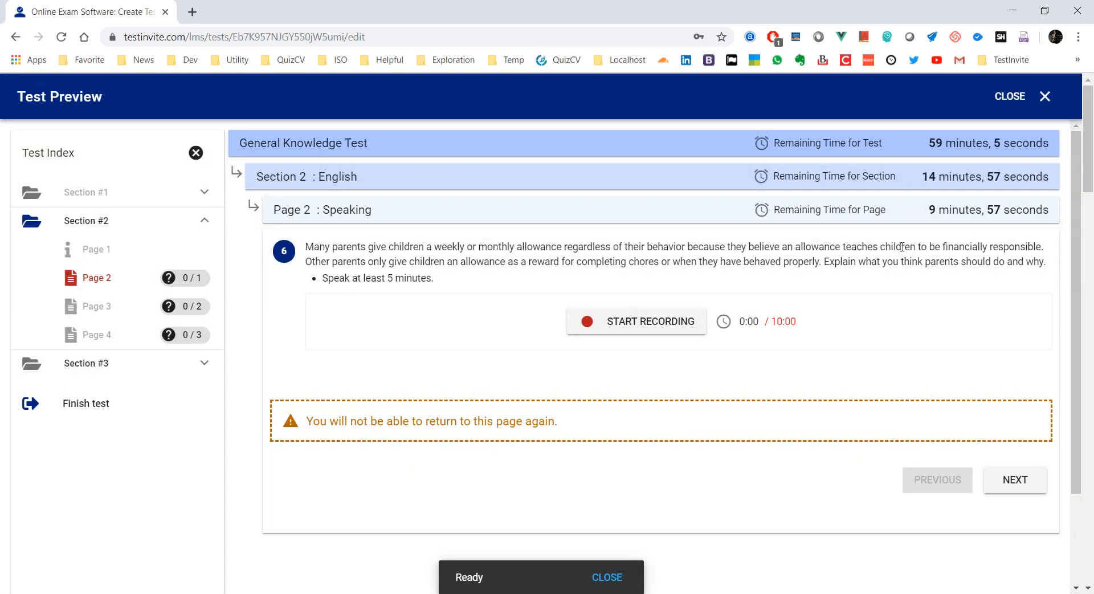
drag(928, 213, 1060, 216)
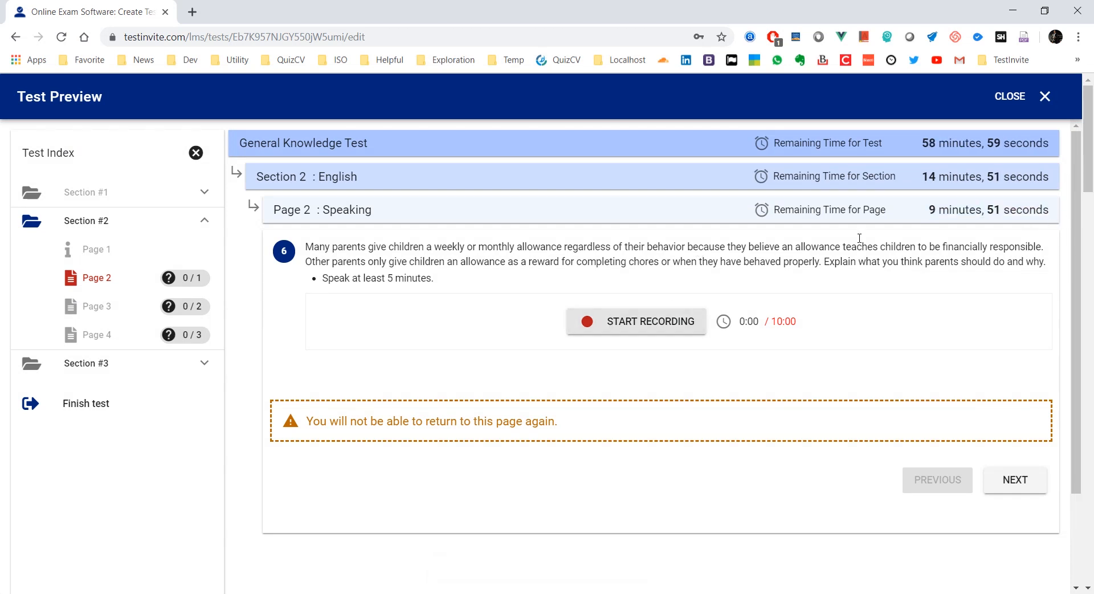
drag(930, 209, 1061, 216)
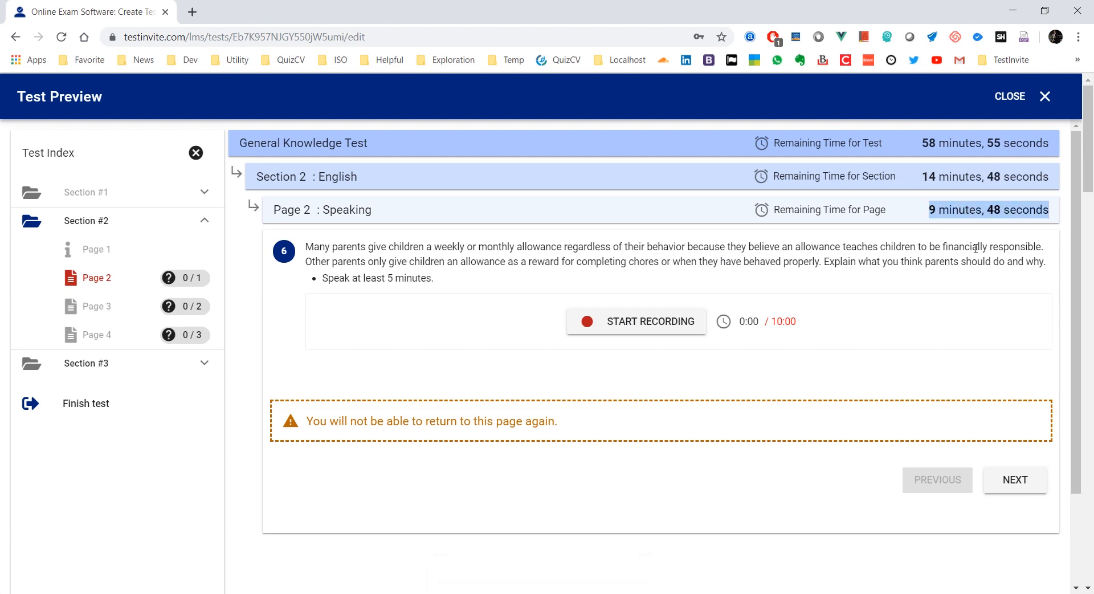
click(786, 266)
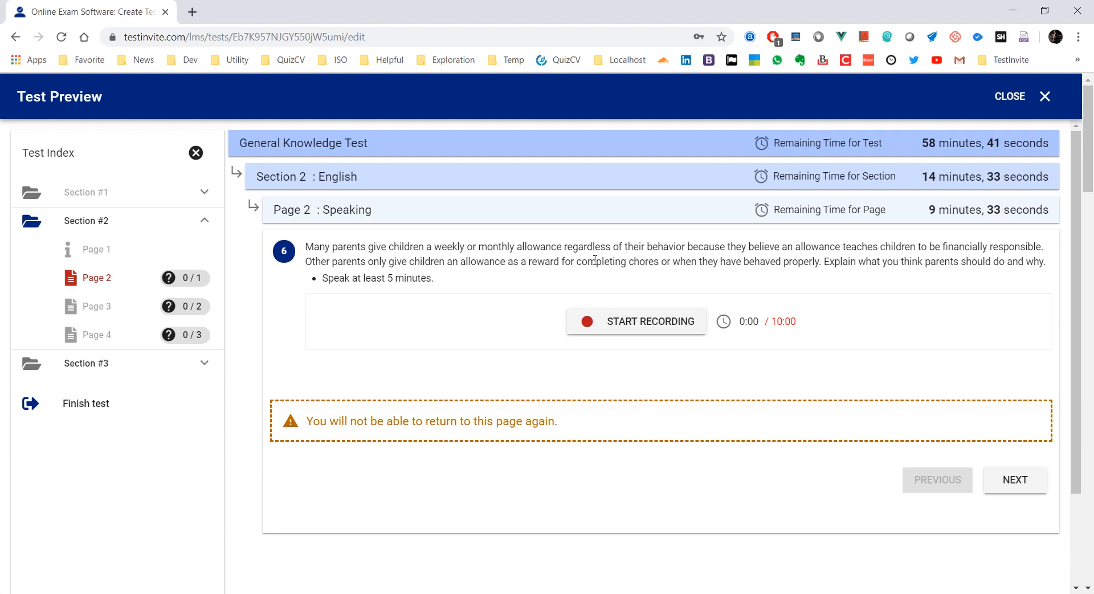
Continue past the Speaking page without recording an answer and review the two essay questions on the Writing page
click(1014, 479)
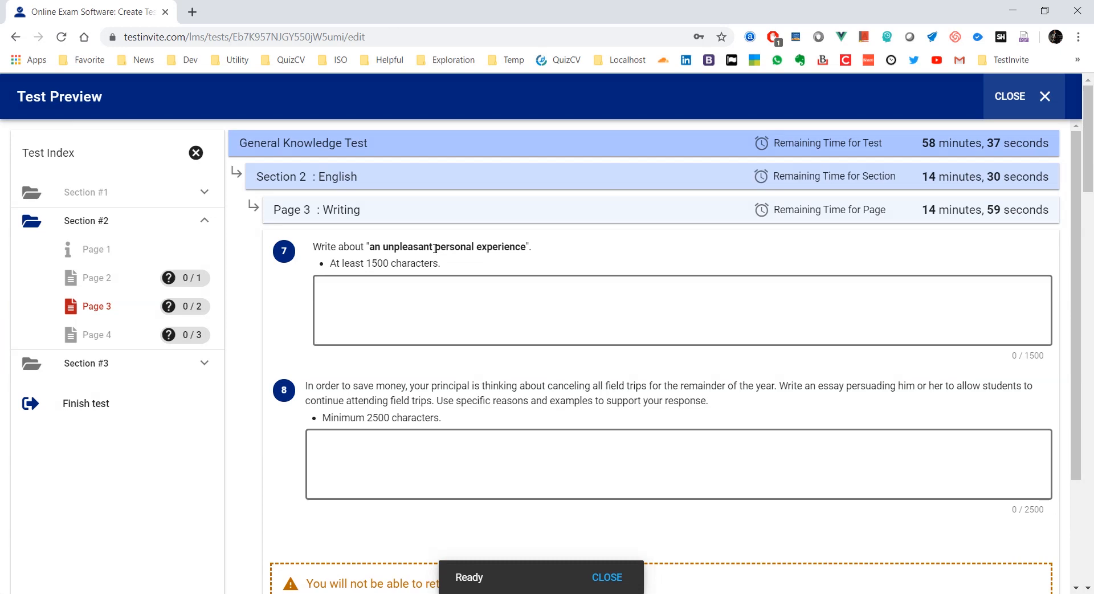
scroll(450, 300, down, 2)
scroll(450, 301, down, 1)
scroll(420, 243, up, 3)
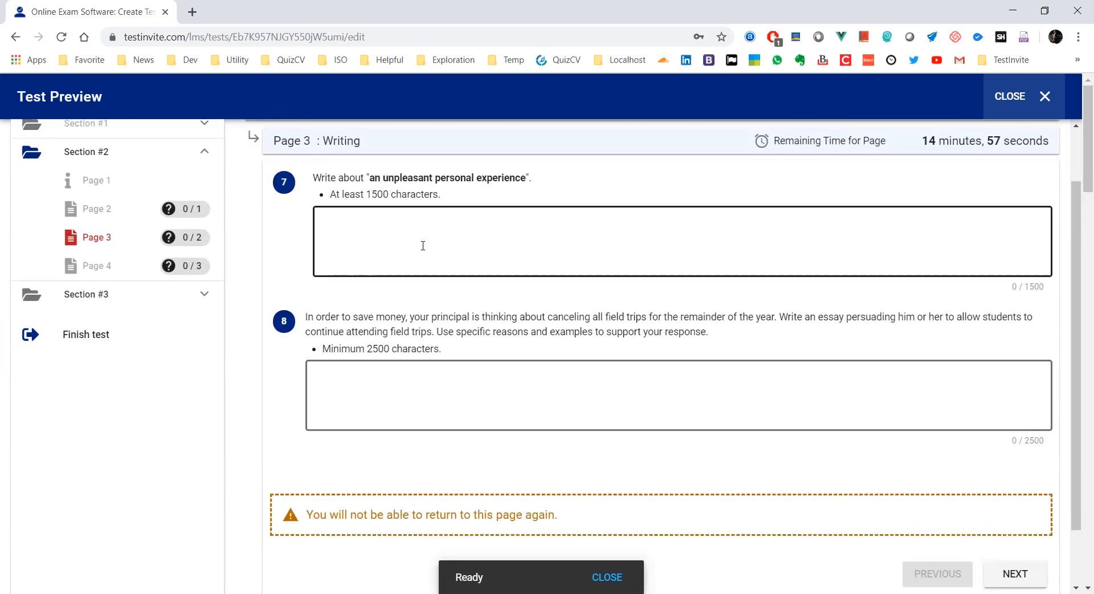
scroll(691, 398, down, 3)
Leave the Writing questions blank, continue to the Sherlock reading page, and review its title, passage and related questions
click(1015, 506)
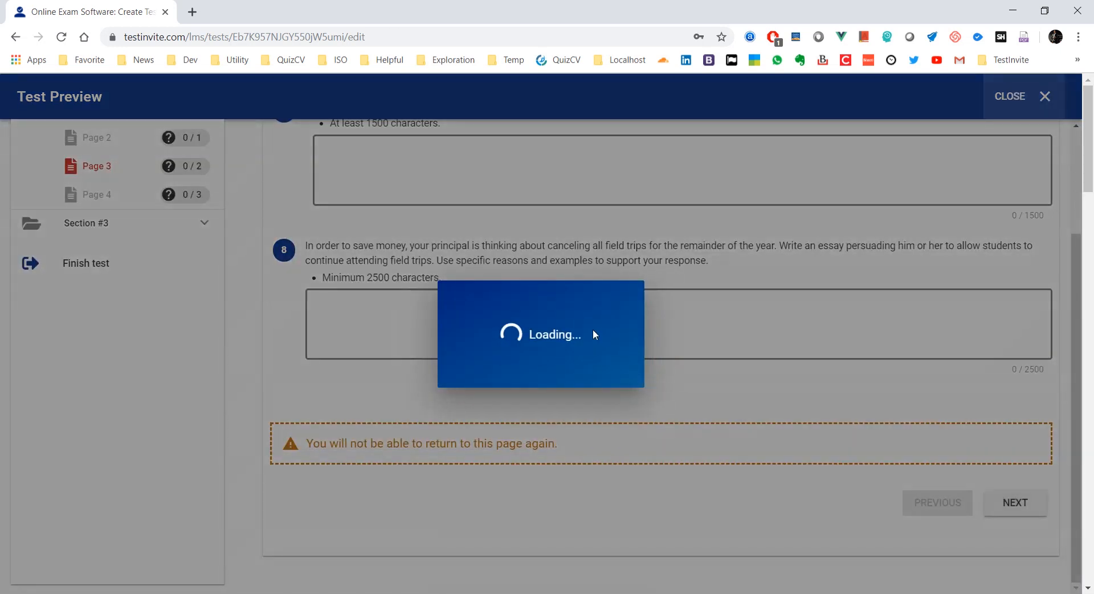
scroll(446, 323, down, 1)
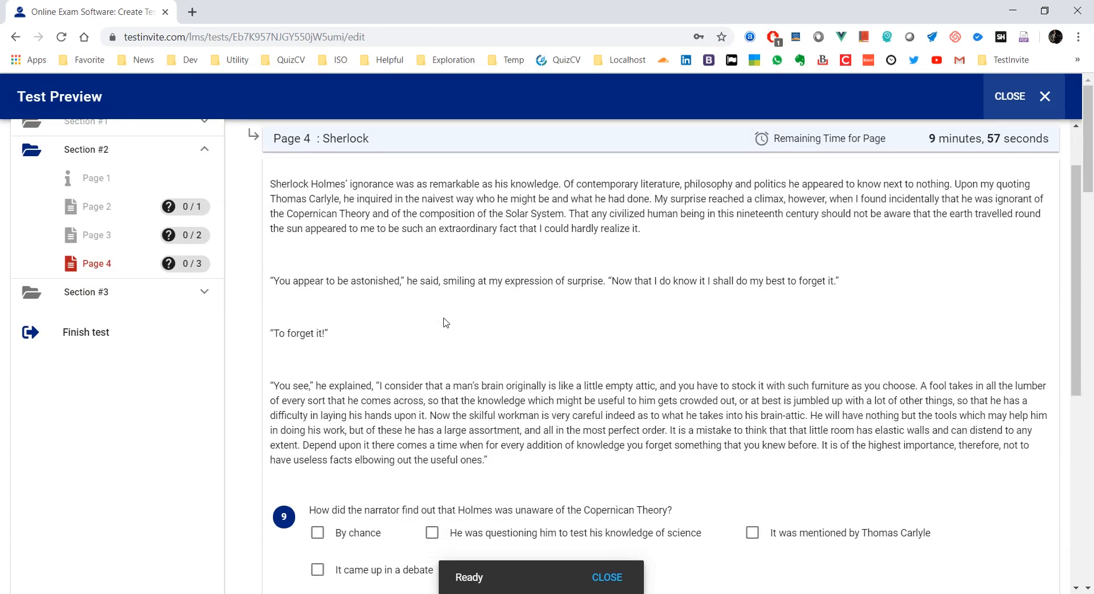
scroll(446, 322, down, 5)
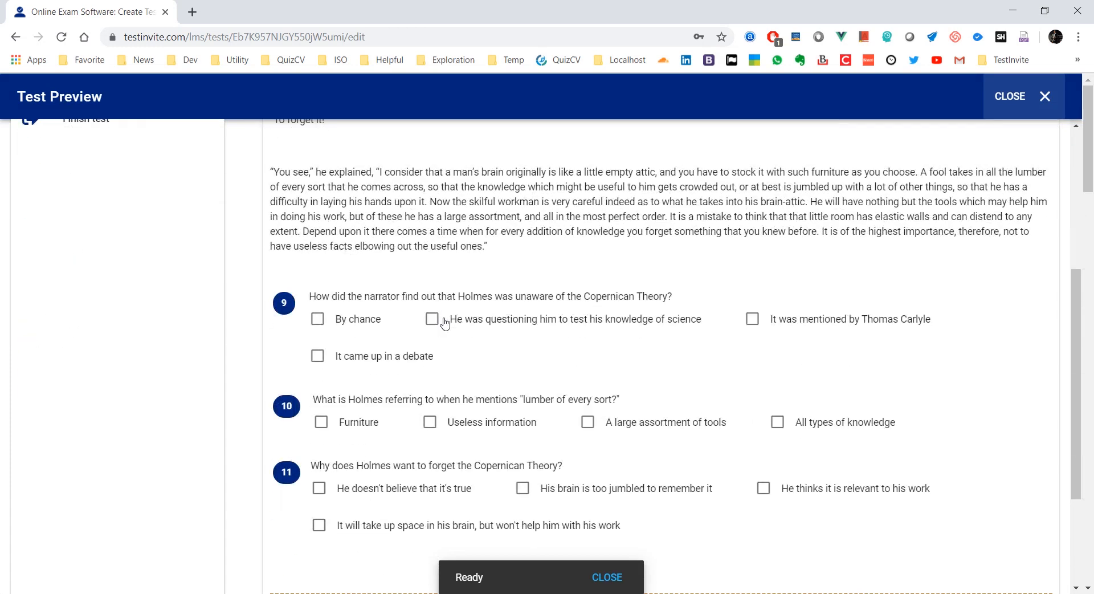
scroll(444, 317, up, 4)
scroll(444, 318, up, 2)
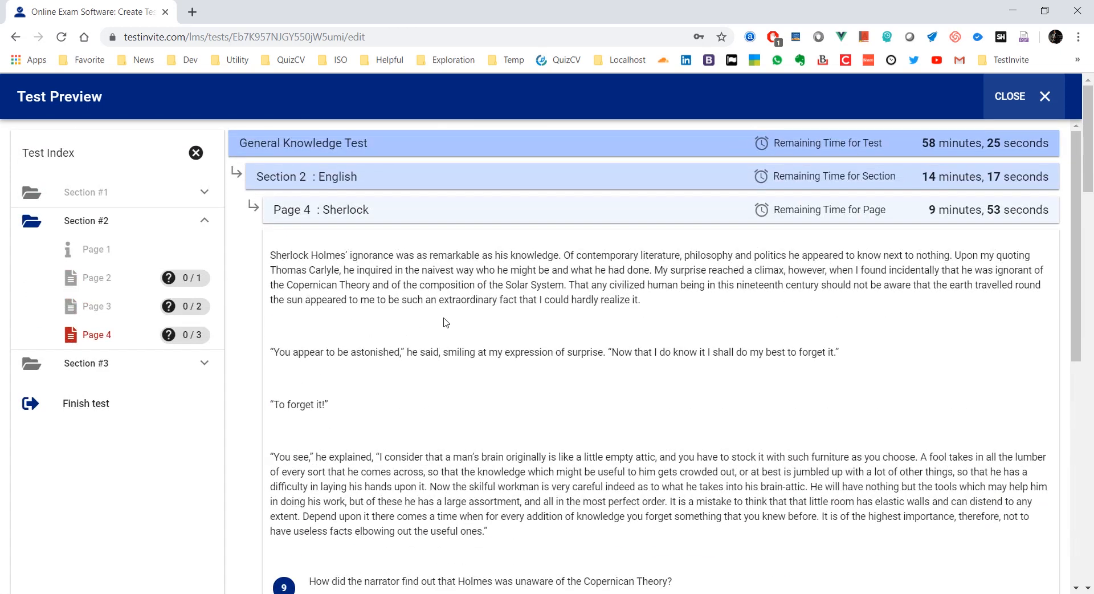
drag(323, 209, 397, 215)
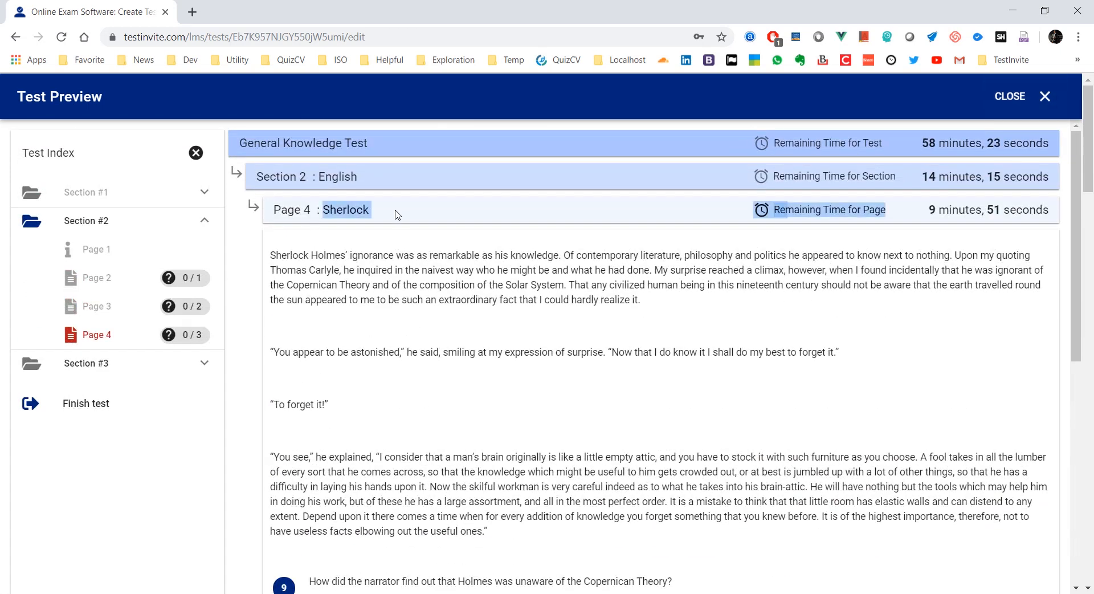
click(397, 215)
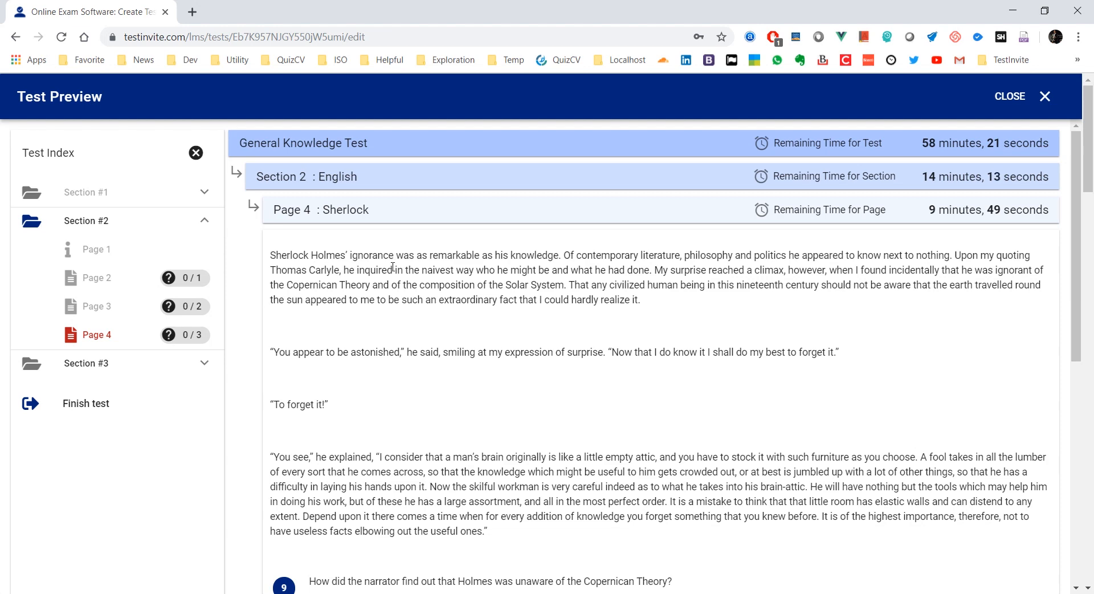
Answer the three Sherlock questions with "By chance", "Useless information" and "His brain is too jumbled to remember it"
scroll(359, 284, down, 3)
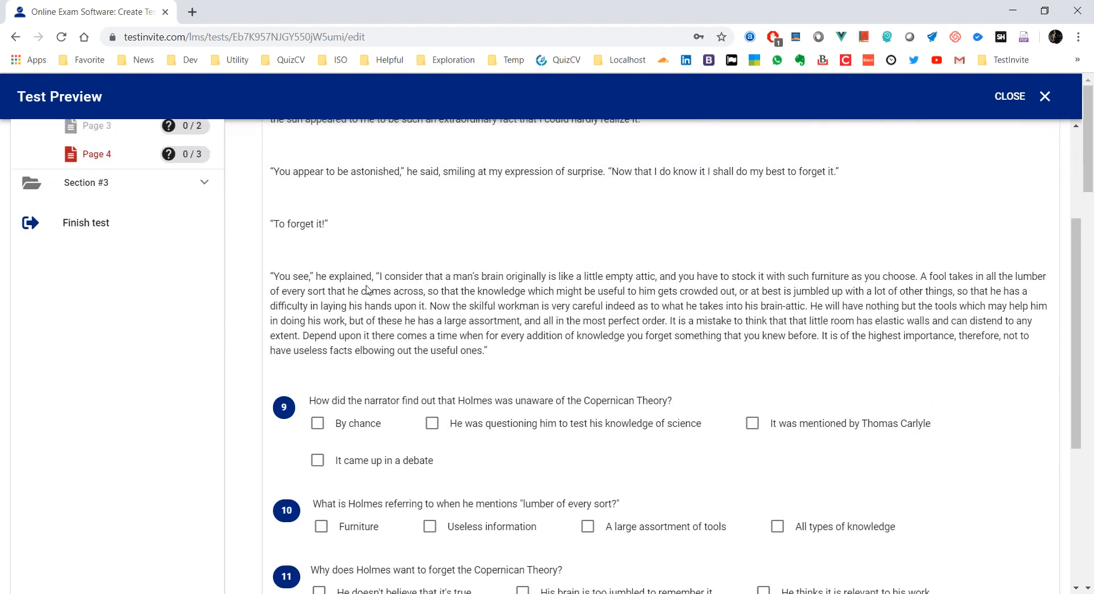
scroll(370, 319, up, 1)
scroll(382, 343, down, 4)
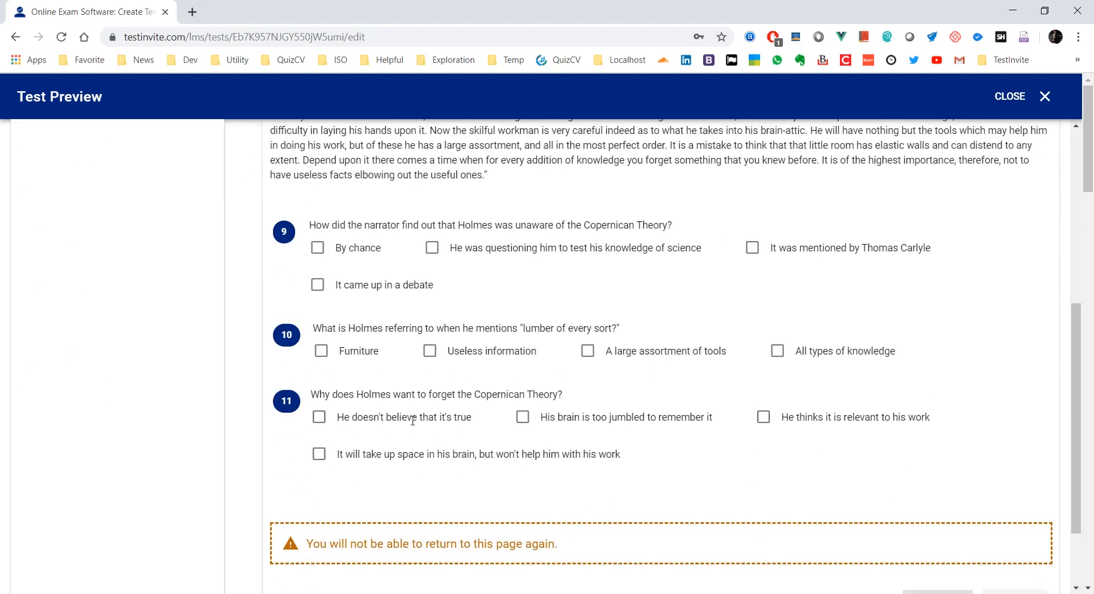
scroll(412, 421, down, 2)
scroll(414, 420, up, 7)
scroll(414, 417, down, 5)
click(317, 248)
click(430, 351)
click(522, 416)
Leave the English section before its time runs out and start the timed Math section
scroll(821, 452, down, 2)
click(1013, 504)
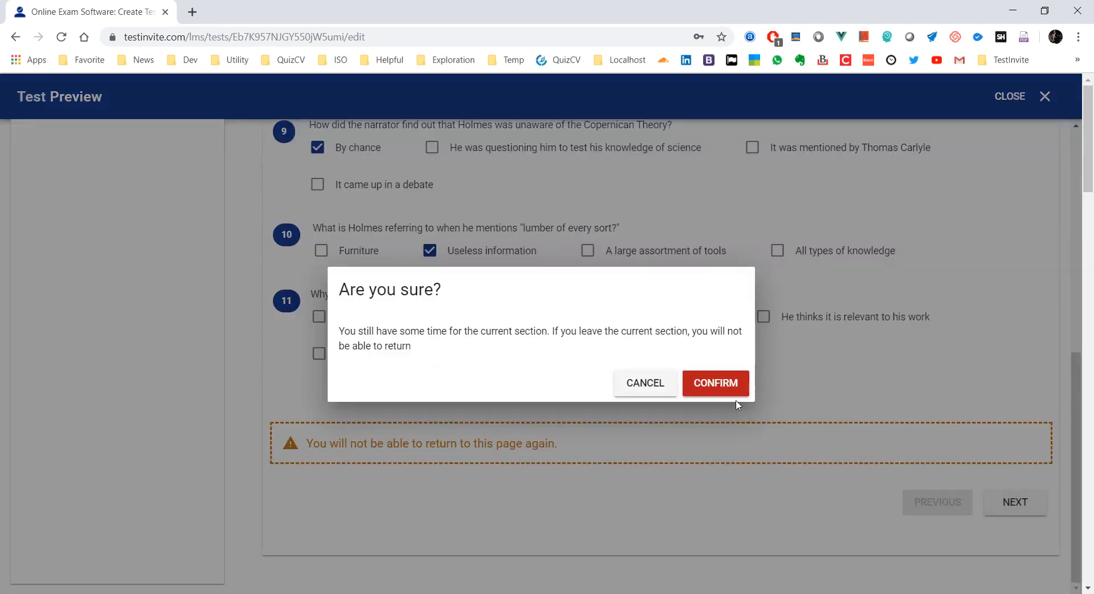
click(700, 391)
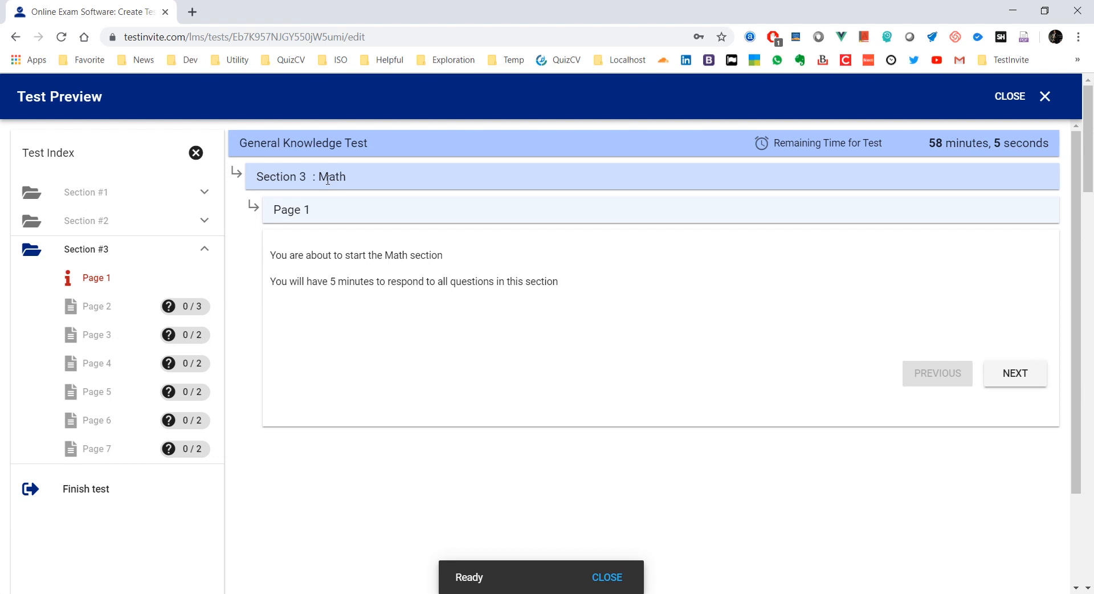
click(1026, 379)
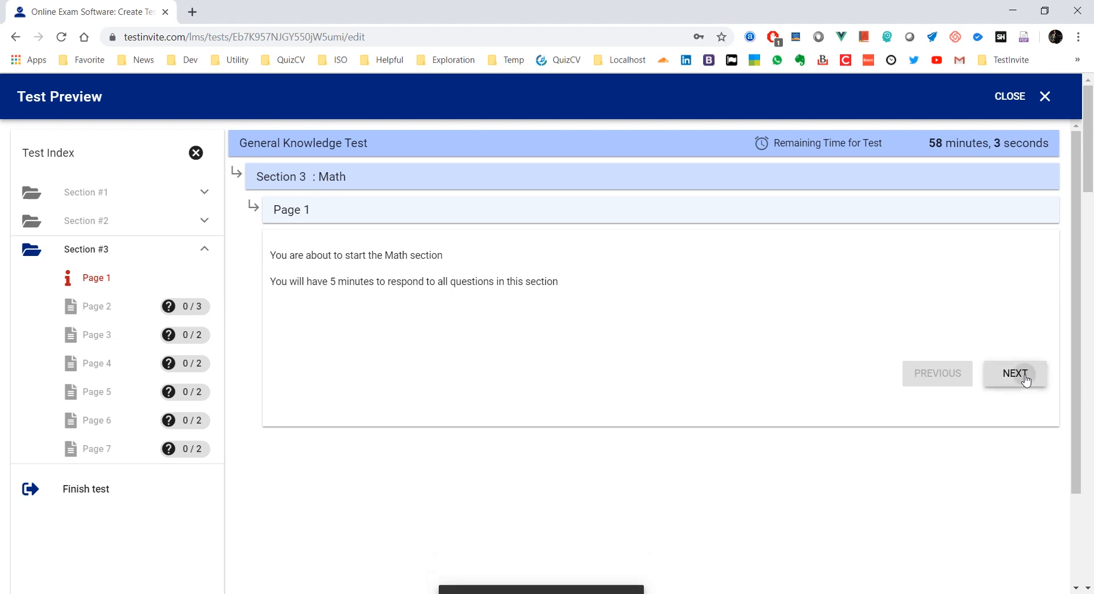
click(734, 382)
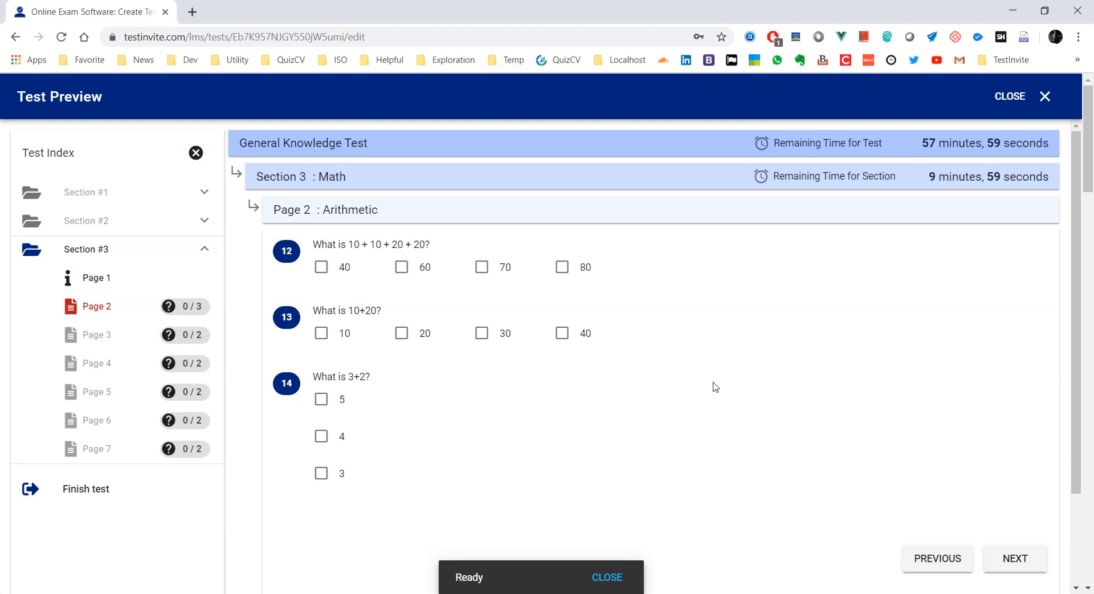
Skip the Arithmetic page unanswered and answer the Algebra questions on page 3 with 9 and a + b
scroll(706, 376, down, 1)
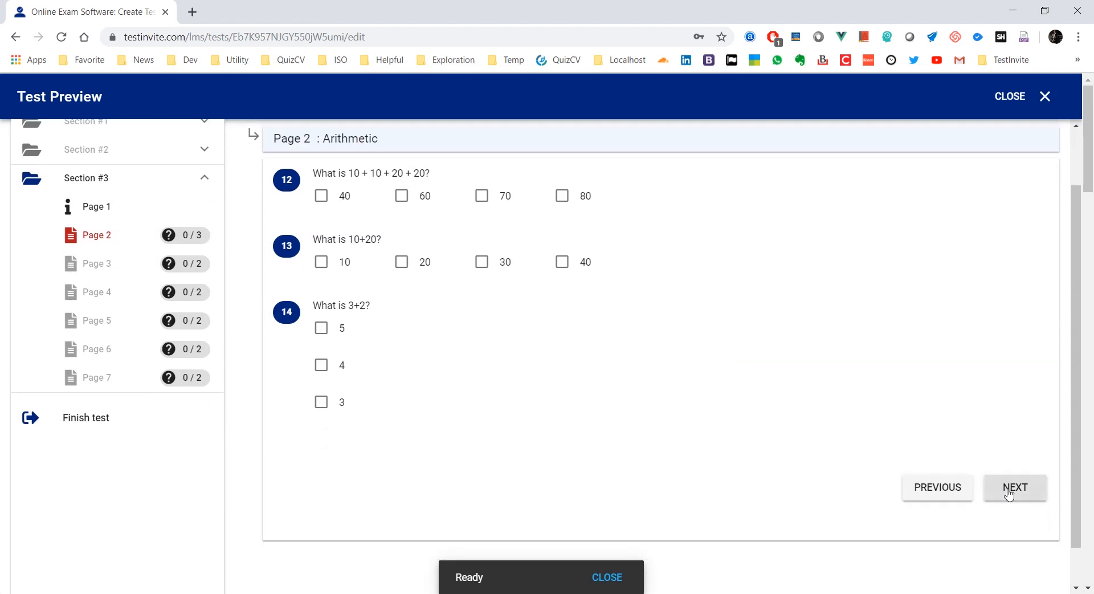
click(1009, 490)
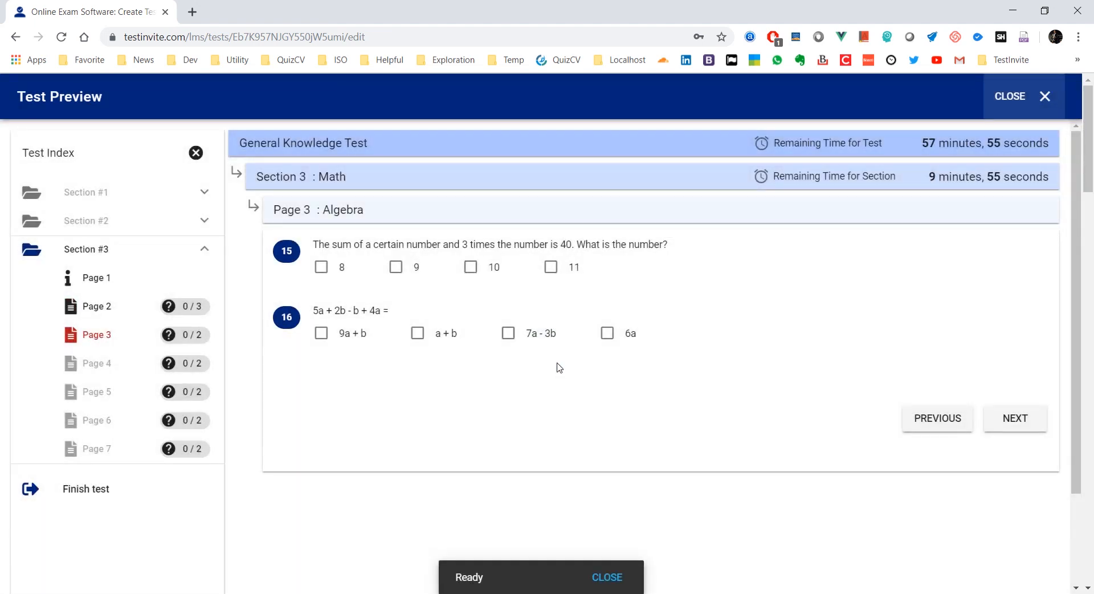
click(395, 267)
click(417, 333)
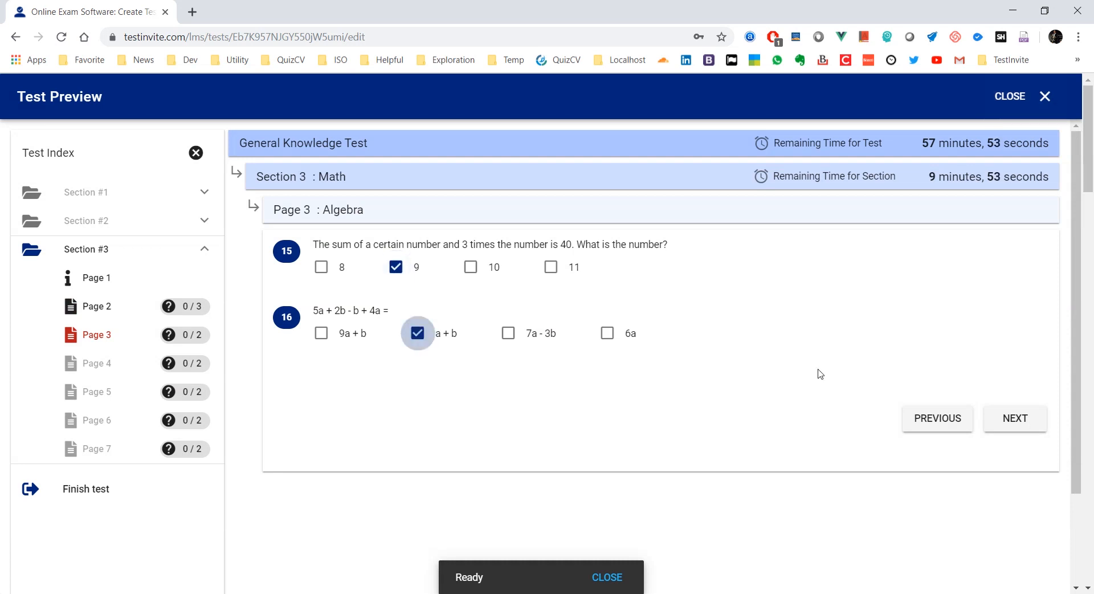
click(1005, 419)
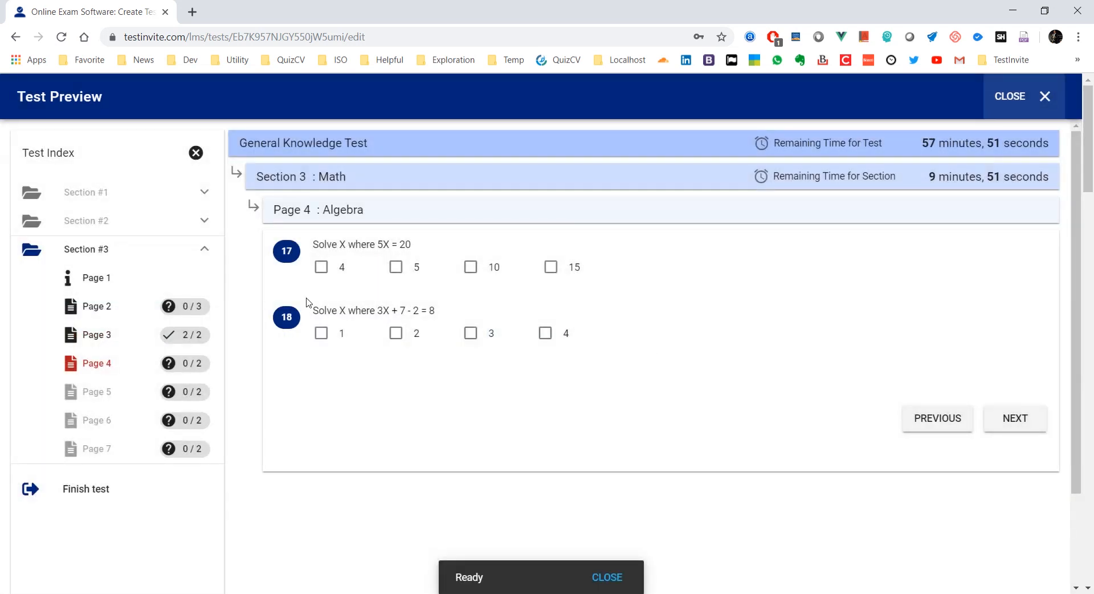
Answer page 4 with 10 for 5X = 20 and 2 for 3X + 7 - 2 = 8, and continue to page 5
click(396, 333)
click(471, 267)
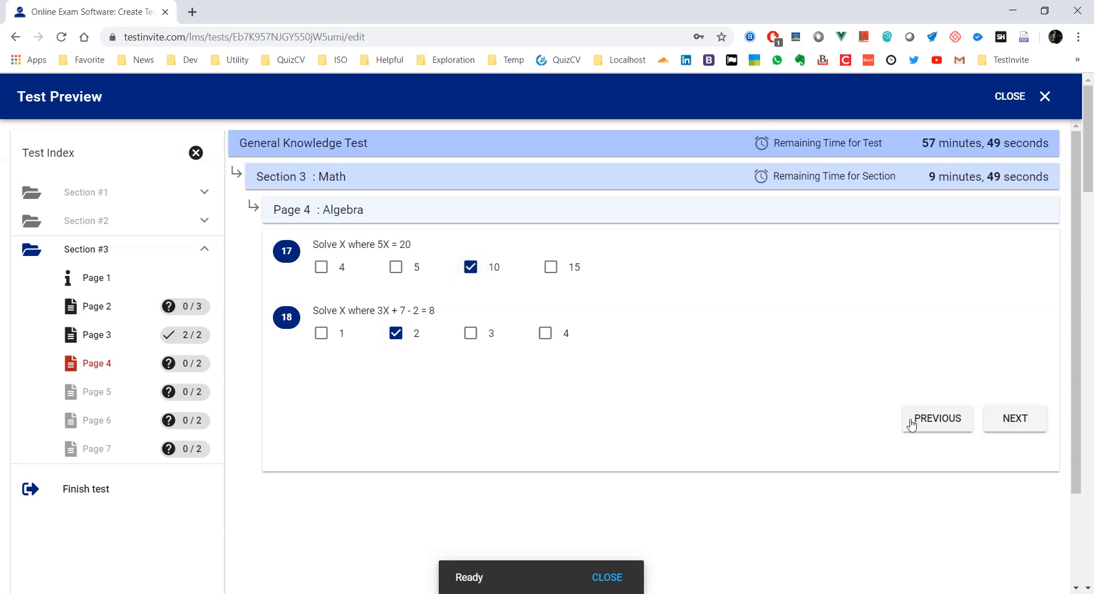
click(1014, 422)
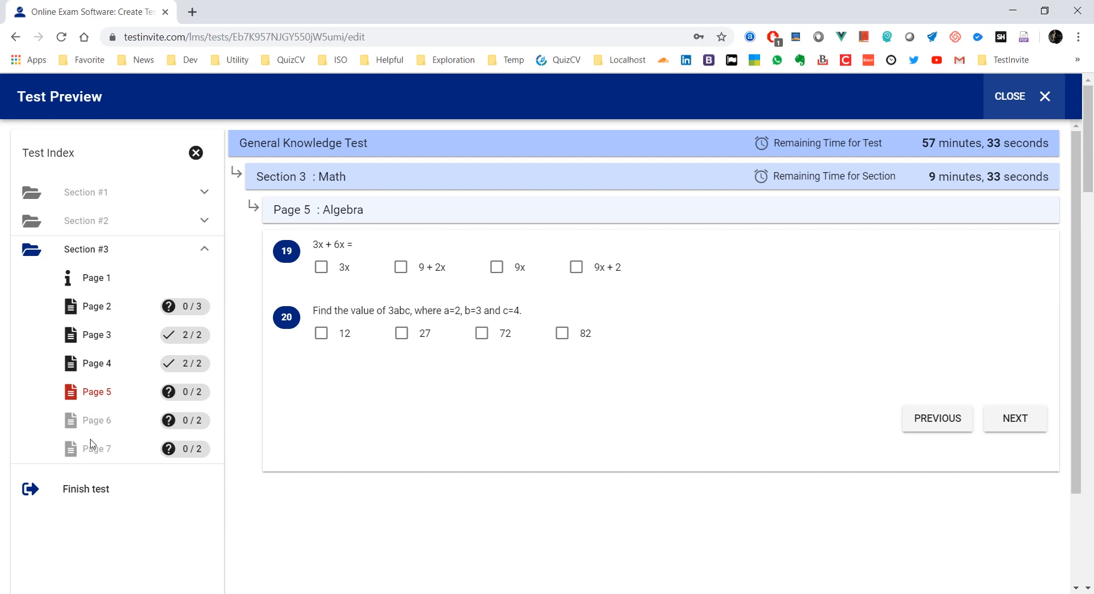
Return to the skipped Arithmetic page and answer its three questions with 60, 30 and 5
click(107, 334)
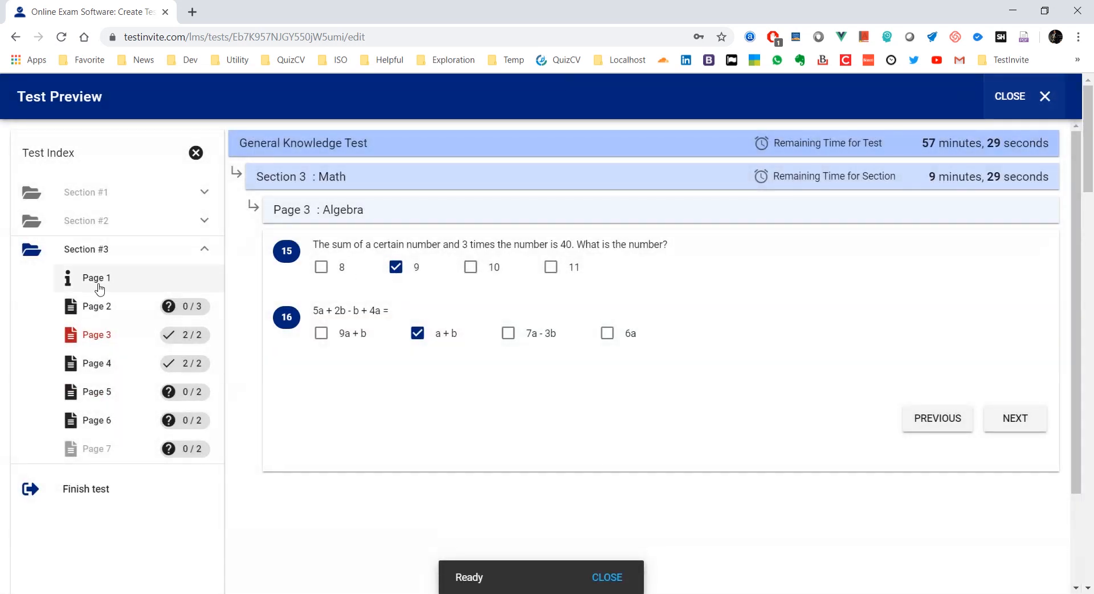
click(98, 308)
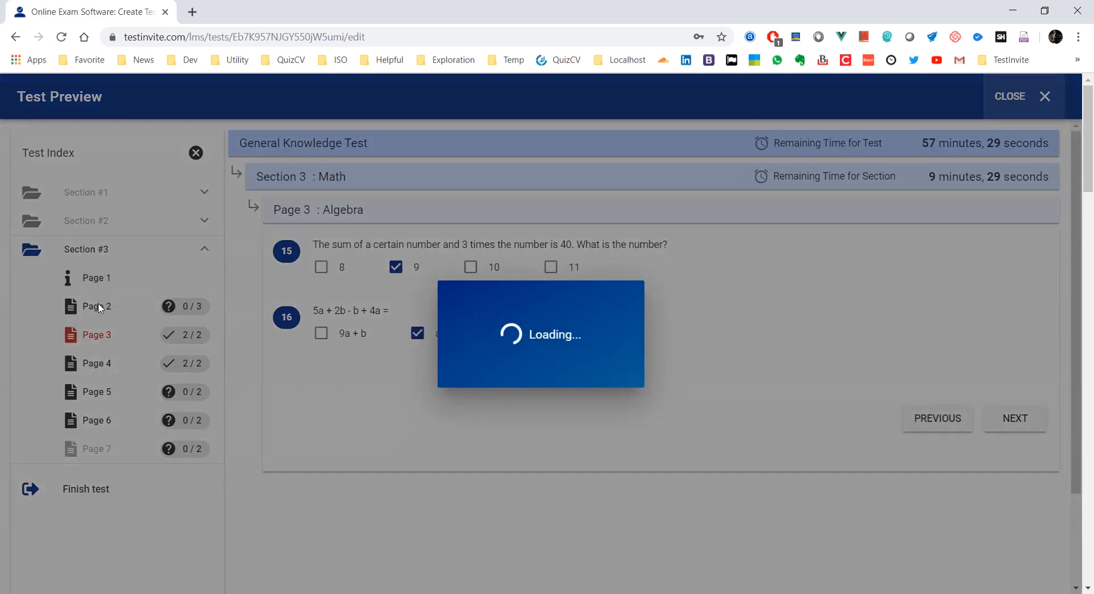
click(96, 310)
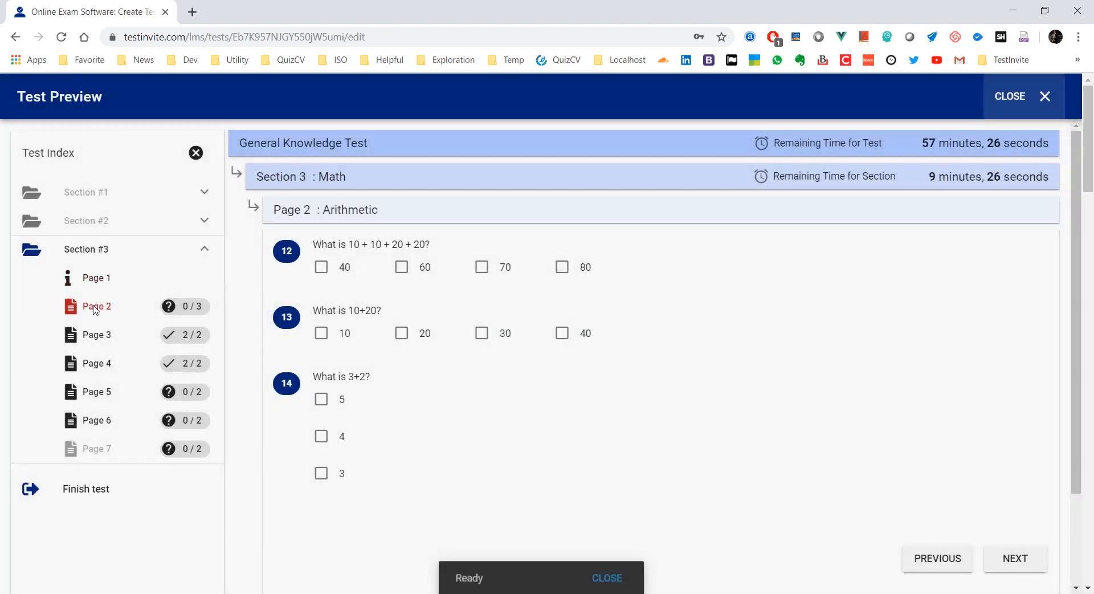
click(400, 268)
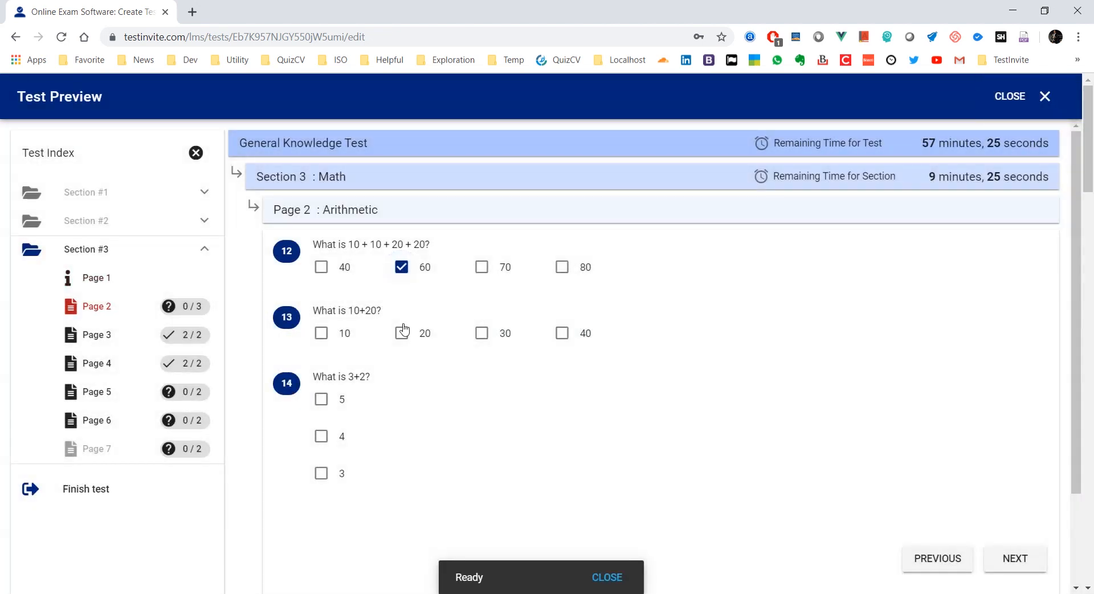
click(480, 335)
click(322, 473)
click(322, 399)
click(1014, 557)
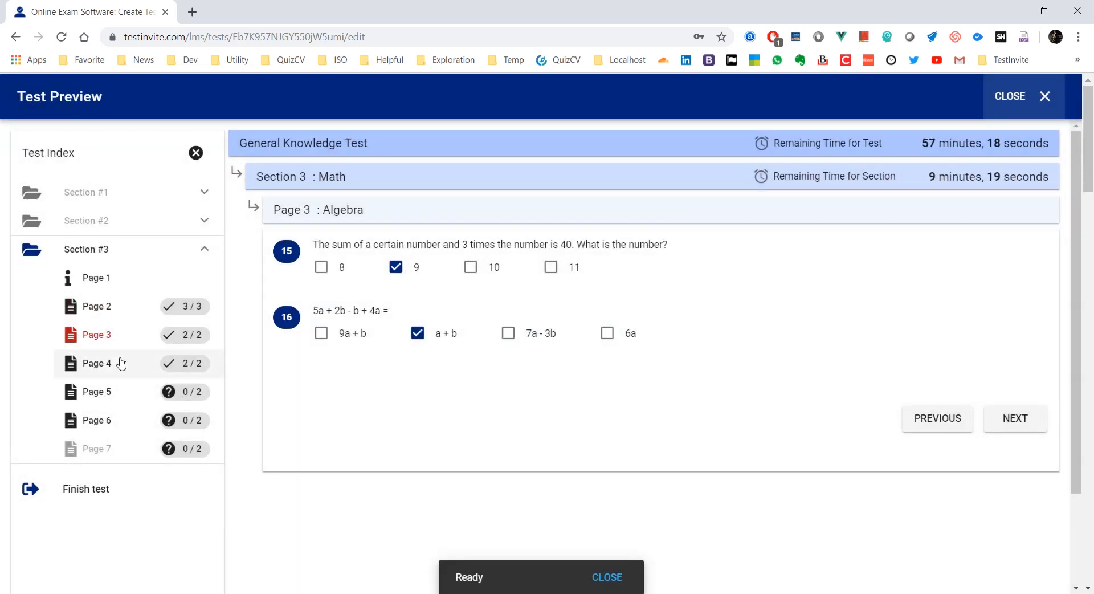
Revisit Algebra page 4 and answer the questions on page 5 with 3x and 27
click(100, 365)
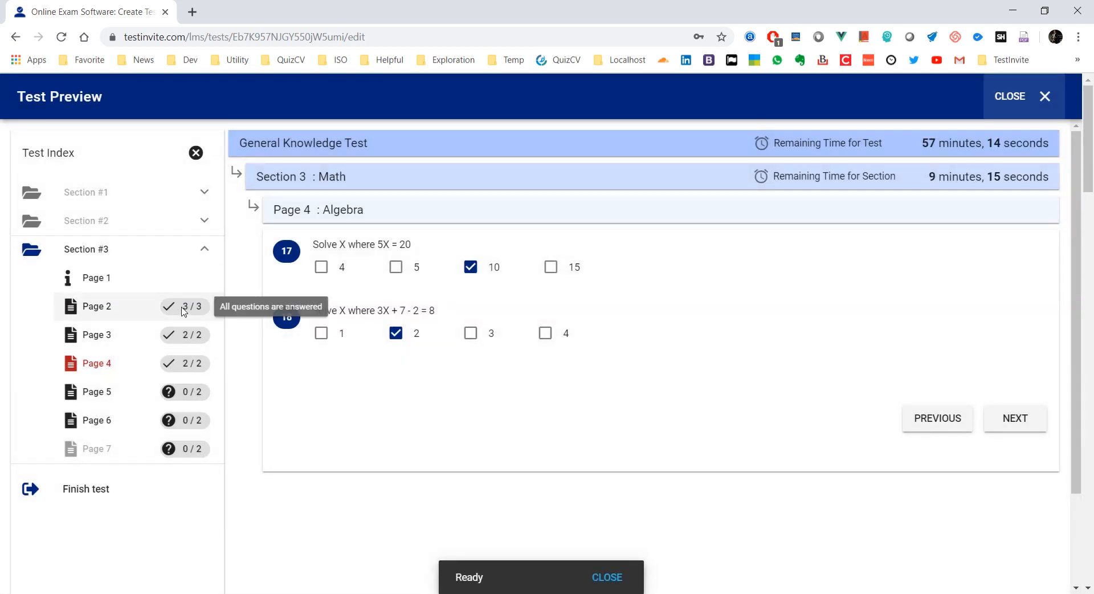
click(92, 397)
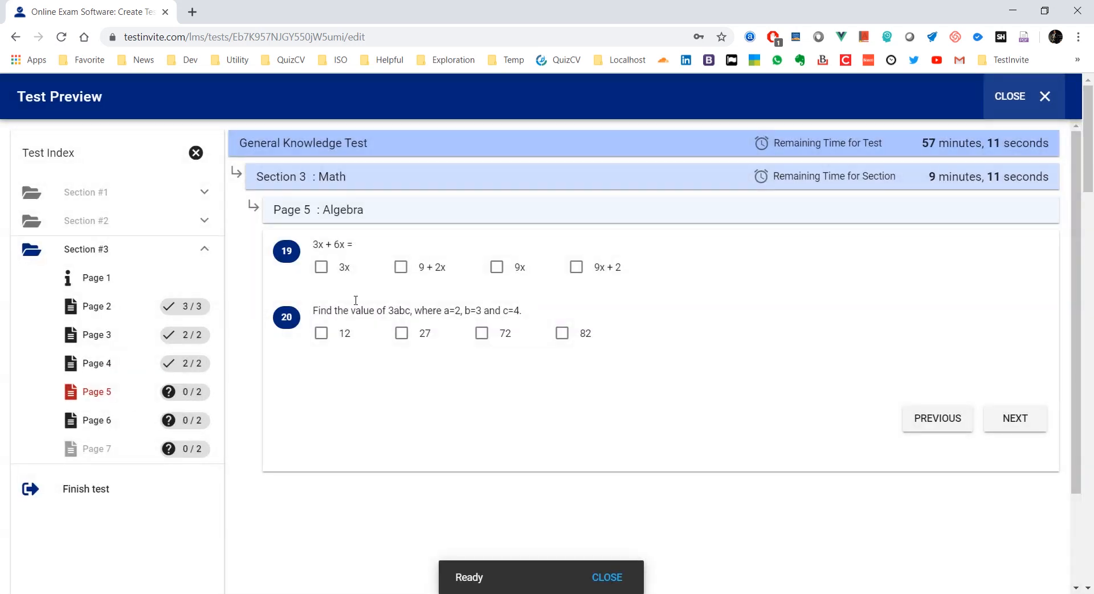
click(321, 267)
click(402, 332)
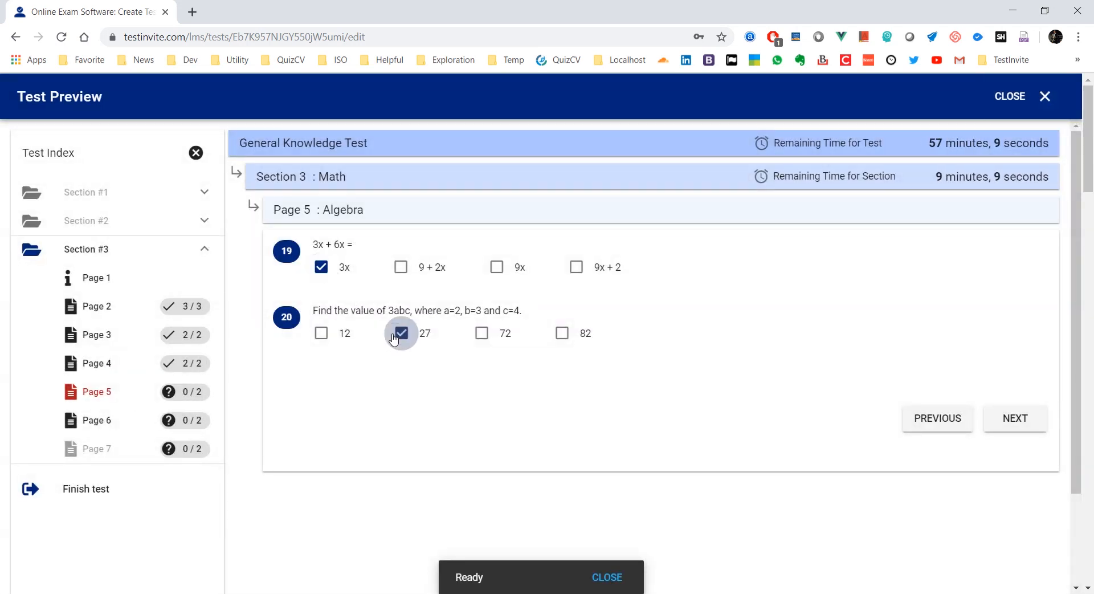
click(1024, 430)
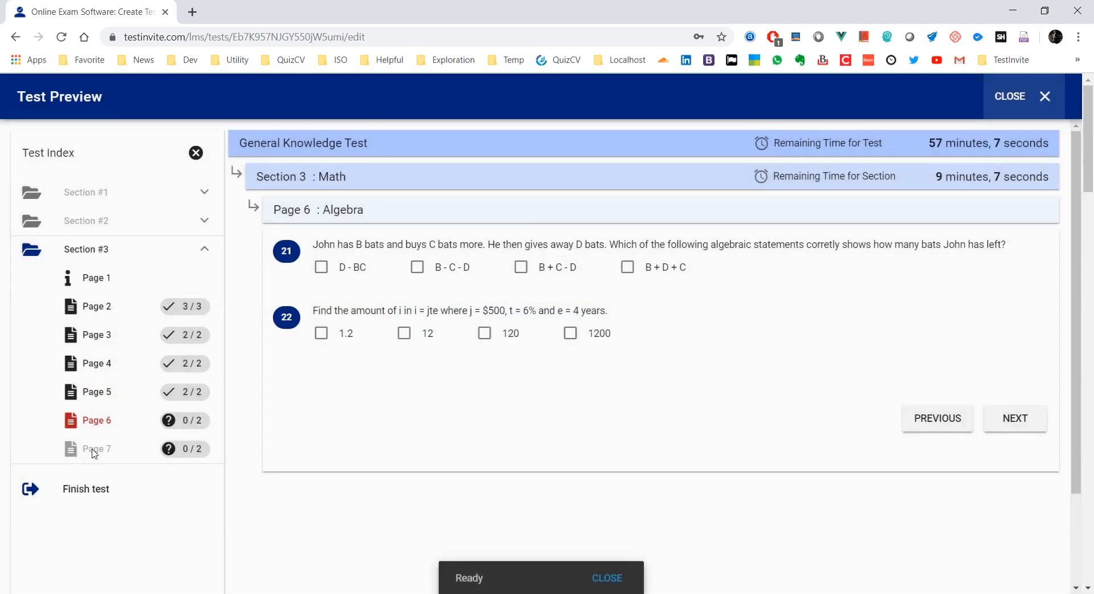
Skip page 6 unanswered and answer the questions on page 7 with 10 and 2N + X
click(1011, 420)
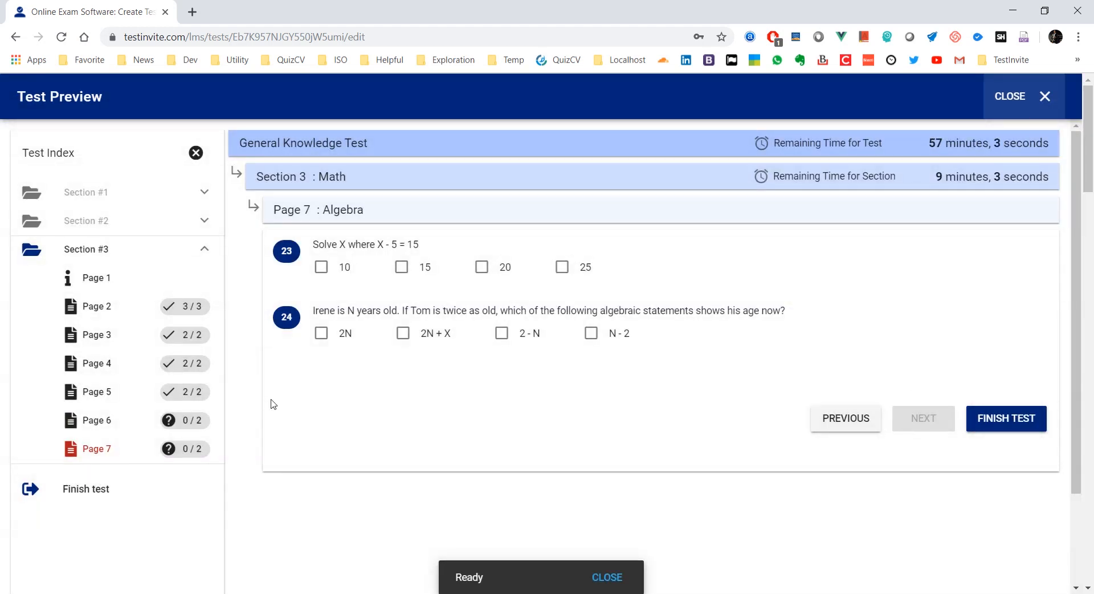
click(321, 267)
click(403, 333)
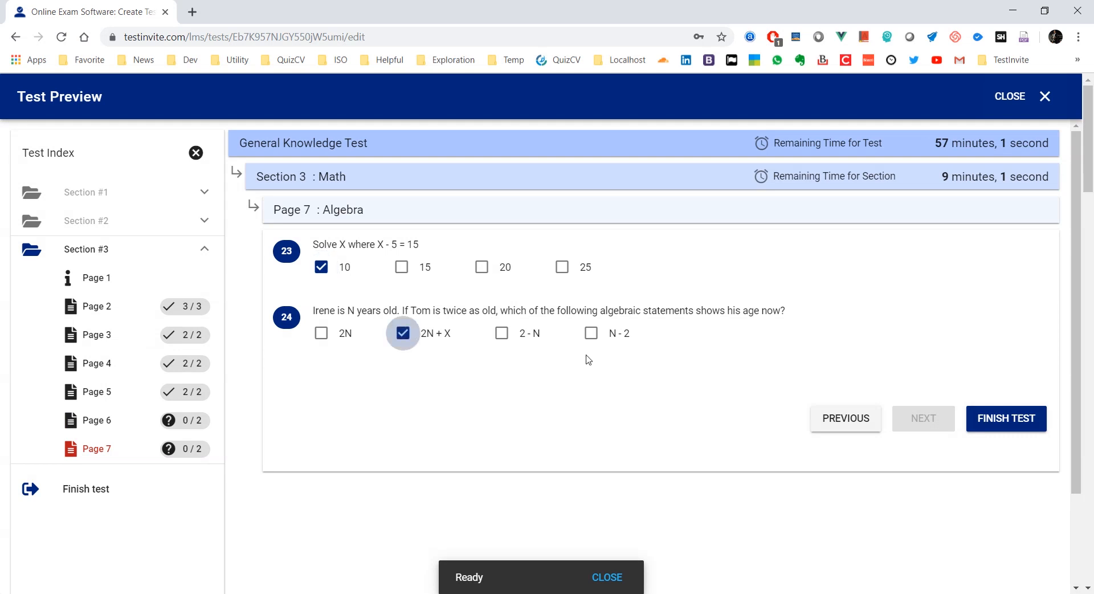
Finish the test and close its preview to return to the test structure
click(1006, 418)
click(712, 375)
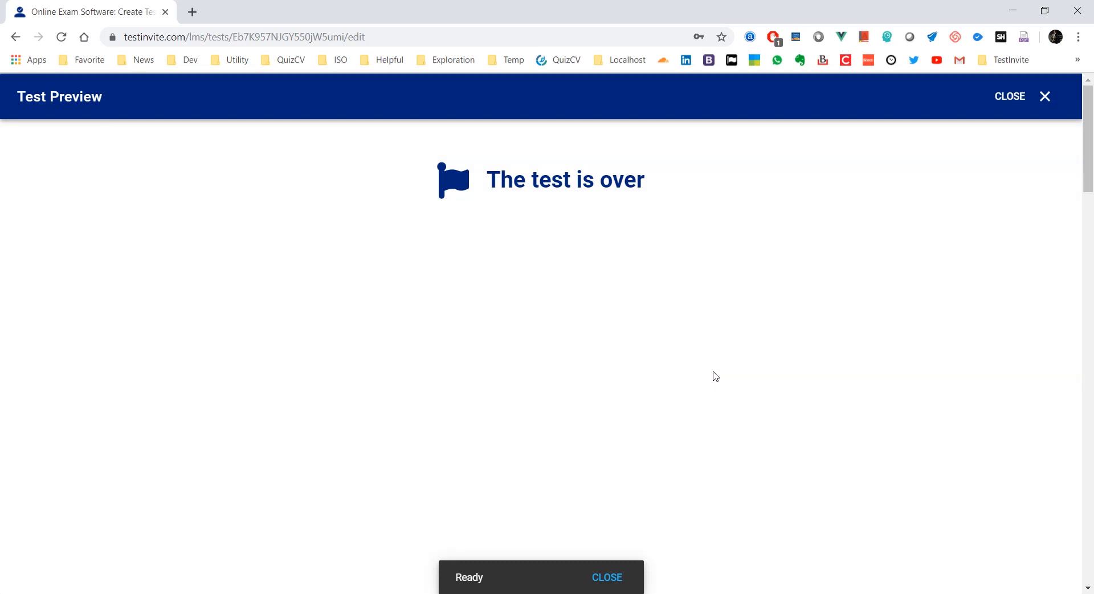
click(1026, 97)
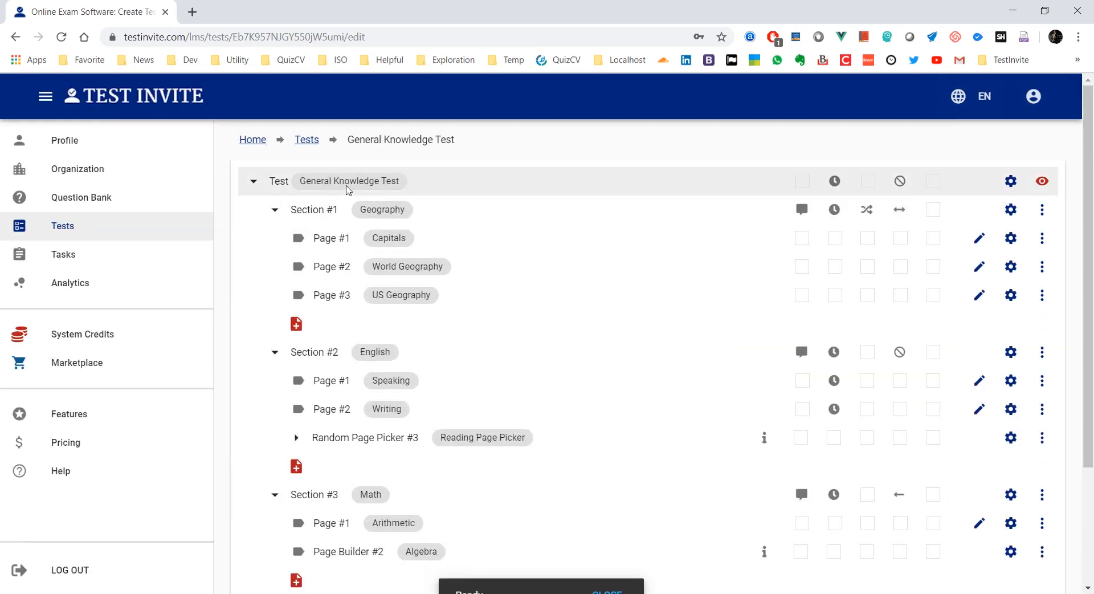
Open the Management Trainee Recruitment Process task for editing
scroll(345, 188, down, 1)
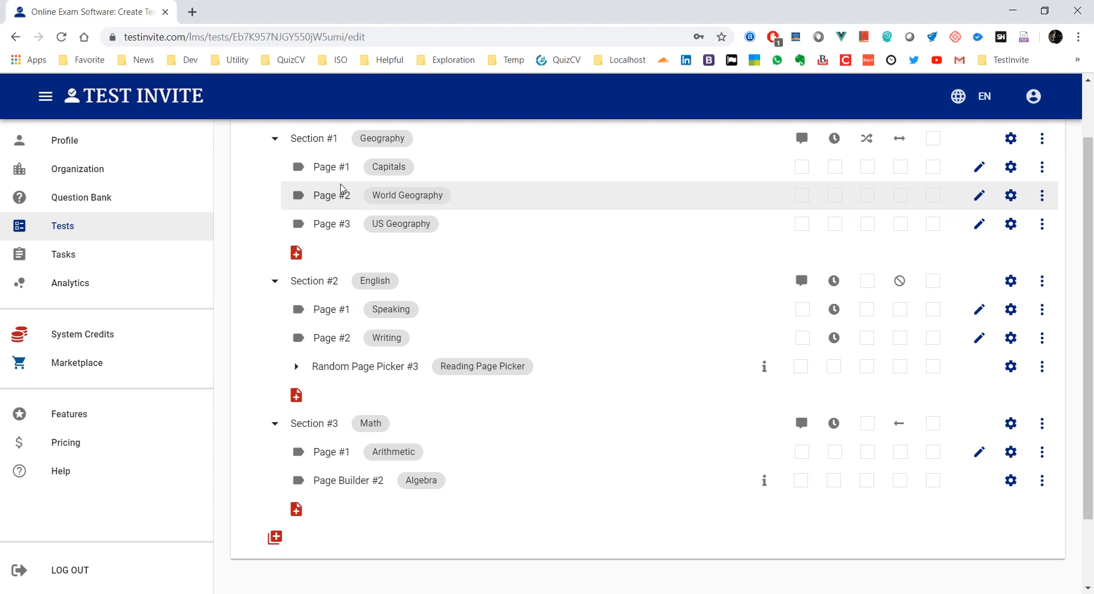
click(58, 256)
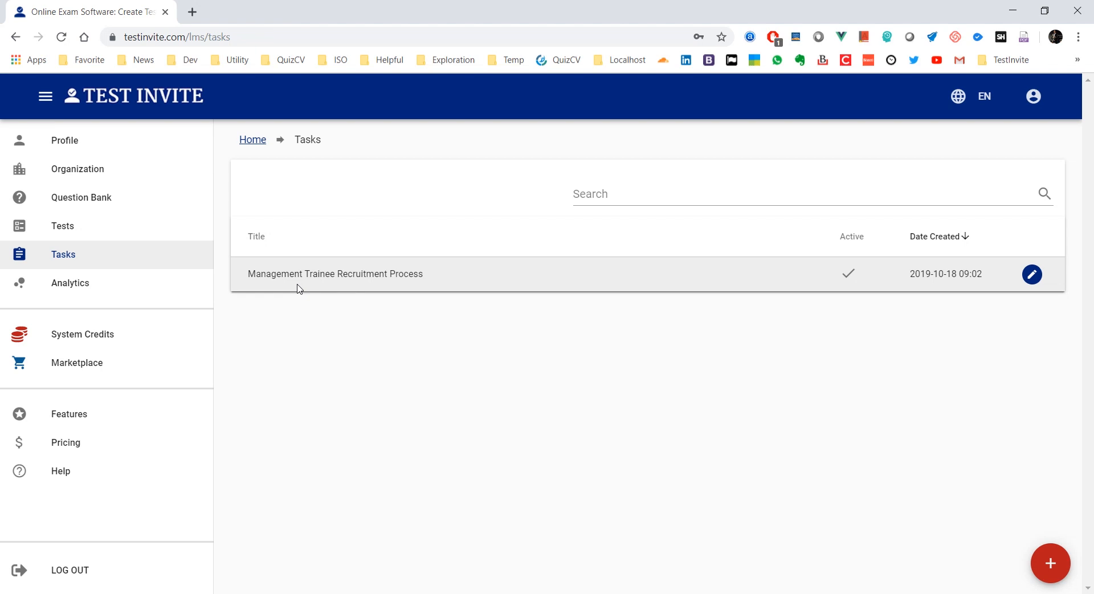
click(1030, 275)
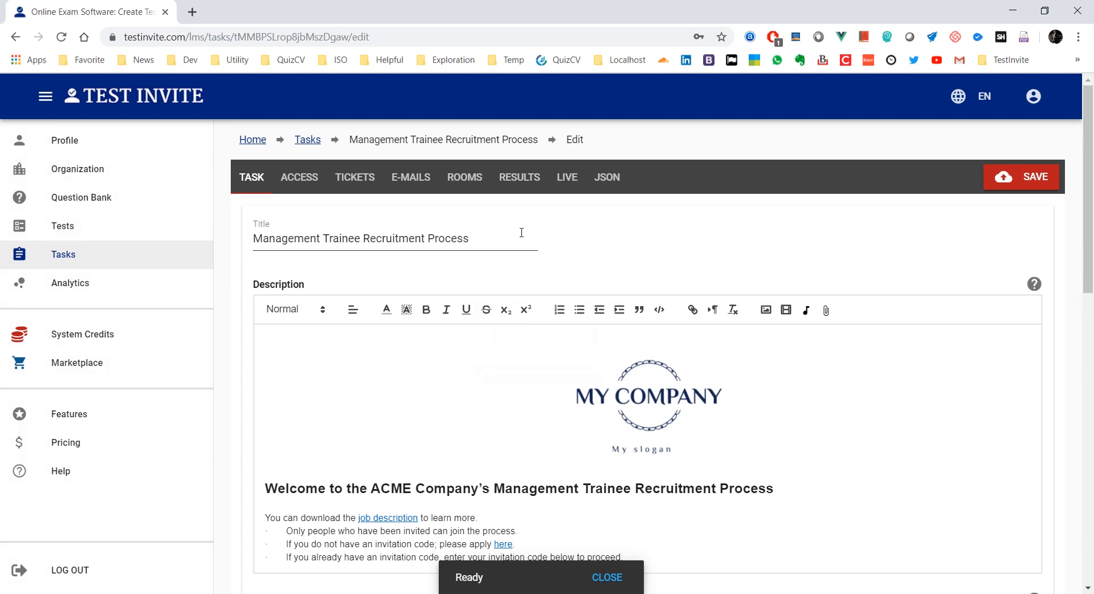
Examine the task's title, description, instructions, exit URL and list of steps
drag(468, 238, 158, 236)
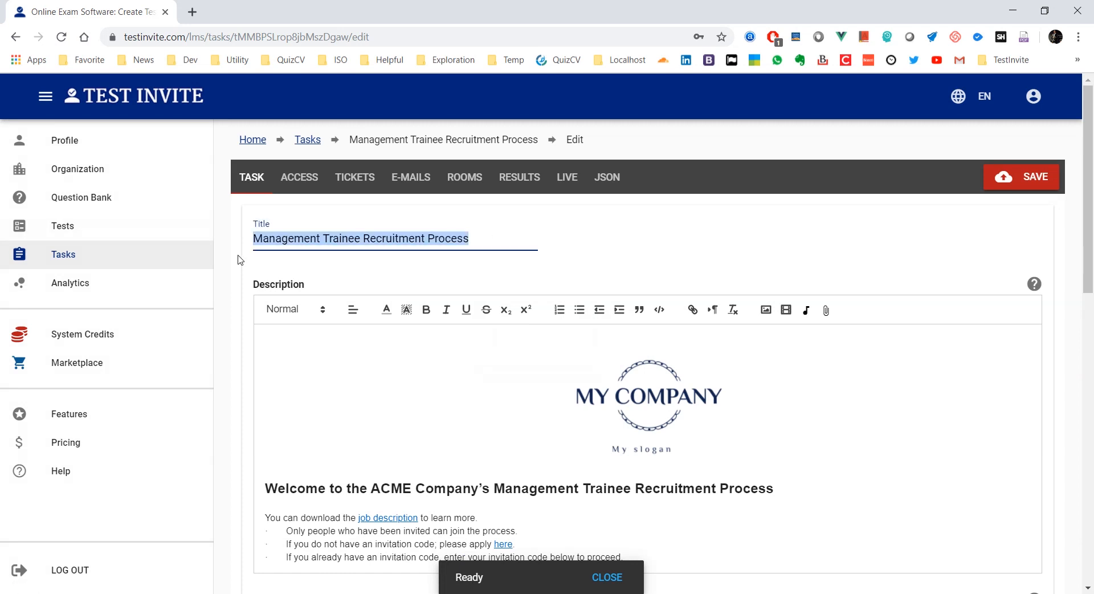
click(247, 269)
scroll(403, 220, down, 3)
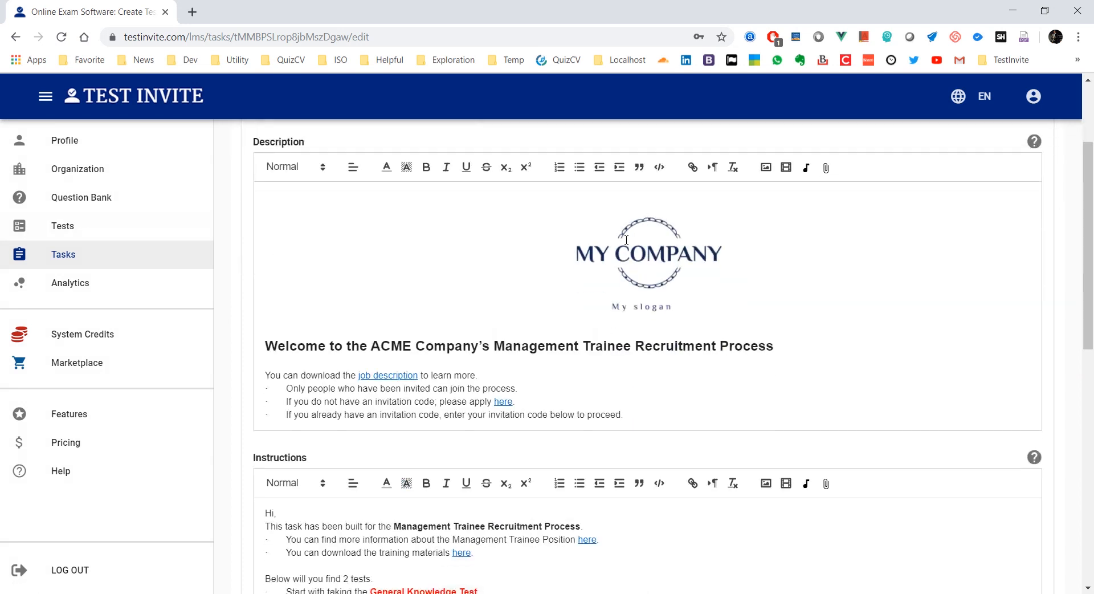
scroll(426, 238, down, 5)
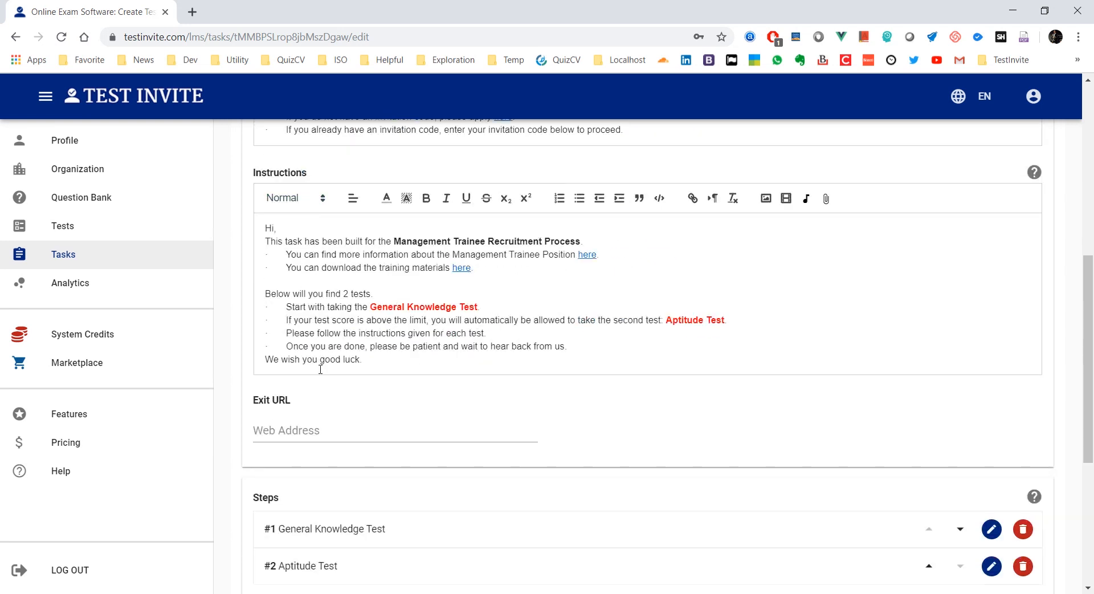
scroll(322, 365, down, 3)
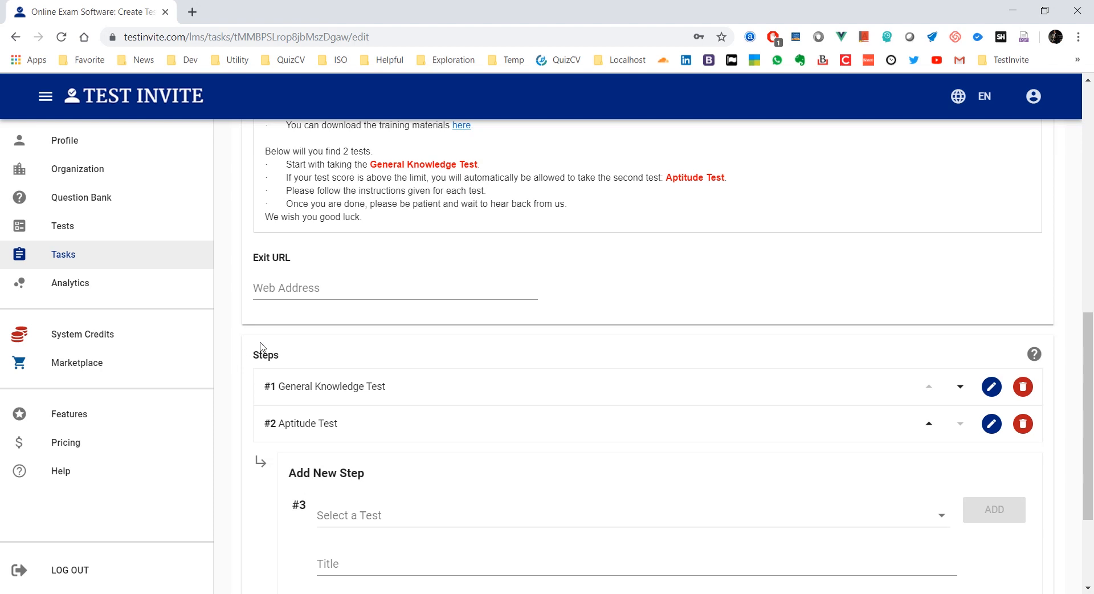
Open the task's Aptitude Test step for editing and examine its short description and notice
scroll(321, 349, down, 1)
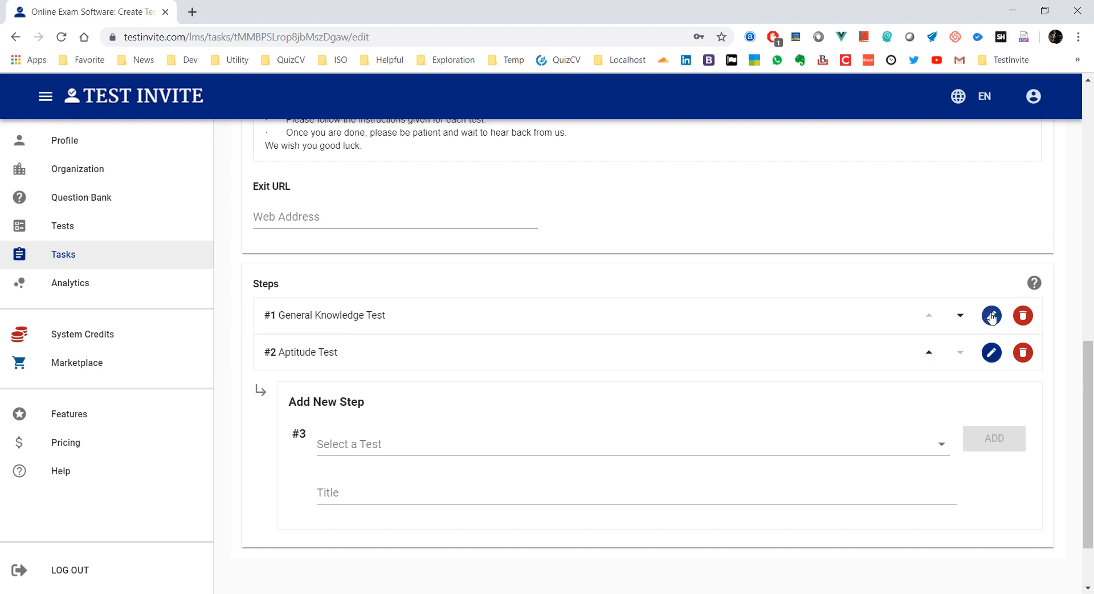
click(991, 352)
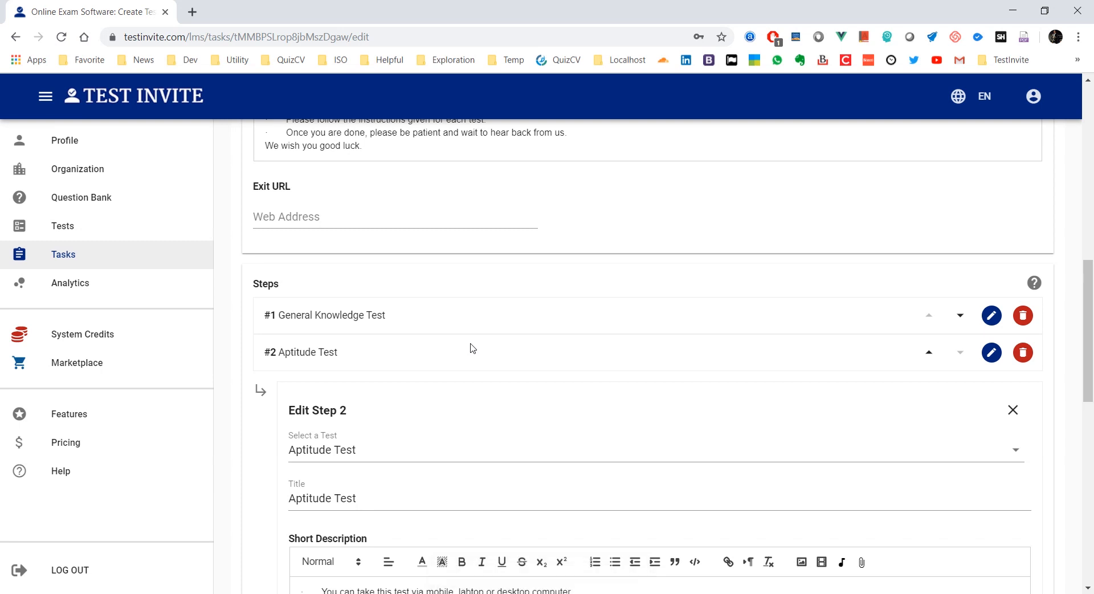
scroll(473, 347, down, 1)
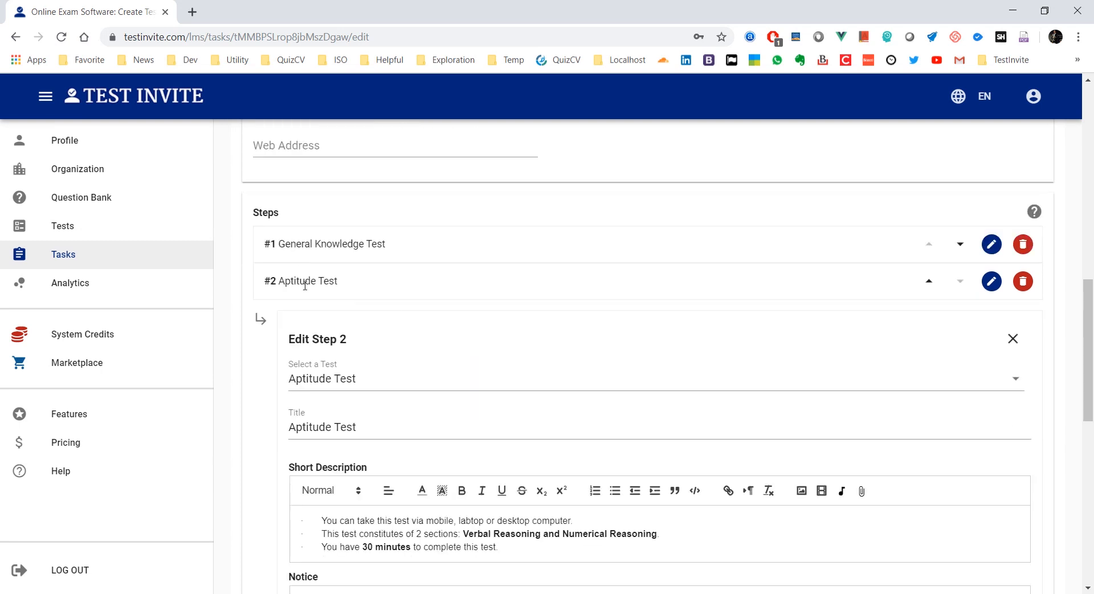
scroll(304, 285, down, 2)
scroll(307, 286, down, 2)
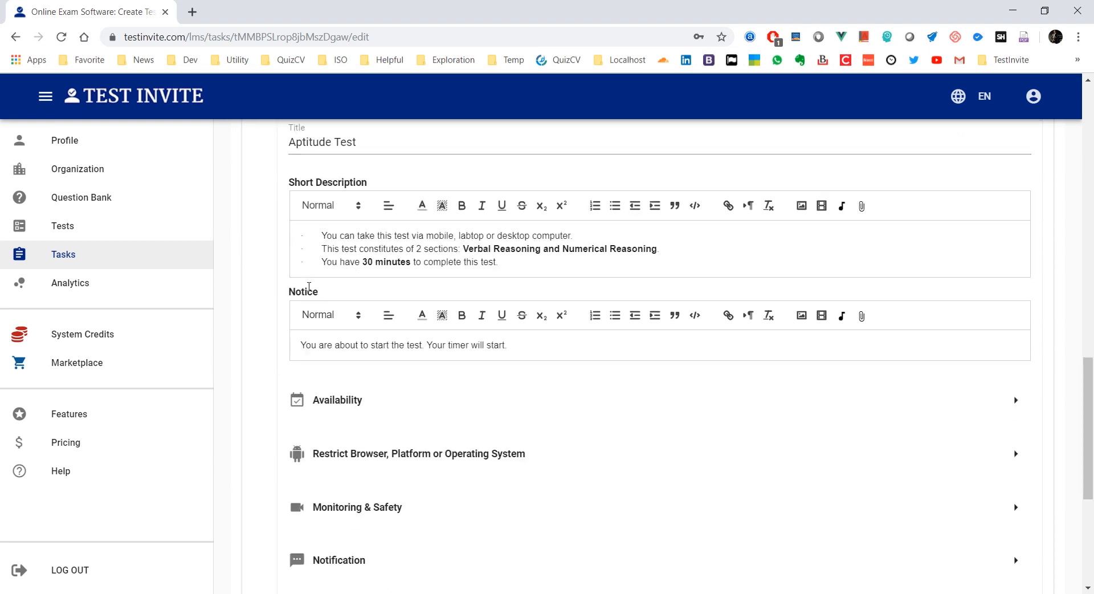
drag(510, 269, 191, 223)
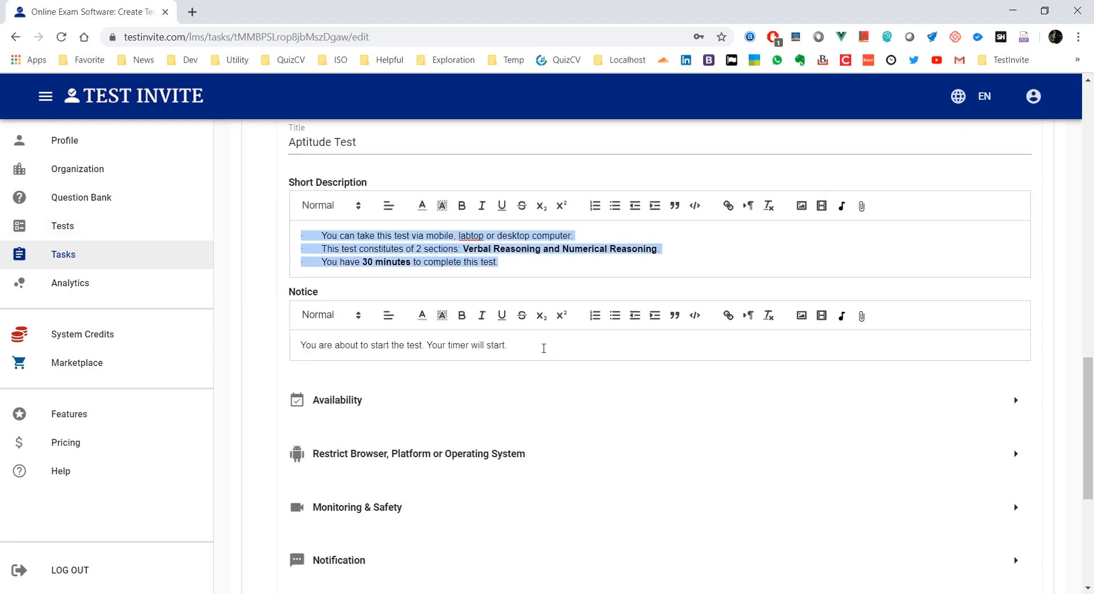
drag(536, 346, 275, 343)
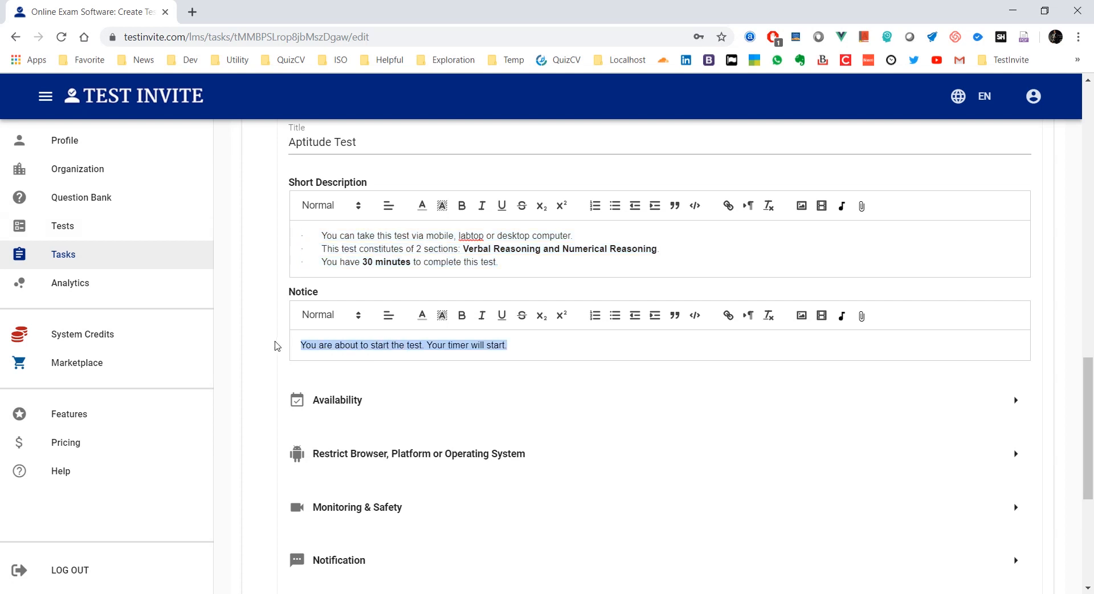
scroll(273, 340, down, 1)
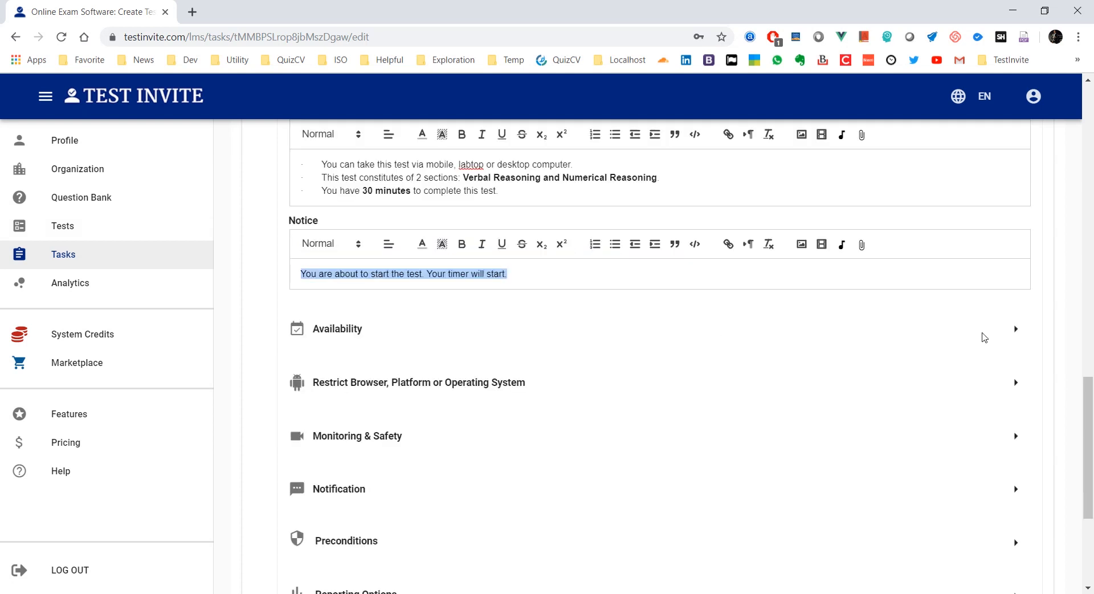
Examine the Aptitude Test step's Availability settings and its browser, platform and operating system restrictions
click(1014, 330)
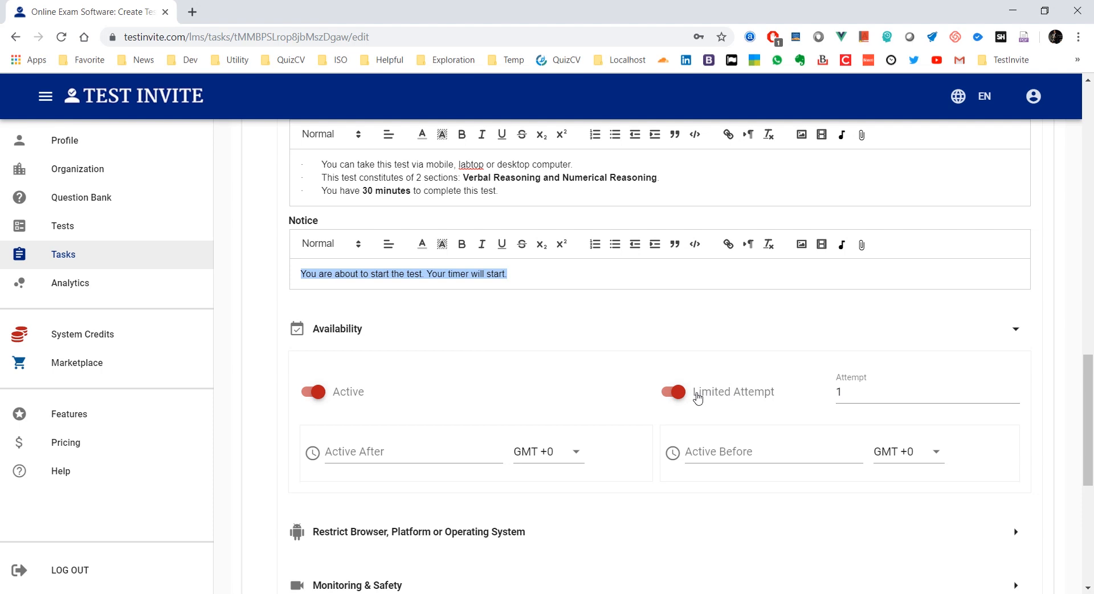
scroll(696, 397, down, 3)
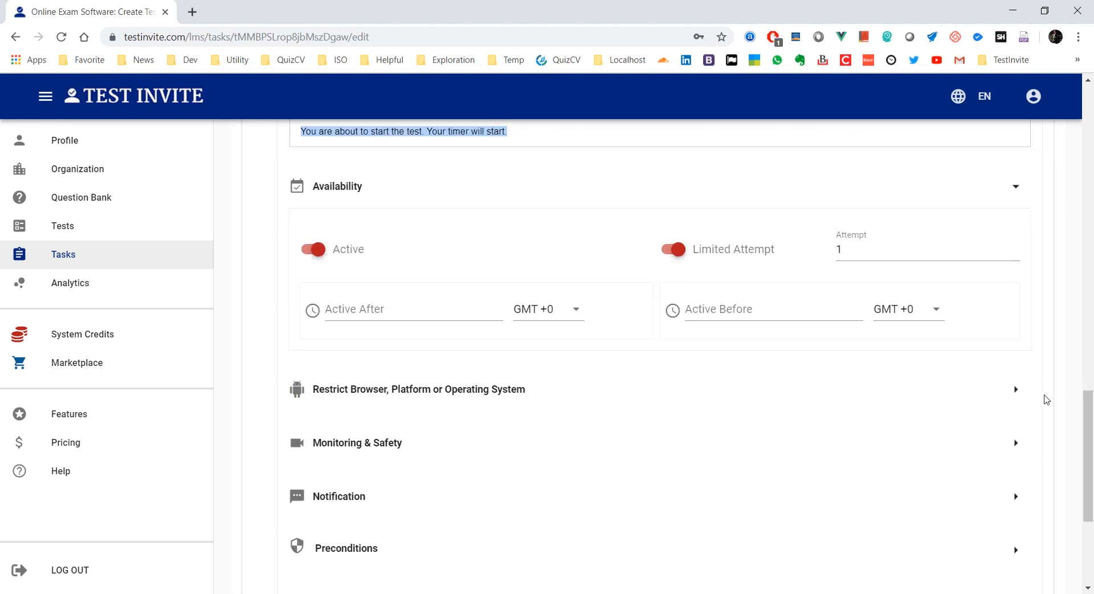
click(1015, 391)
scroll(500, 402, down, 2)
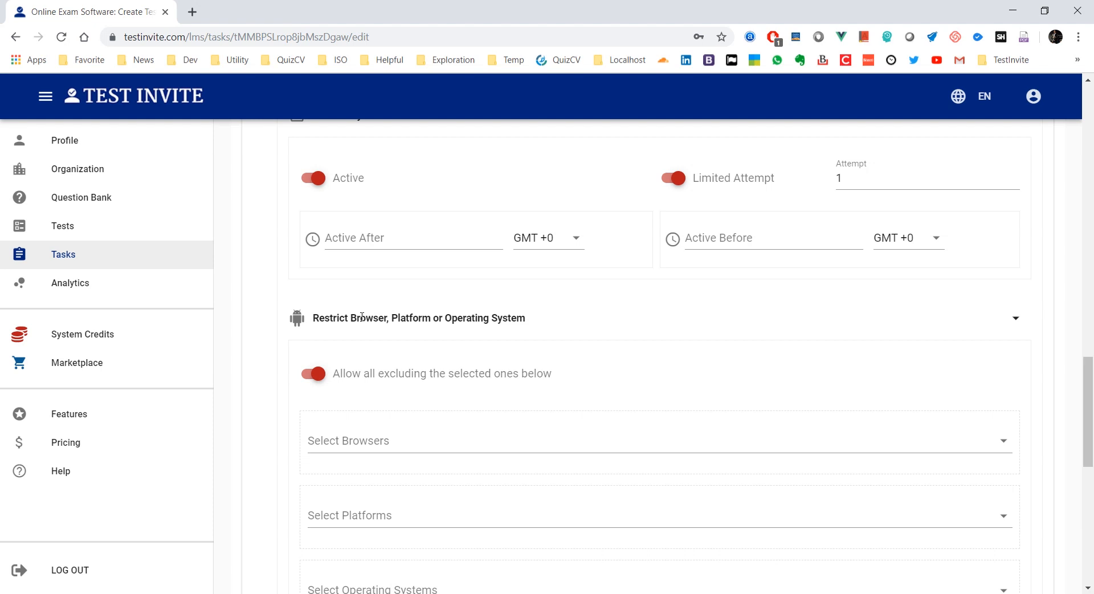
scroll(362, 316, down, 2)
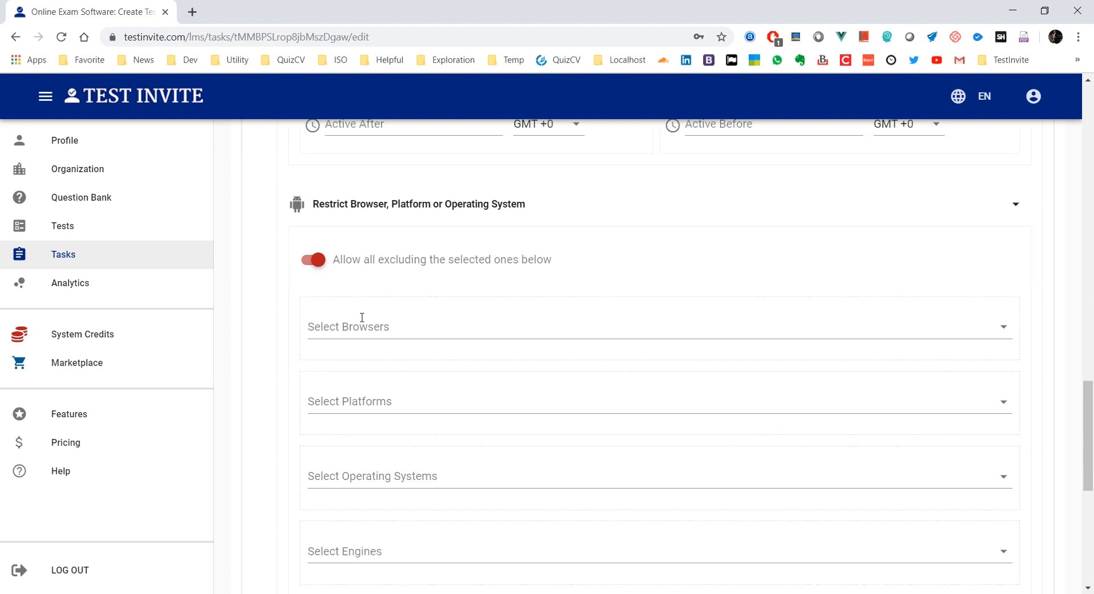
click(1017, 180)
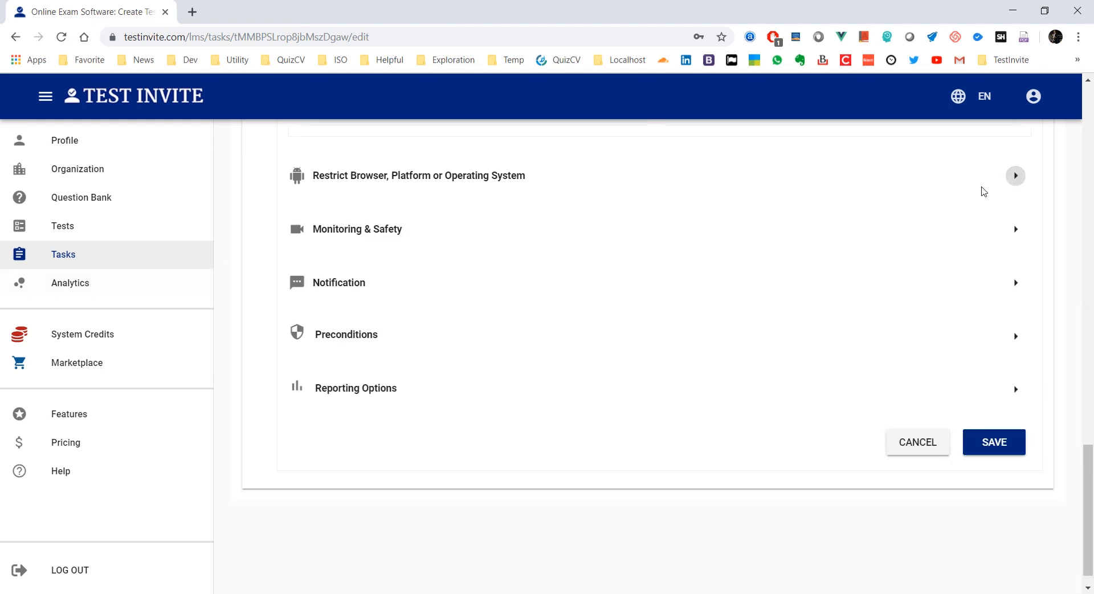
Review the step's monitoring methods, keep Take pictures, and enable the Fullscreen lockdown option
click(1011, 230)
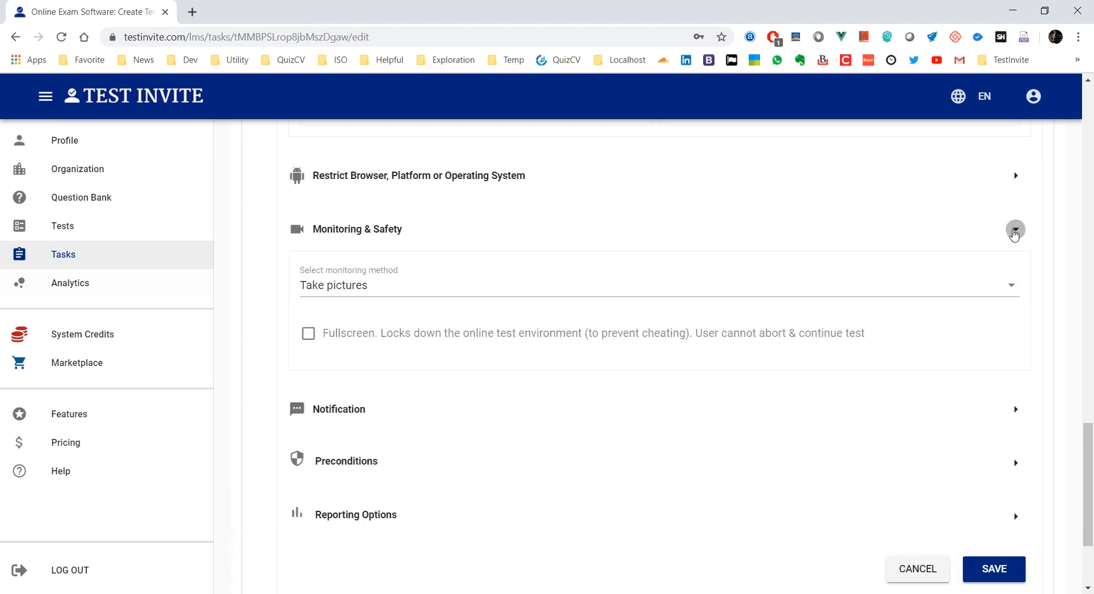
click(373, 301)
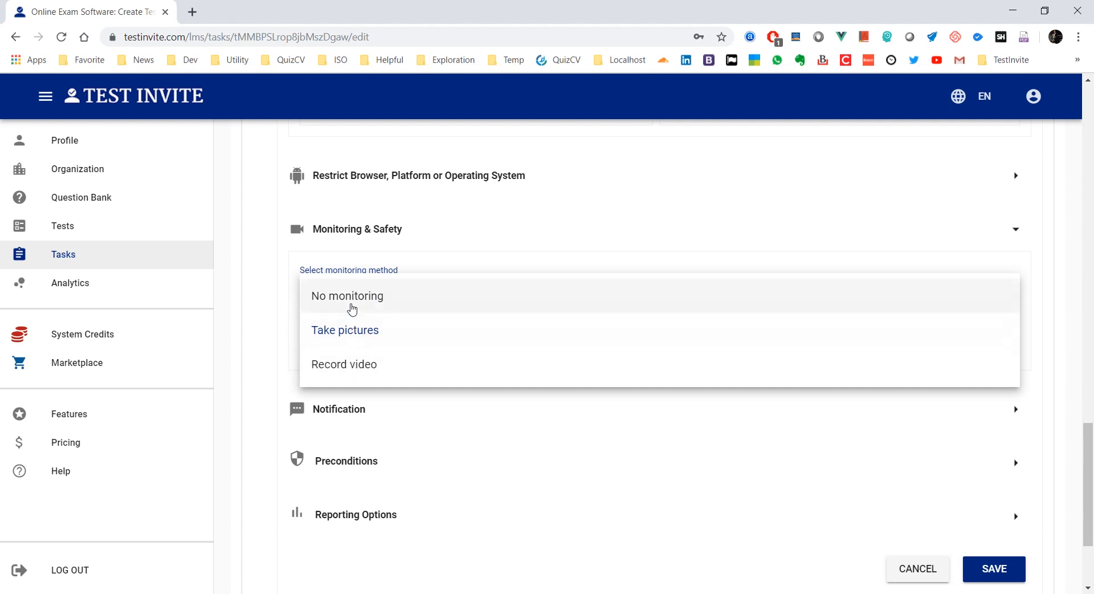
click(266, 291)
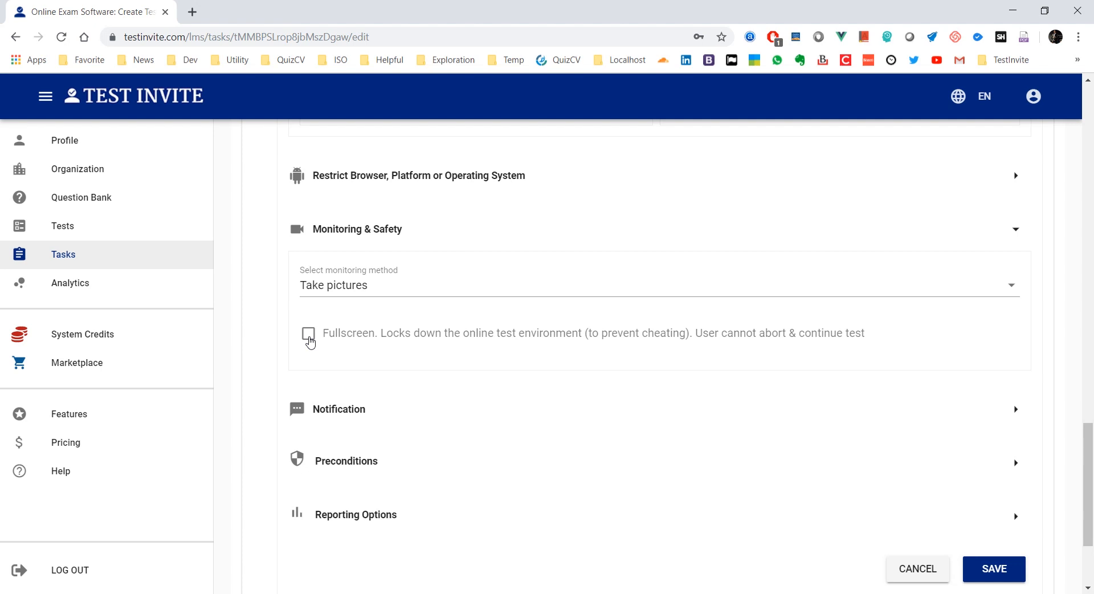
click(309, 342)
Examine the Aptitude Test step's Notification, Preconditions and Reporting Options settings
click(1014, 409)
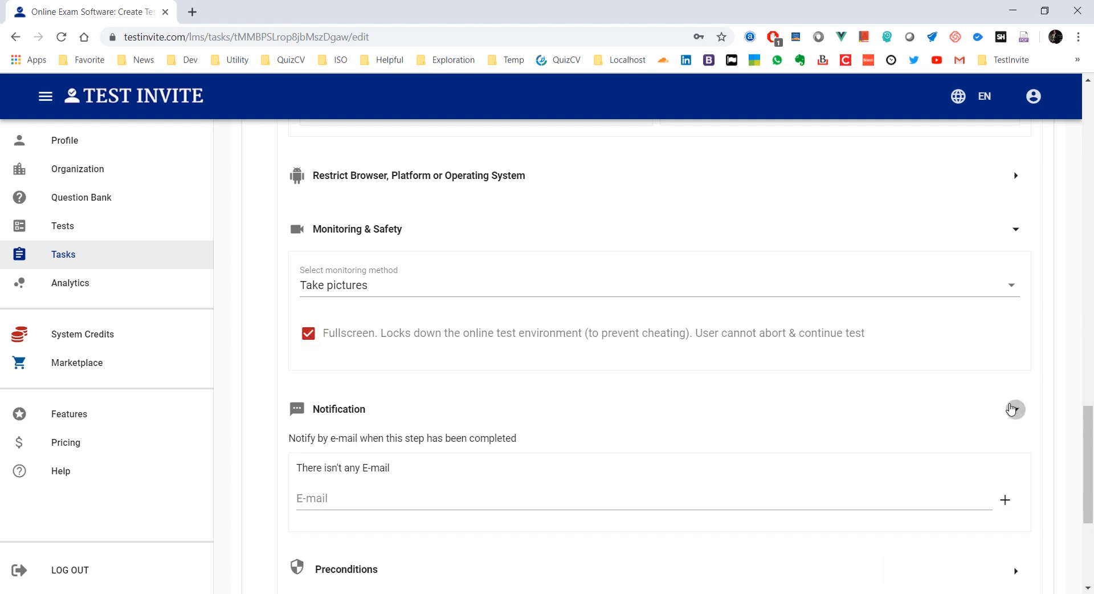
scroll(466, 431, down, 3)
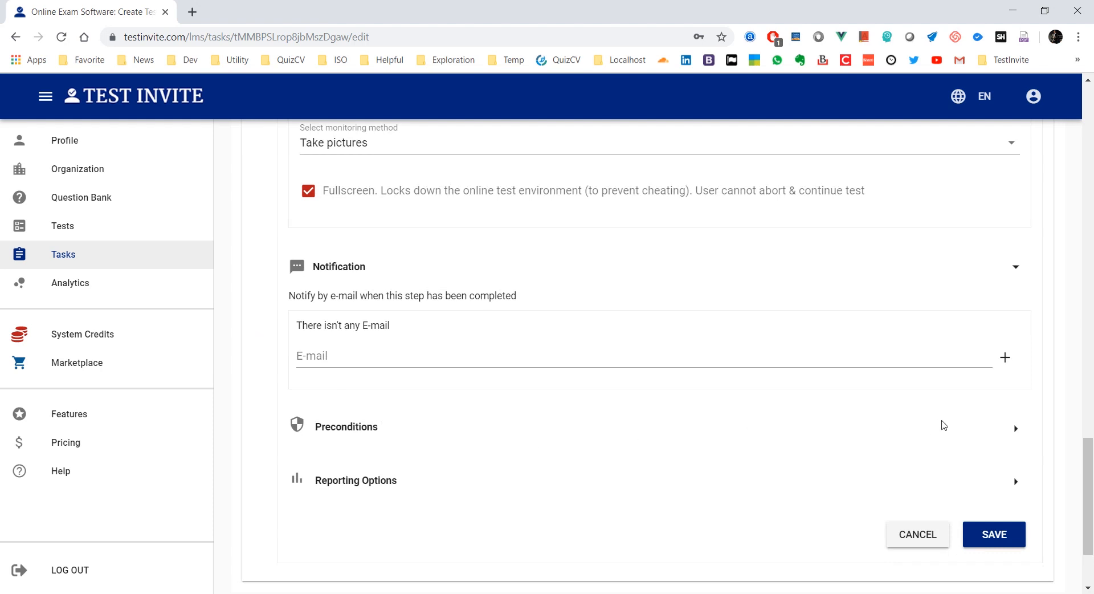
click(1015, 428)
scroll(723, 420, down, 3)
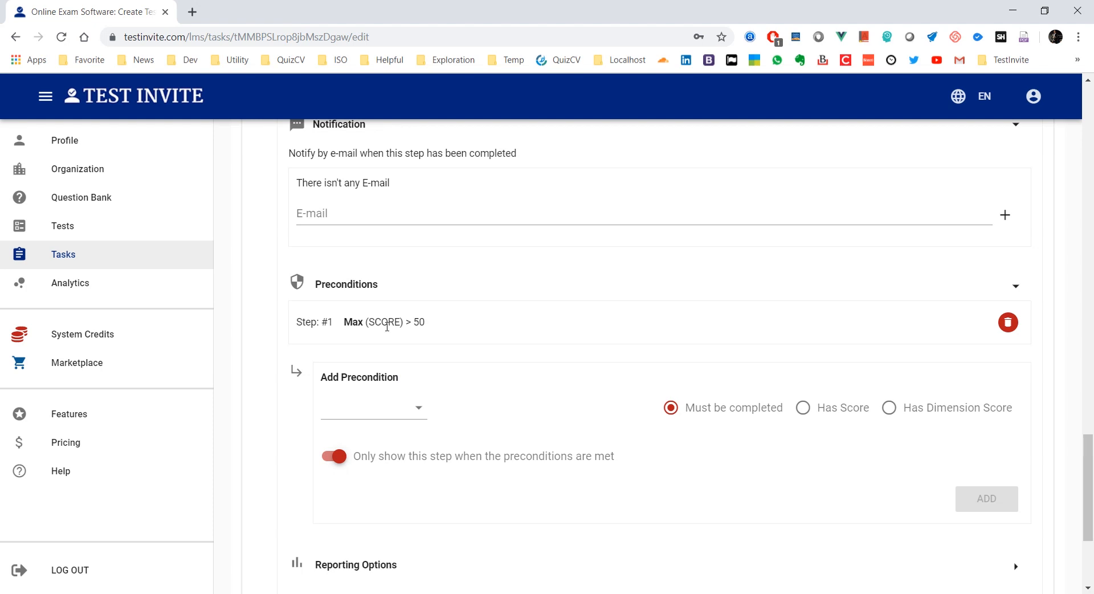
scroll(360, 353, down, 3)
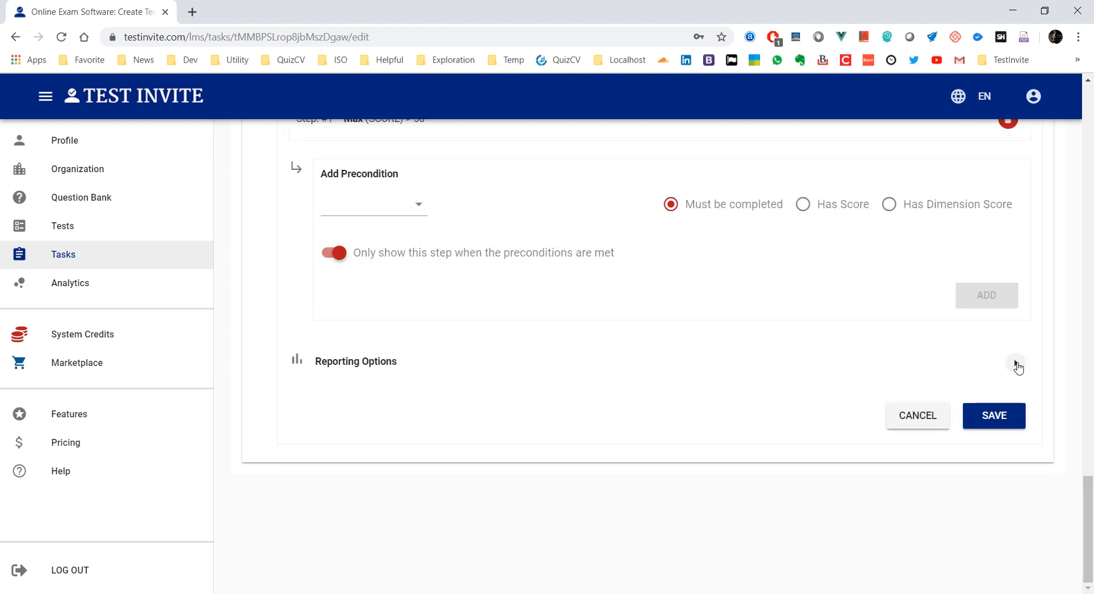
click(1015, 362)
scroll(500, 371, down, 2)
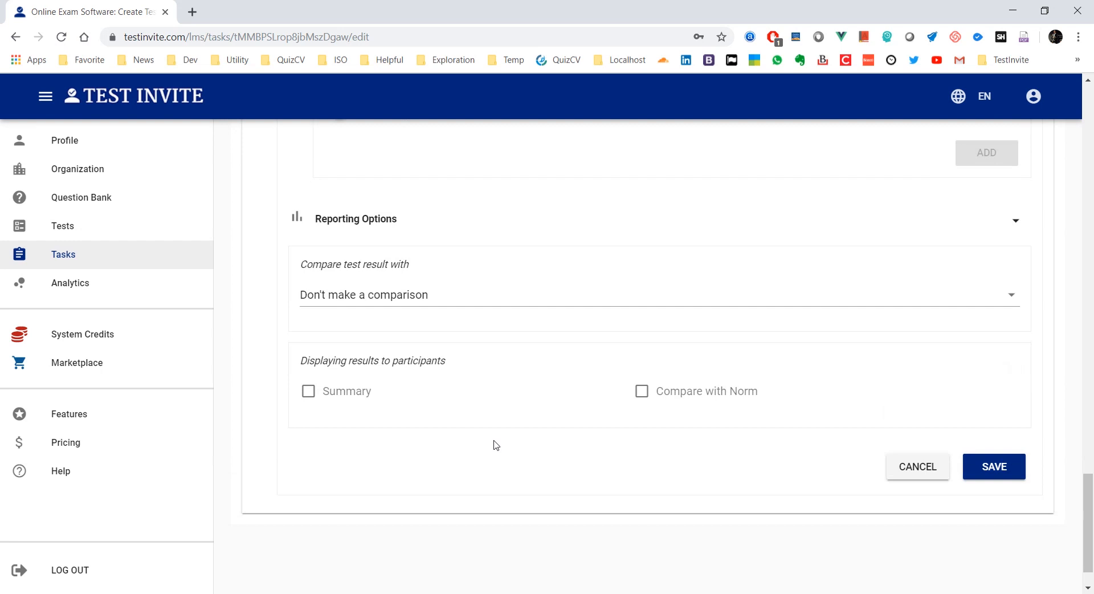
Copy the task URL address from the task's access settings and open it in Firefox
scroll(496, 445, up, 15)
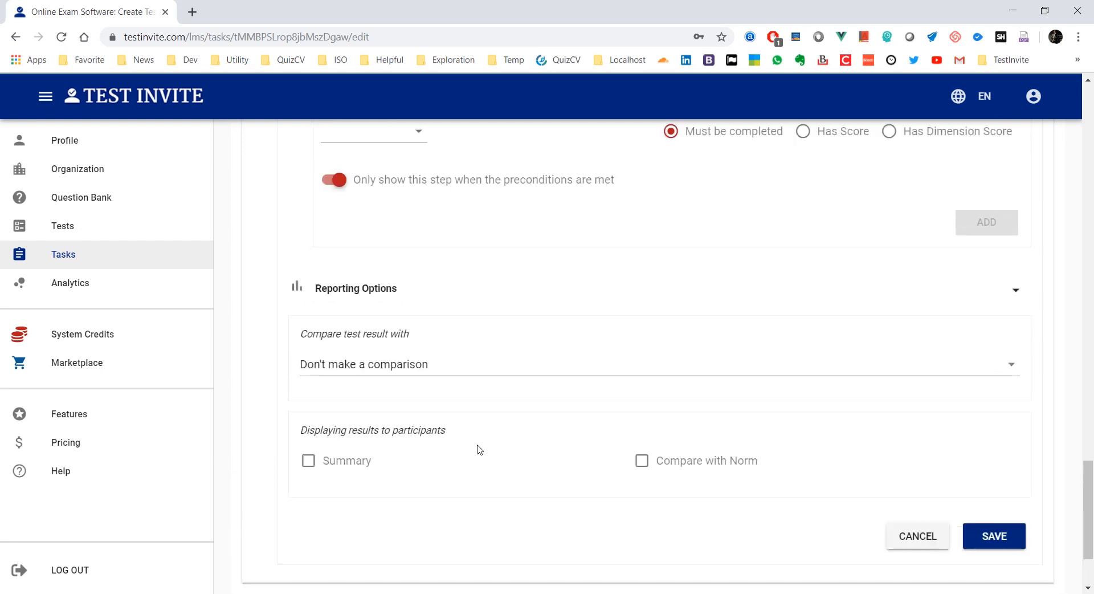
scroll(478, 444, up, 3)
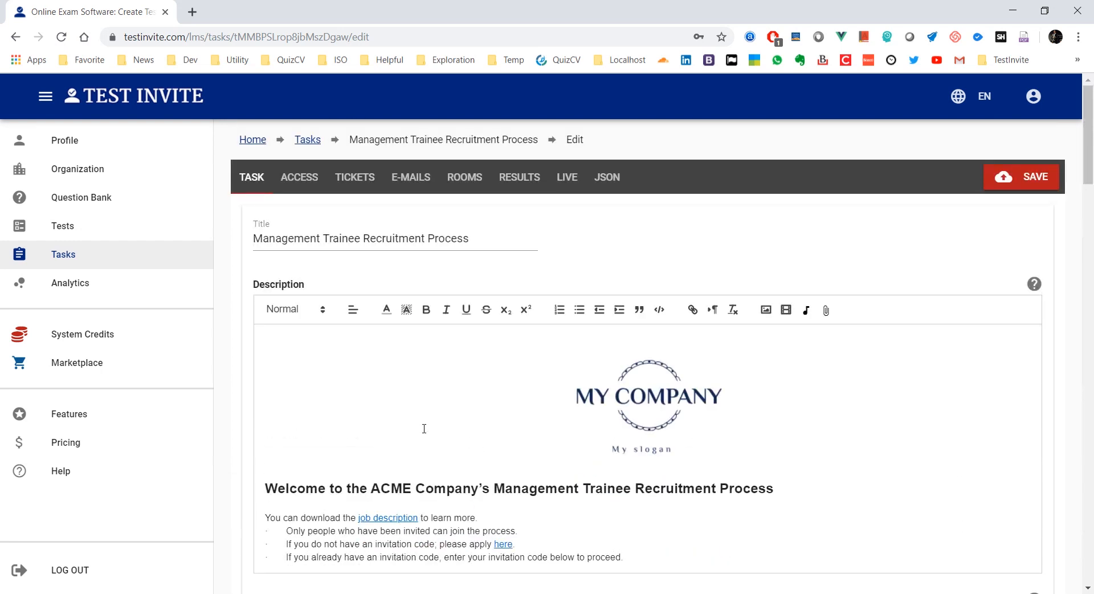
click(296, 177)
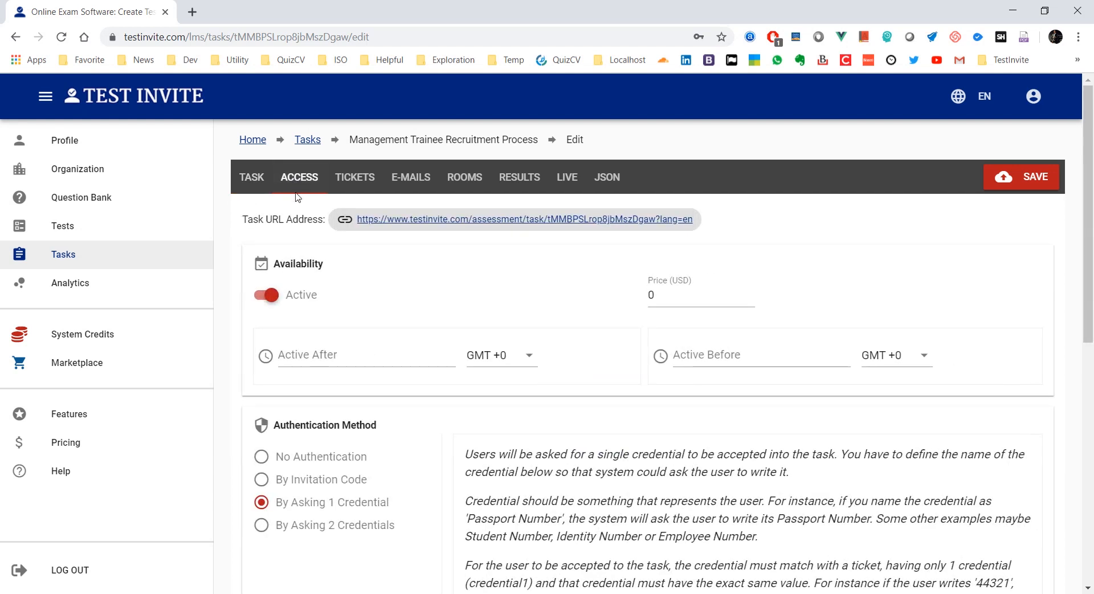
right_click(470, 219)
click(529, 327)
key(alt+Tab)
right_click(254, 39)
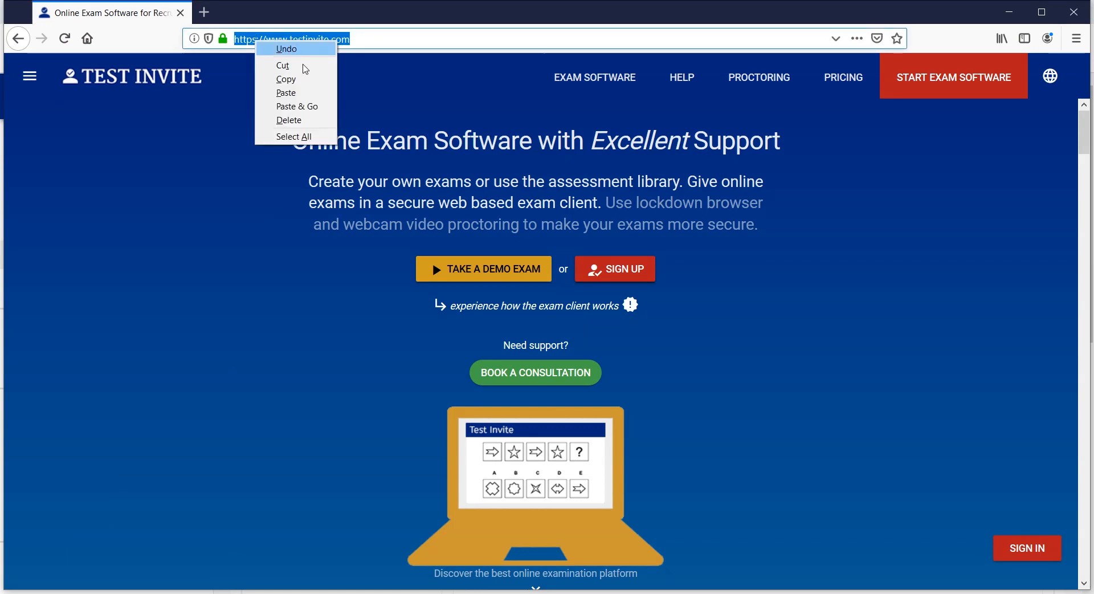
click(303, 93)
key(Return)
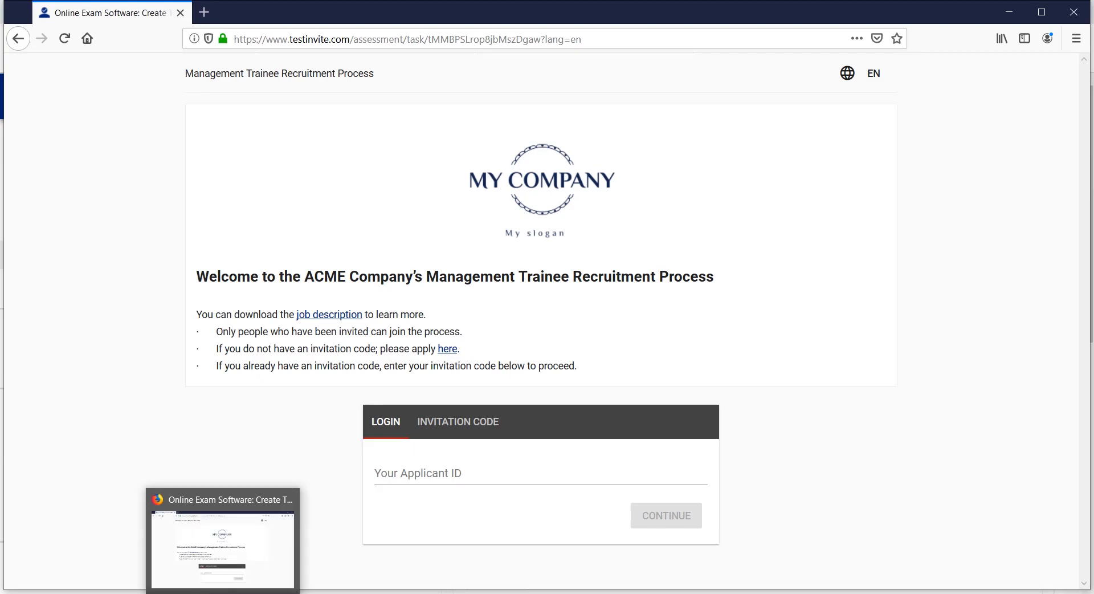
Switch back to the task editor in Chrome, set the authentication method to By Invitation Code, and save the task
click(222, 593)
scroll(300, 418, down, 1)
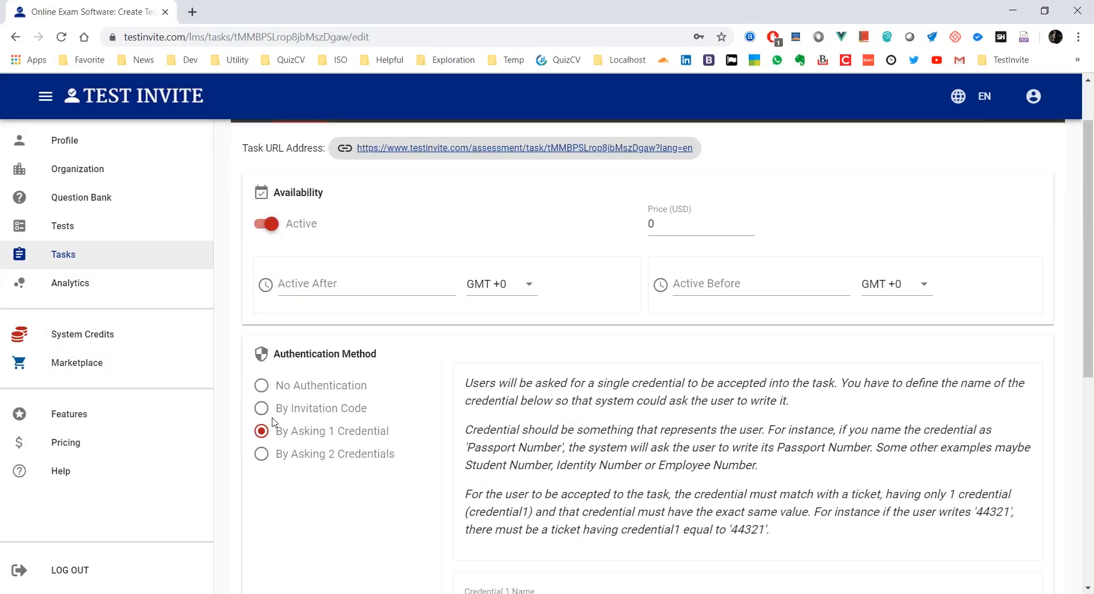
scroll(287, 425, down, 2)
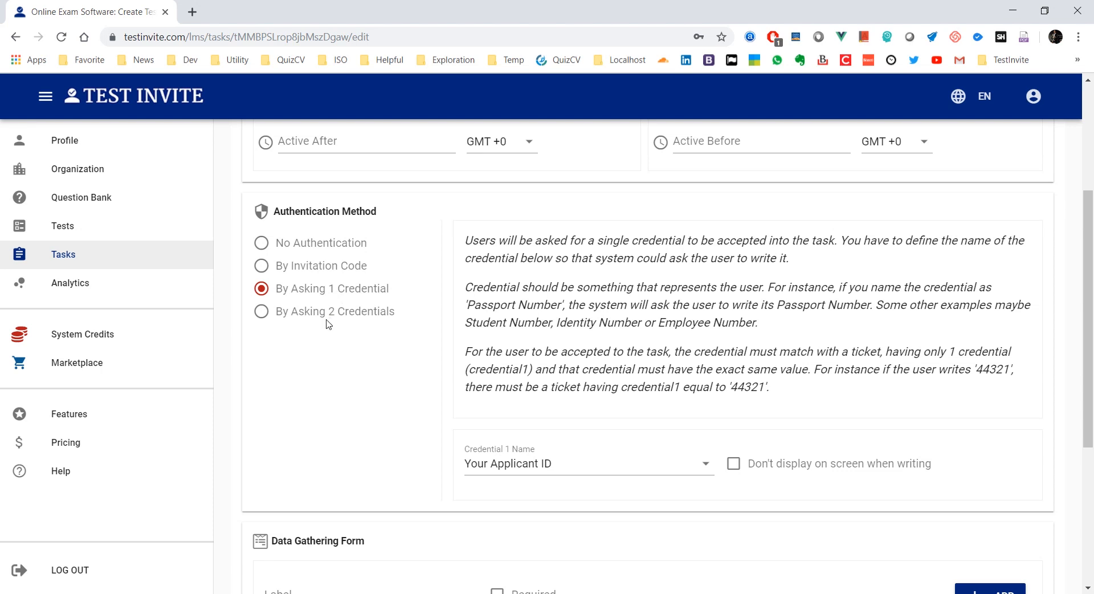
scroll(327, 322, up, 3)
click(367, 415)
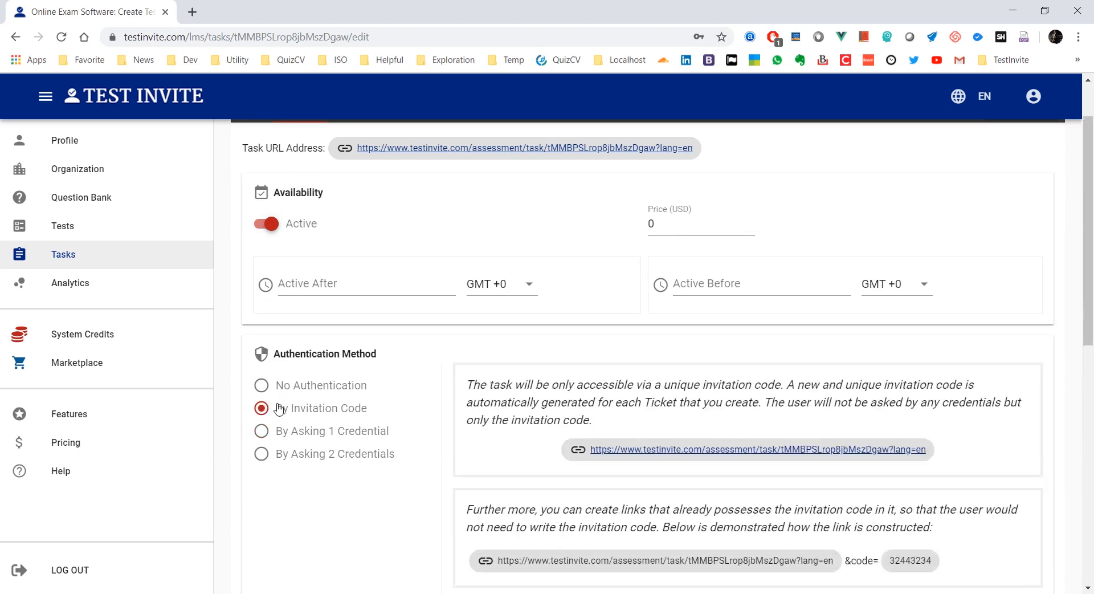
scroll(285, 296, down, 6)
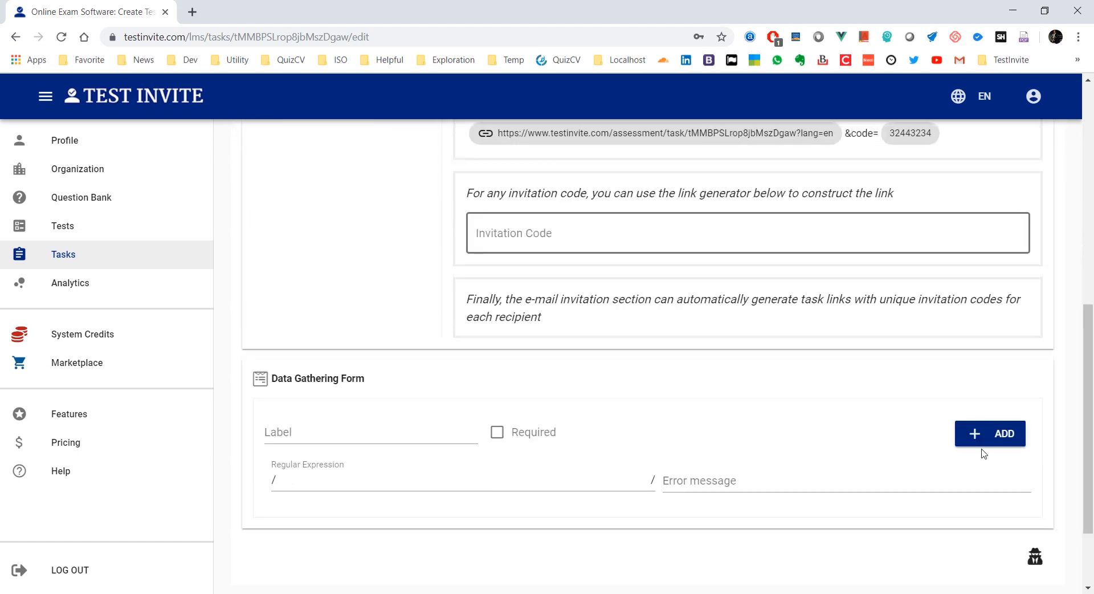
scroll(835, 399, up, 6)
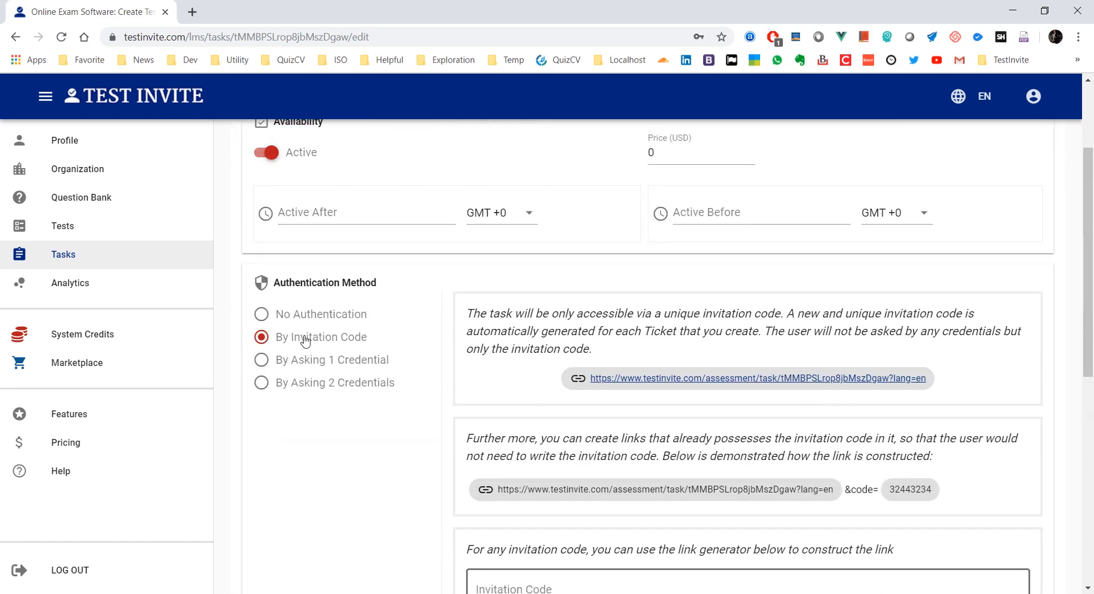
scroll(305, 342, up, 3)
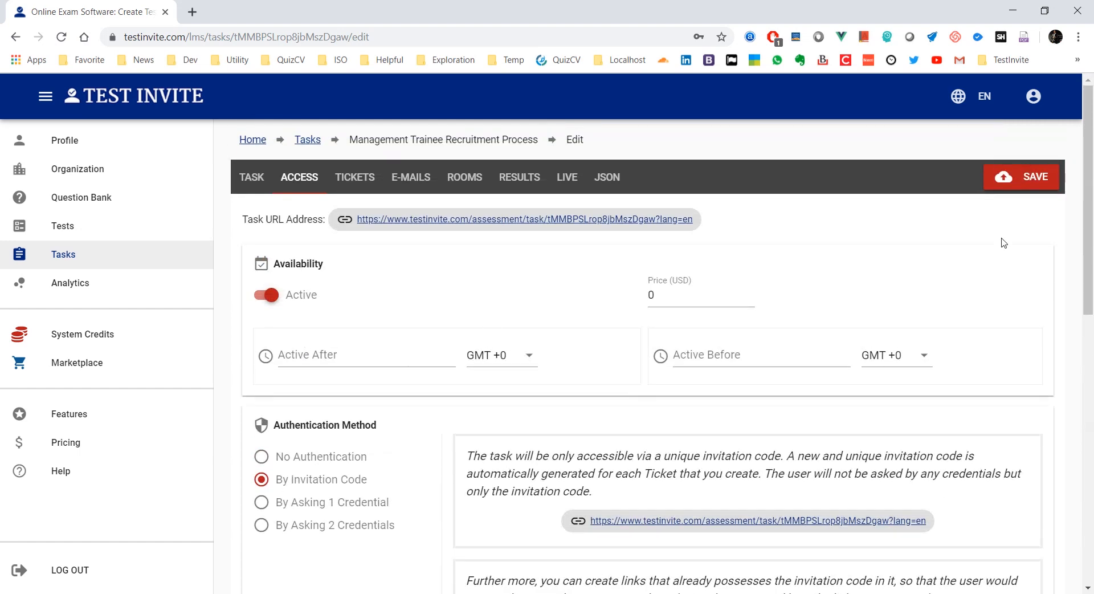
click(1003, 177)
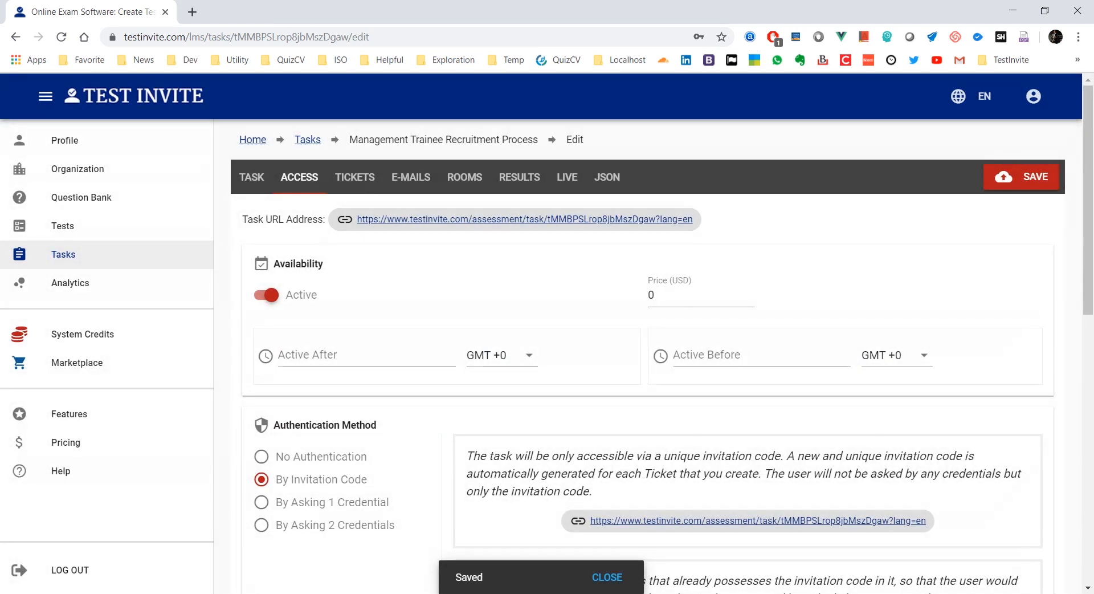
Reload the task's candidate page in Firefox to check its invitation code login, and return to the task editor in Chrome
click(239, 593)
click(67, 39)
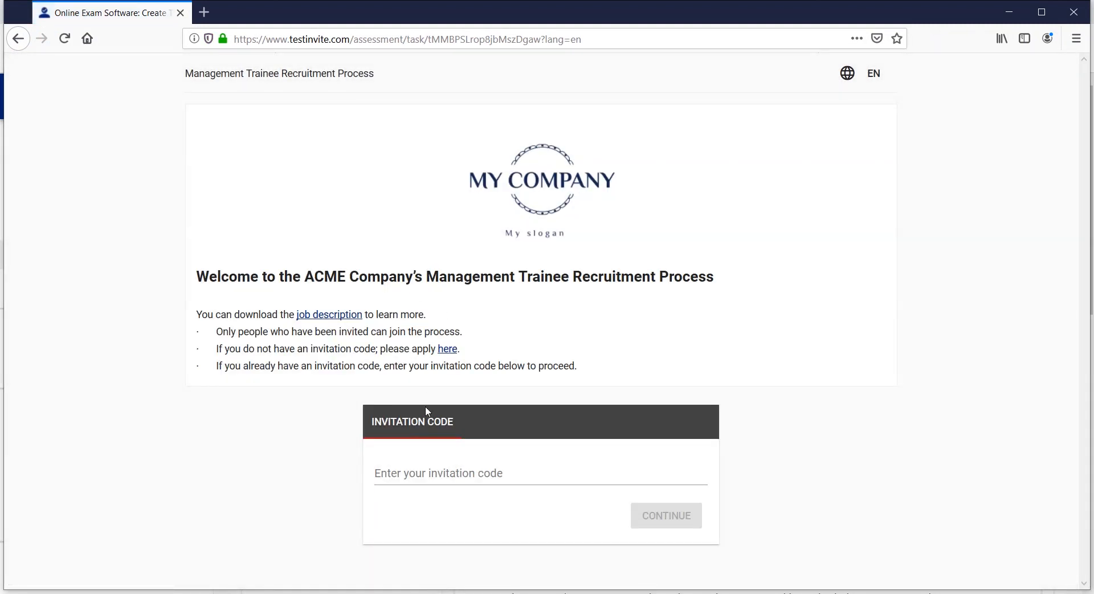
click(404, 474)
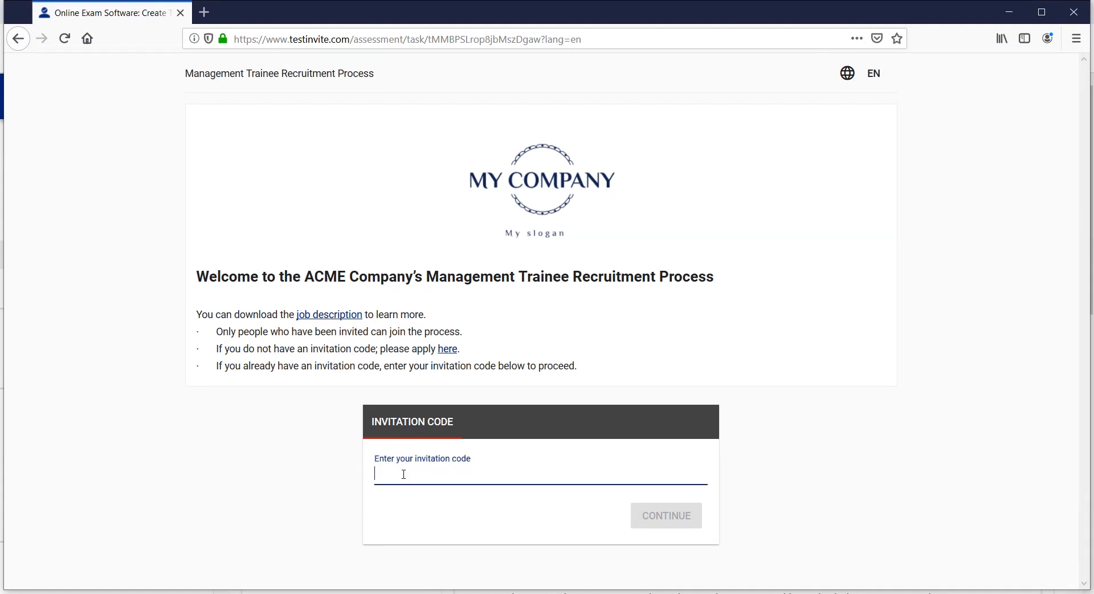
key(alt+Tab)
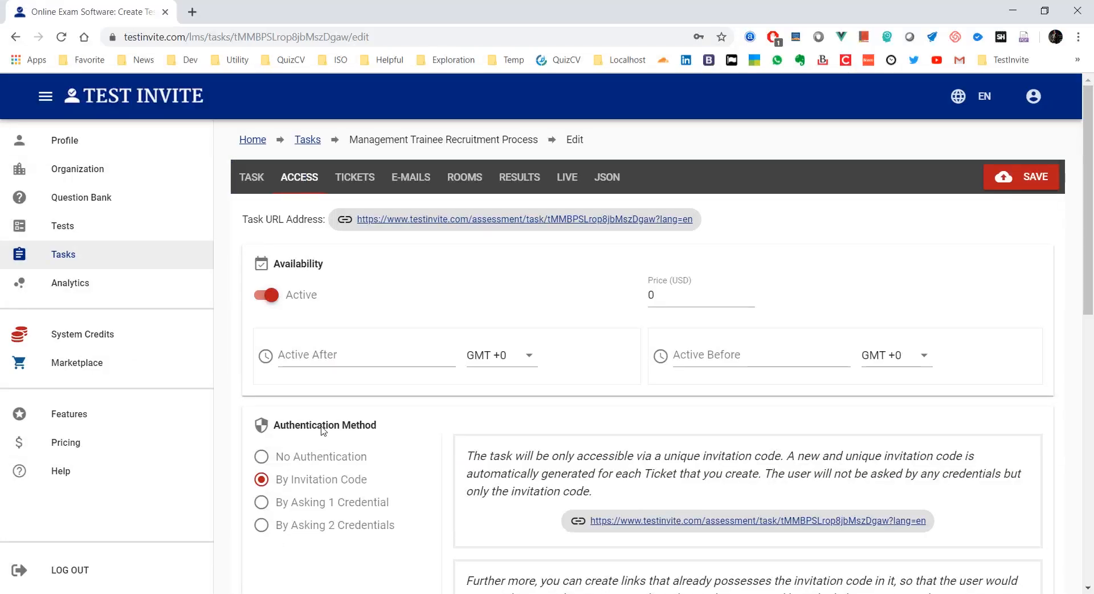
Open the task's tickets and copy the invitation code of the active accounting department ticket
click(360, 176)
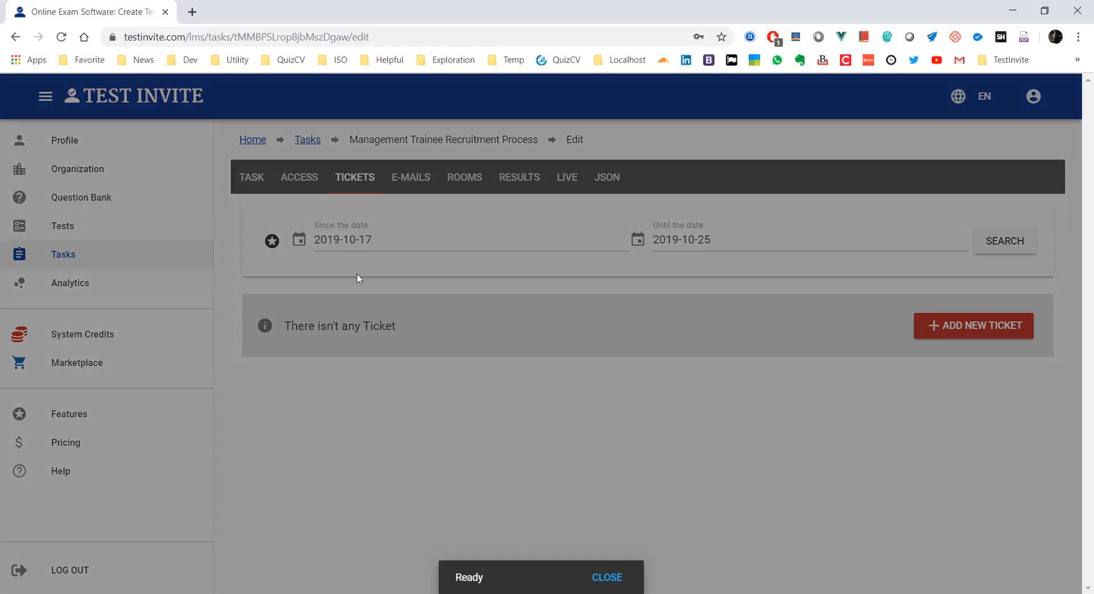
scroll(370, 285, down, 2)
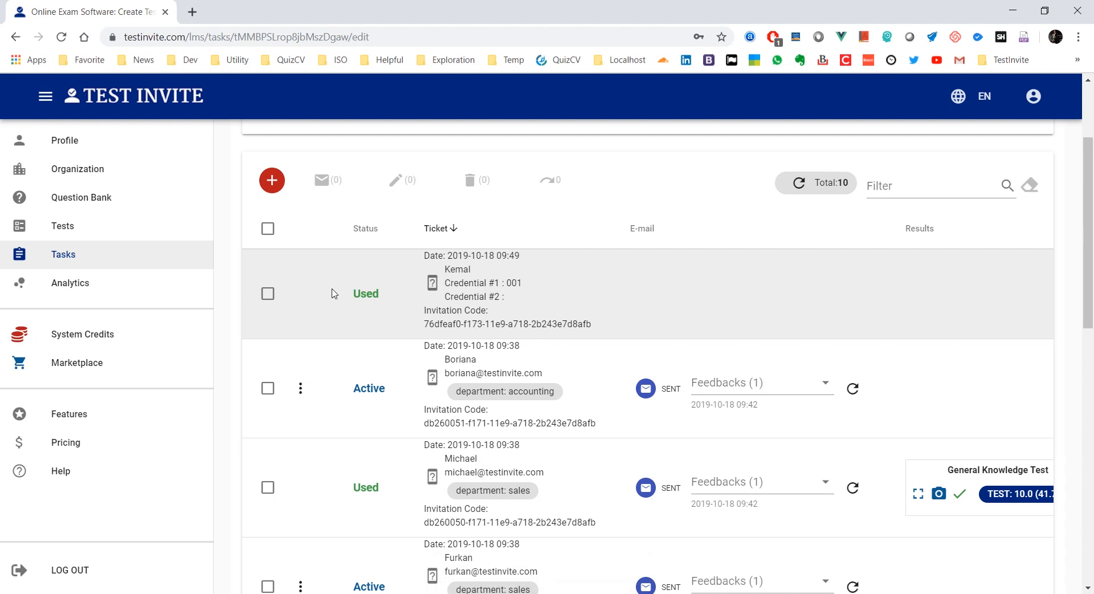
scroll(437, 320, down, 1)
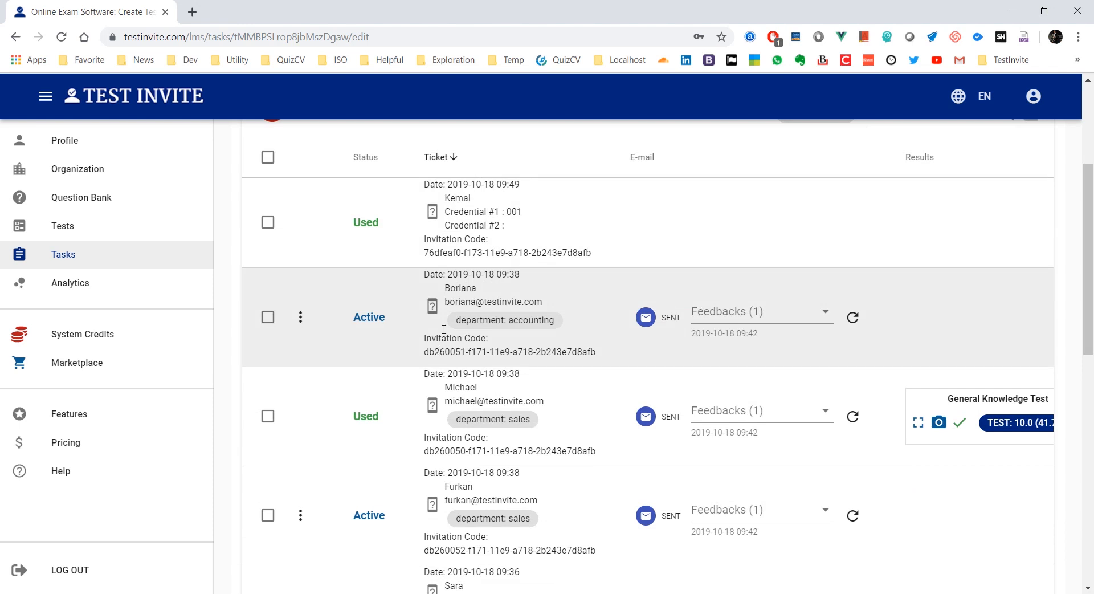
mouse_move(425, 354)
mouse_down()
mouse_move(618, 356)
mouse_move(424, 353)
mouse_up()
key(ctrl+c)
click(567, 349)
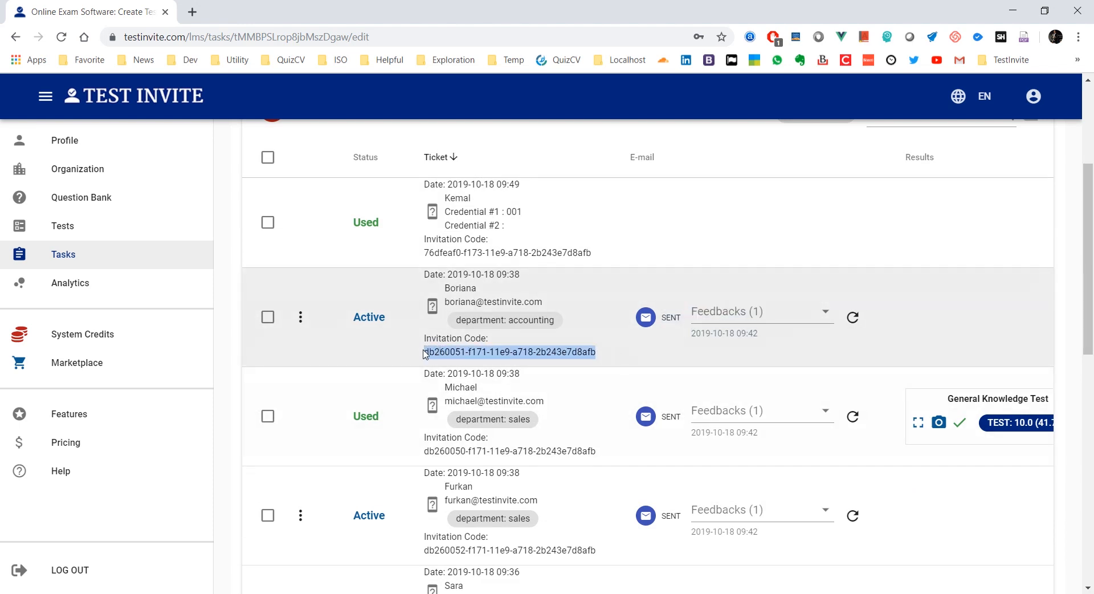
right_click(435, 351)
click(469, 362)
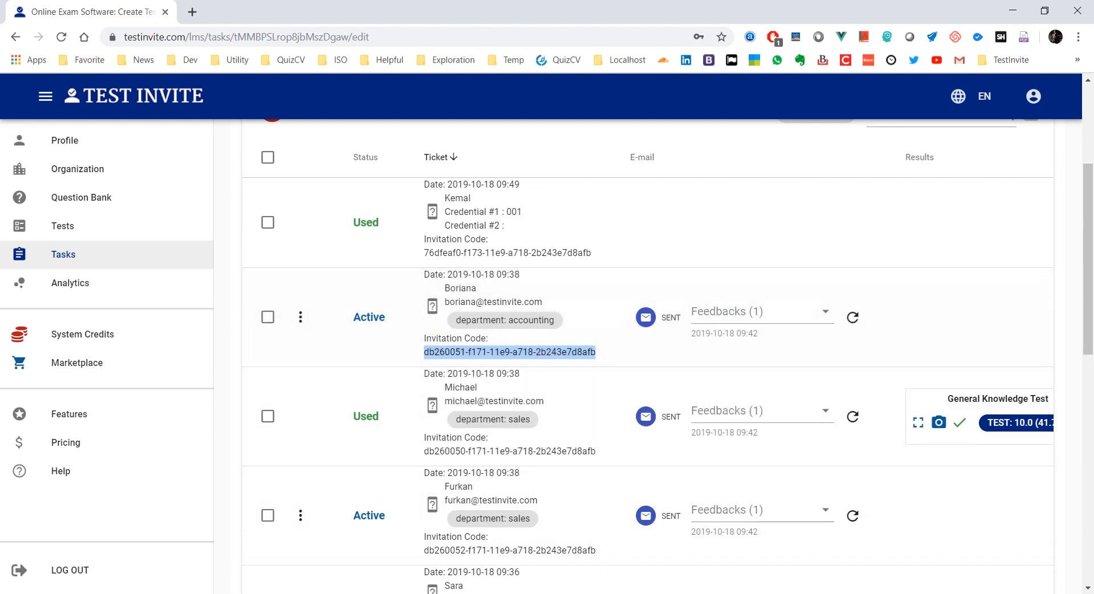
Switch to Firefox, paste the invitation code into the candidate login form, and continue to the task's test room
key(alt+Tab)
right_click(427, 477)
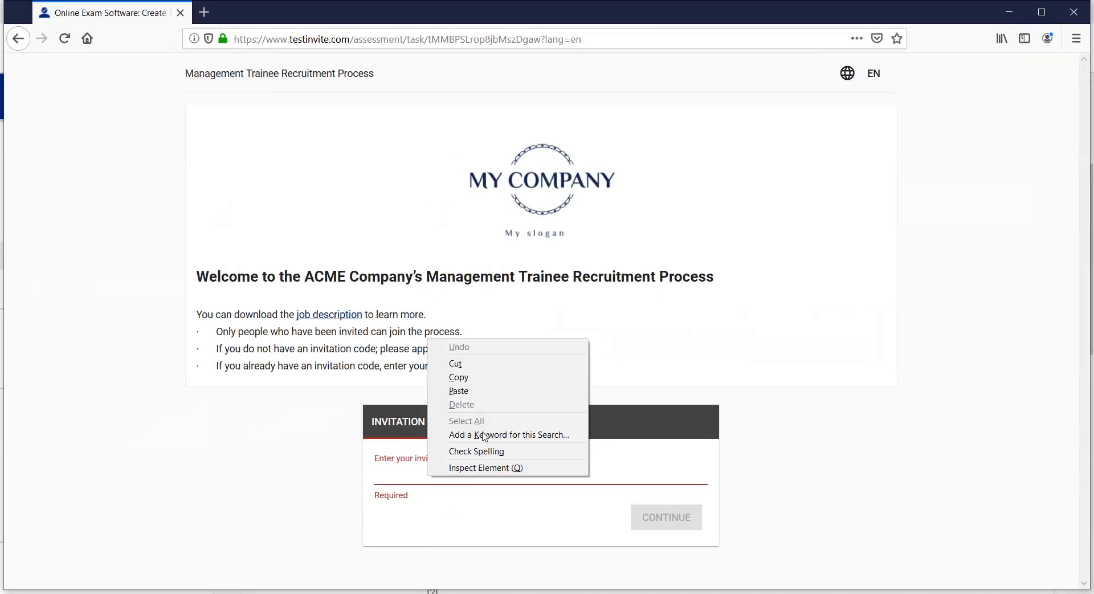
click(479, 387)
click(634, 521)
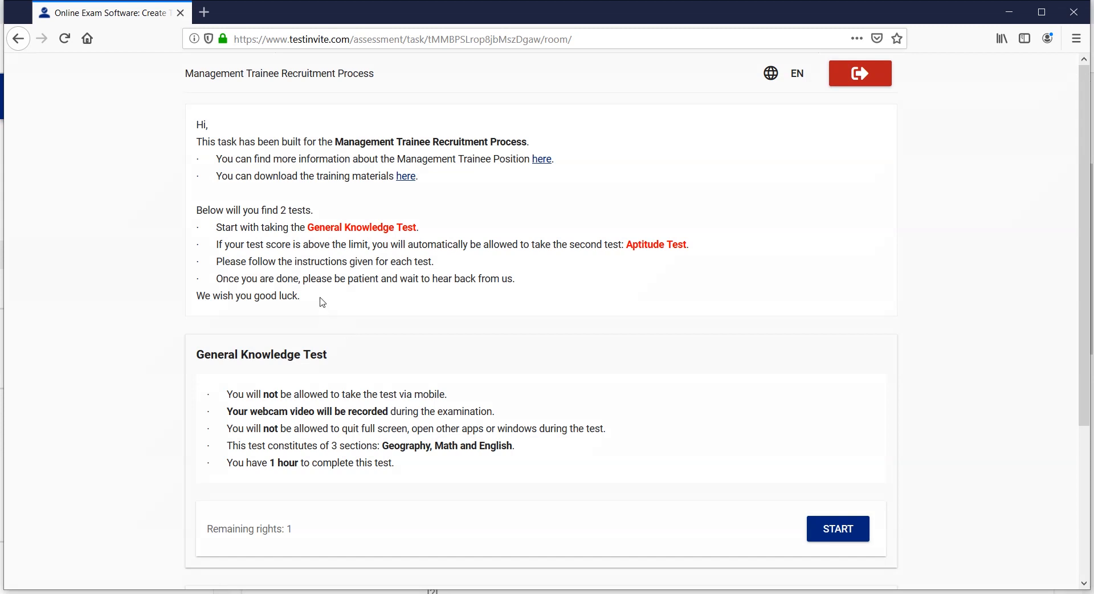
Review the task instructions and both tests, and start the General Knowledge Test, confirming the timer start
scroll(319, 280, down, 3)
scroll(309, 281, down, 1)
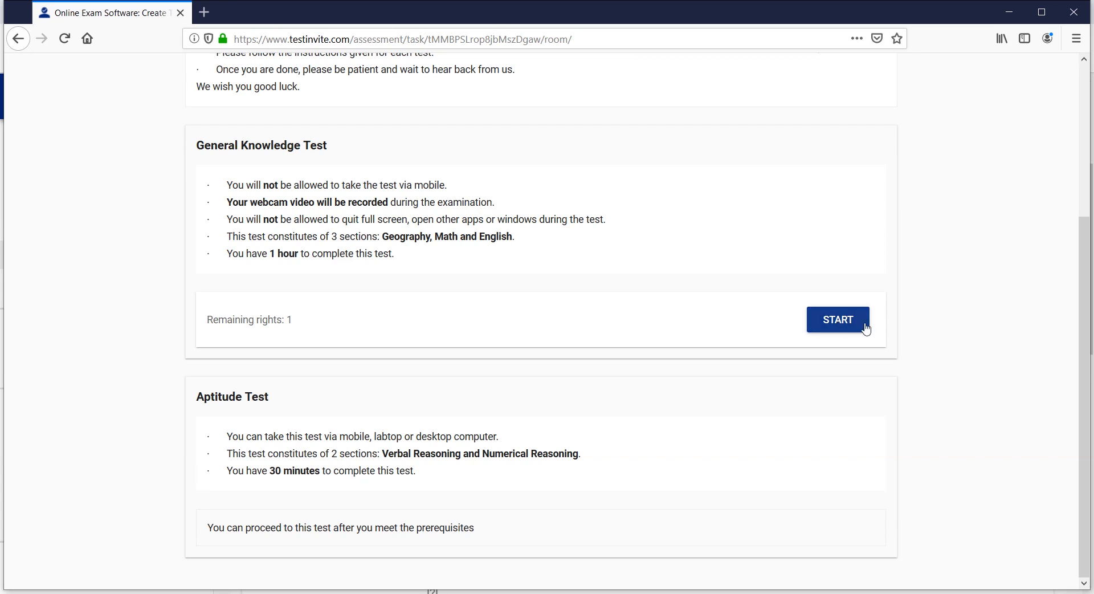
click(839, 321)
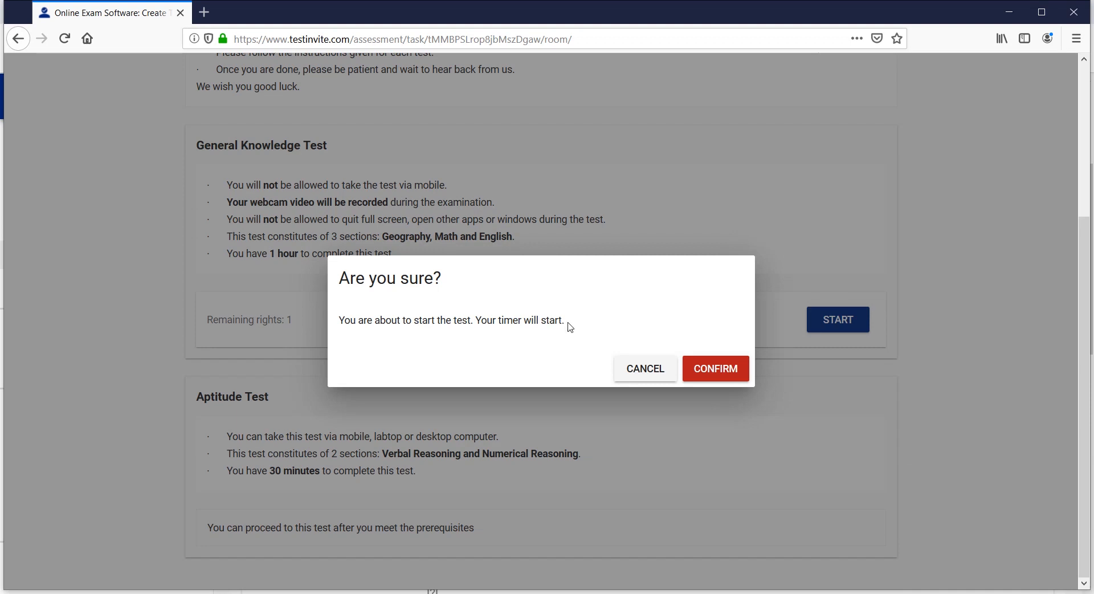
drag(568, 323, 341, 319)
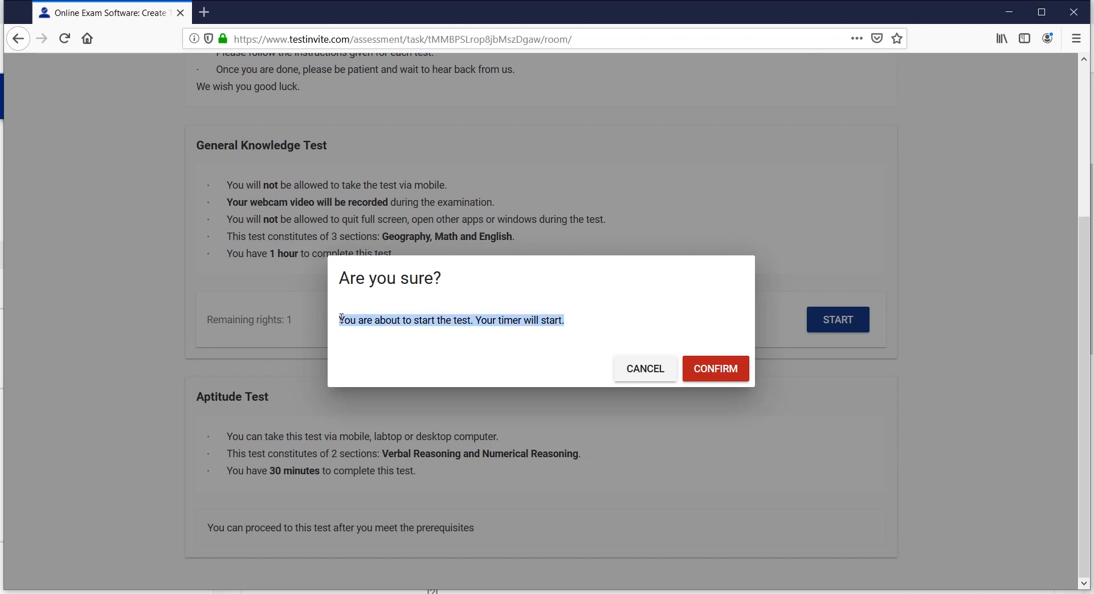
click(725, 370)
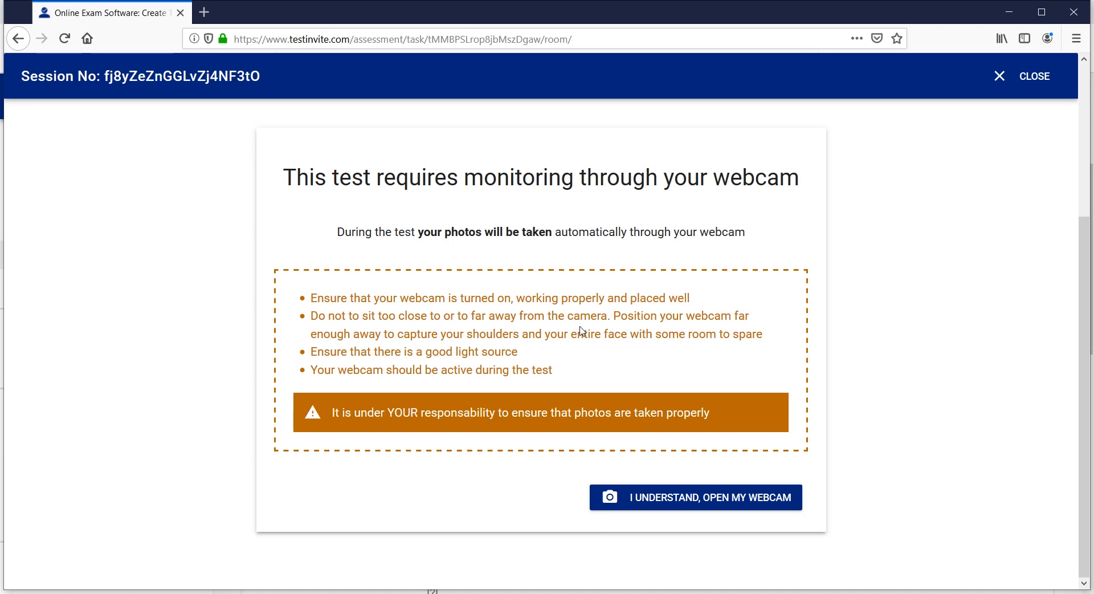
Accept the webcam monitoring, allow camera access, and begin the test in fullscreen mode
click(676, 499)
click(250, 155)
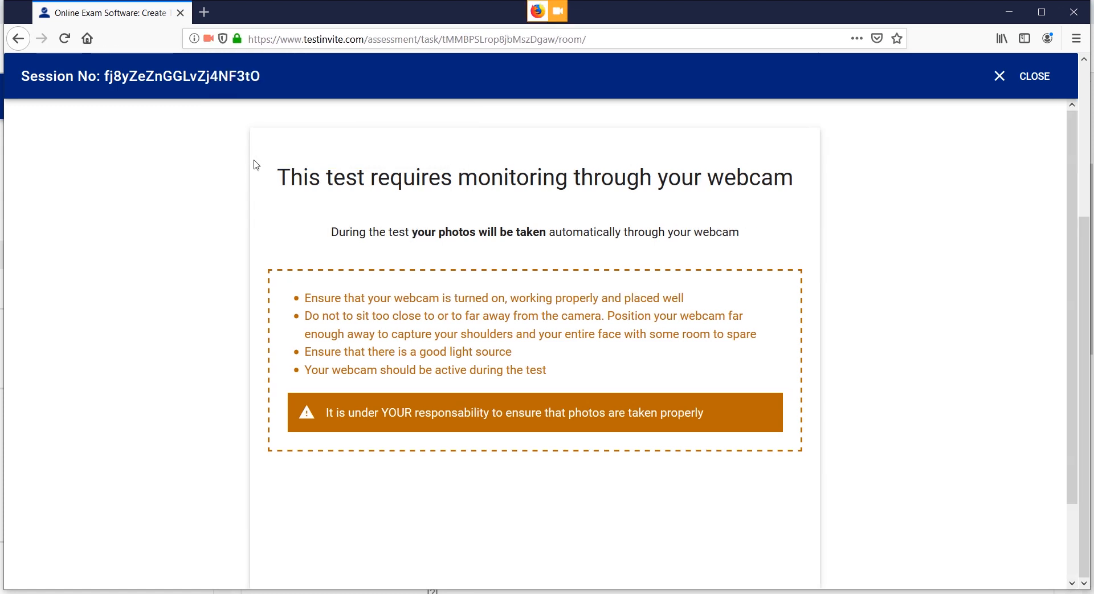
scroll(331, 219, down, 5)
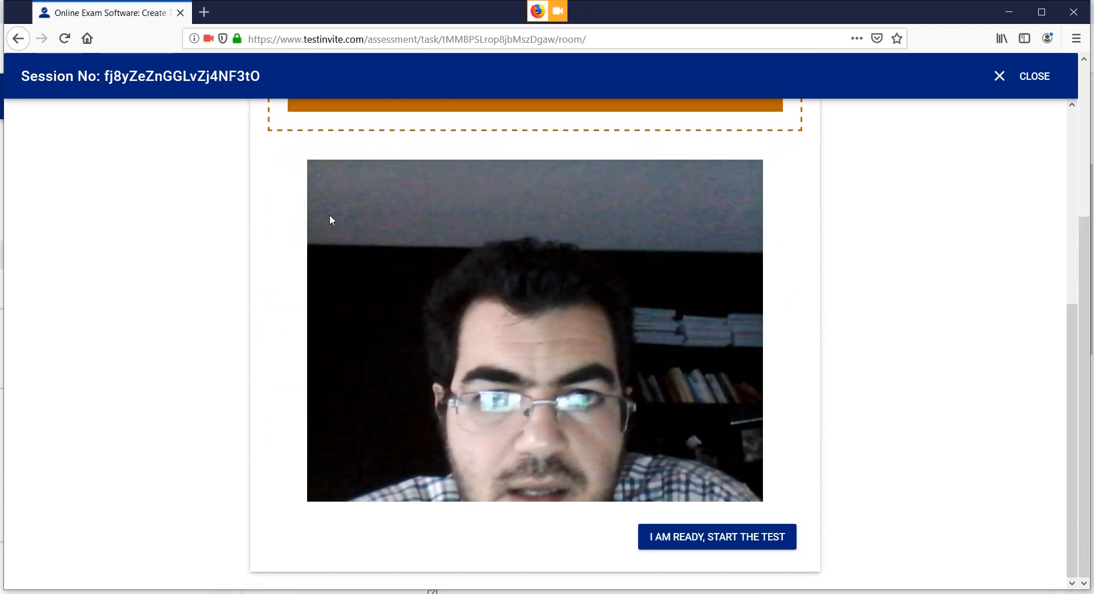
click(686, 537)
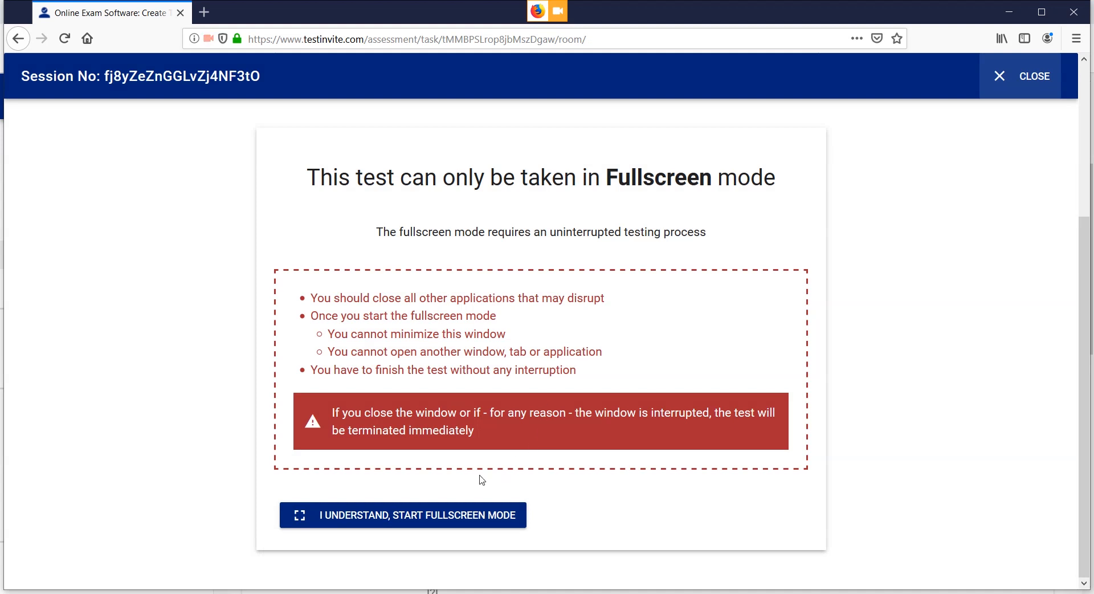
click(466, 515)
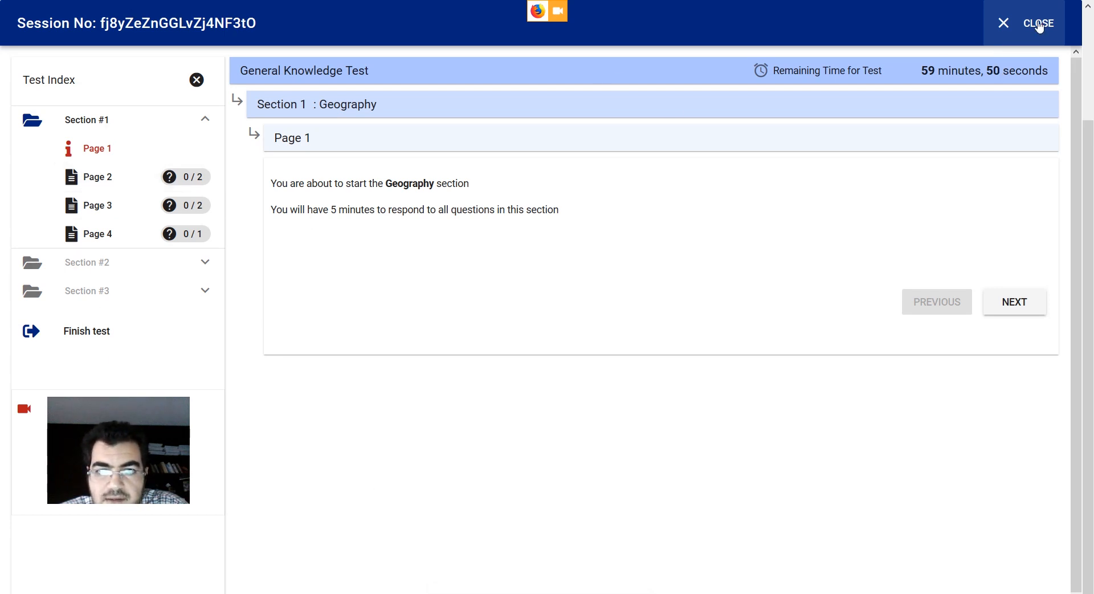
Close the candidate's test session in Firefox, and refresh the task's results list in Chrome
click(1005, 25)
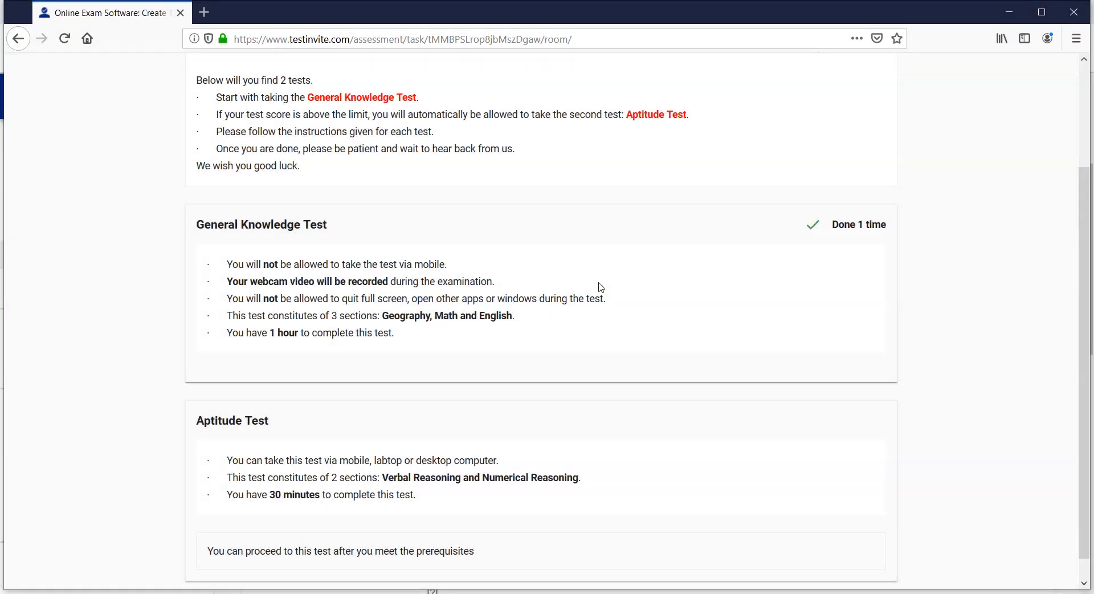
scroll(864, 221, up, 3)
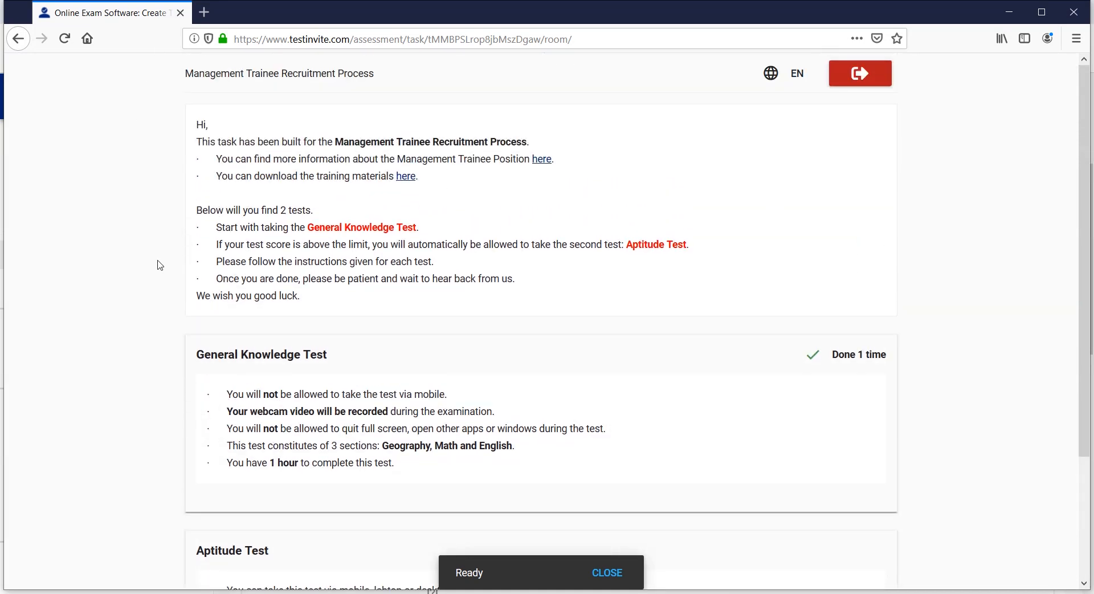
key(alt+Tab)
scroll(285, 275, up, 3)
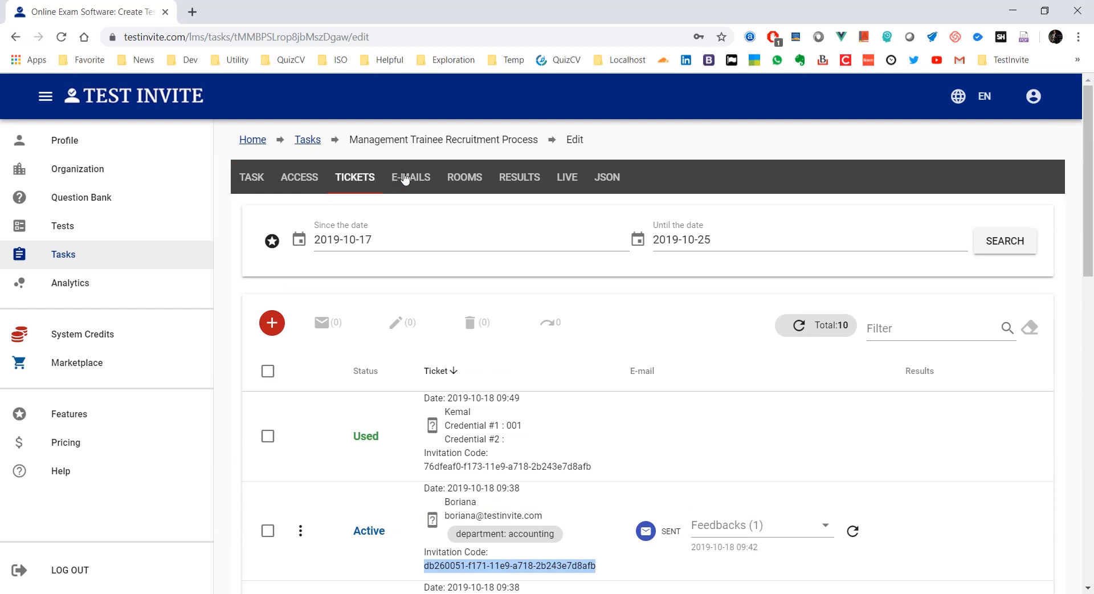
click(520, 178)
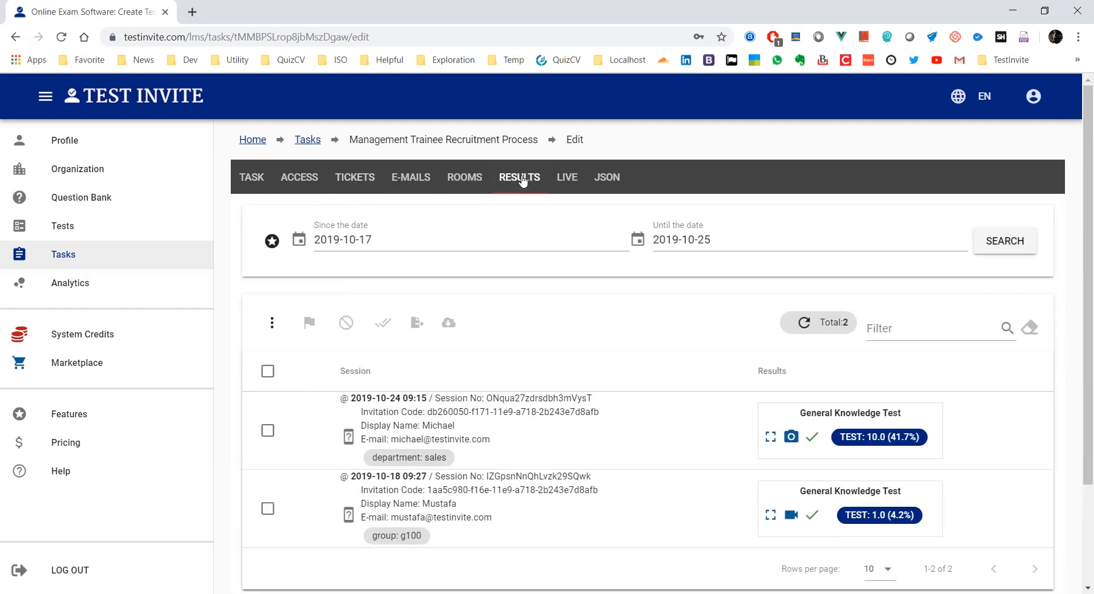
click(803, 322)
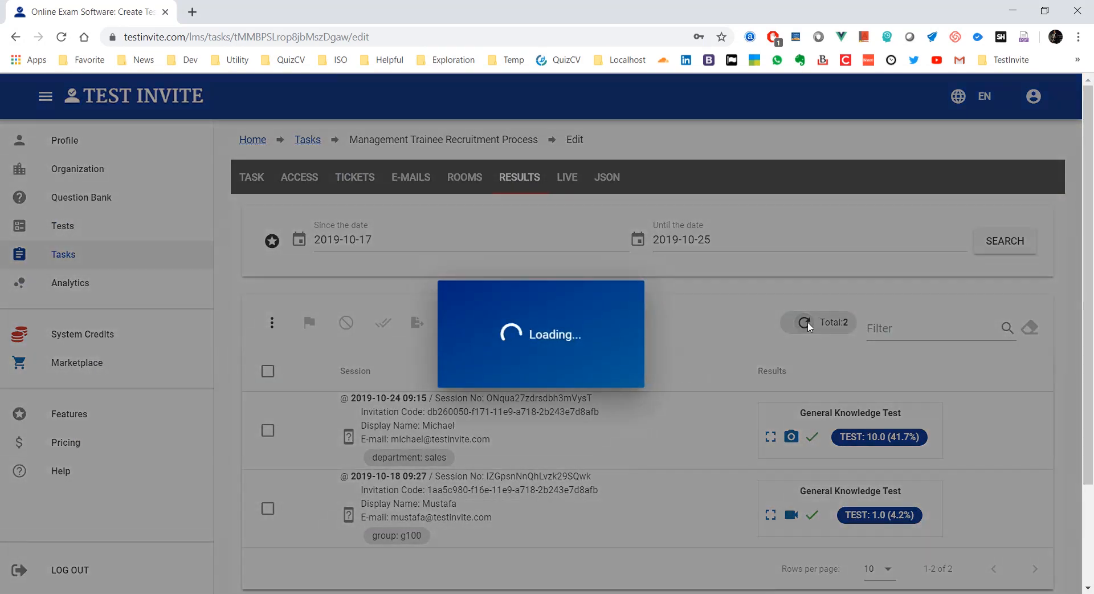
scroll(704, 325, down, 3)
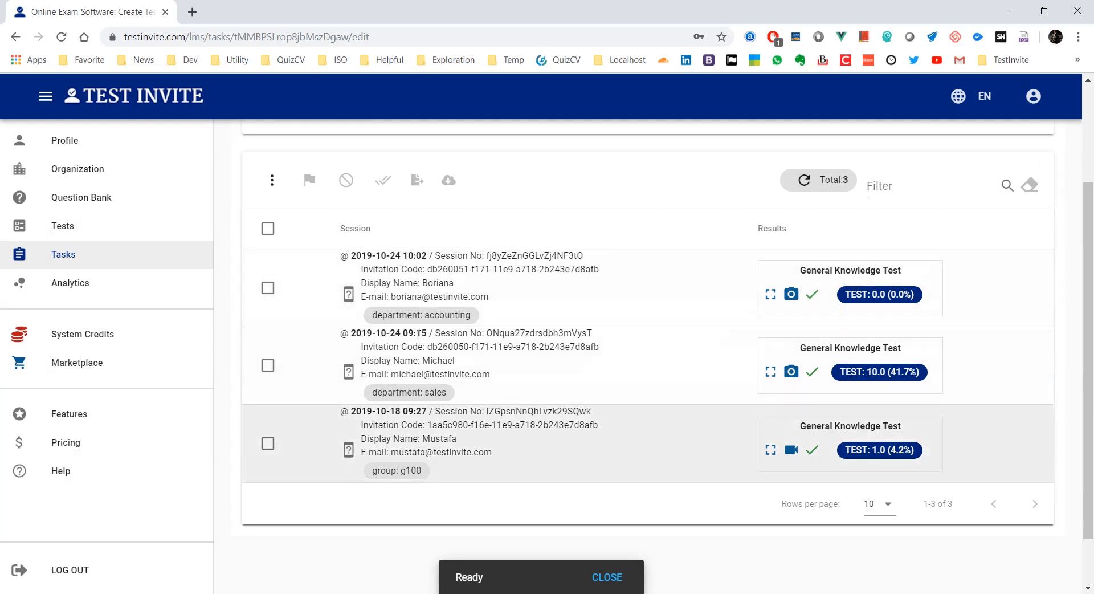
Open the report of the newest General Knowledge Test session and examine its participant, score and performance summary
double_click(432, 281)
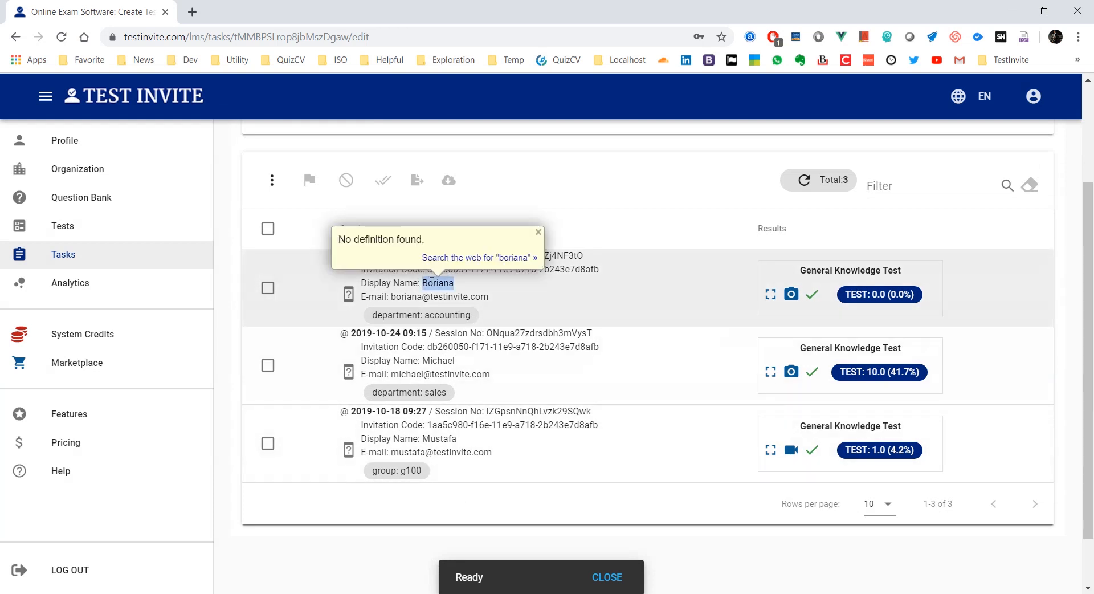
click(538, 233)
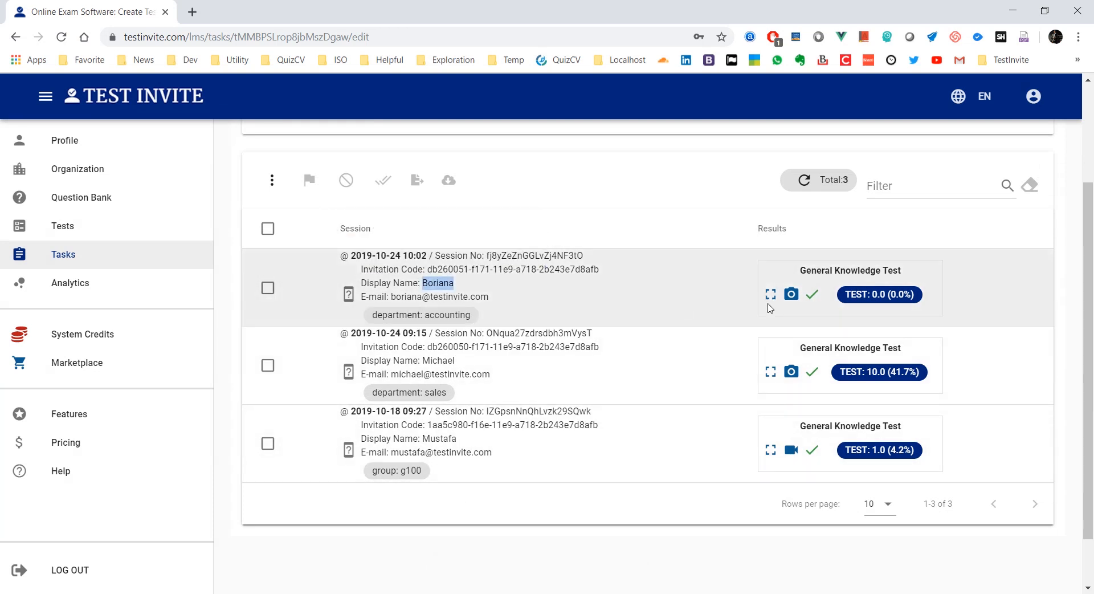
click(876, 294)
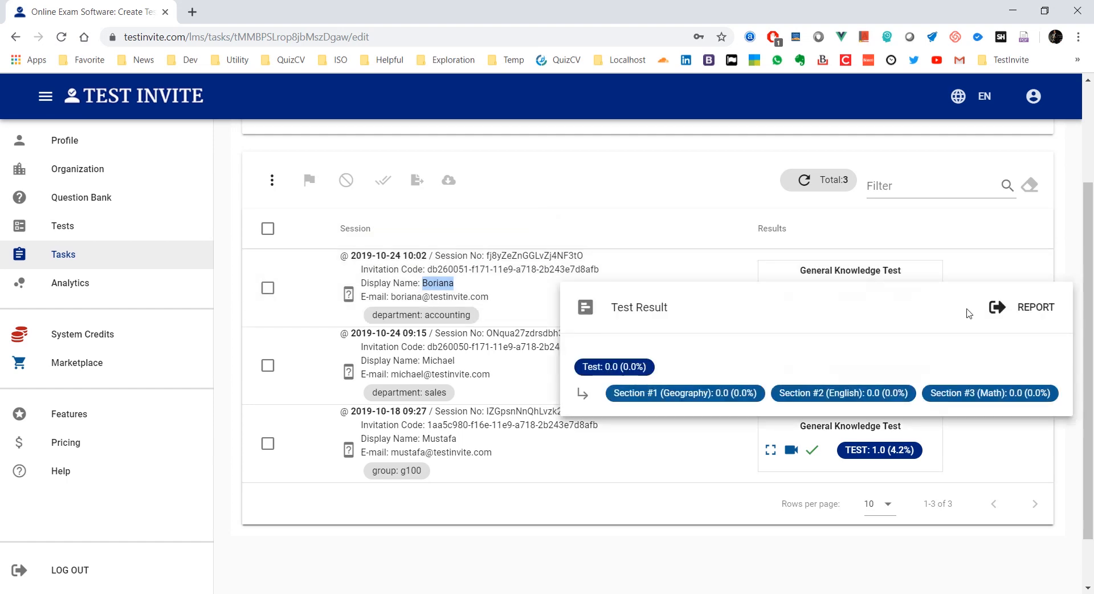
click(1016, 308)
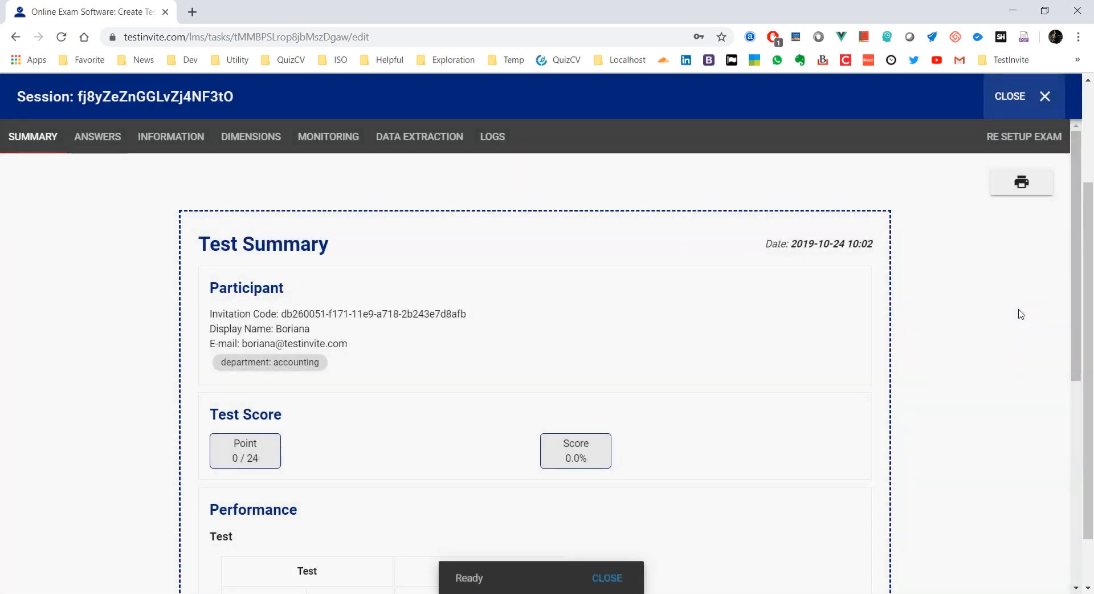
scroll(539, 312, down, 5)
scroll(526, 315, up, 4)
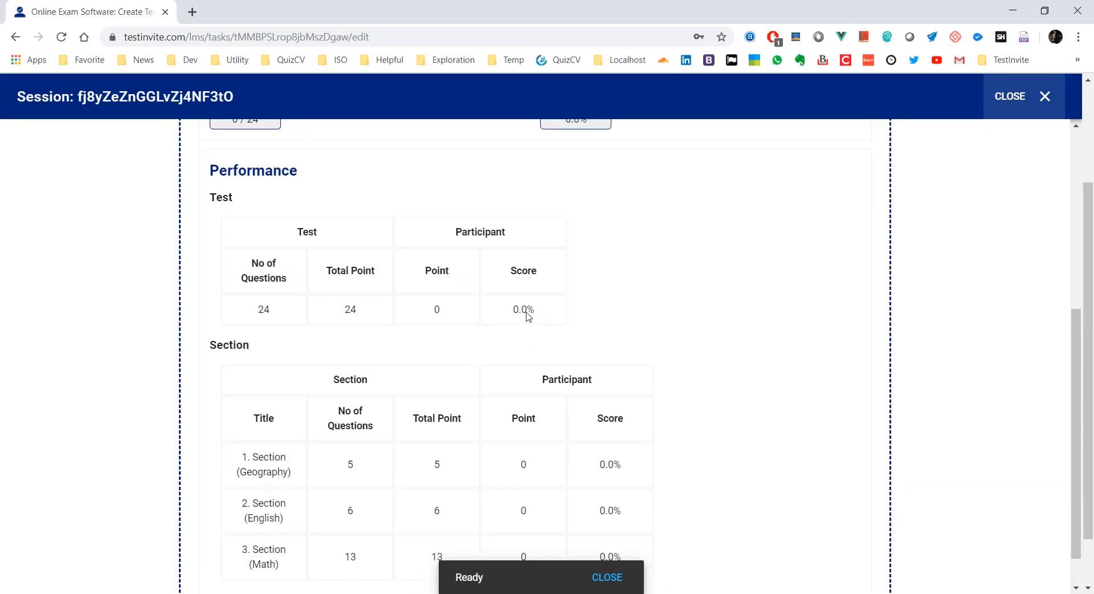
scroll(527, 315, down, 5)
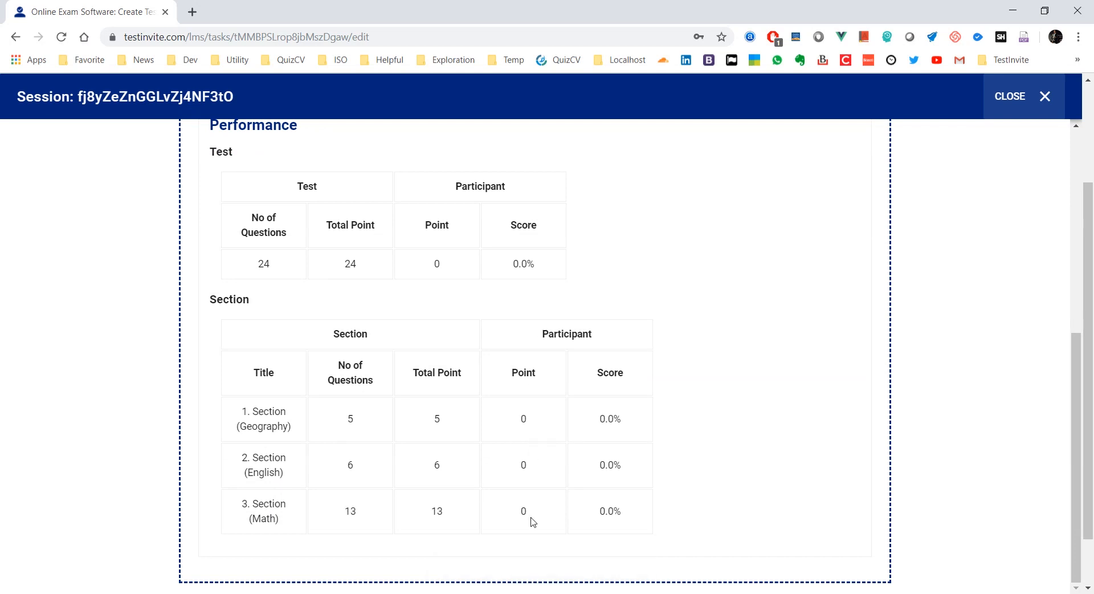
scroll(527, 399, up, 7)
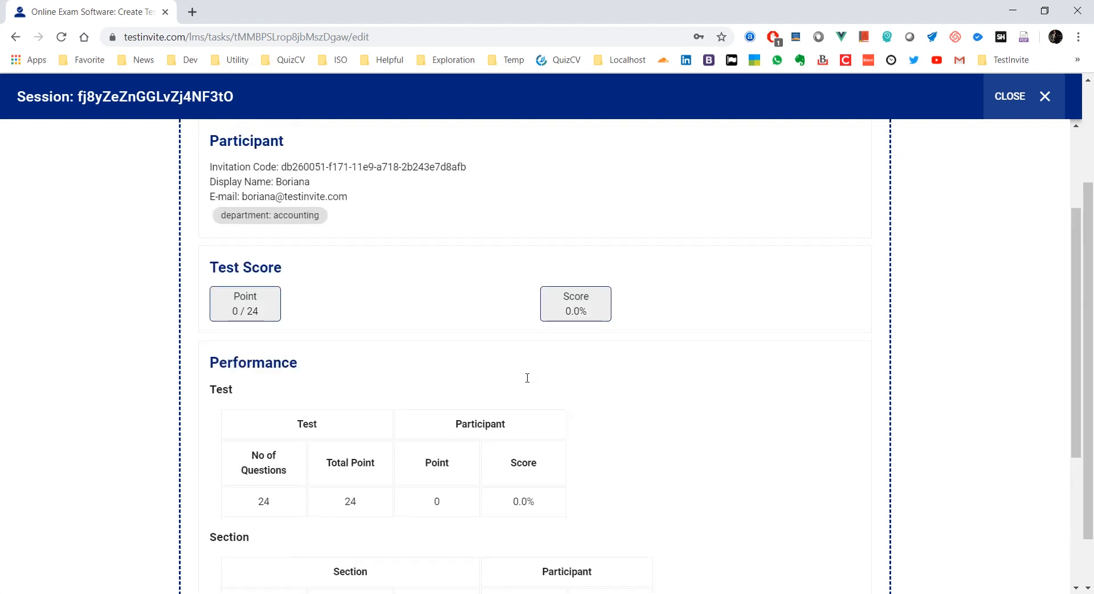
Examine the session's answers on the Geography and English section pages, ending with the Sherlock page
click(100, 139)
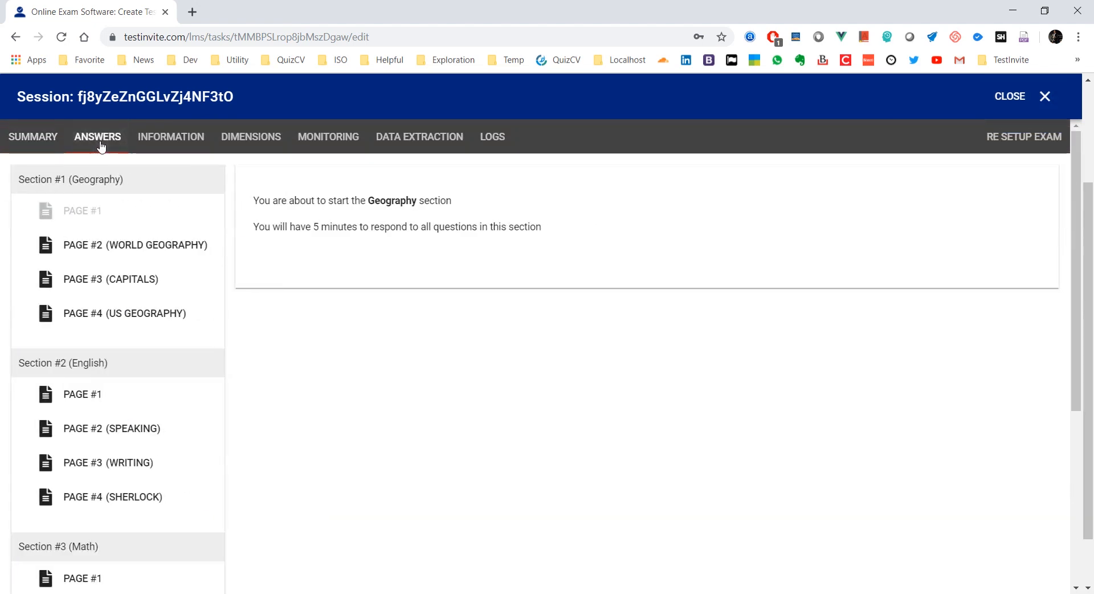
click(122, 244)
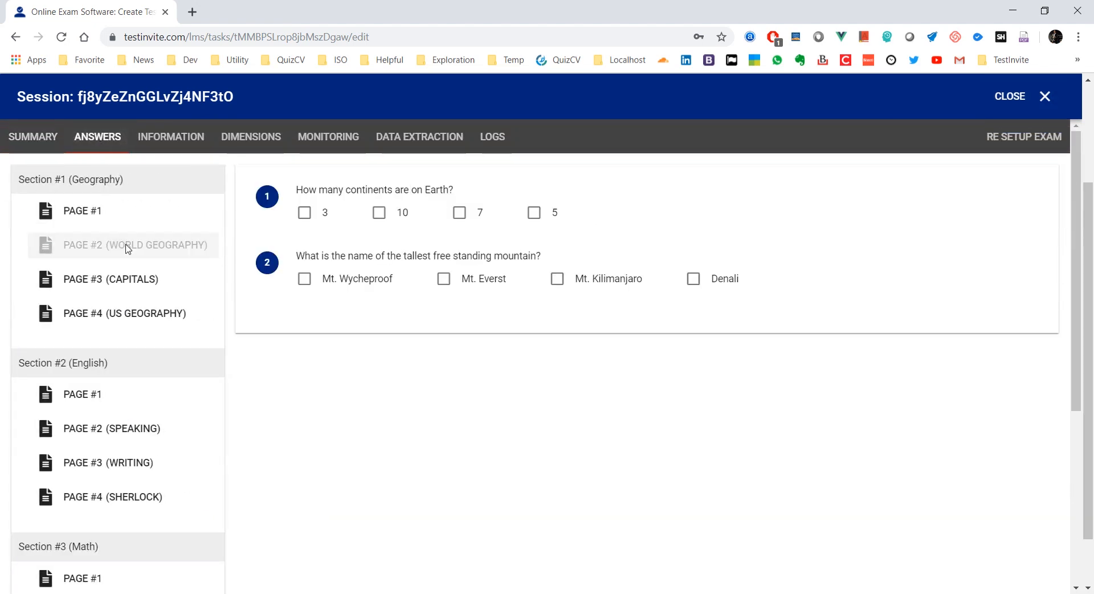
click(123, 282)
click(114, 313)
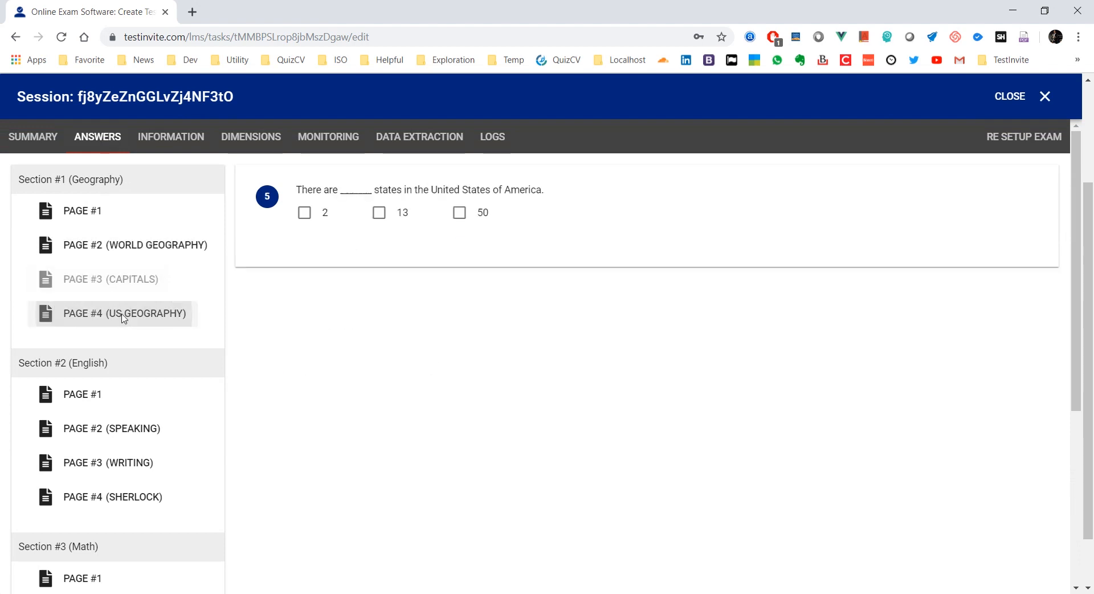
click(115, 407)
click(90, 433)
click(91, 463)
click(99, 496)
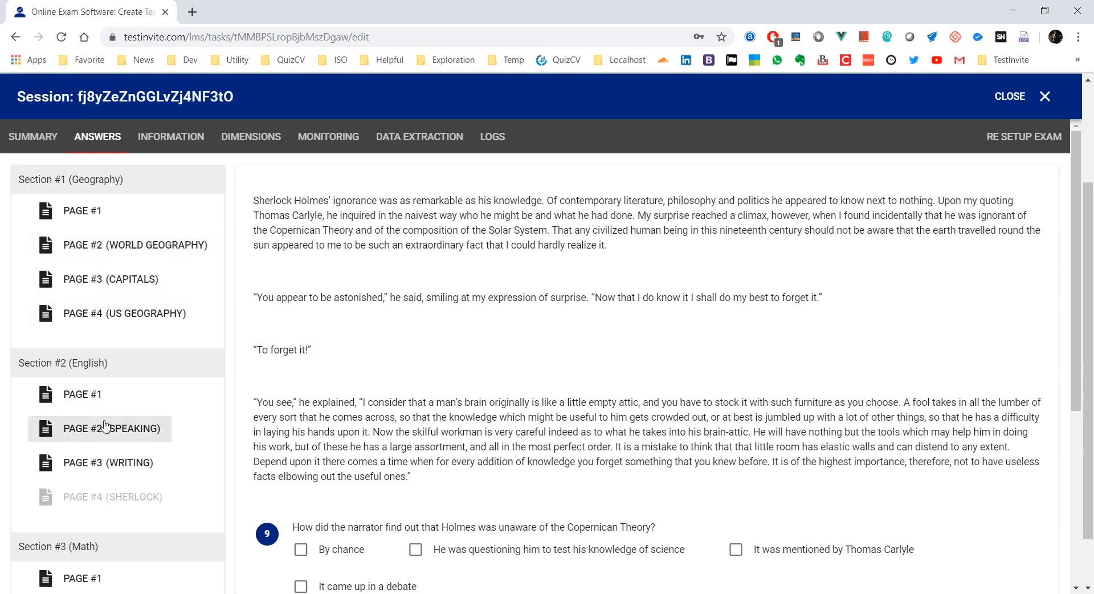
Expand the Flow details in the session's information and examine the times, interactions, questions and points per section
click(164, 138)
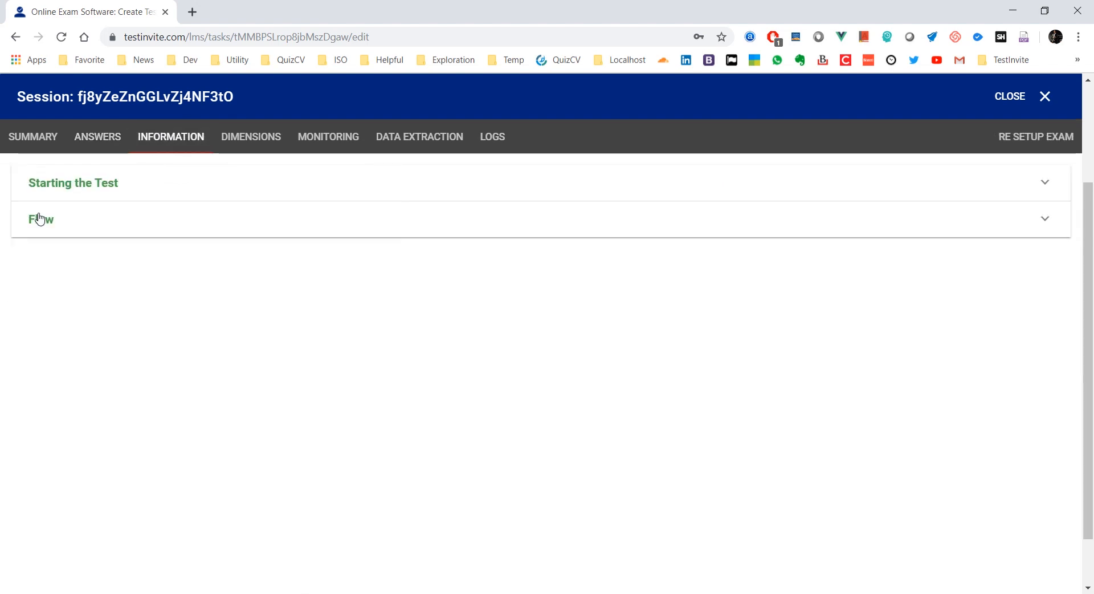
click(35, 218)
scroll(213, 318, down, 5)
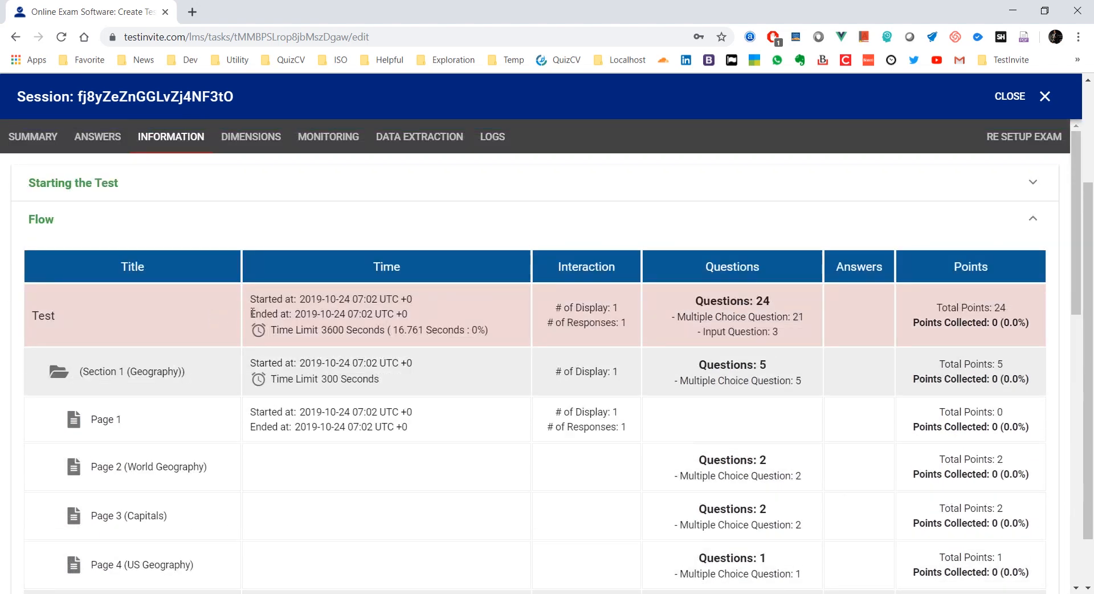
scroll(252, 312, down, 3)
scroll(252, 312, down, 10)
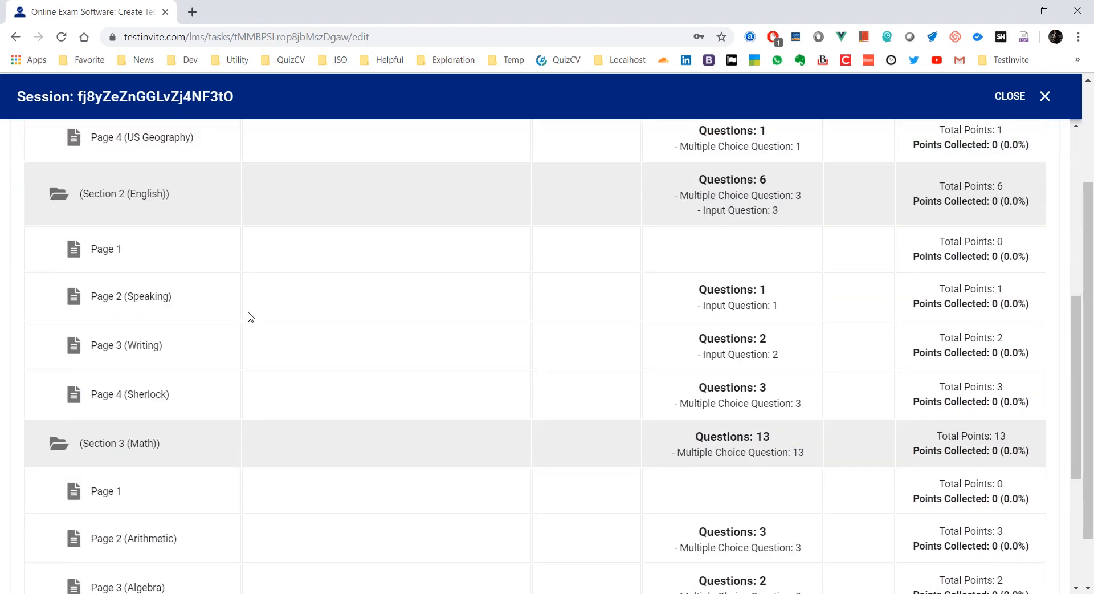
Examine the Flow table's time limits and the start and end times recorded for the test, Geography section and its pages
scroll(248, 317, up, 10)
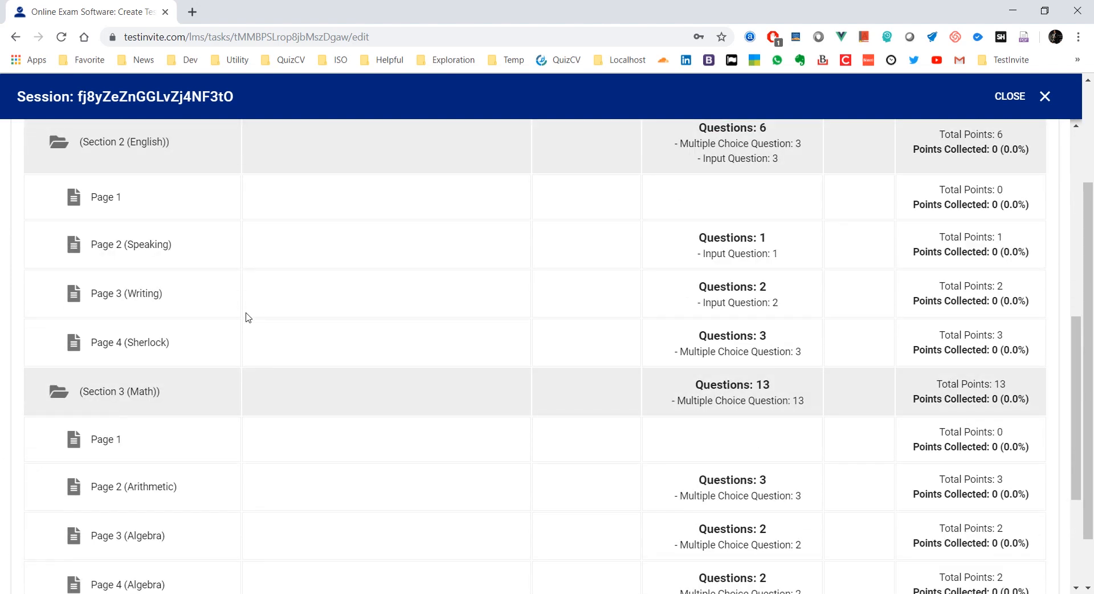
scroll(246, 317, down, 1)
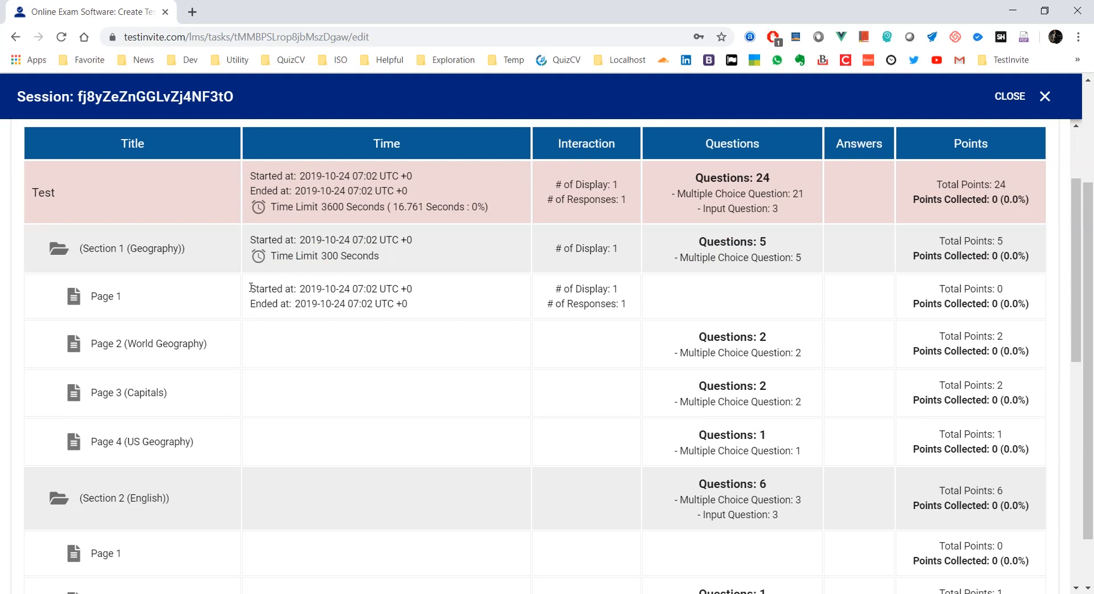
scroll(349, 305, down, 2)
scroll(345, 307, up, 1)
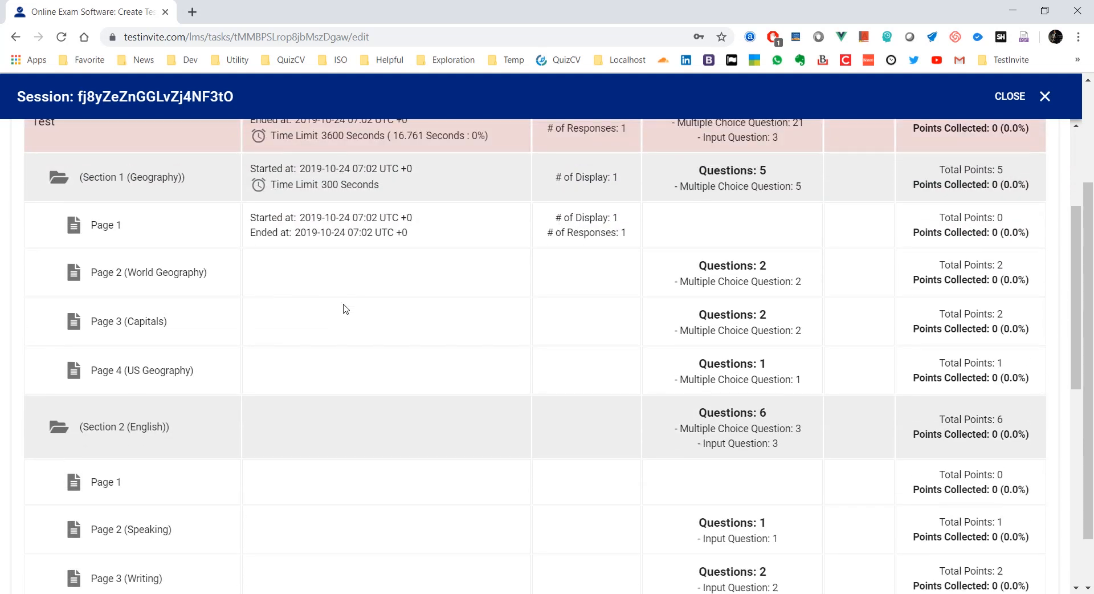
drag(251, 232, 437, 239)
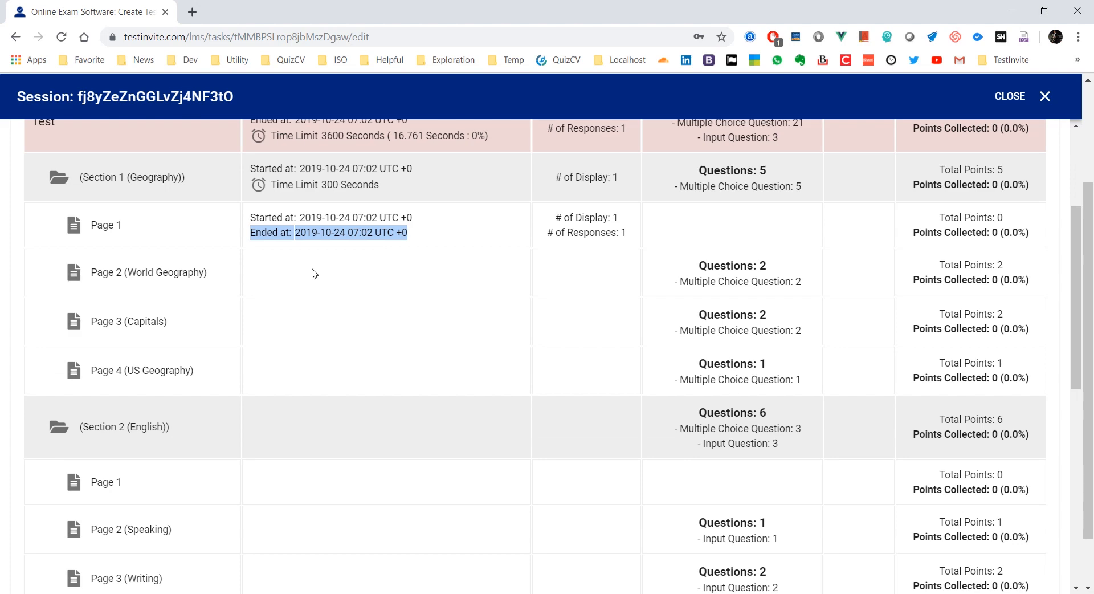
scroll(312, 273, down, 8)
scroll(312, 272, up, 11)
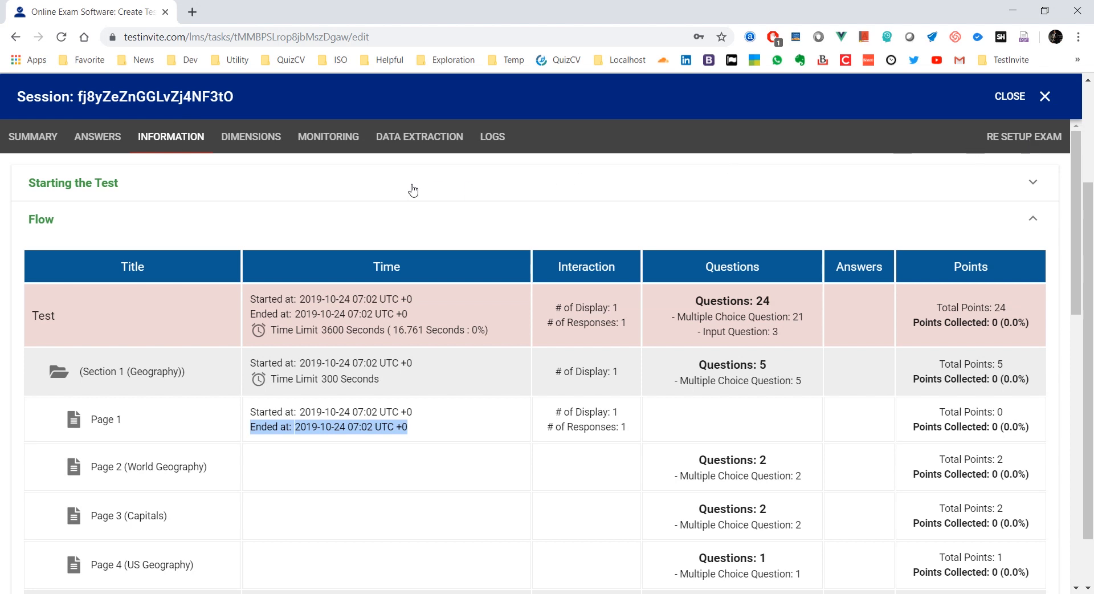
View the session's Monitoring and Summary pages, and close the session report
click(336, 137)
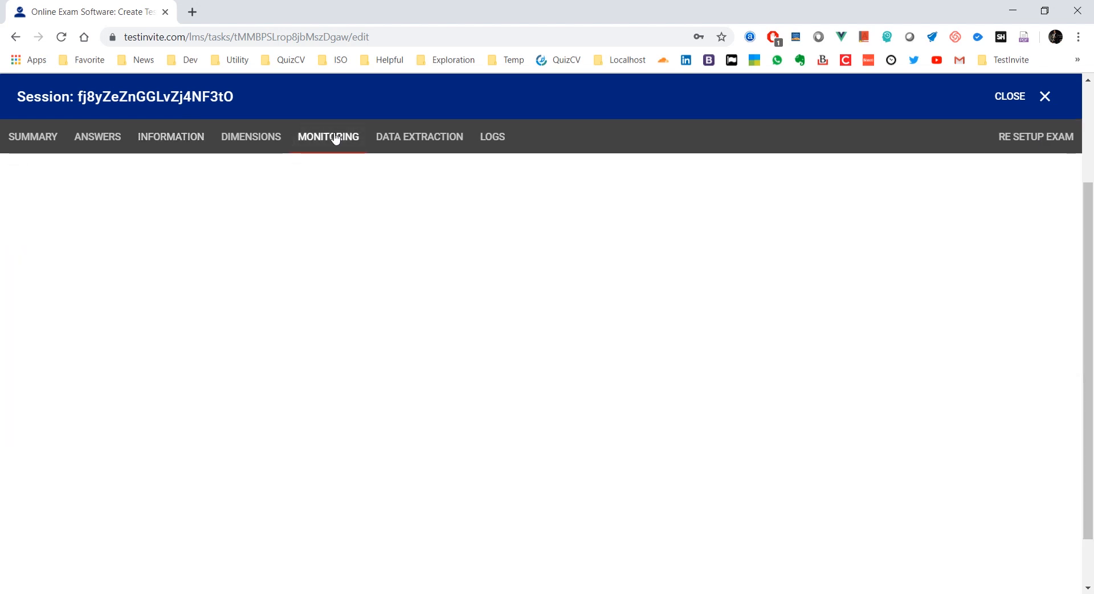
click(43, 147)
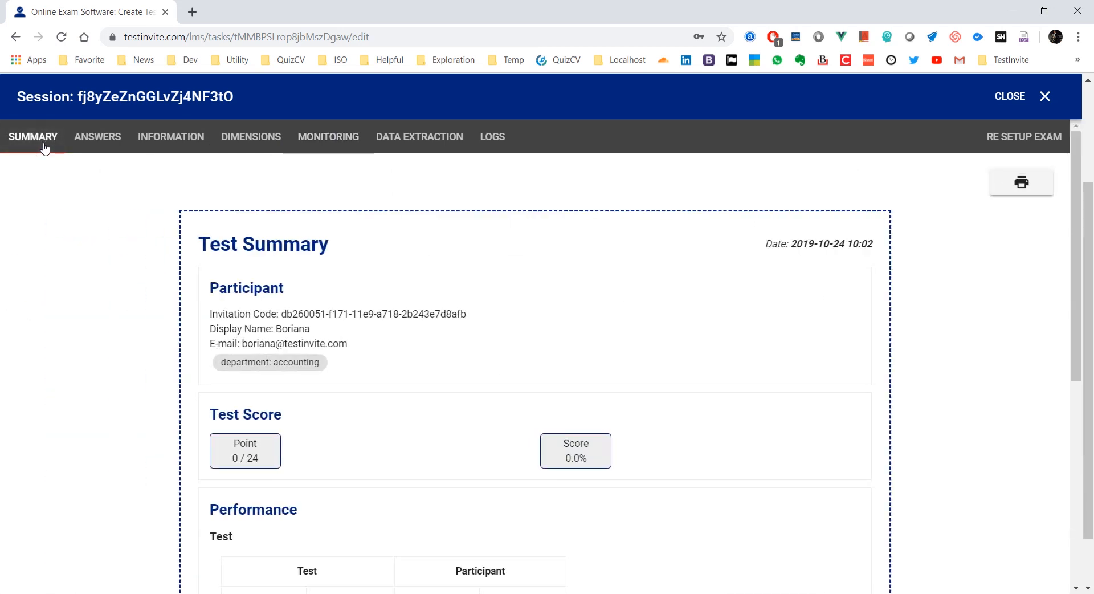
click(312, 143)
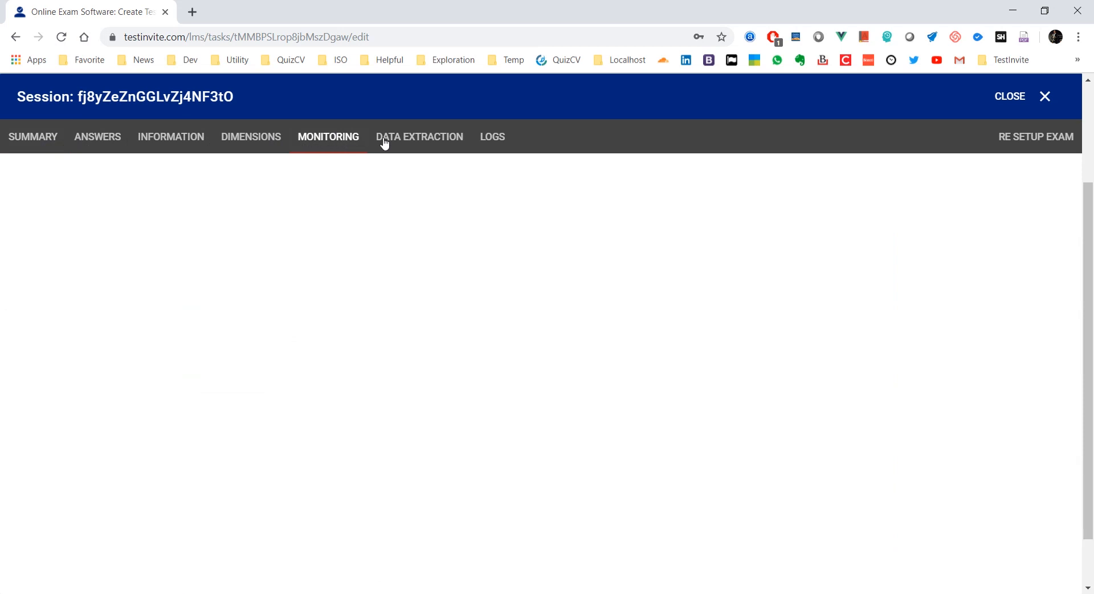
click(1031, 101)
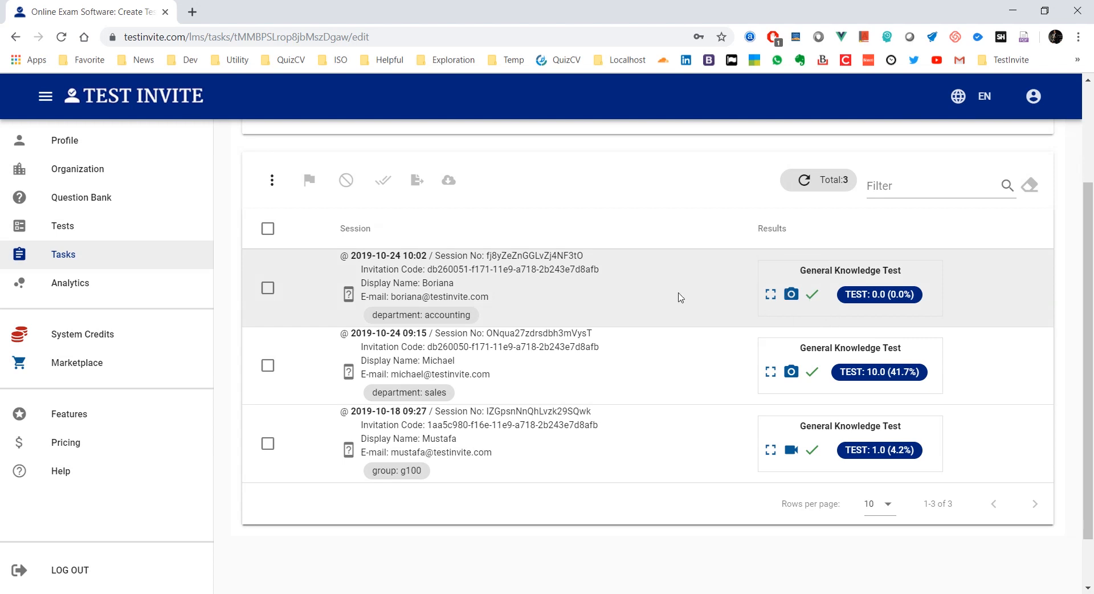
Open the task's e-mails and preview the newest invitation e-mail sent to a candidate
scroll(680, 297, up, 3)
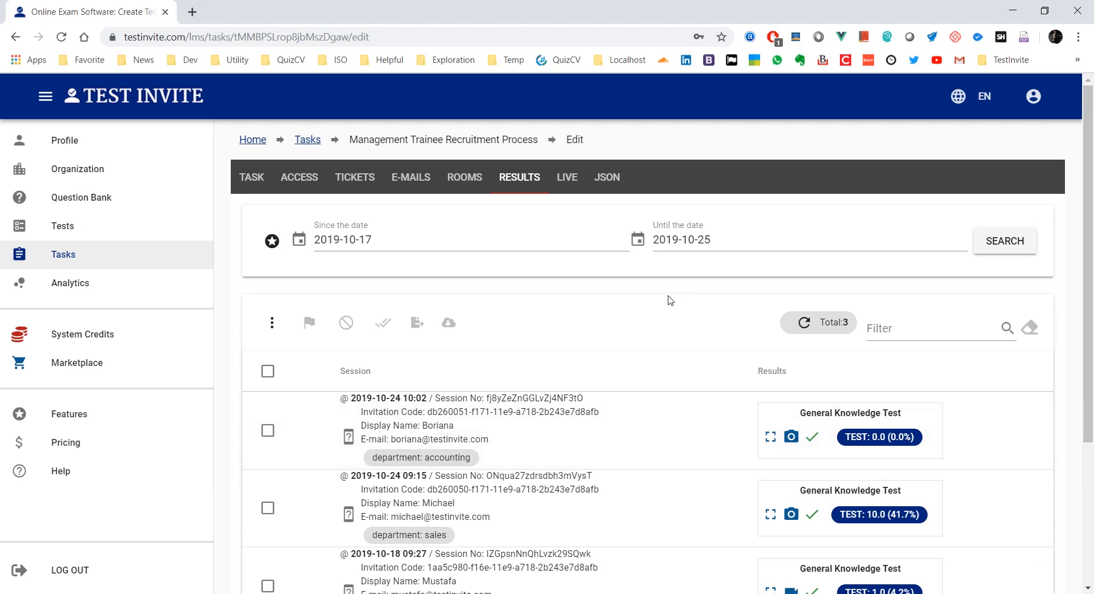
click(409, 181)
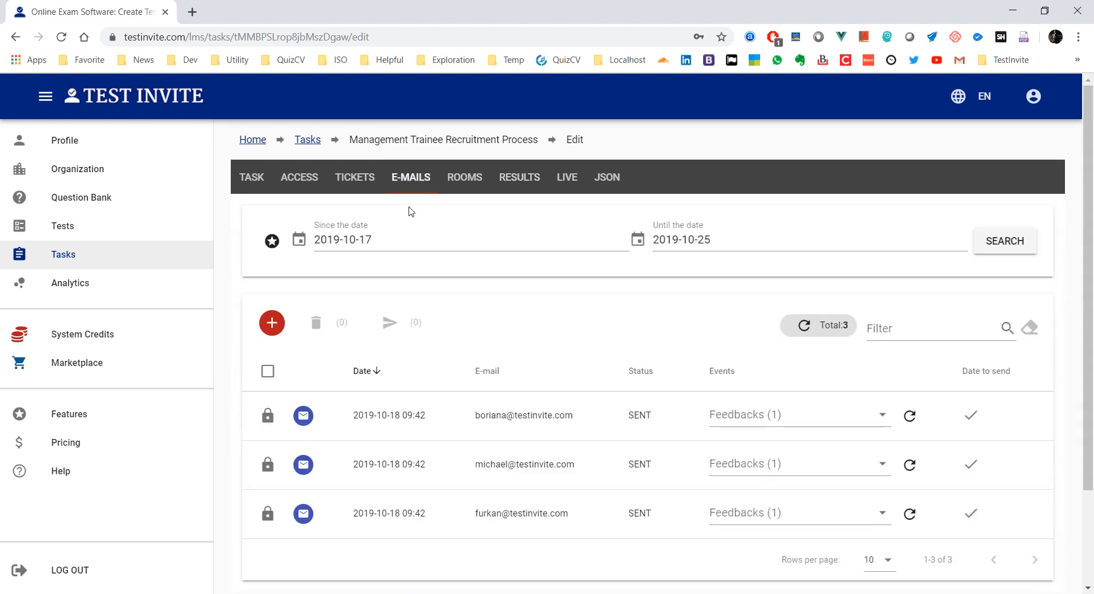
click(303, 417)
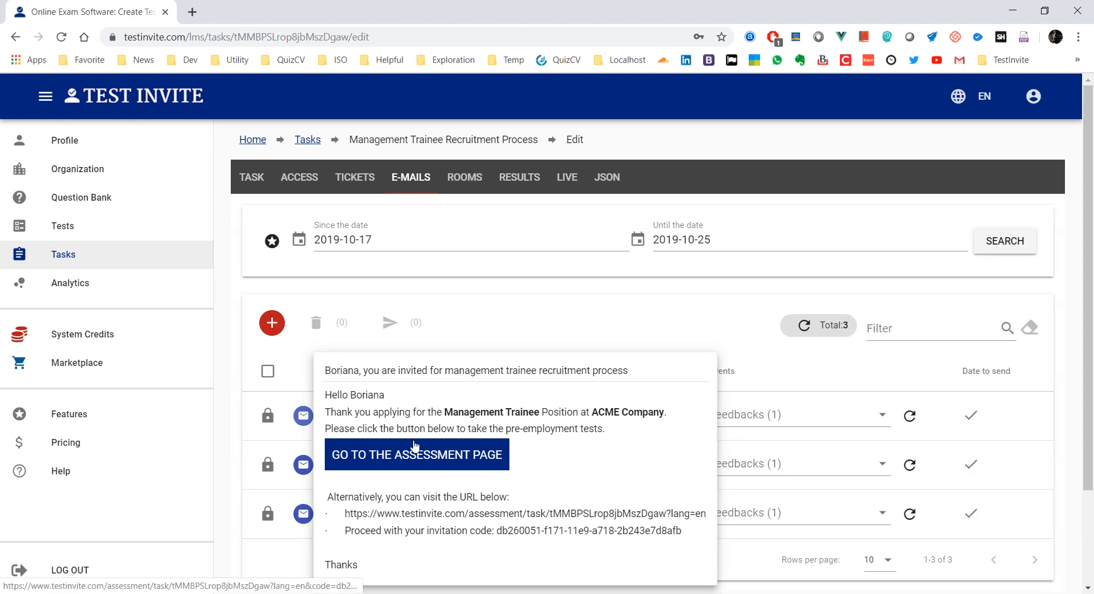
View the task's tickets and the options for adding new, imported or user tickets, without creating any
click(355, 181)
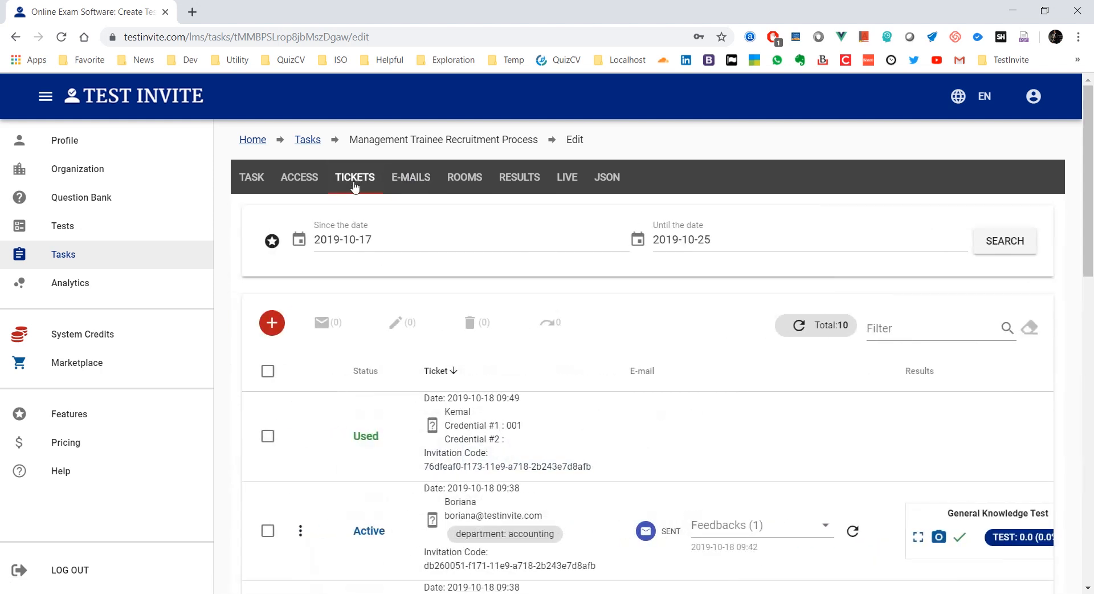
click(272, 323)
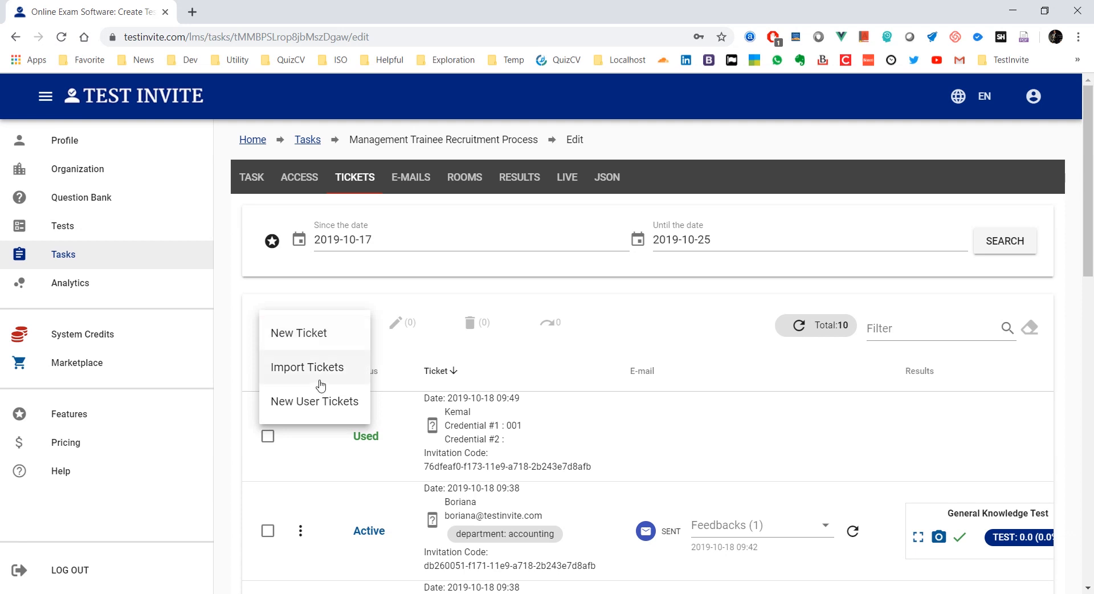
click(292, 299)
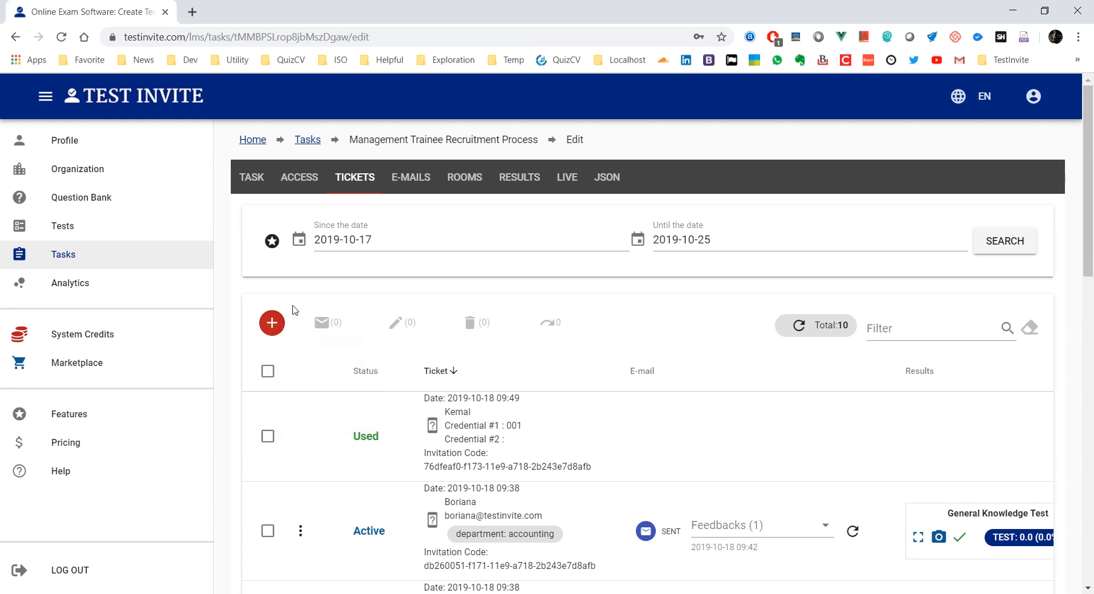
Generate a Question Analytics report for all users, tests and tasks from 2019-10-17 to 2019-10-25
click(57, 285)
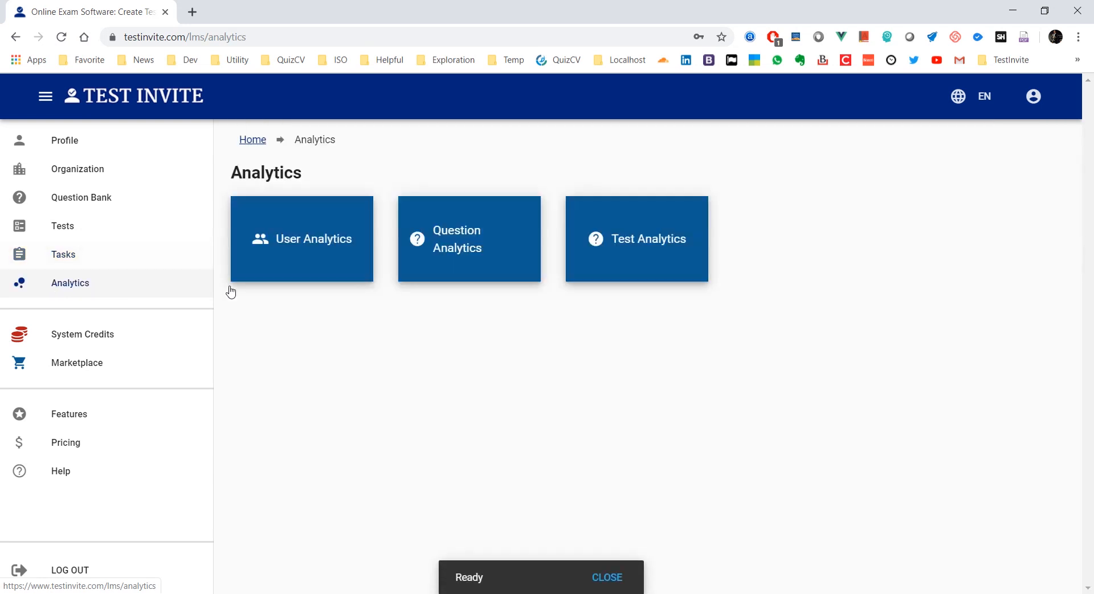
click(452, 246)
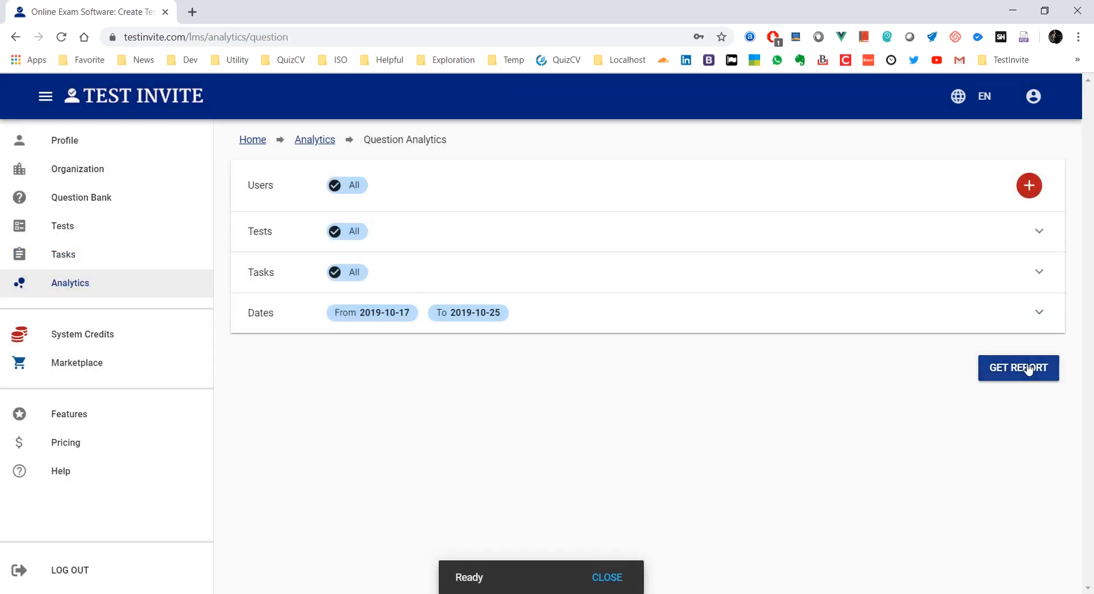
click(994, 369)
Examine how often each question was asked and answered, along with its score, in the question report
scroll(279, 235, down, 6)
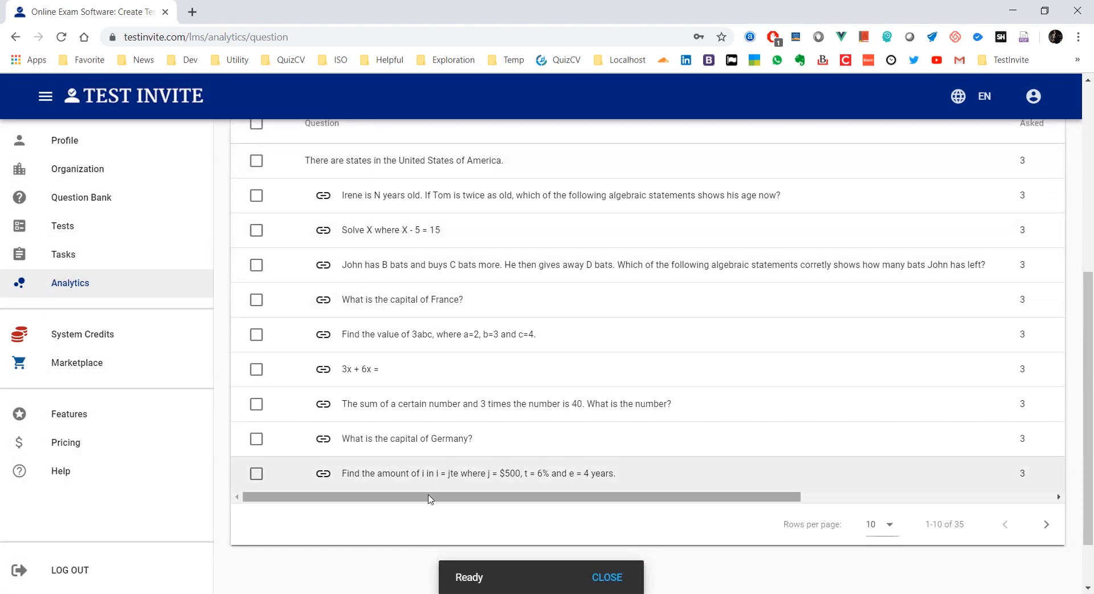
drag(429, 496, 627, 490)
scroll(626, 490, up, 1)
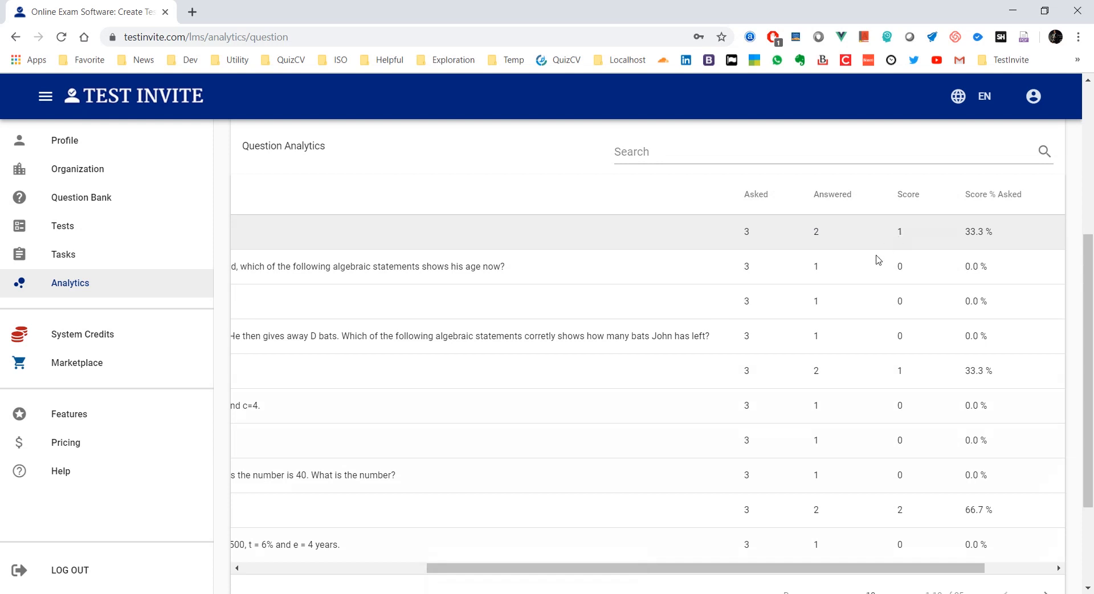
drag(798, 569, 482, 570)
scroll(390, 289, up, 5)
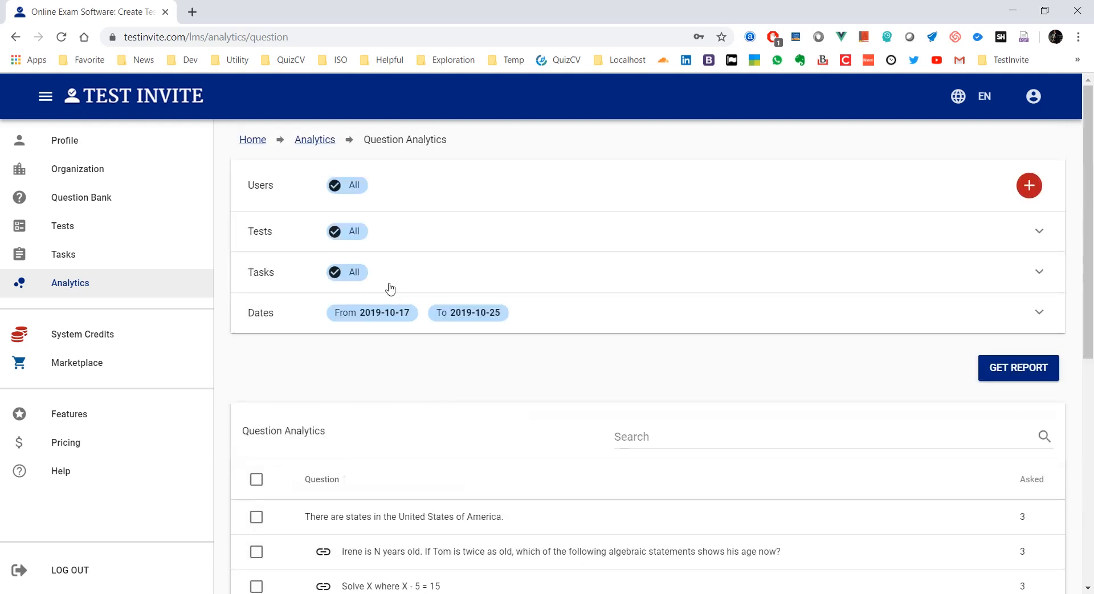
Generate a Test Analytics report for all users, tests and tasks, and examine the General Knowledge Test's session count and test score
click(315, 141)
click(644, 254)
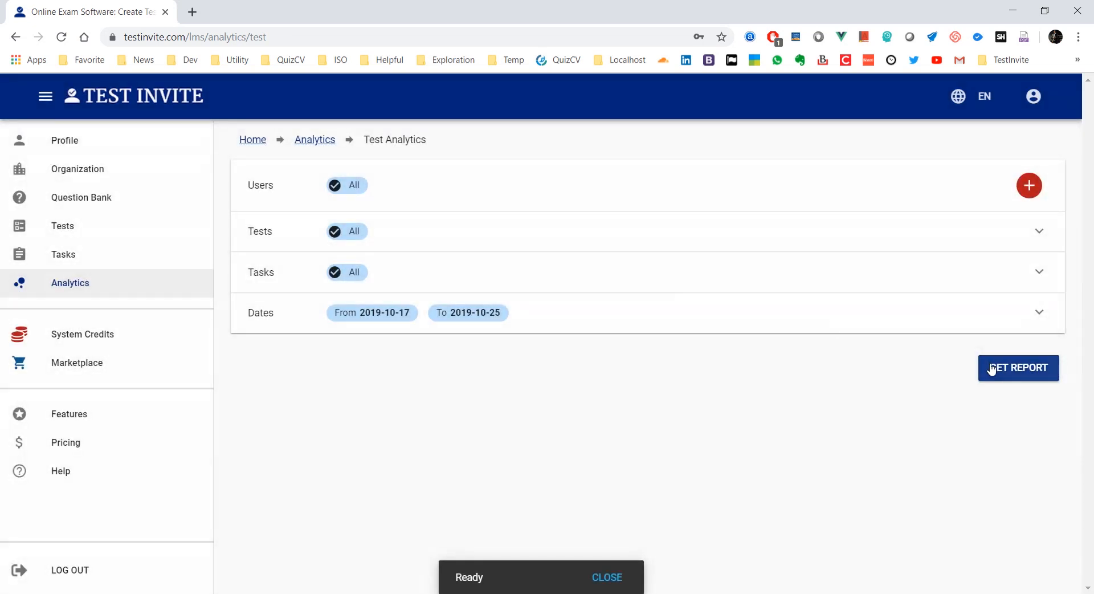
click(990, 368)
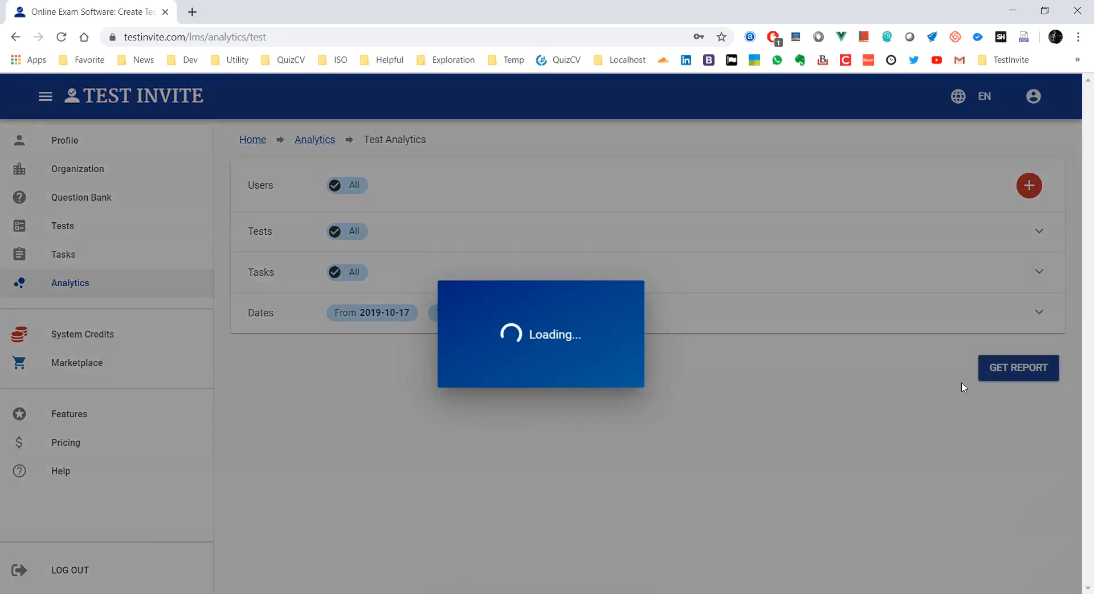
scroll(303, 387, down, 1)
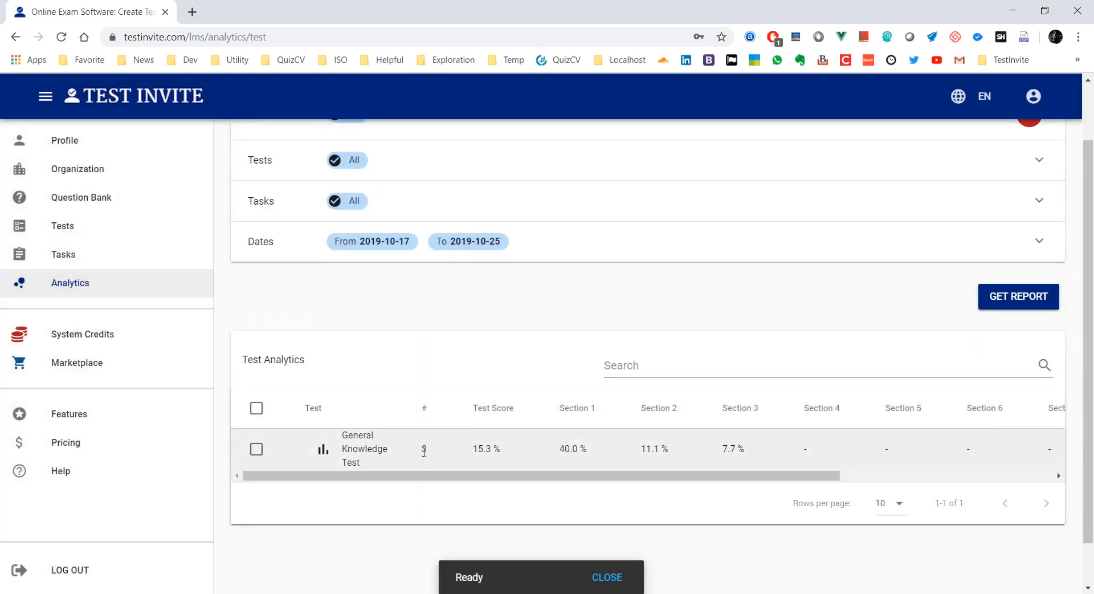
double_click(424, 450)
drag(473, 450, 501, 450)
Open the General Knowledge Test's statistics and examine the score frequency histogram, summary figures and section averages
click(322, 449)
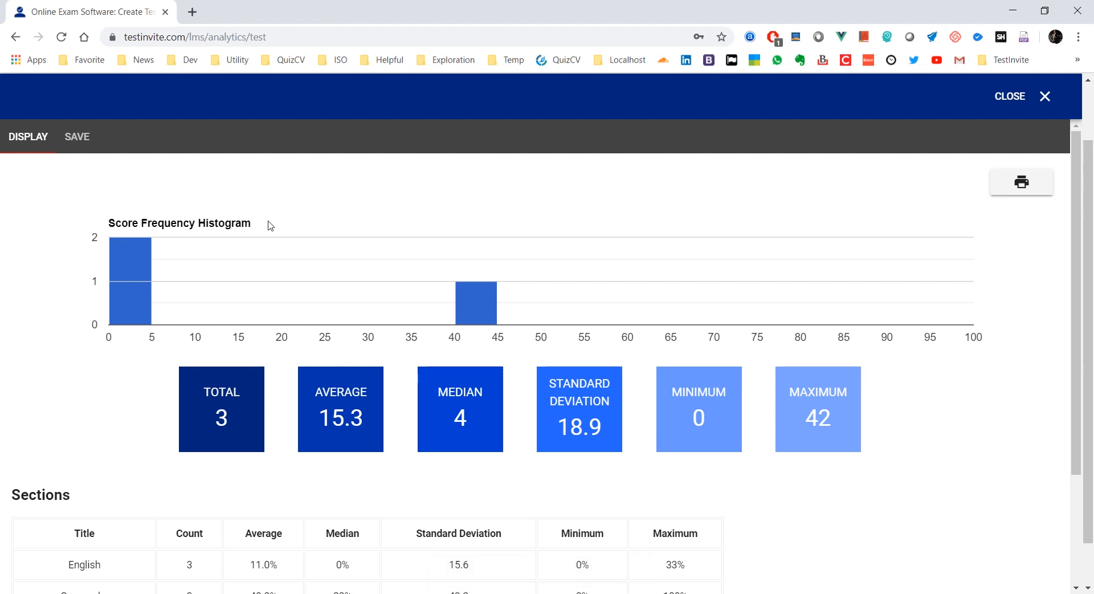
scroll(164, 248, down, 1)
scroll(164, 248, down, 1)
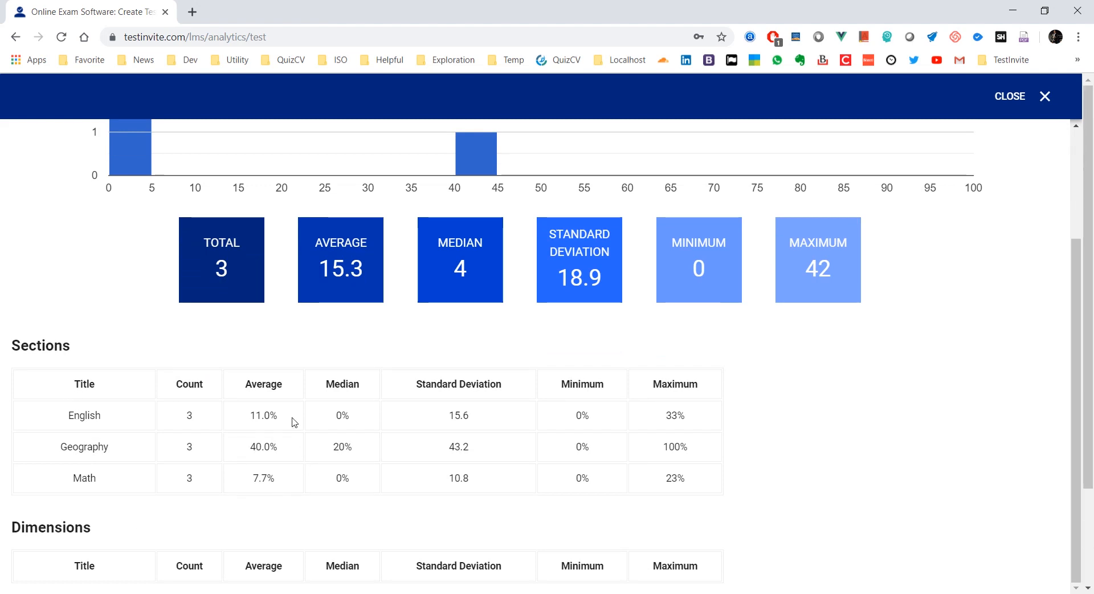
Minimize Chrome and switch to the candidate's Management Trainee Recruitment Process page in Firefox
click(1004, 11)
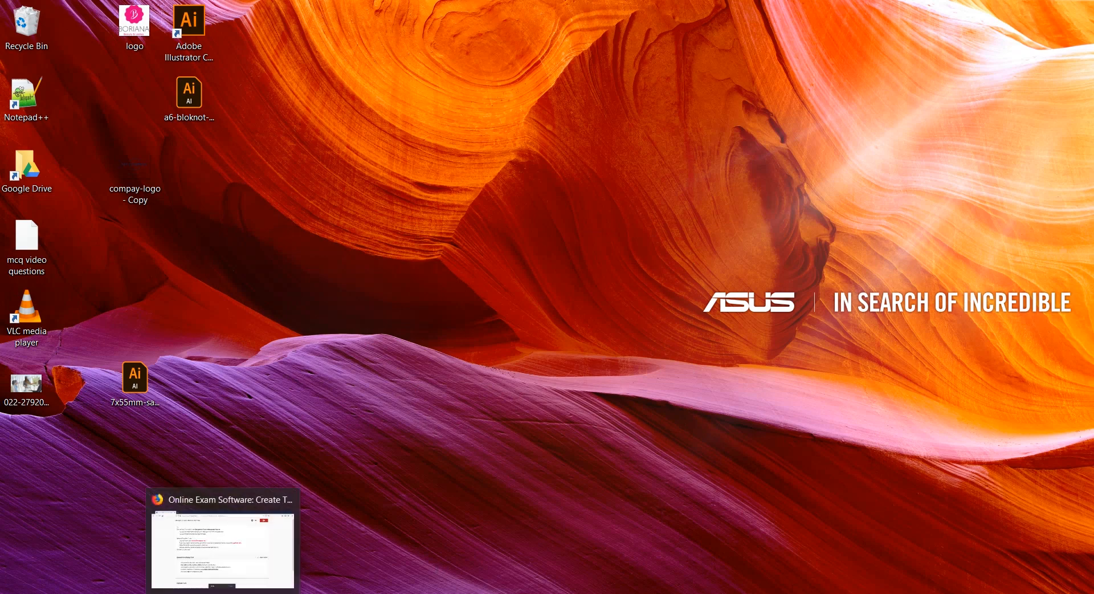
click(223, 593)
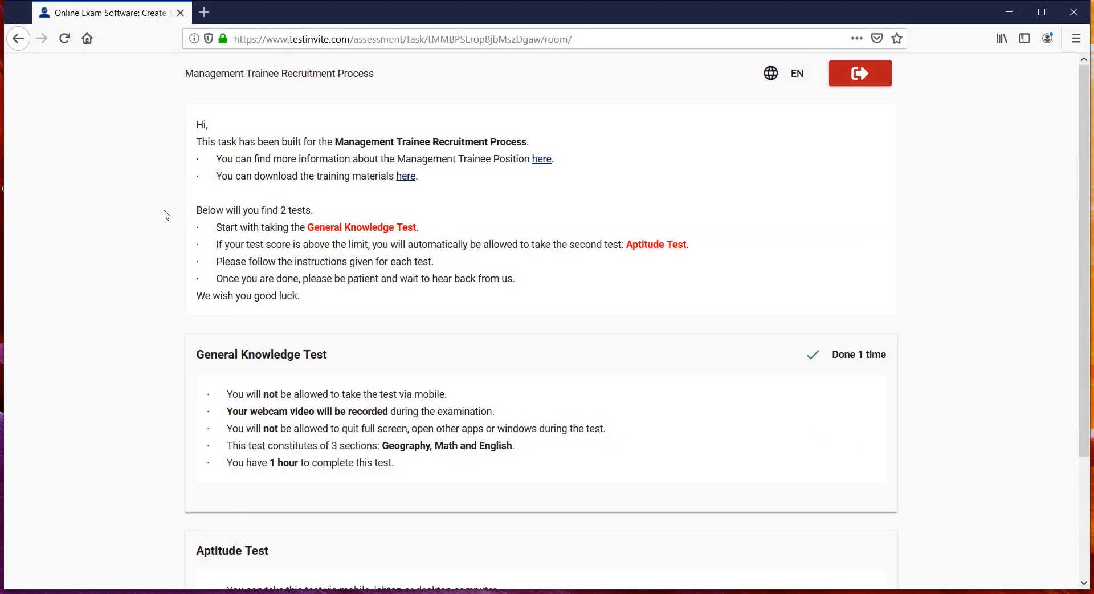